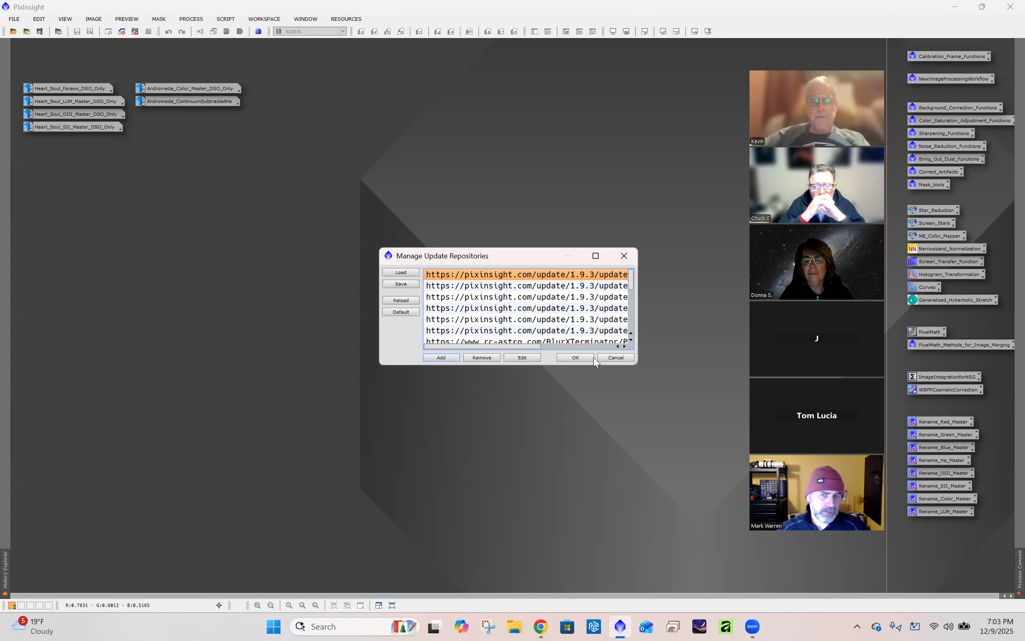
- Enlarge the update repositories list, inspect the URL of the cosmicphotons imageblend repository, and close the list without changes
{"action": "left_click_drag", "start_coordinate": [542, 259], "coordinate": [329, 186]}
{"action": "left_click_drag", "start_coordinate": [426, 292], "coordinate": [580, 429]}
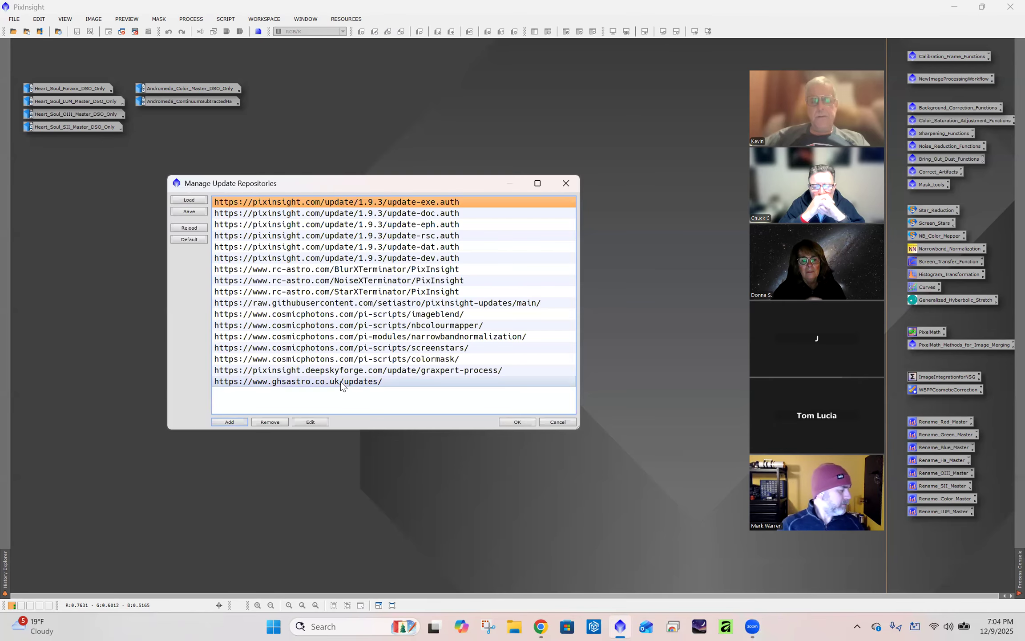
{"action": "left_click", "coordinate": [362, 315]}
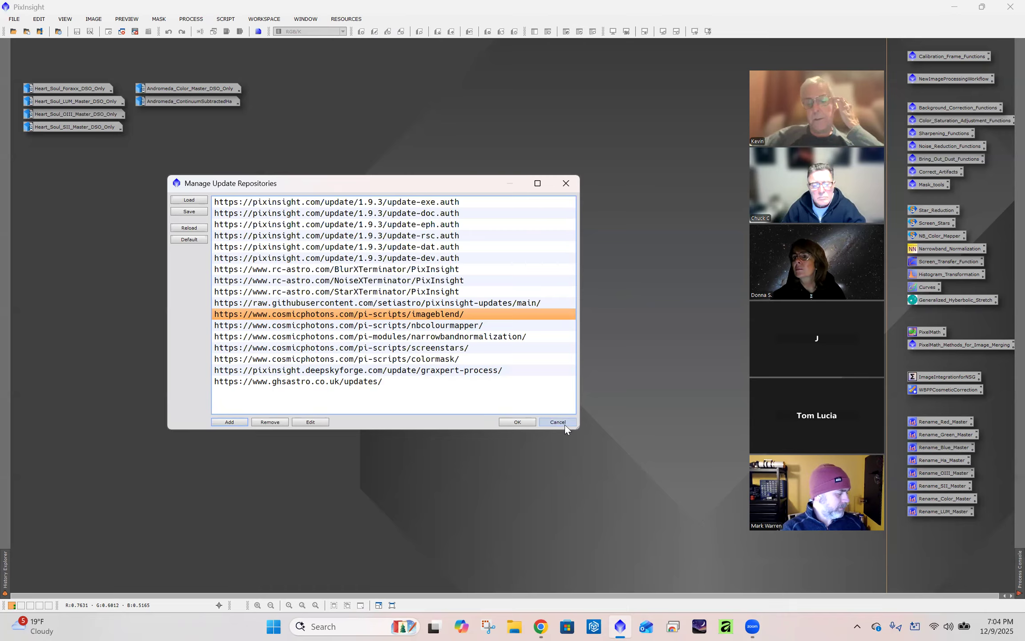
{"action": "left_click", "coordinate": [311, 423]}
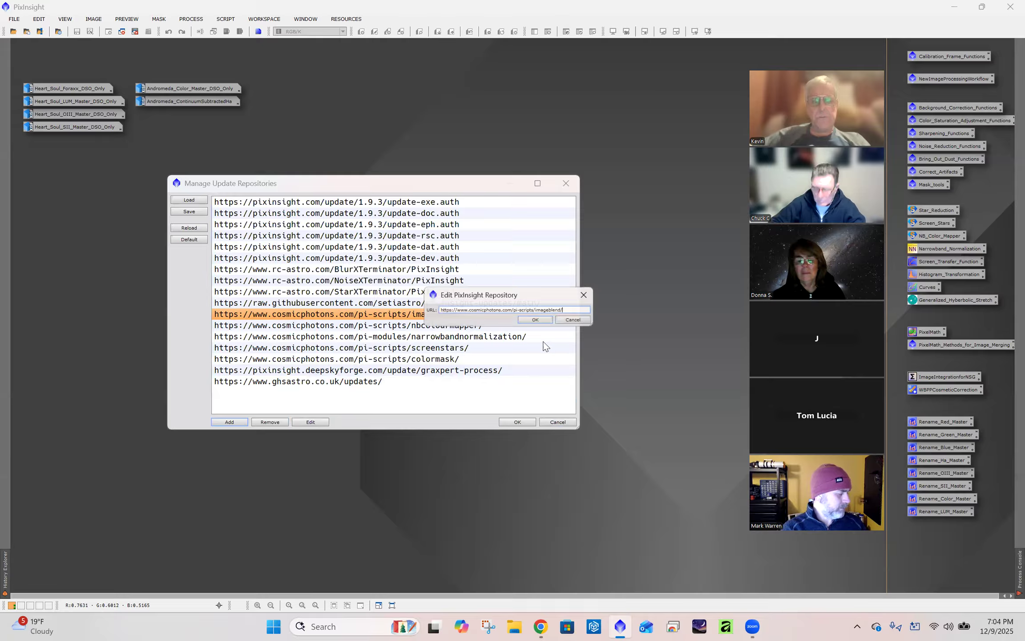
{"action": "triple_click", "coordinate": [522, 311]}
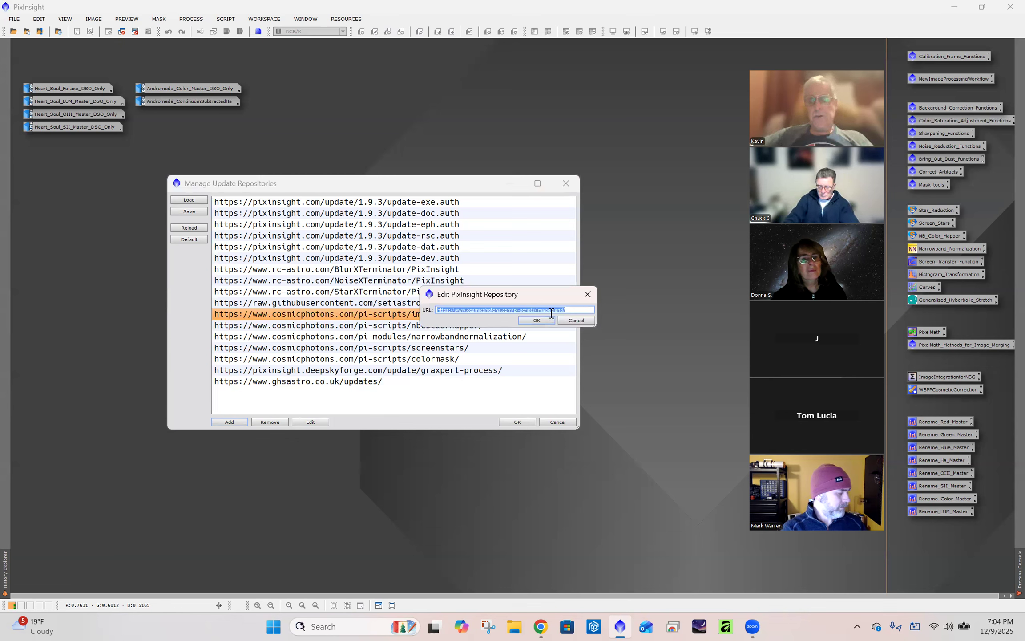
{"action": "left_click", "coordinate": [587, 320]}
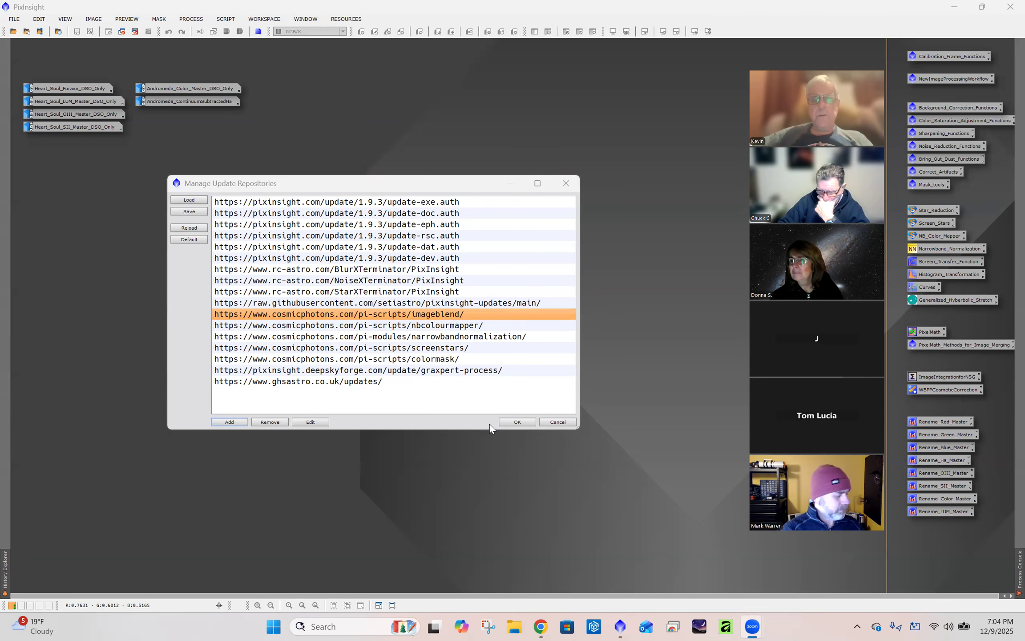
{"action": "left_click", "coordinate": [566, 184]}
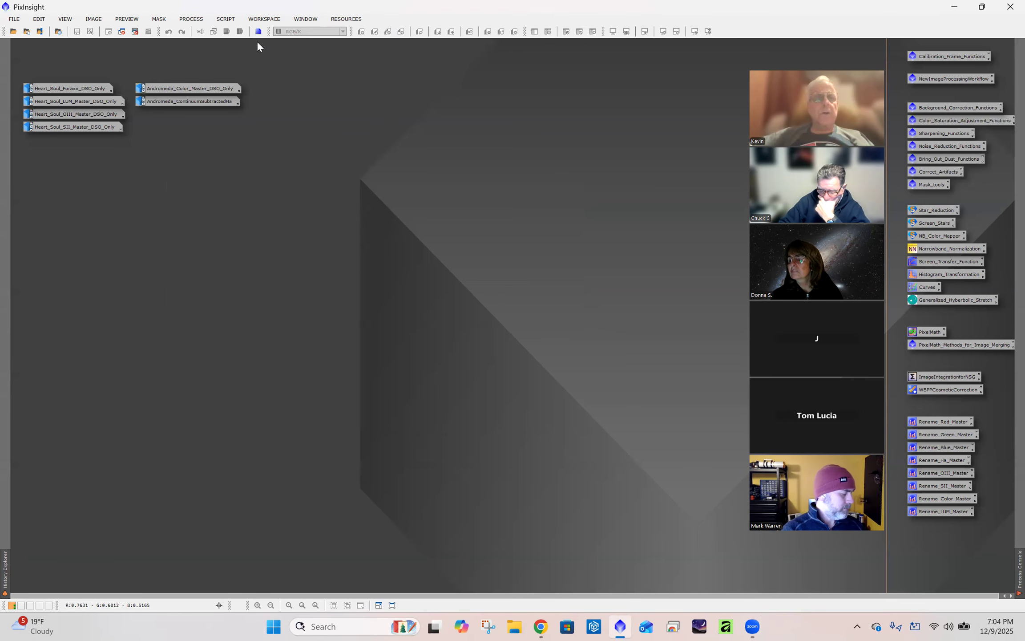
- Launch the ImageBlend script from the utility scripts
{"action": "left_click", "coordinate": [227, 20]}
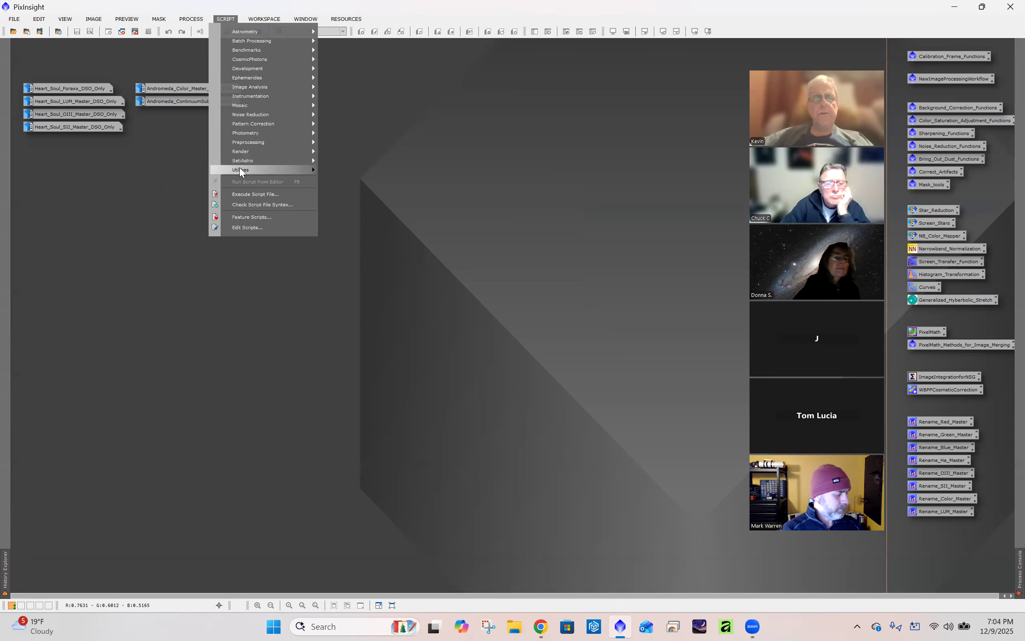
{"action": "mouse_move", "coordinate": [239, 170]}
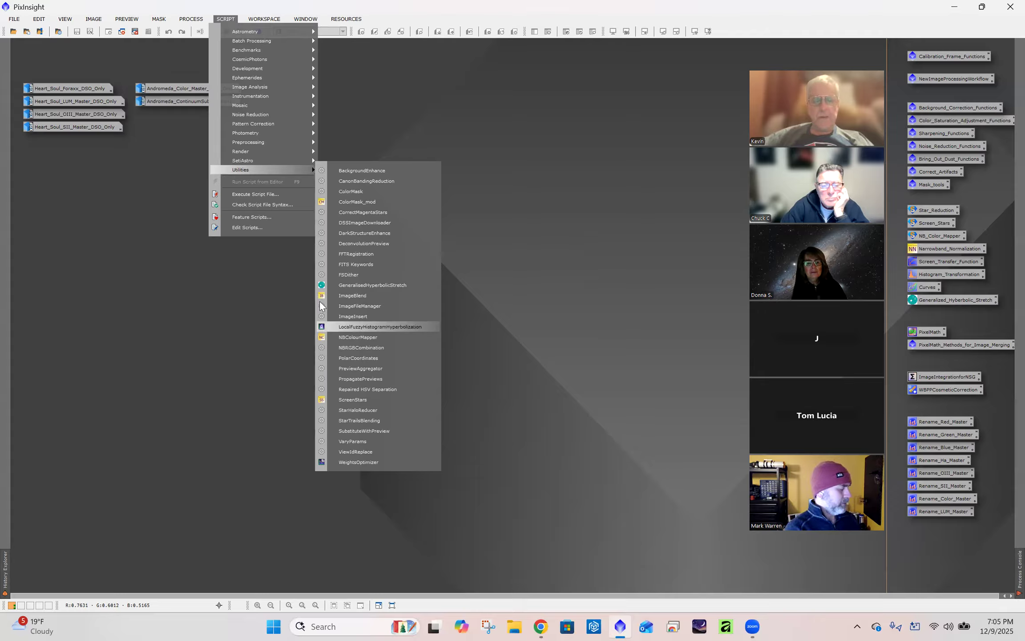
{"action": "left_click", "coordinate": [358, 295]}
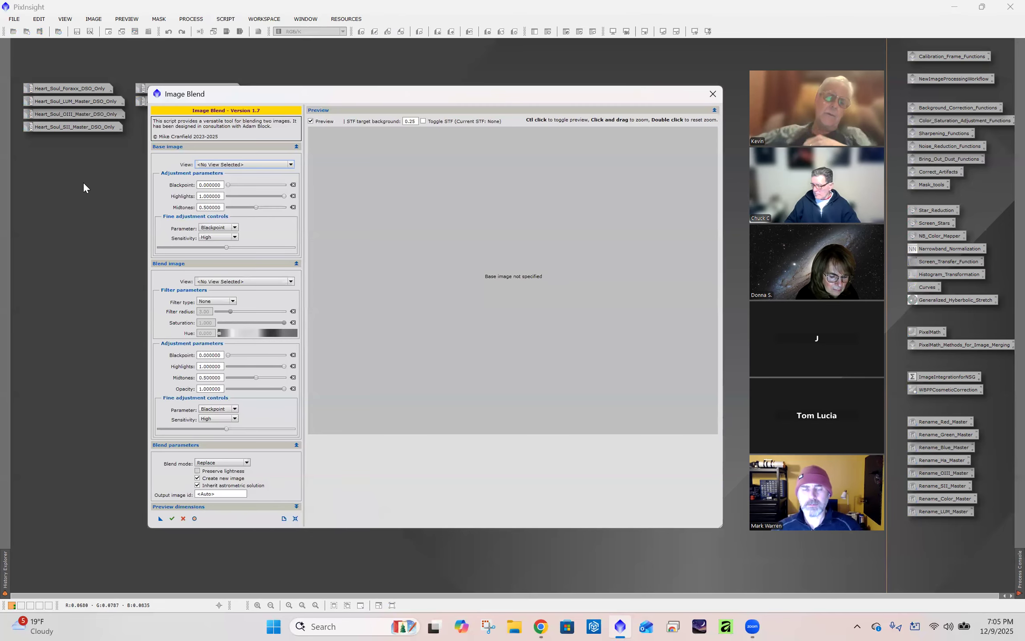
- Look through the available blend modes in Image Blend and leave the mode on Replace
{"action": "left_click", "coordinate": [247, 464]}
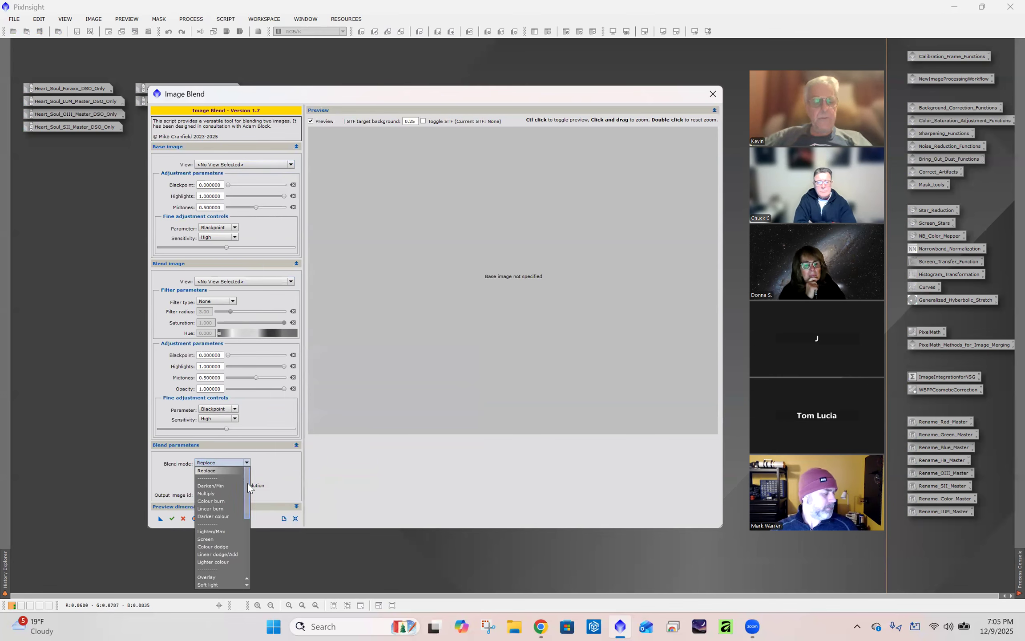
{"action": "left_click_drag", "start_coordinate": [247, 486], "coordinate": [250, 559]}
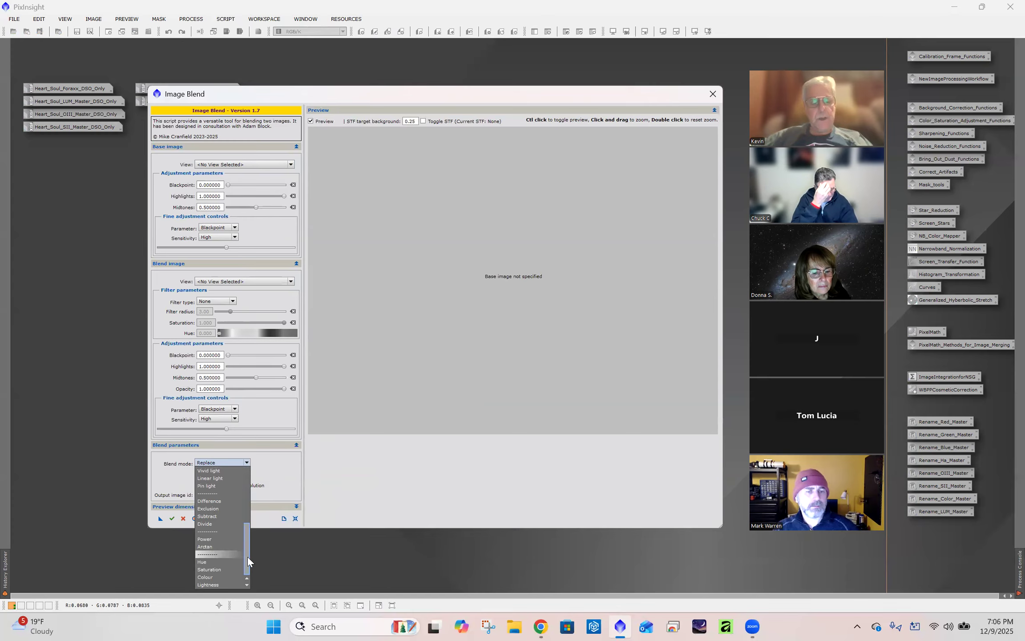
{"action": "left_click_drag", "start_coordinate": [247, 556], "coordinate": [249, 531]}
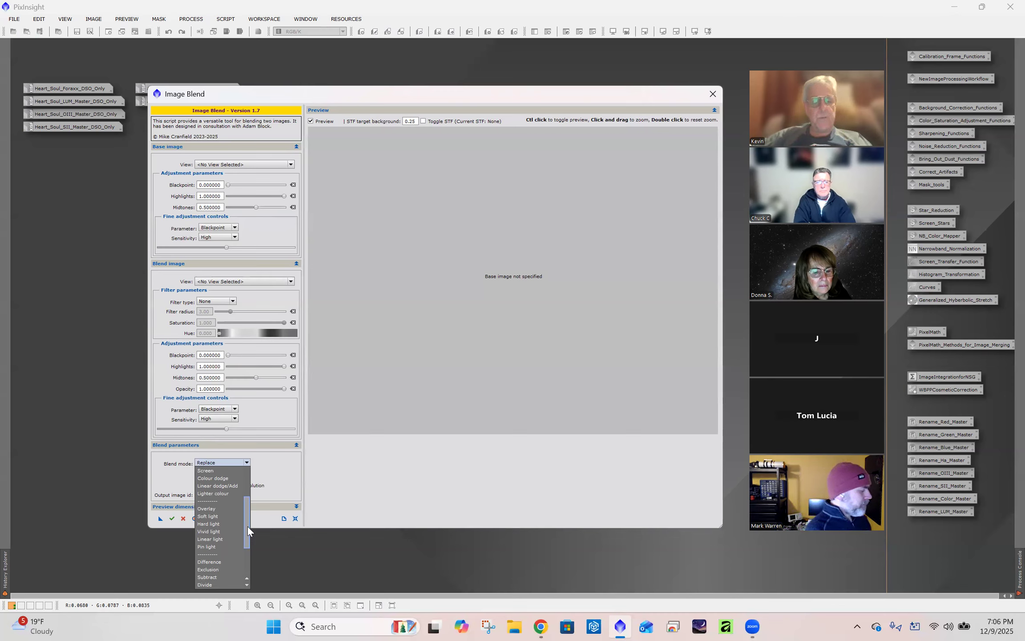
{"action": "scroll", "coordinate": [248, 527], "scroll_direction": "up", "scroll_amount": 1}
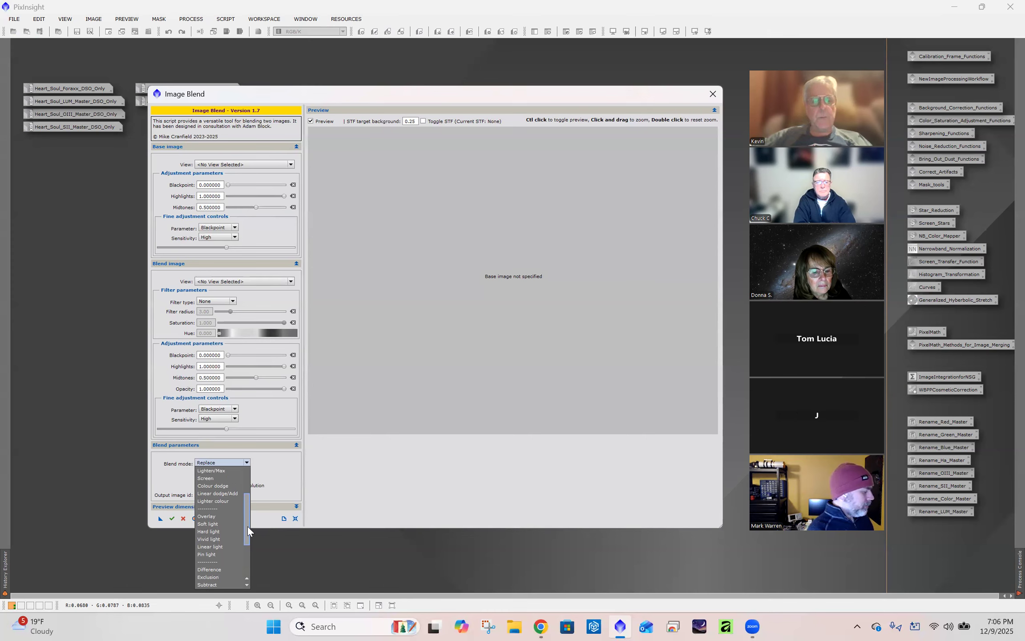
{"action": "left_click_drag", "start_coordinate": [247, 522], "coordinate": [245, 499]}
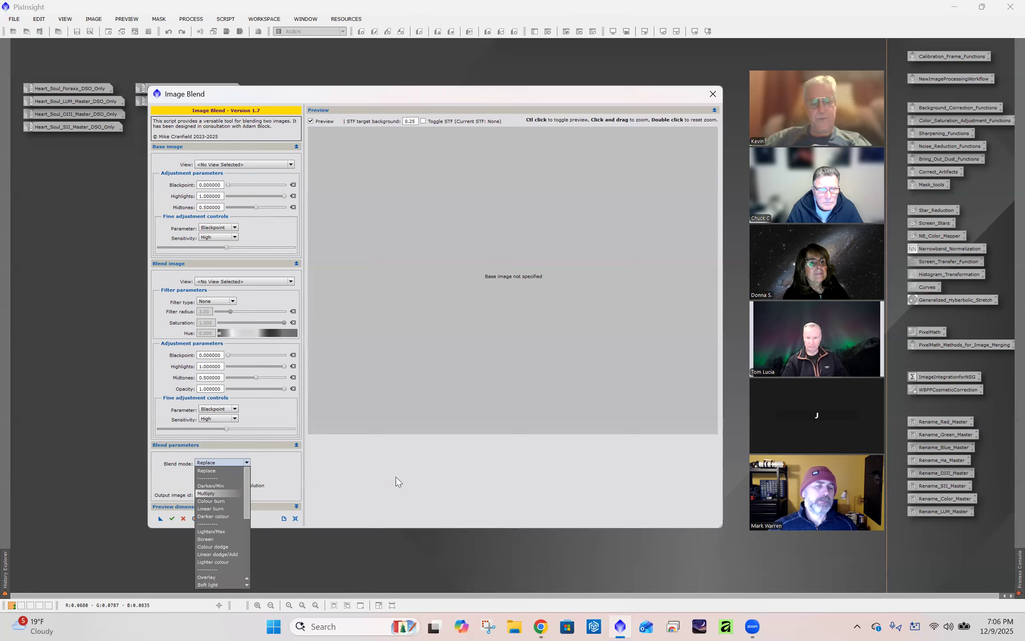
{"action": "left_click", "coordinate": [492, 416]}
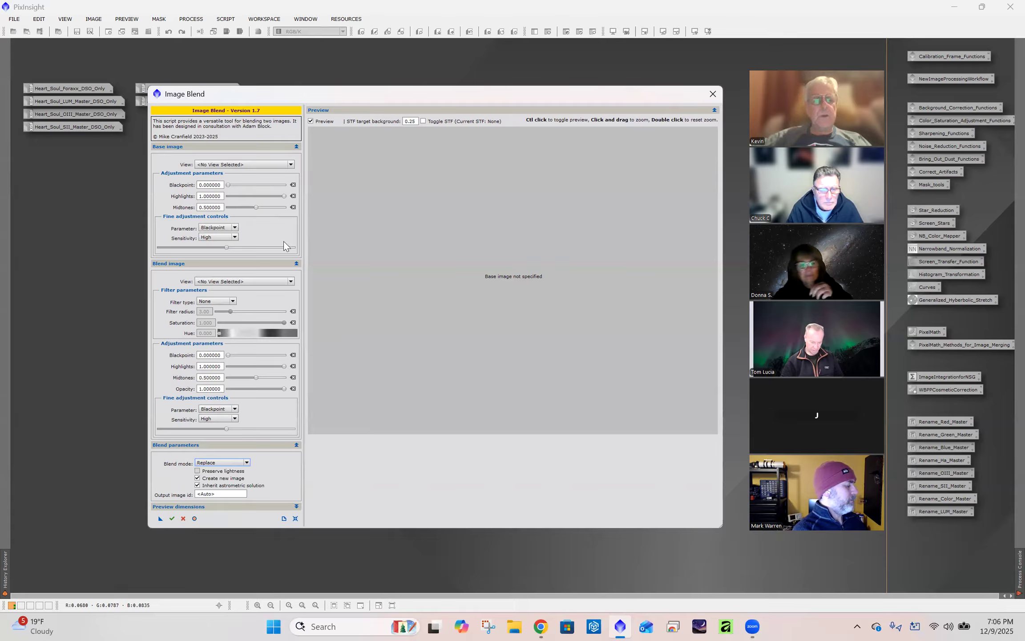
- Collapse and re-expand the Base image and Blend image sections
{"action": "left_click", "coordinate": [297, 146]}
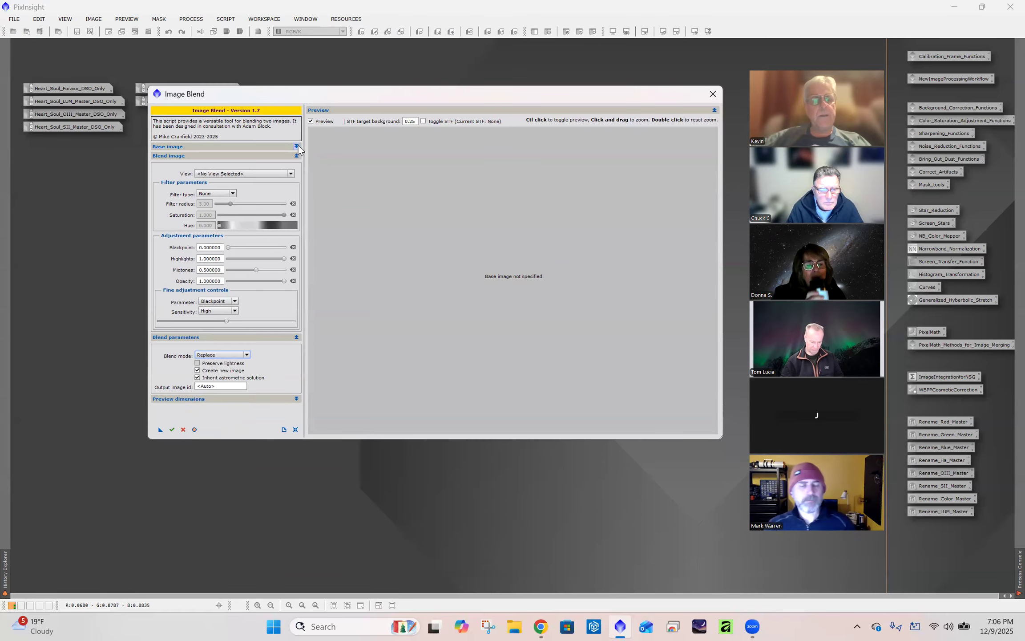
{"action": "left_click", "coordinate": [297, 147]}
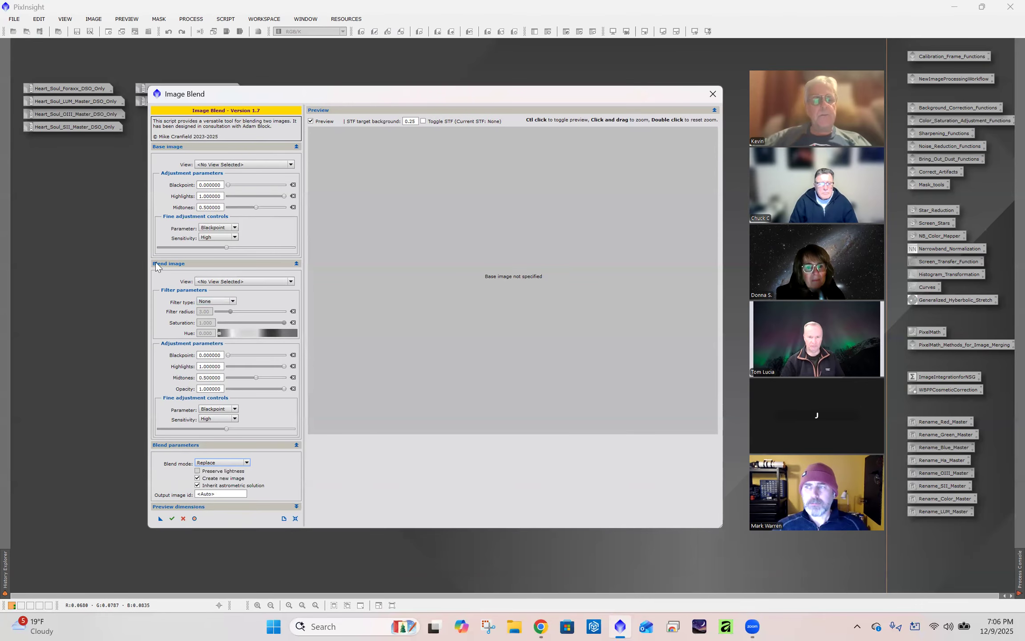
{"action": "left_click", "coordinate": [295, 262]}
{"action": "left_click", "coordinate": [296, 262]}
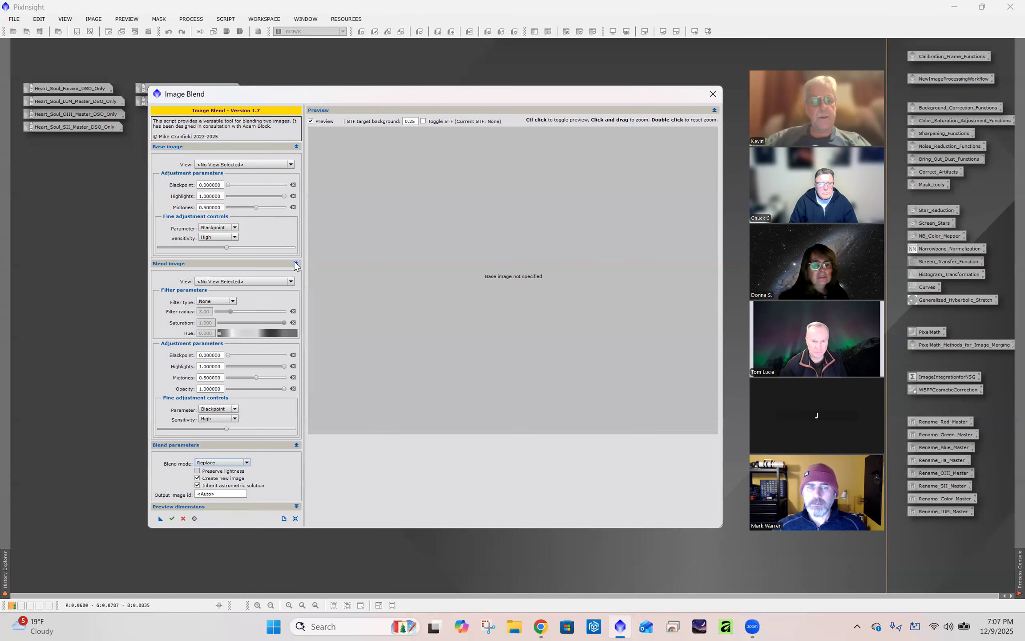
- Switch inheriting the astrometric solution off and on again, and enter the output image id field without changing it
{"action": "left_click", "coordinate": [198, 485]}
{"action": "left_click", "coordinate": [198, 485]}
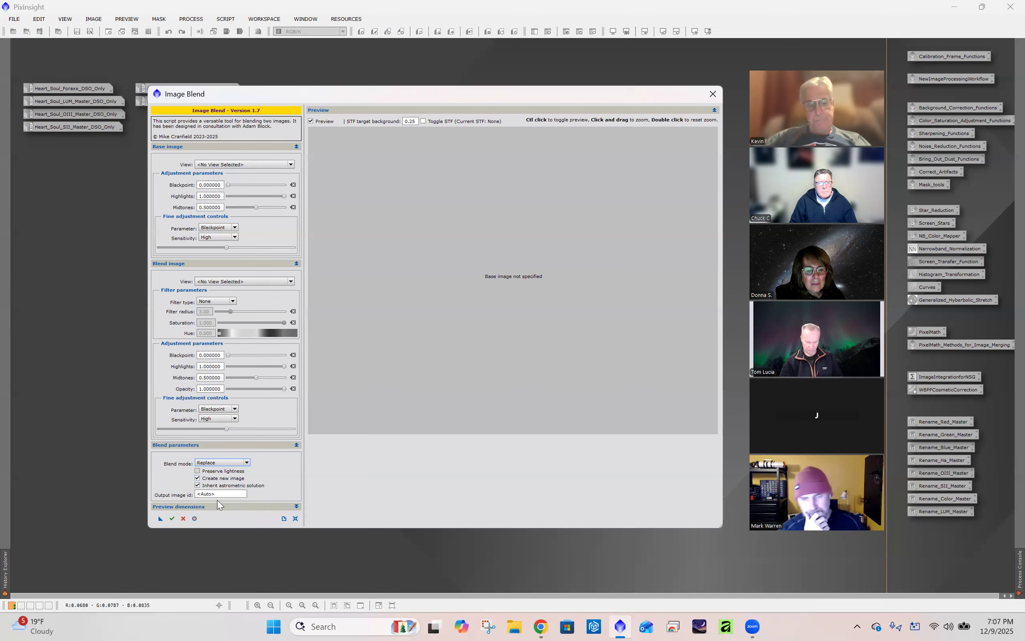
{"action": "left_click", "coordinate": [206, 493]}
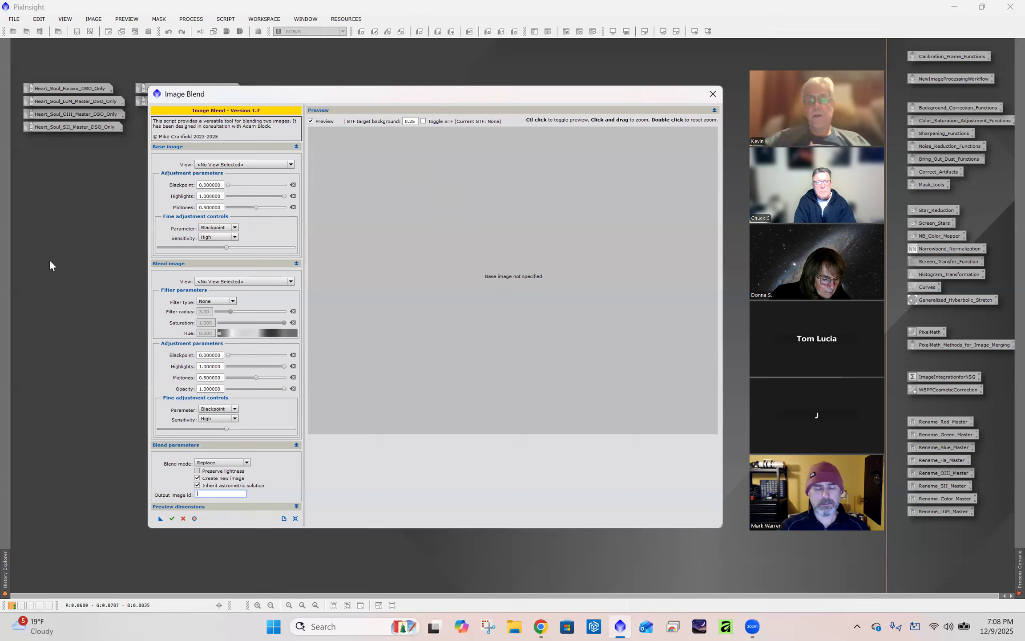
- Toggle the preview's STF to Unlinked, highlight the target background value, and switch the STF off again
{"action": "left_click", "coordinate": [423, 121]}
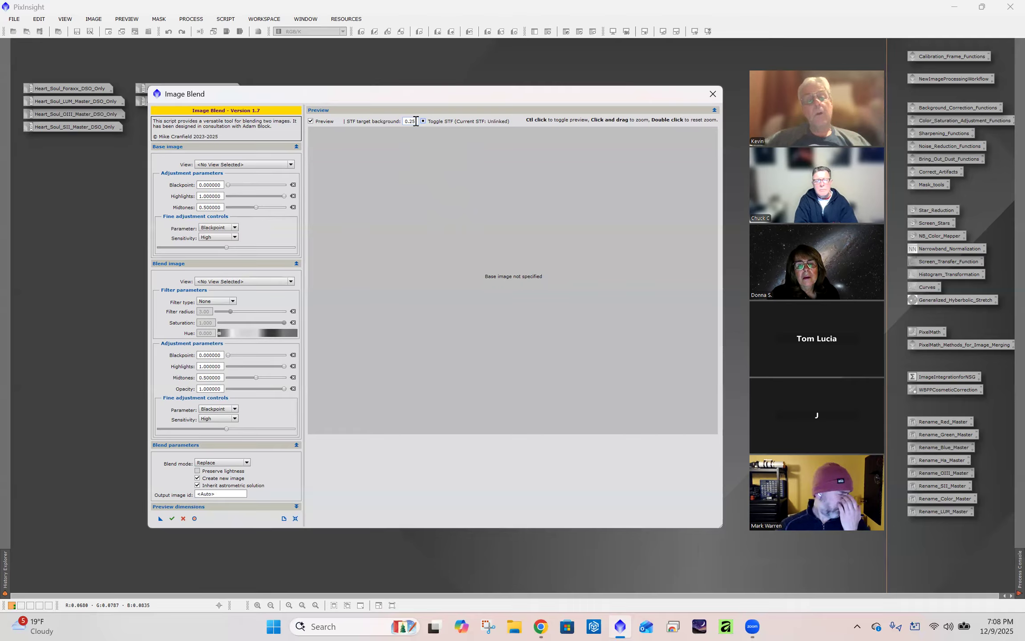
{"action": "left_click_drag", "start_coordinate": [416, 121], "coordinate": [411, 121]}
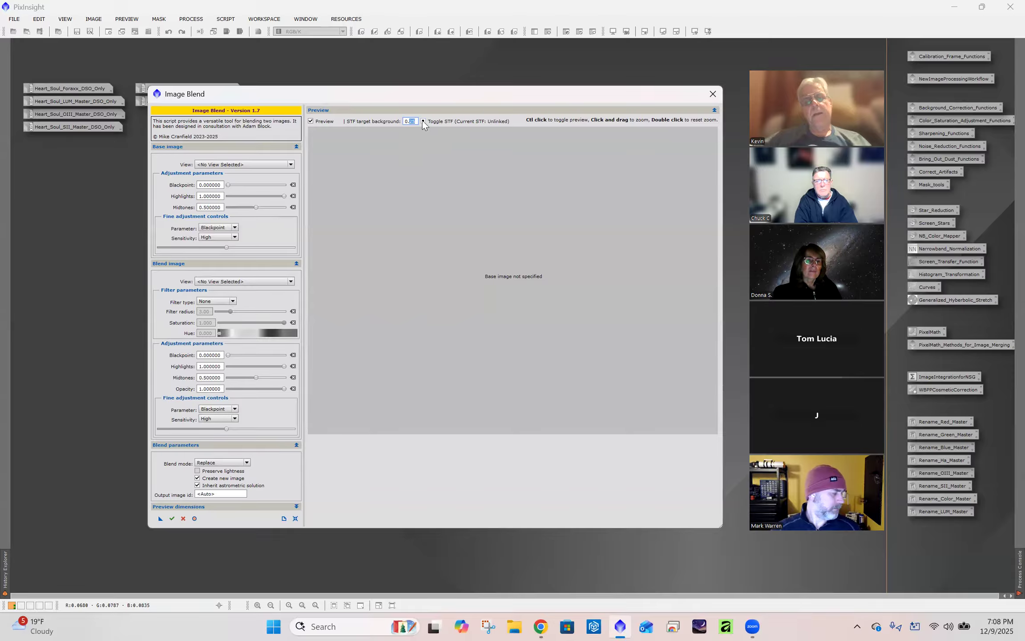
{"action": "left_click", "coordinate": [423, 121]}
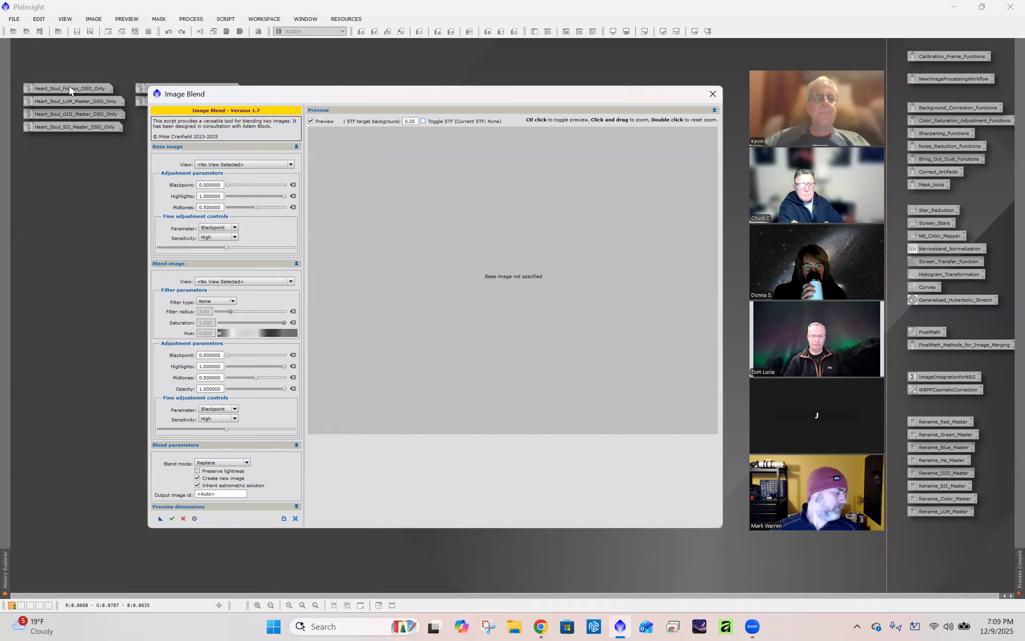
- Set Heart_Soul_Foraxx_DSO_Only as the base image, and enlarge and reposition the Image Blend window
{"action": "left_click", "coordinate": [291, 165]}
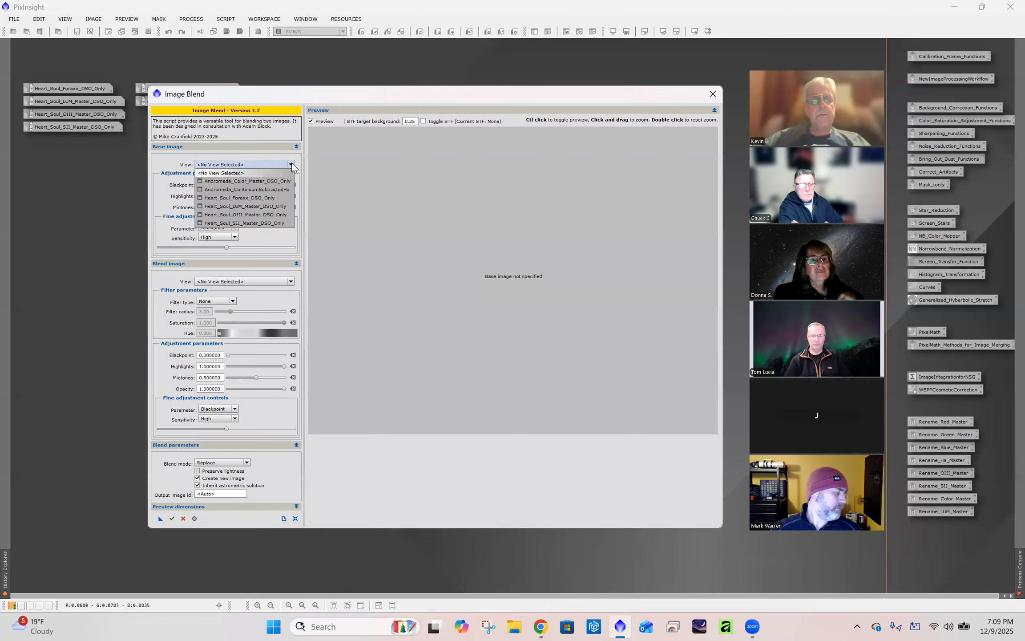
{"action": "left_click", "coordinate": [244, 197]}
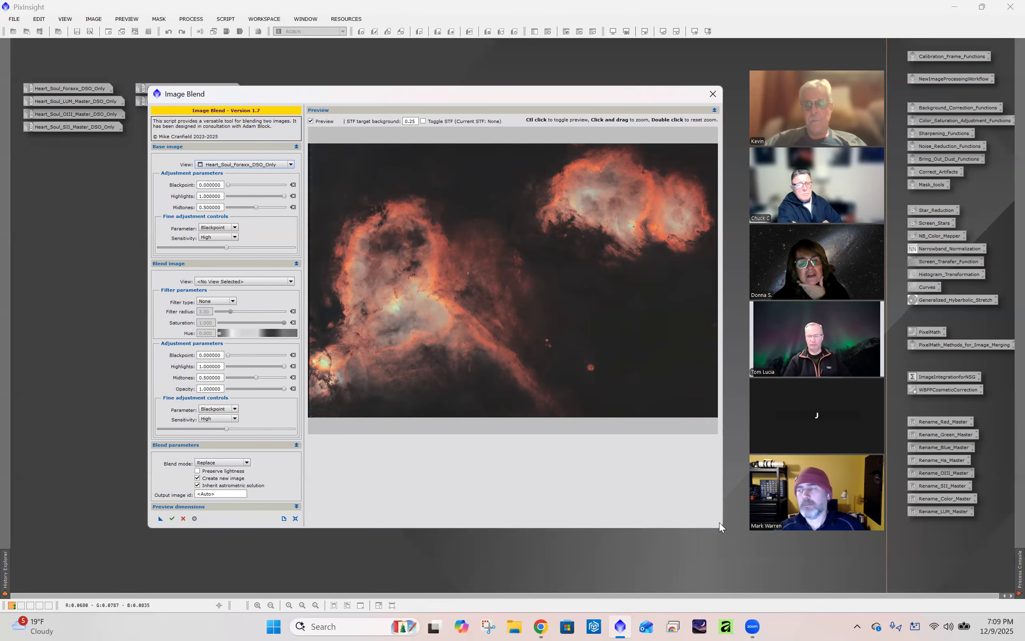
{"action": "left_click_drag", "start_coordinate": [722, 527], "coordinate": [781, 592]}
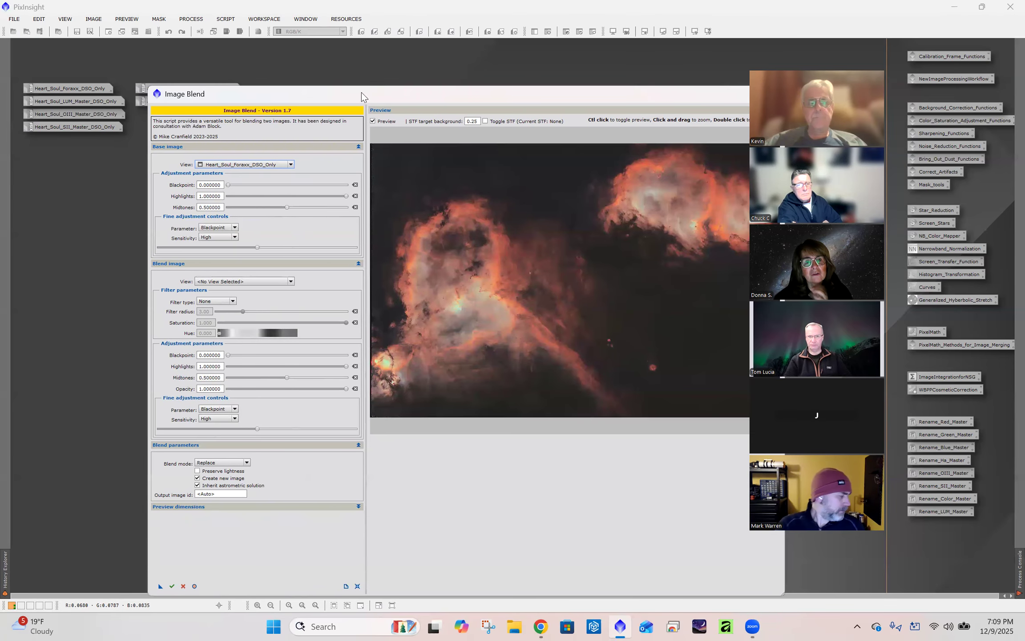
{"action": "left_click_drag", "start_coordinate": [361, 92], "coordinate": [282, 66]}
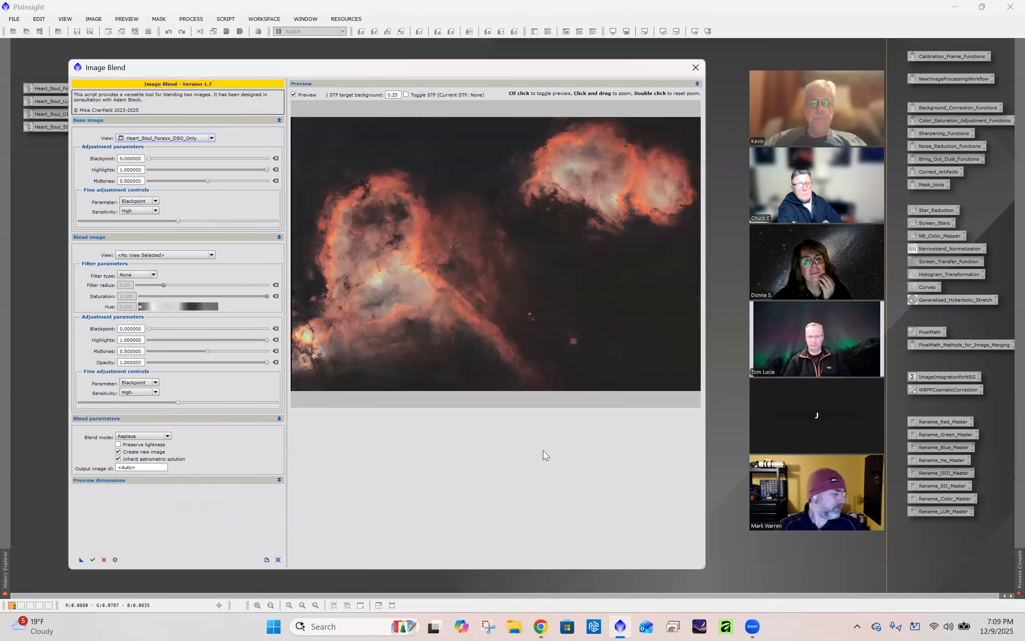
{"action": "left_click_drag", "start_coordinate": [704, 566], "coordinate": [733, 565]}
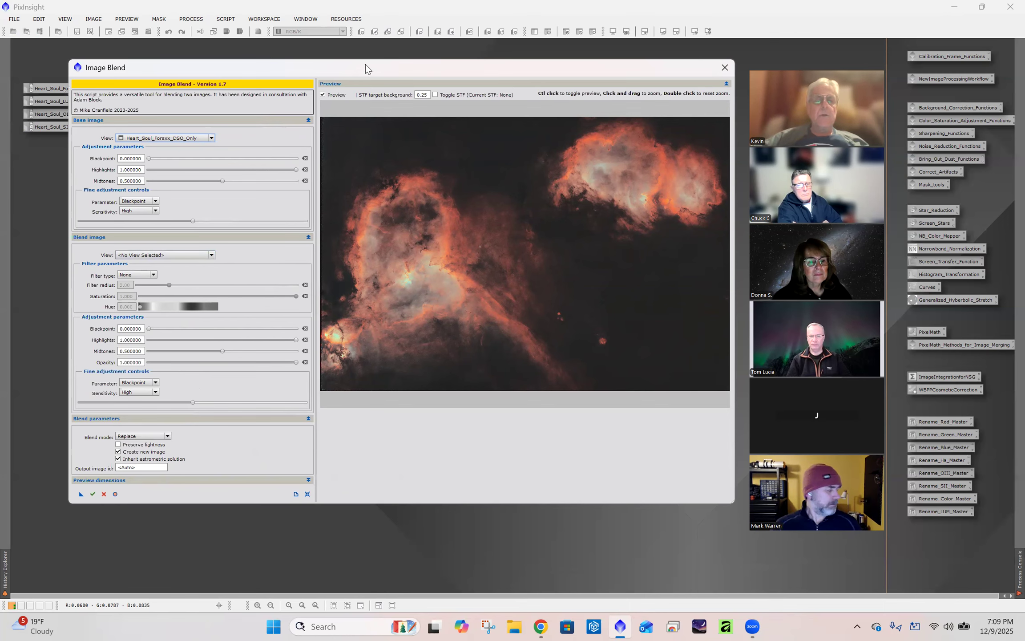
{"action": "left_click_drag", "start_coordinate": [369, 69], "coordinate": [446, 74]}
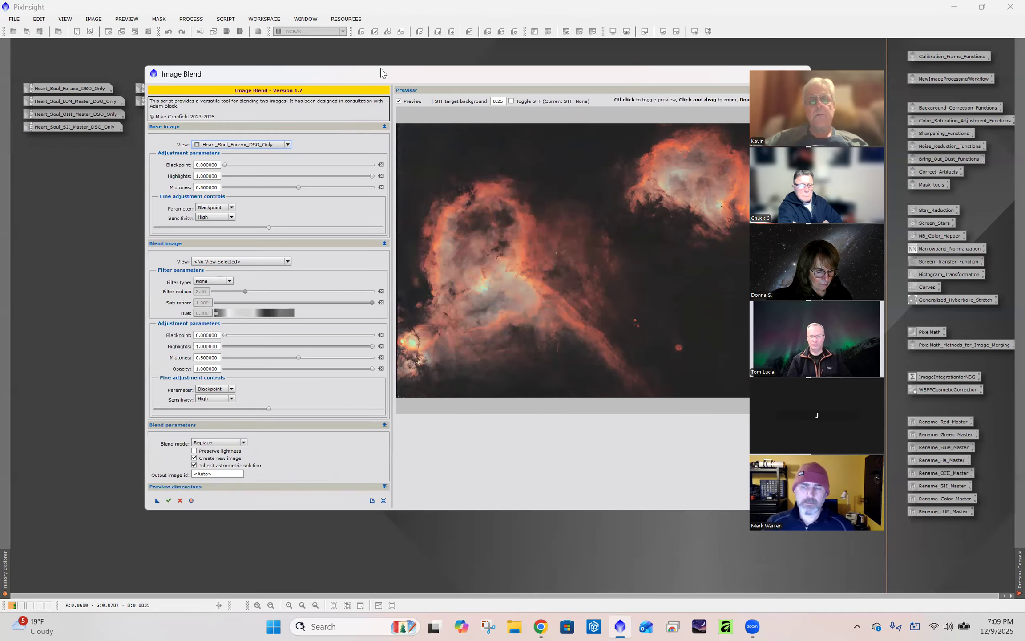
{"action": "left_click_drag", "start_coordinate": [381, 69], "coordinate": [328, 72]}
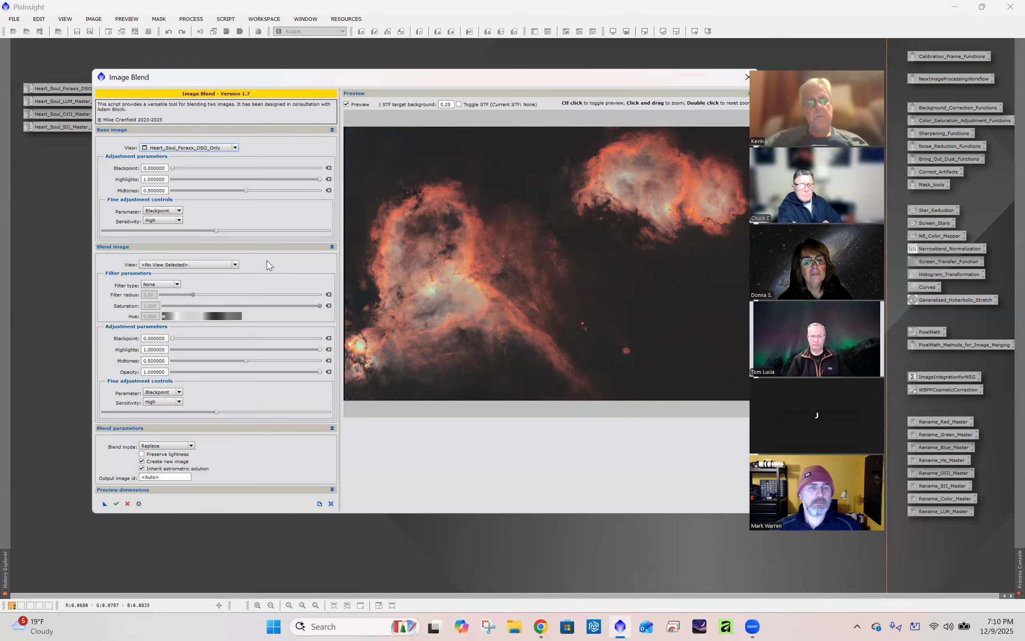
- Set Heart_Soul_LUM_Master_DSO_Only as the blend image, keeping the option to create a new image
{"action": "left_click", "coordinate": [235, 265]}
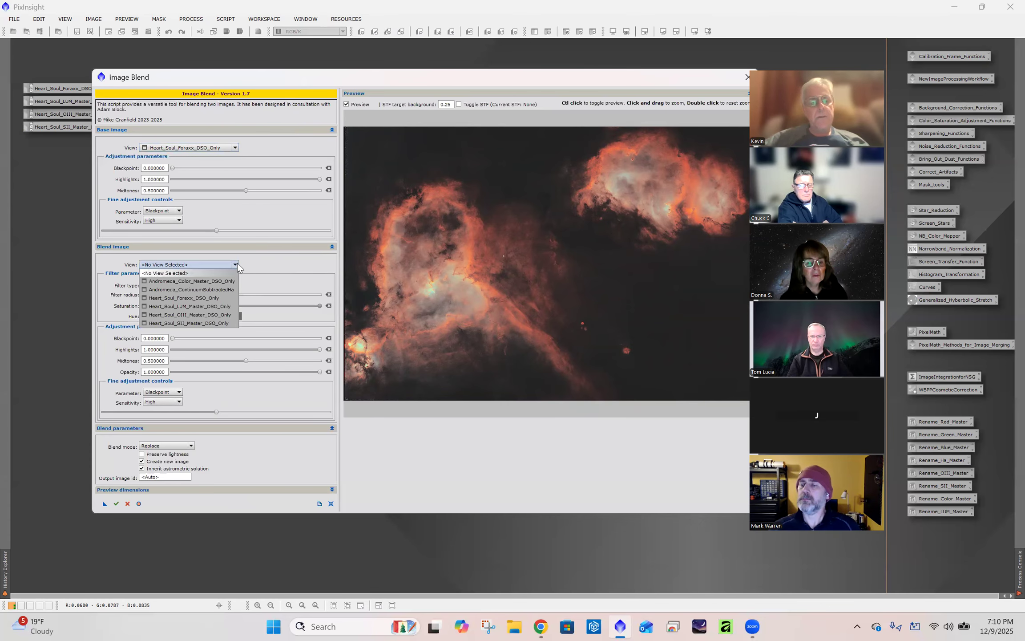
{"action": "left_click", "coordinate": [200, 306]}
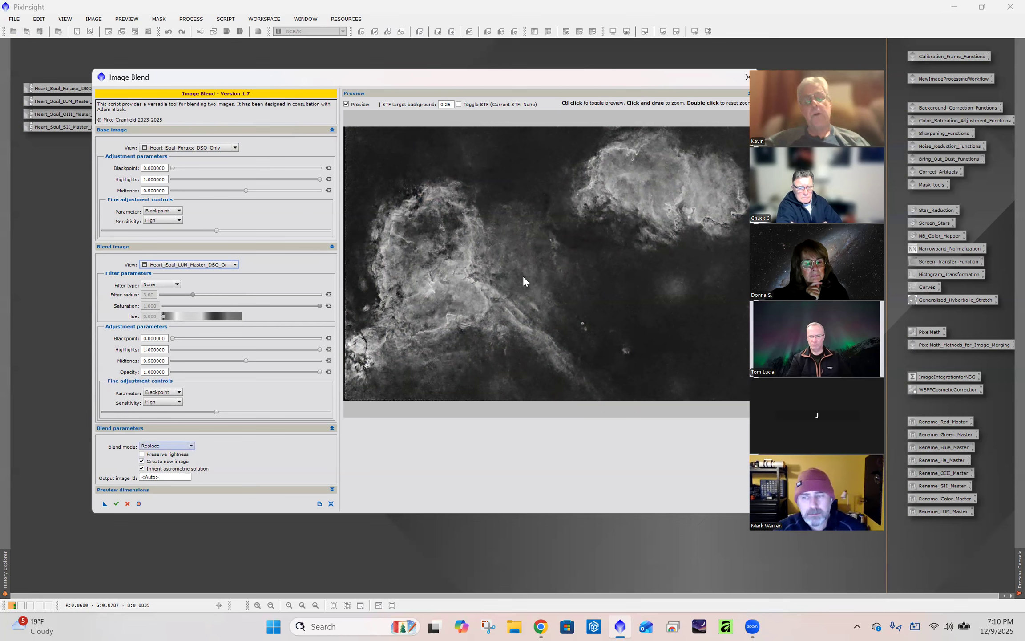
{"action": "left_click", "coordinate": [142, 461]}
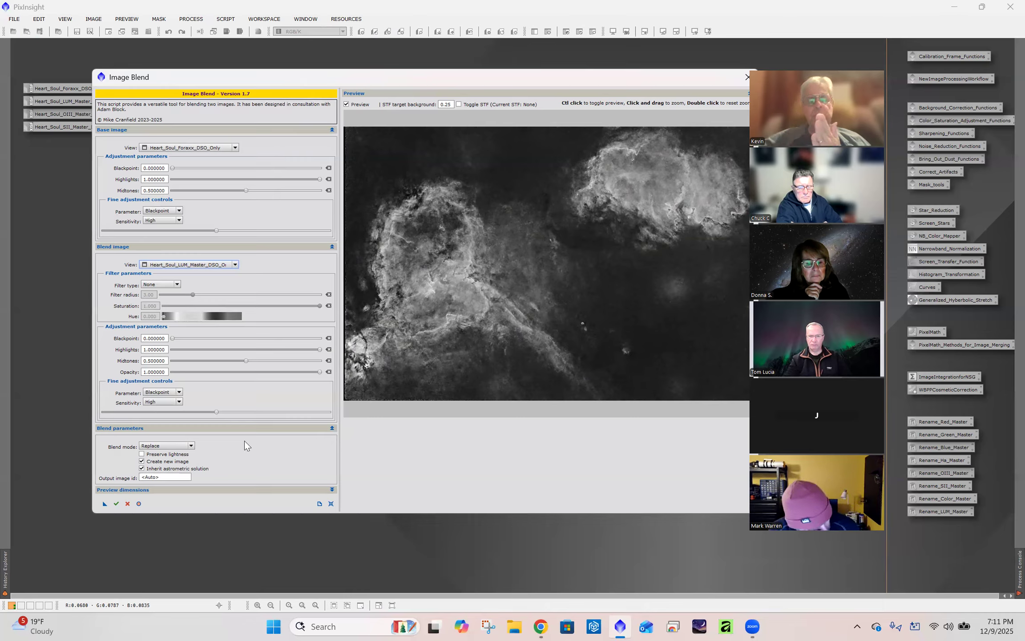
- Set the blend mode to Lightness
{"action": "left_click", "coordinate": [192, 447]}
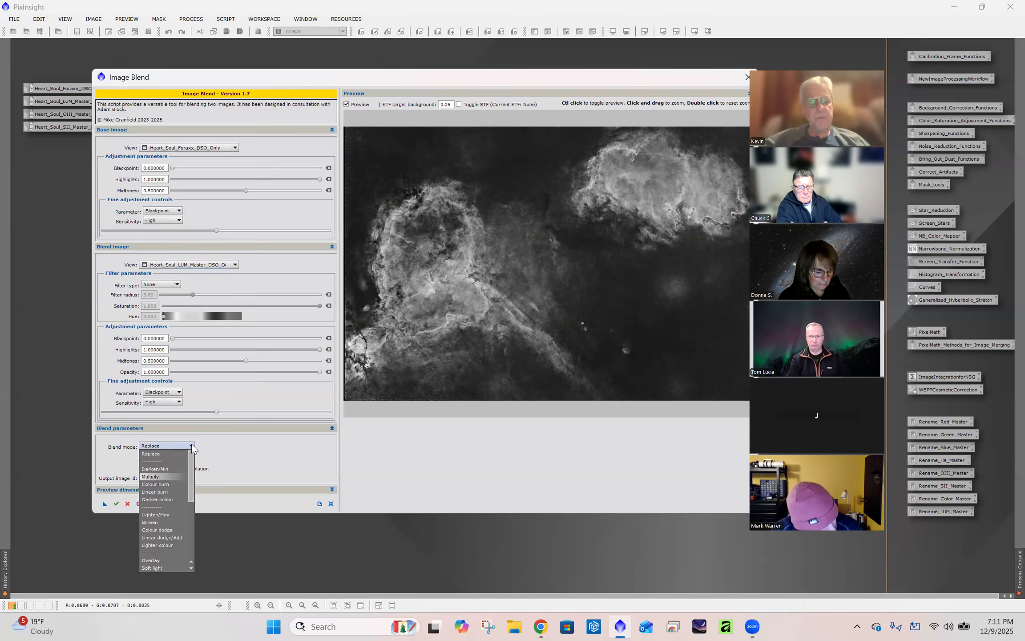
{"action": "left_click_drag", "start_coordinate": [192, 494], "coordinate": [192, 544]}
{"action": "left_click", "coordinate": [153, 567]}
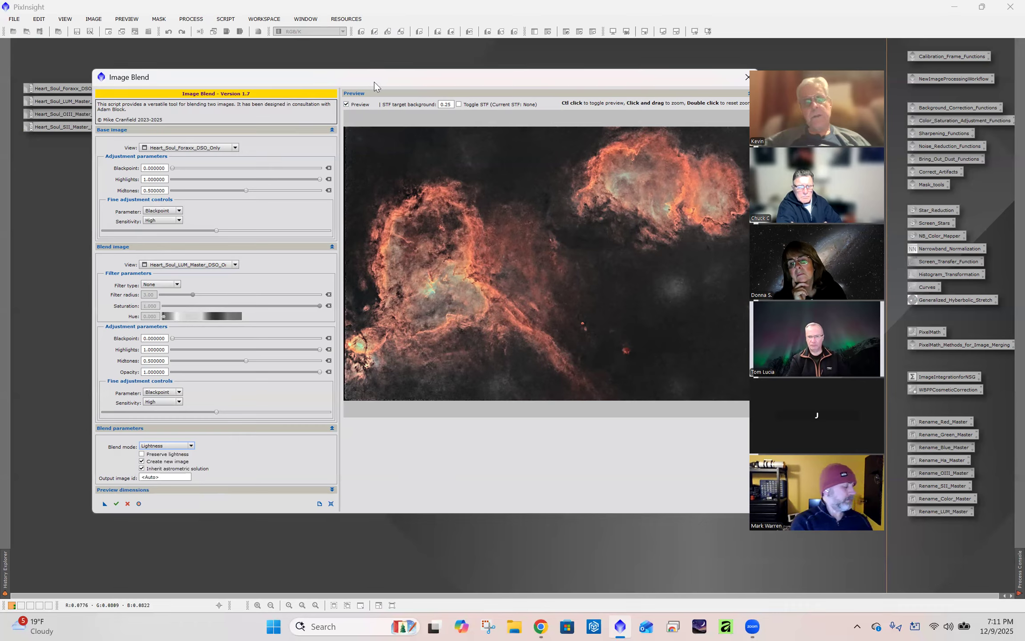
- Compare the full-frame preview with and without the Lightness blend, and reposition the Image Blend window so its whole preview is visible
{"action": "left_click", "coordinate": [346, 105]}
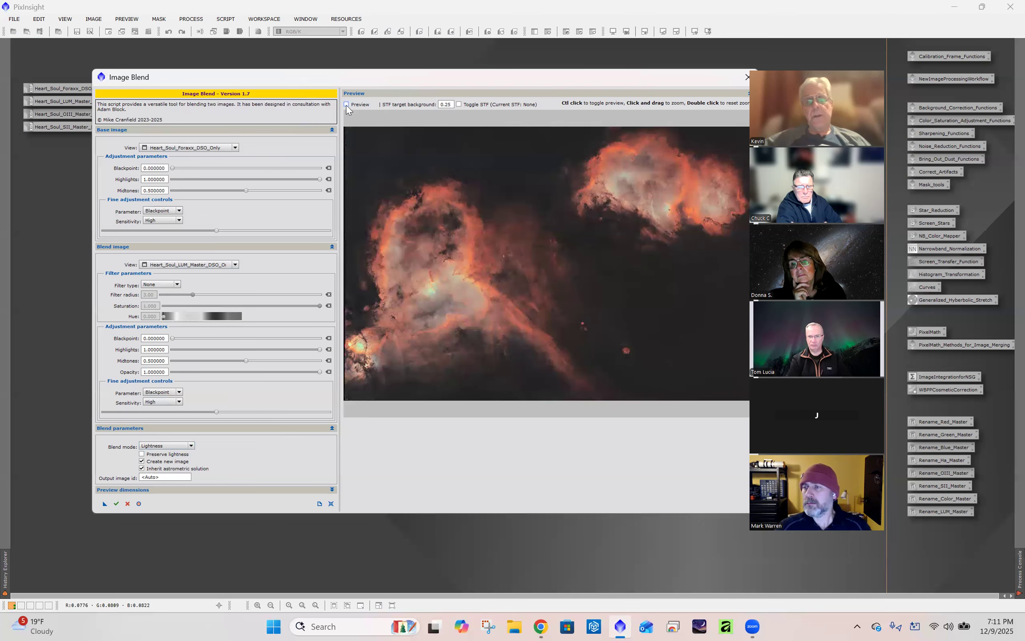
{"action": "left_click", "coordinate": [346, 104]}
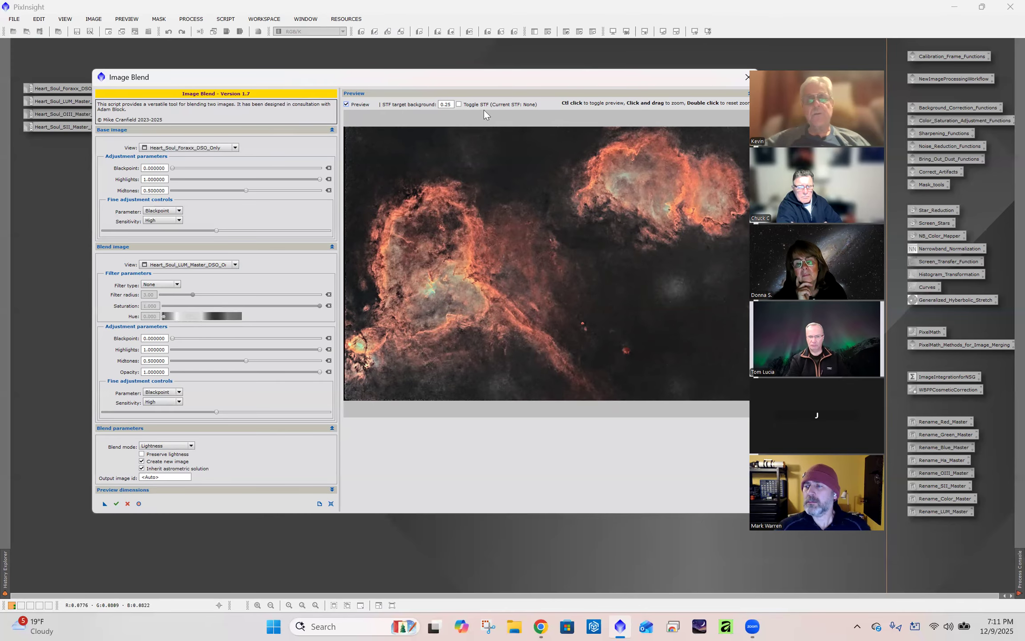
{"action": "left_click_drag", "start_coordinate": [482, 81], "coordinate": [465, 100]}
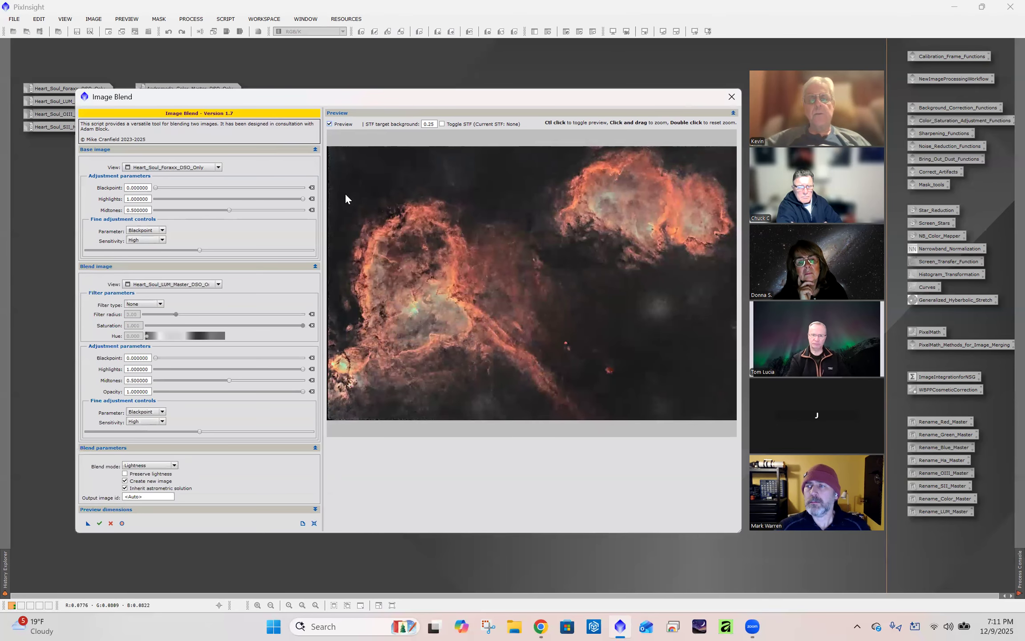
- Lower the blend image's opacity to about 0.46 while inspecting the Heart Nebula in the preview
{"action": "left_click_drag", "start_coordinate": [346, 193], "coordinate": [504, 364]}
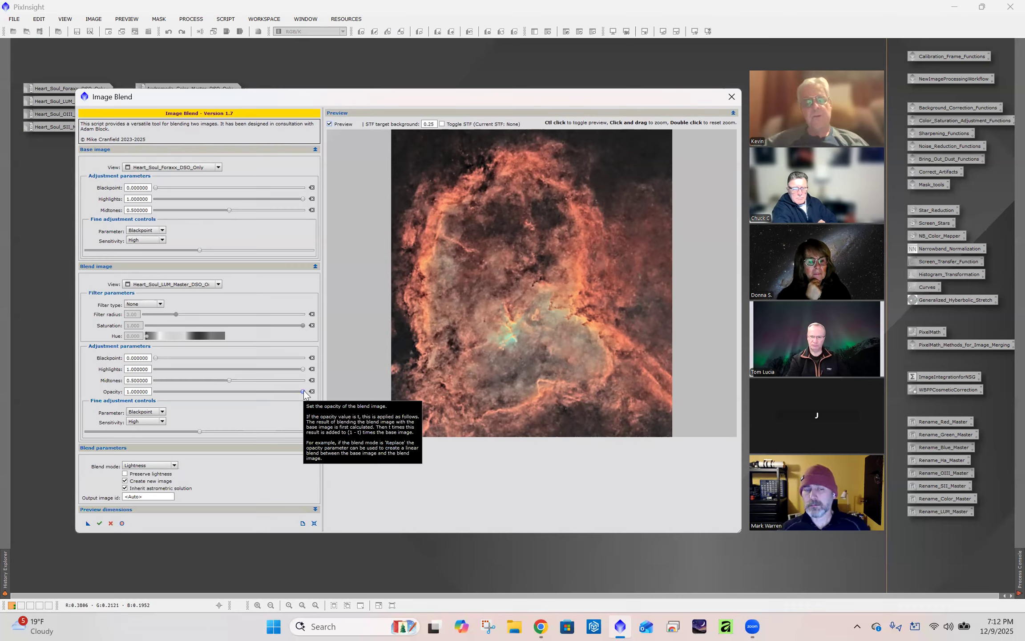
{"action": "left_click_drag", "start_coordinate": [304, 393], "coordinate": [247, 393]}
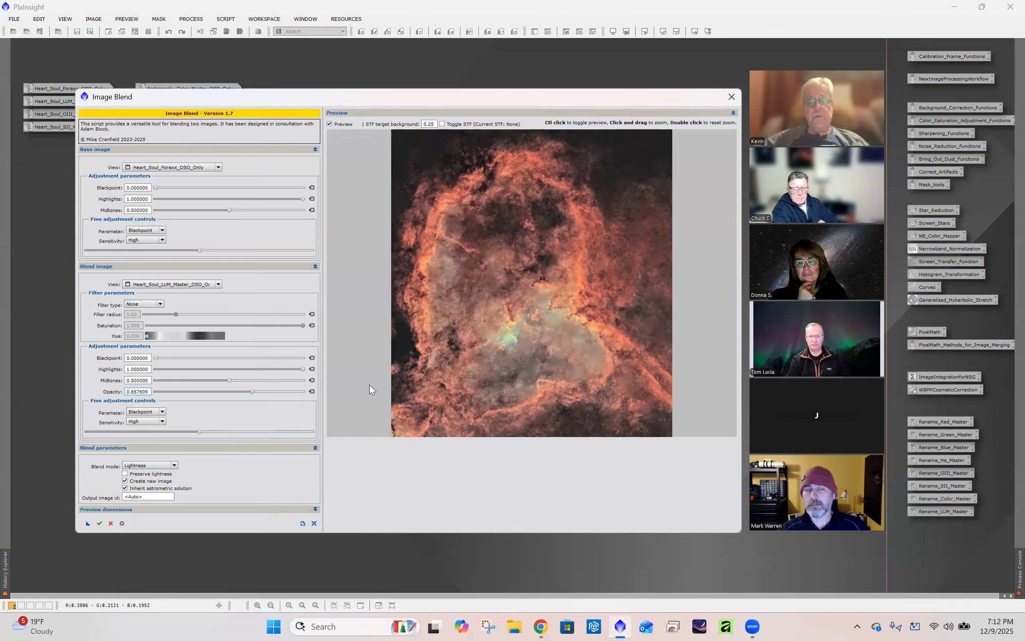
{"action": "left_click_drag", "start_coordinate": [253, 393], "coordinate": [224, 393]}
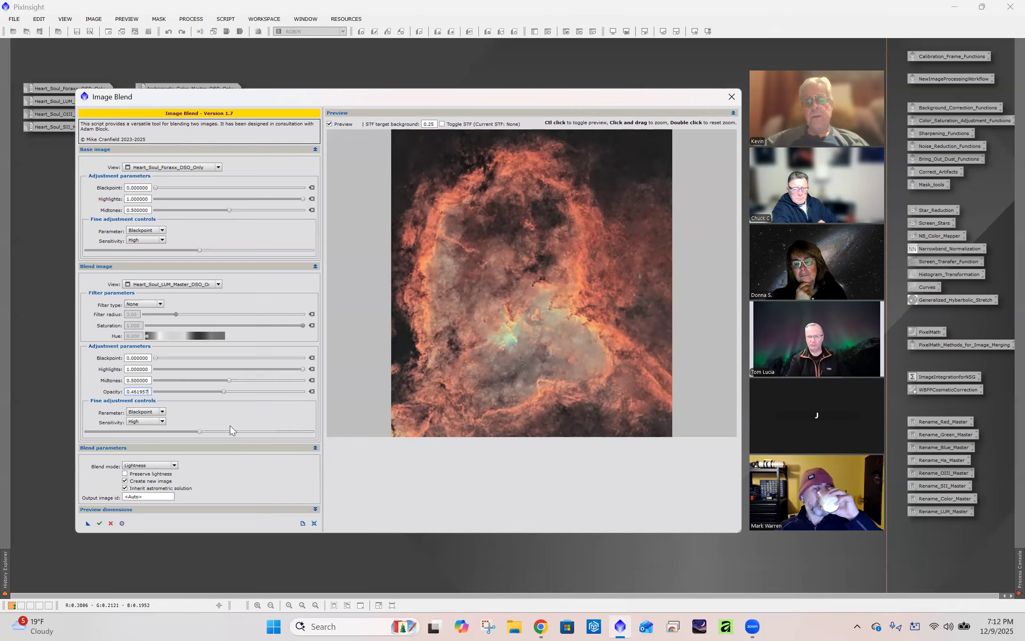
- Compare the Heart Nebula close-up repeatedly with and without the blend applied, ending with the preview on
{"action": "left_click", "coordinate": [330, 124]}
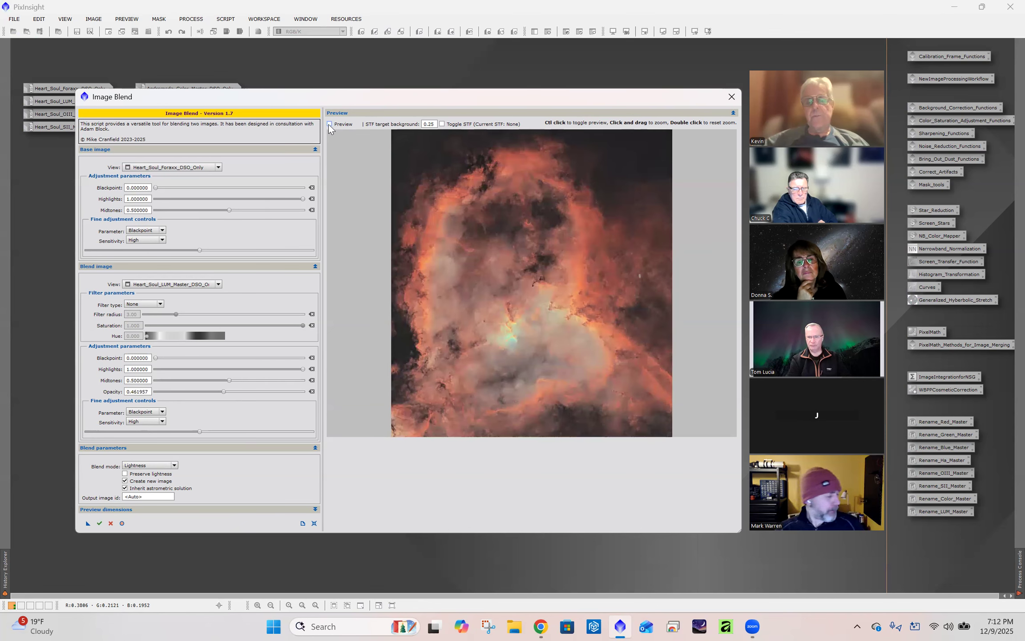
{"action": "left_click", "coordinate": [329, 124]}
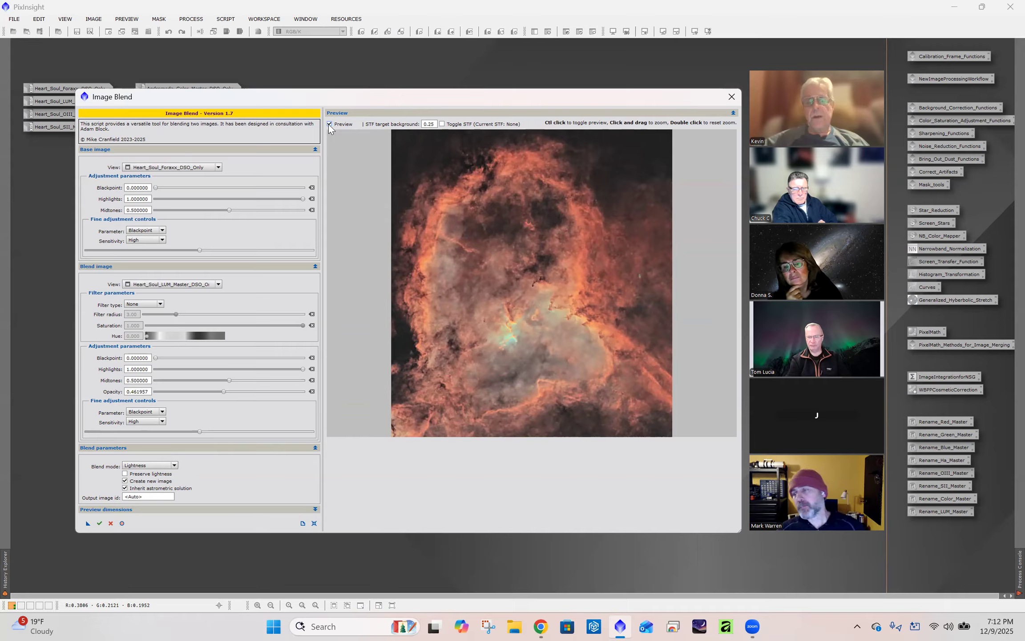
{"action": "left_click", "coordinate": [329, 124]}
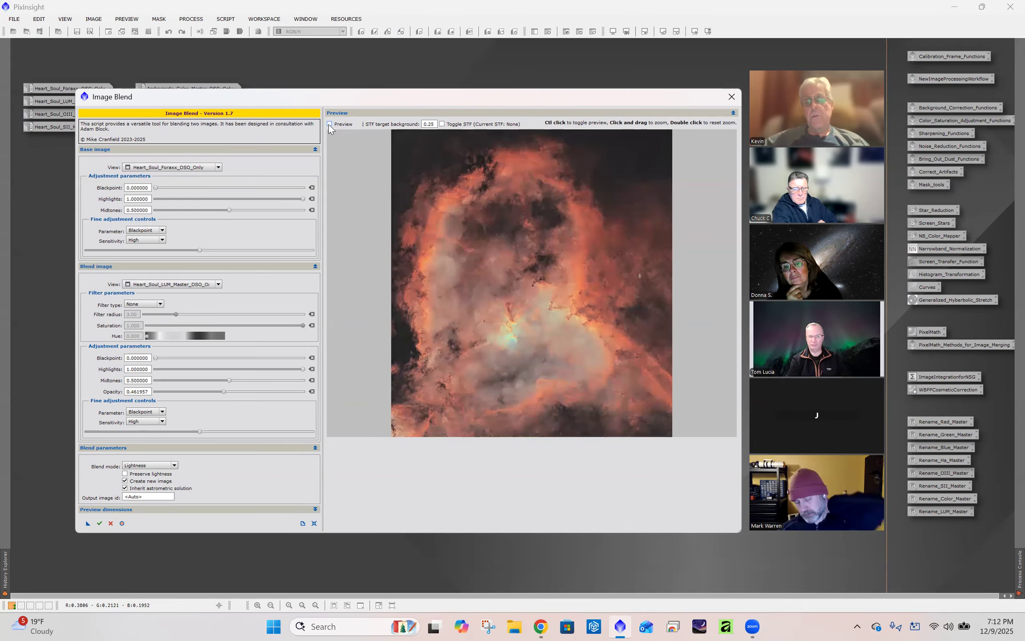
{"action": "left_click", "coordinate": [330, 124]}
{"action": "left_click", "coordinate": [329, 125]}
{"action": "left_click", "coordinate": [329, 124]}
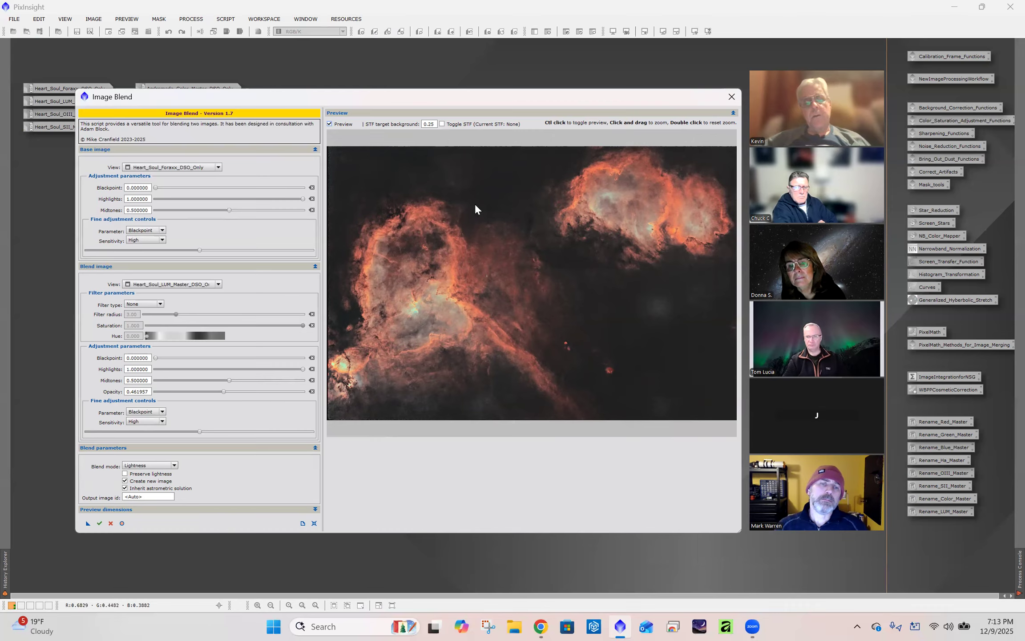
- Raise the blend image's blackpoint to about 0.084 and compare the full frame with and without the blend
{"action": "left_click", "coordinate": [155, 359]}
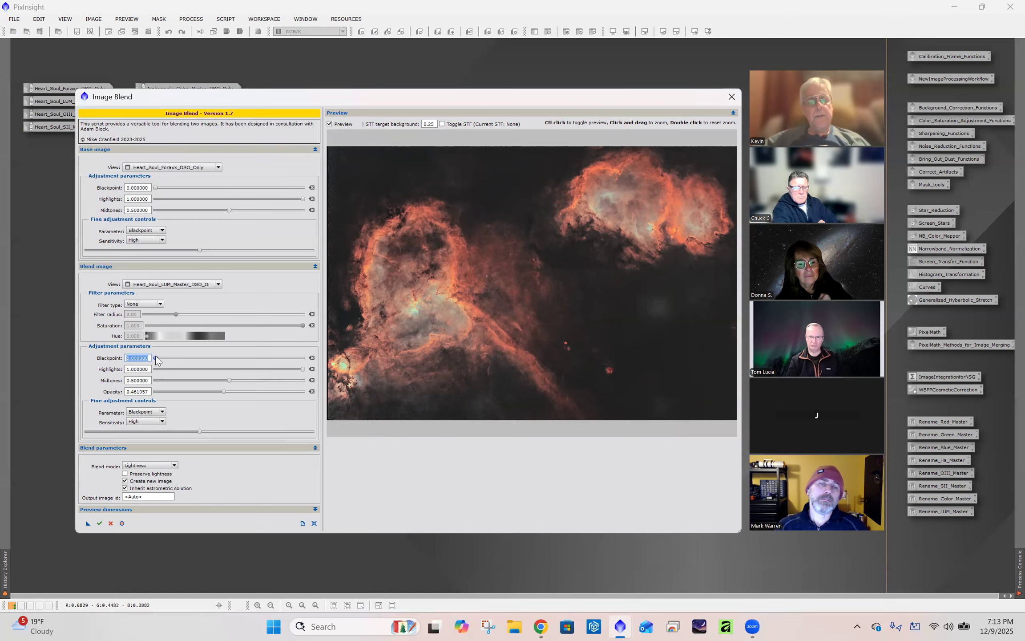
{"action": "left_click_drag", "start_coordinate": [158, 358], "coordinate": [166, 358]}
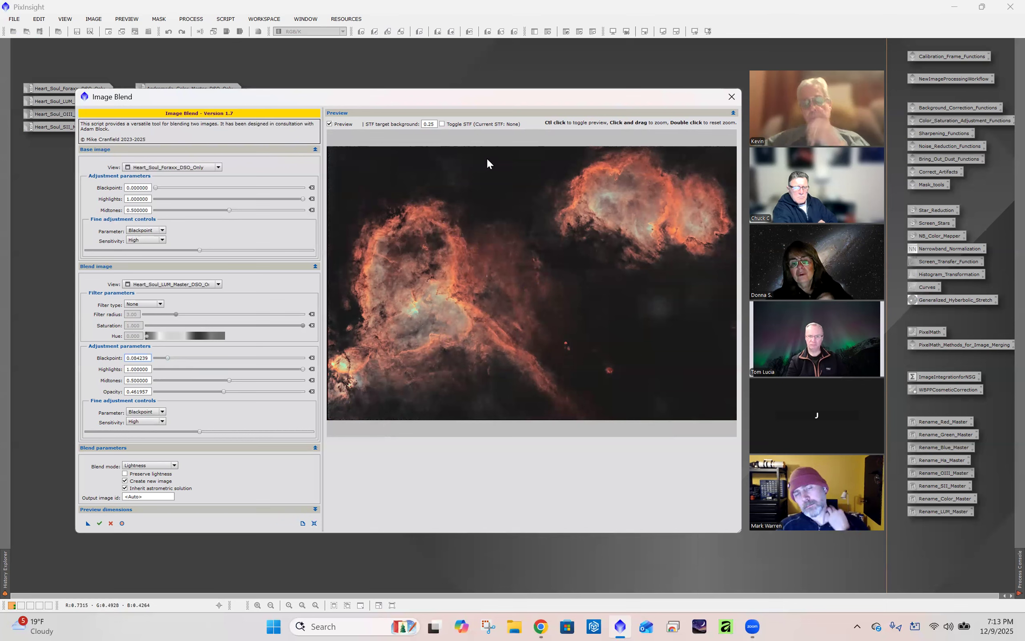
{"action": "left_click", "coordinate": [329, 124]}
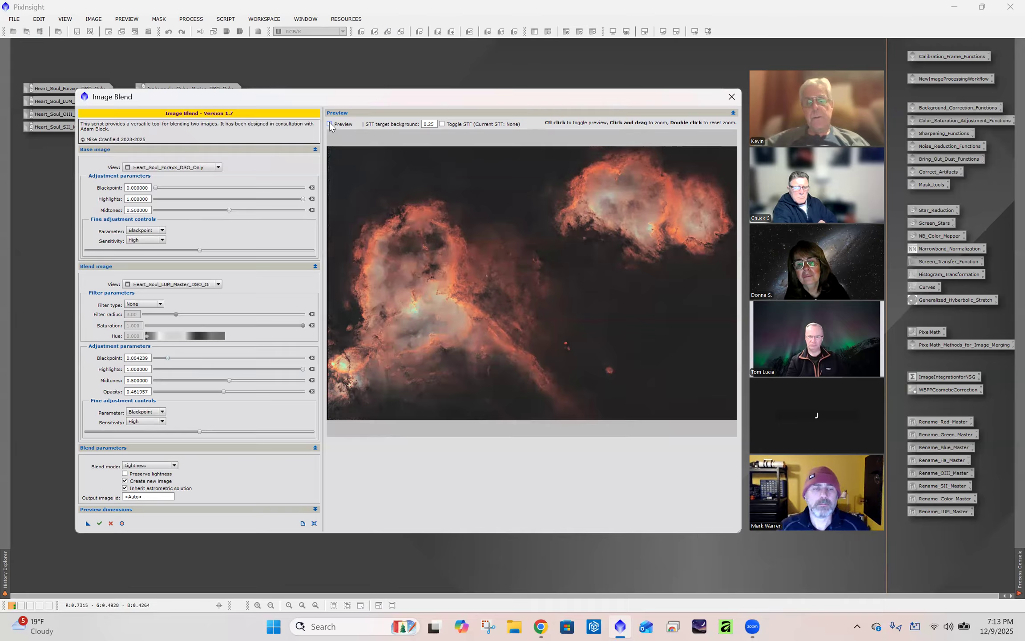
{"action": "left_click", "coordinate": [330, 124]}
{"action": "left_click", "coordinate": [330, 124]}
{"action": "left_click", "coordinate": [329, 124]}
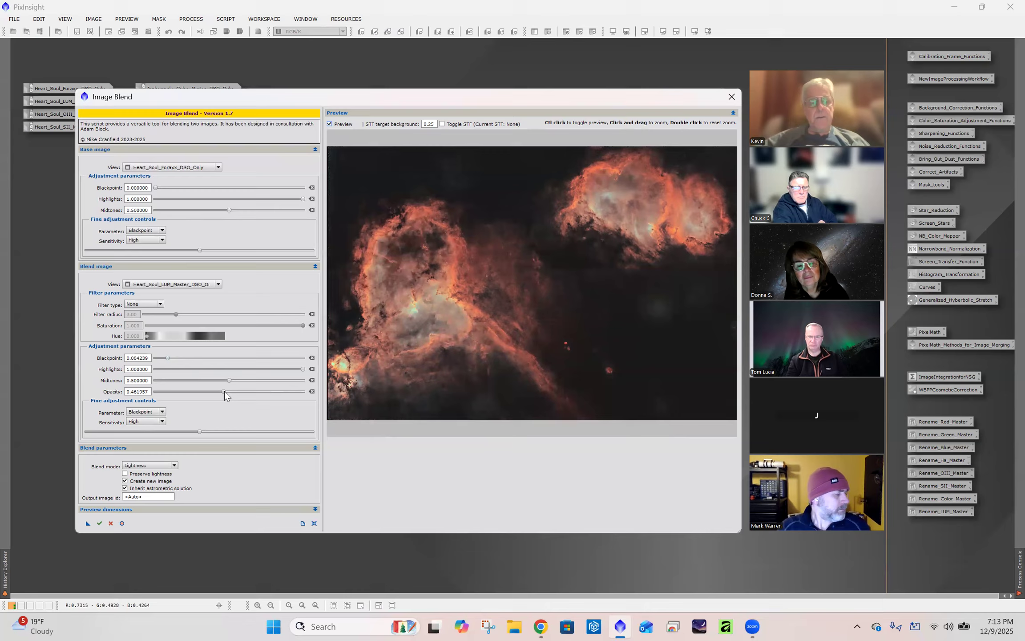
- Reduce the blend image's opacity to about 0.33 and compare the full frame with and without the blend
{"action": "left_click_drag", "start_coordinate": [224, 391], "coordinate": [206, 391]}
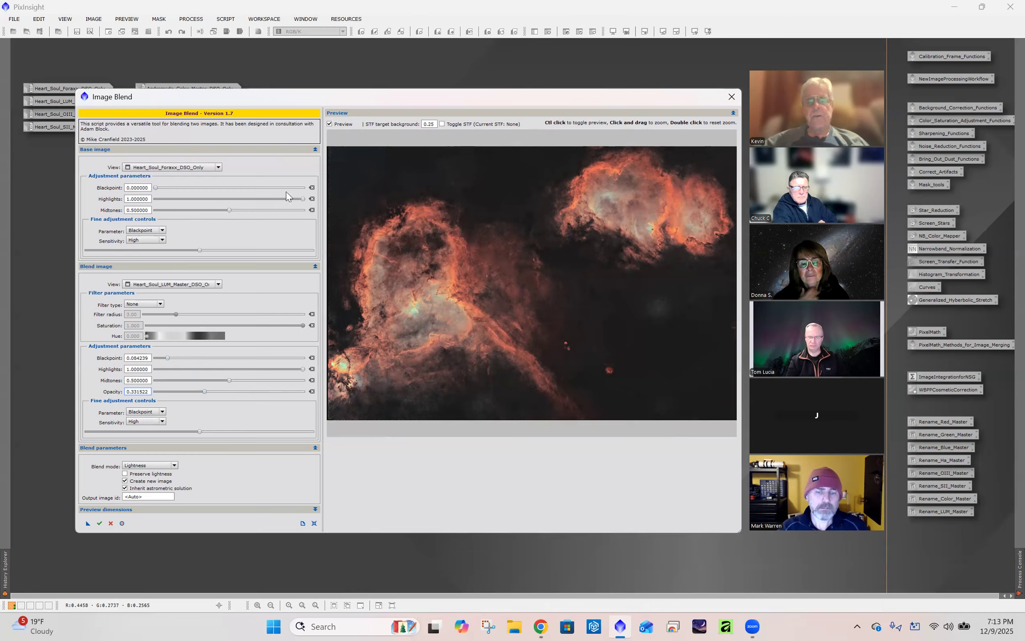
{"action": "left_click", "coordinate": [329, 124]}
{"action": "left_click", "coordinate": [330, 125]}
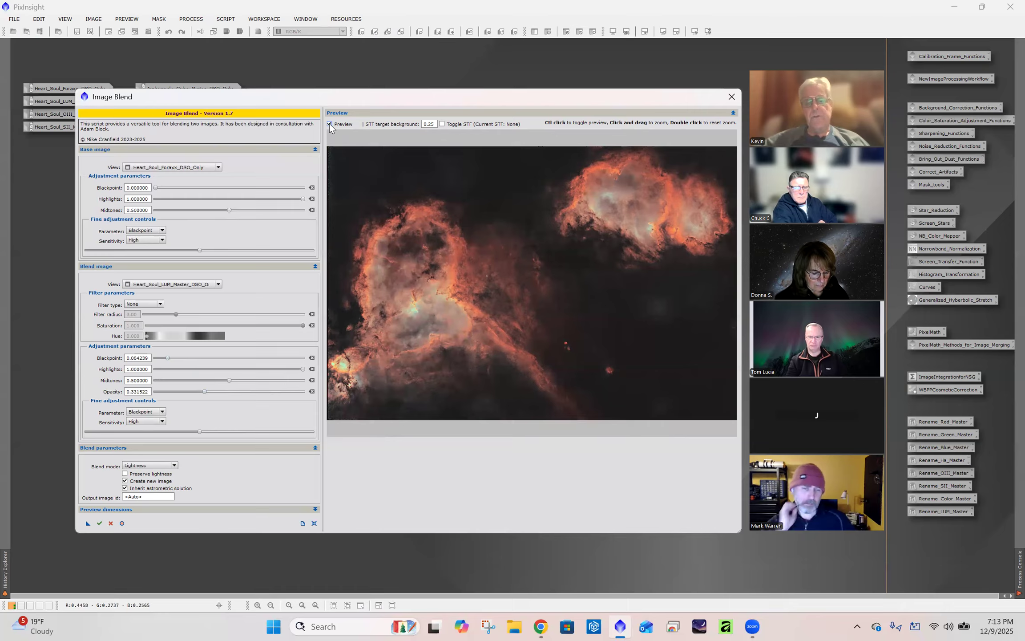
{"action": "left_click", "coordinate": [330, 125]}
{"action": "left_click", "coordinate": [329, 124]}
{"action": "left_click", "coordinate": [330, 124]}
{"action": "left_click", "coordinate": [329, 124]}
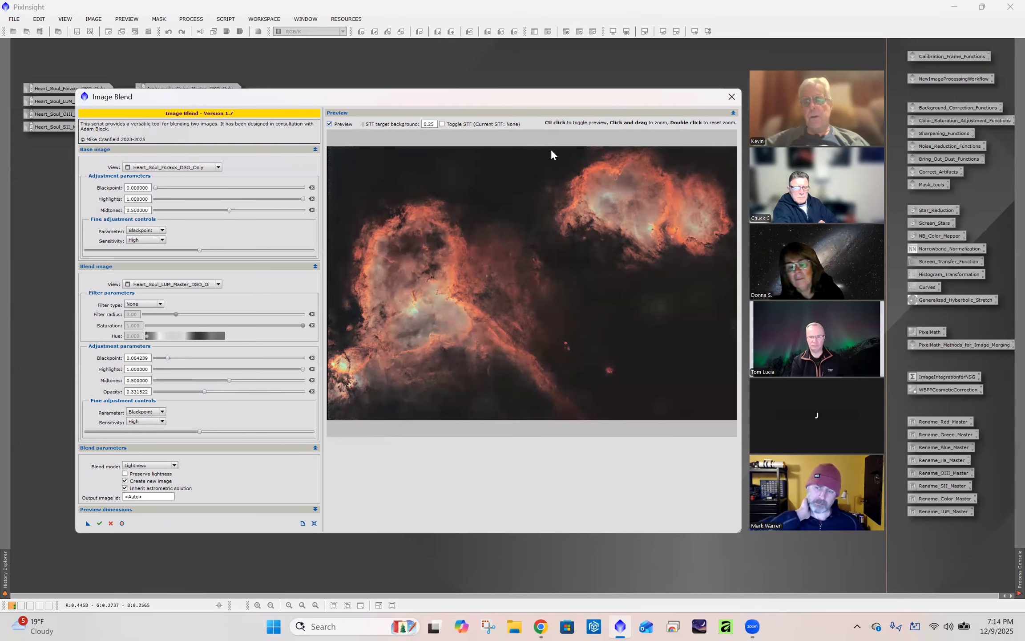
- Zoom the preview to the Soul Nebula and compare it repeatedly with and without the blend
{"action": "left_click_drag", "start_coordinate": [551, 148], "coordinate": [737, 290]}
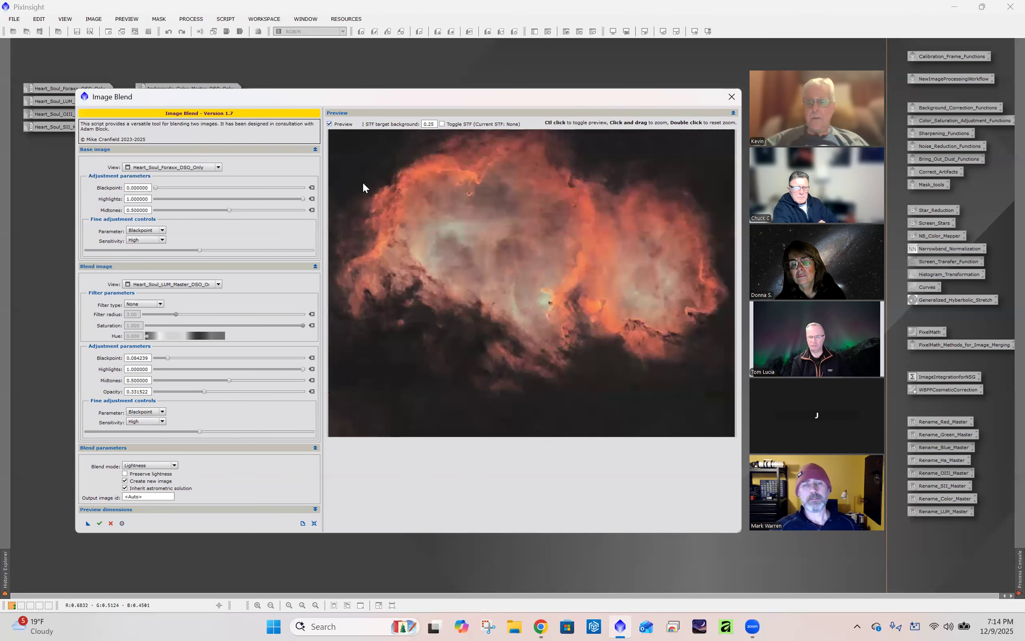
{"action": "left_click", "coordinate": [330, 124]}
{"action": "left_click", "coordinate": [330, 125]}
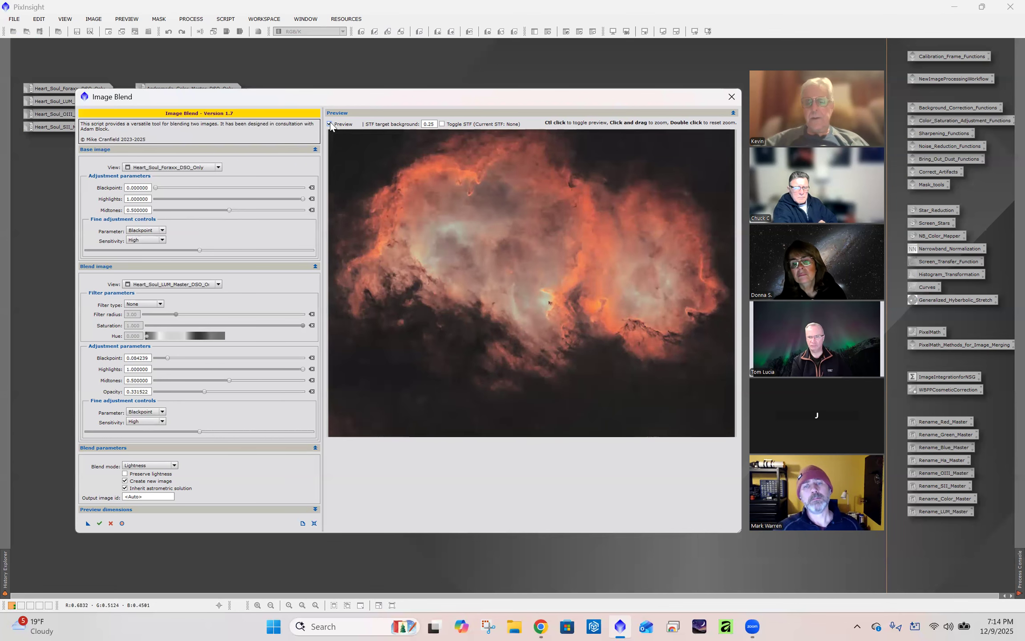
{"action": "left_click", "coordinate": [329, 124]}
{"action": "left_click", "coordinate": [330, 125]}
{"action": "left_click", "coordinate": [330, 125]}
{"action": "left_click", "coordinate": [330, 124]}
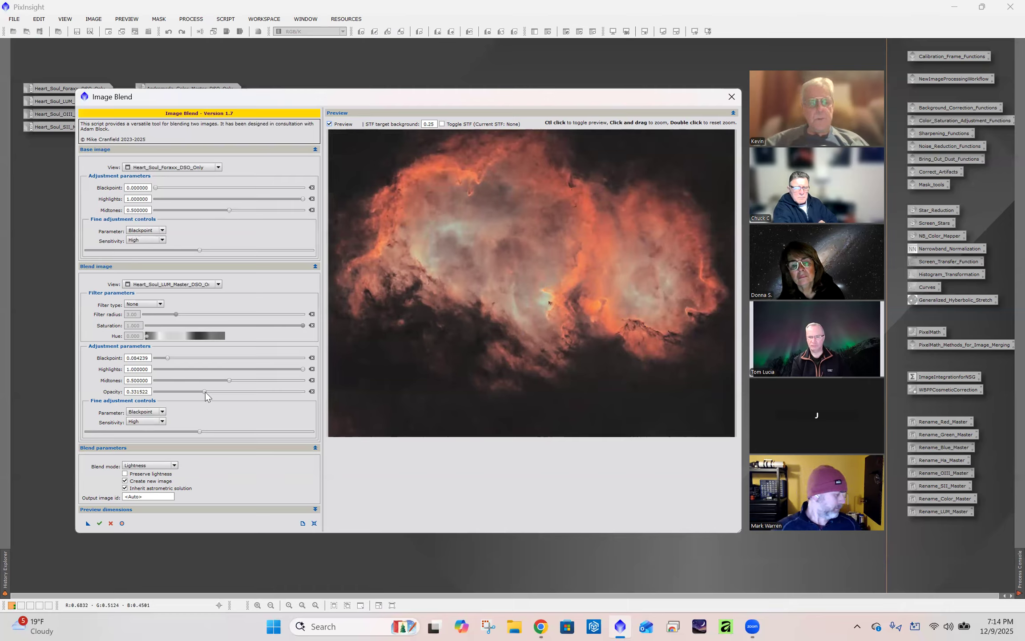
- Raise the blend image's opacity to about 0.37, compare the Soul Nebula with and without the blend, and return to the full frame
{"action": "left_click_drag", "start_coordinate": [205, 391], "coordinate": [210, 391]}
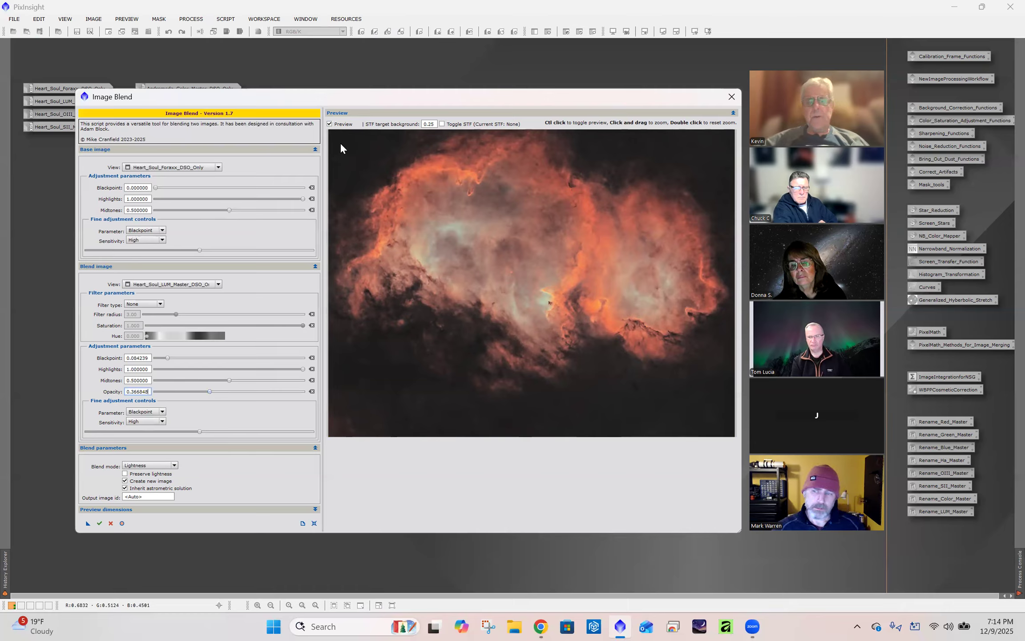
{"action": "left_click", "coordinate": [330, 124]}
{"action": "left_click", "coordinate": [330, 125]}
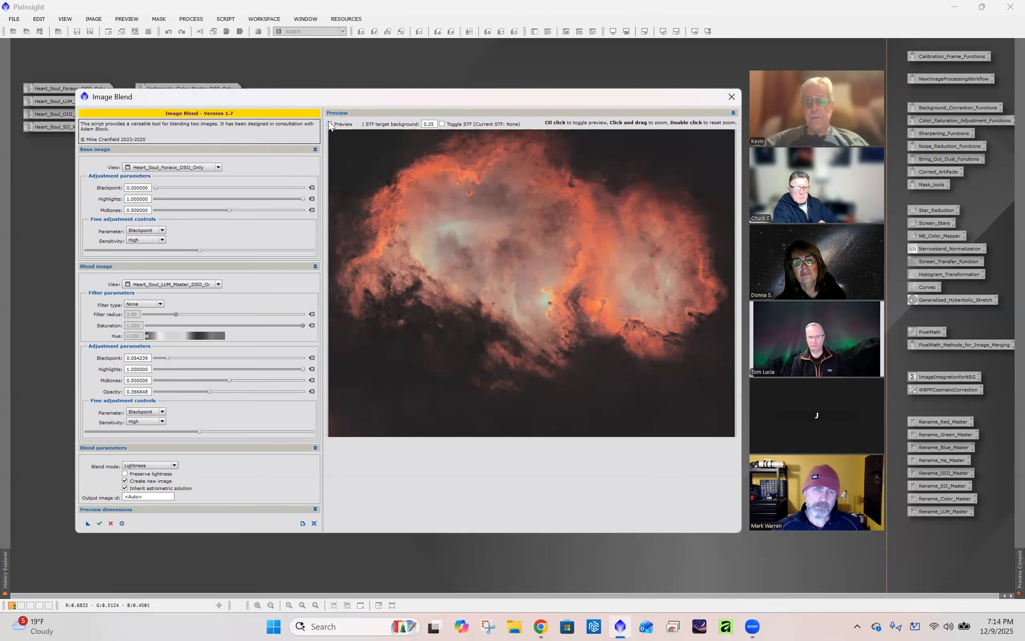
{"action": "left_click", "coordinate": [330, 125]}
{"action": "left_click", "coordinate": [330, 125]}
{"action": "left_click", "coordinate": [330, 124]}
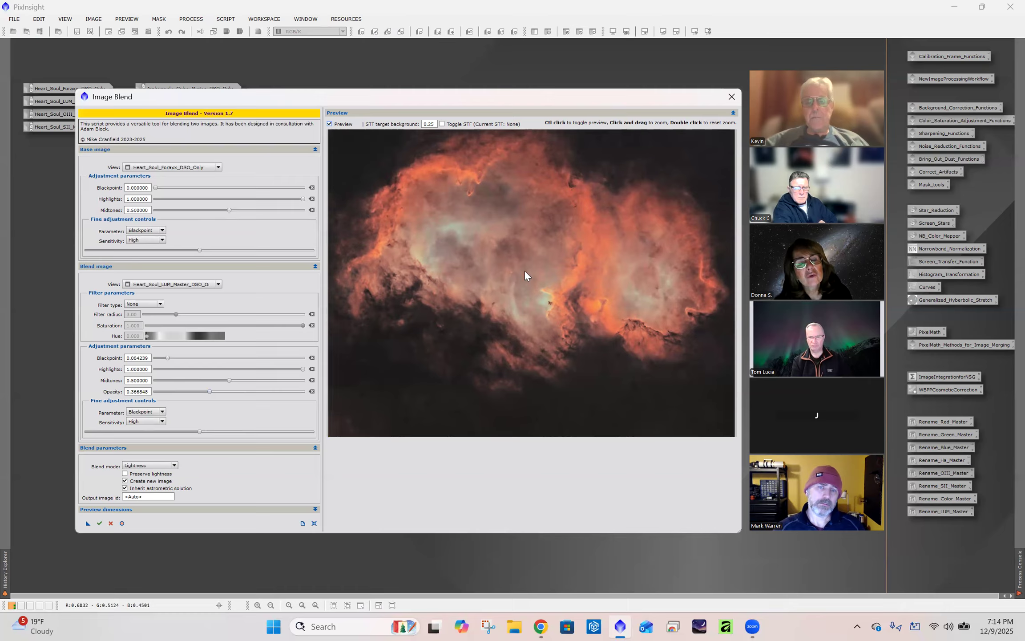
{"action": "double_click", "coordinate": [529, 381]}
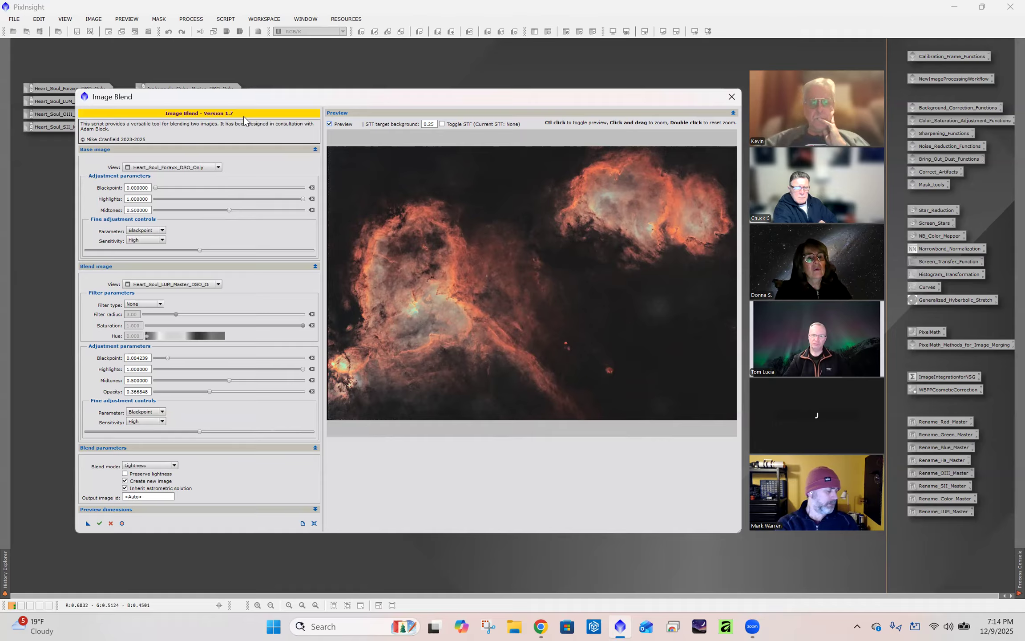
- Try the Replace blend mode with the blend image's opacity at 1
{"action": "left_click", "coordinate": [174, 465]}
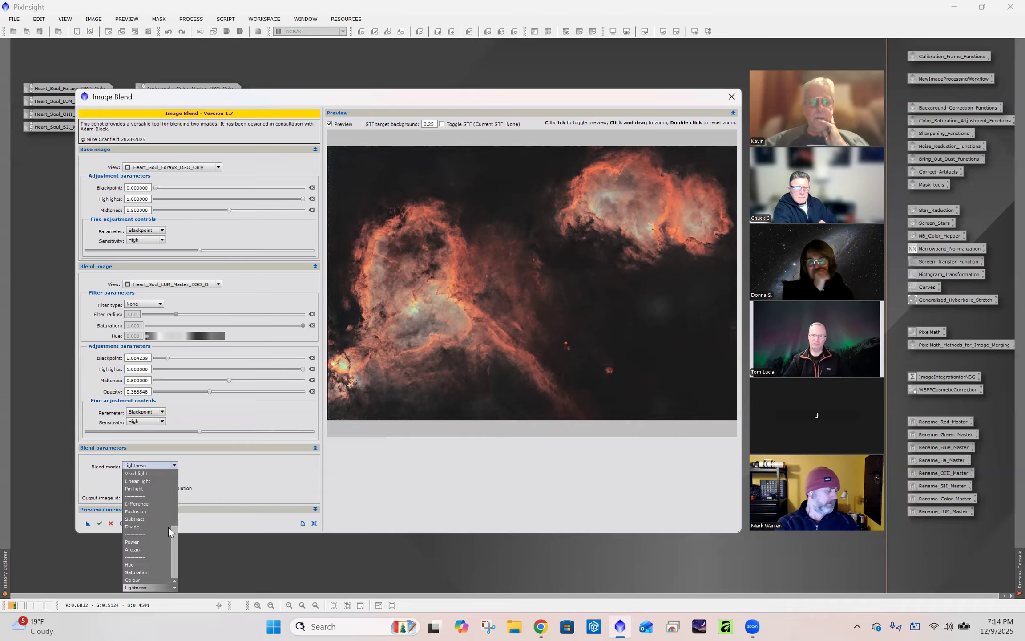
{"action": "left_click_drag", "start_coordinate": [176, 531], "coordinate": [176, 485]}
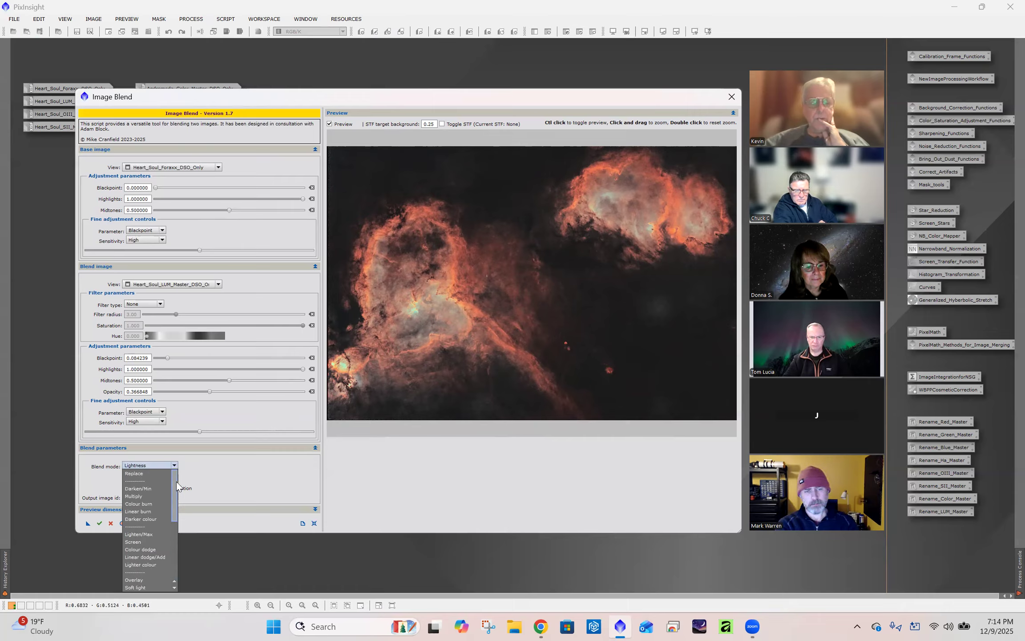
{"action": "left_click", "coordinate": [143, 471]}
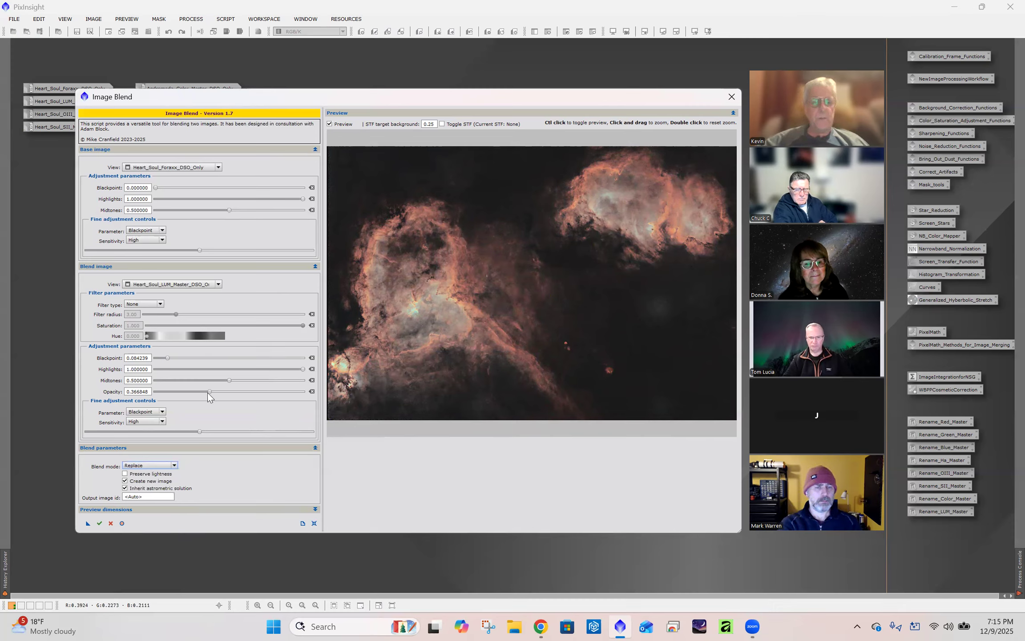
{"action": "left_click_drag", "start_coordinate": [210, 392], "coordinate": [330, 393]}
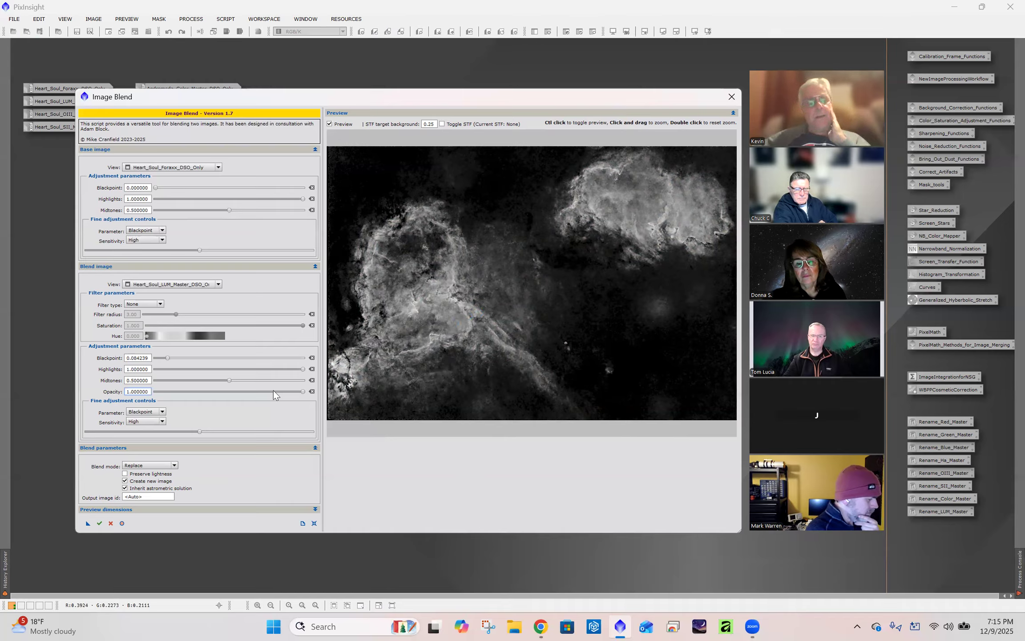
{"action": "left_click", "coordinate": [304, 391]}
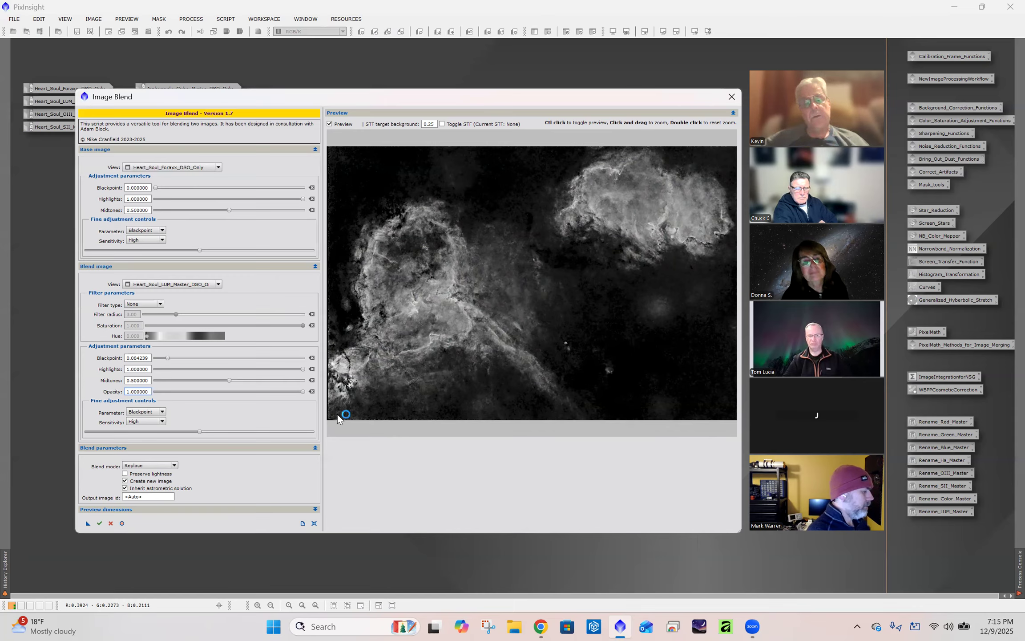
- Set the blend mode back to Lightness and the blend image's opacity to about 0.44
{"action": "left_click", "coordinate": [174, 466]}
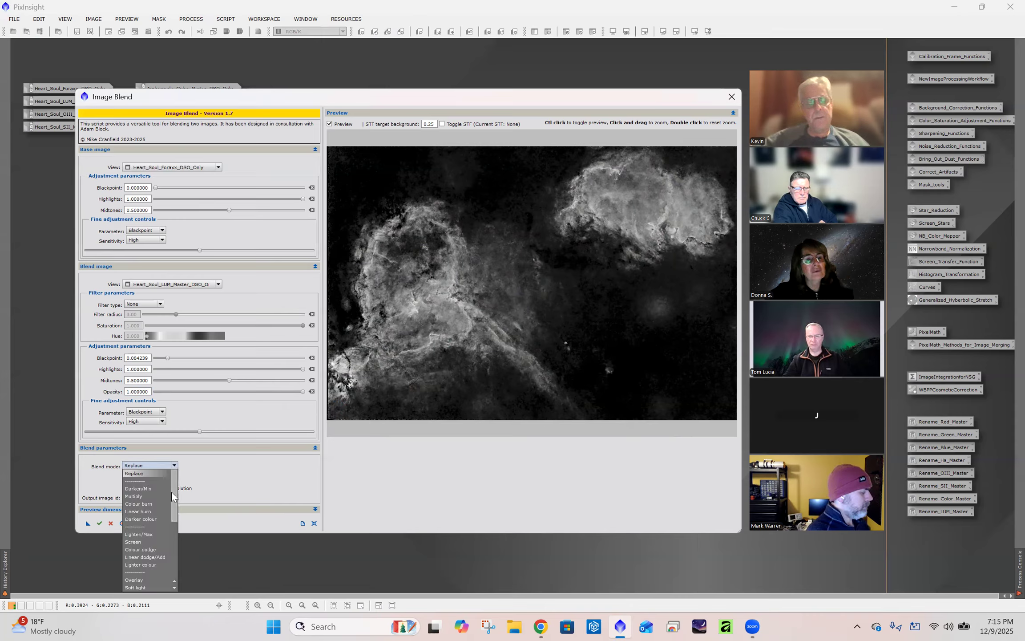
{"action": "scroll", "coordinate": [175, 571], "scroll_direction": "down", "scroll_amount": 3}
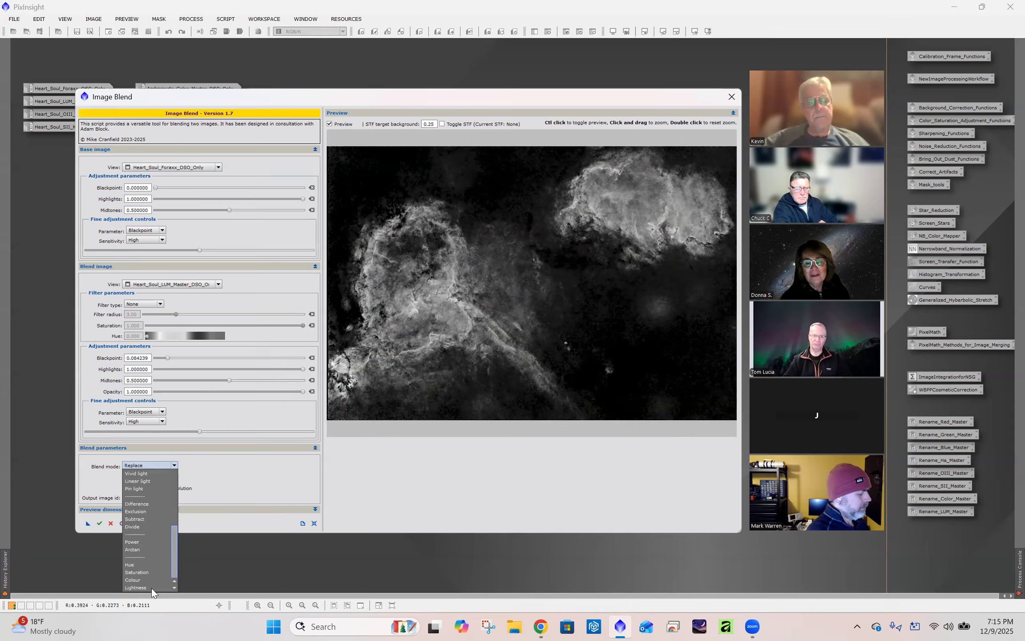
{"action": "left_click", "coordinate": [150, 587]}
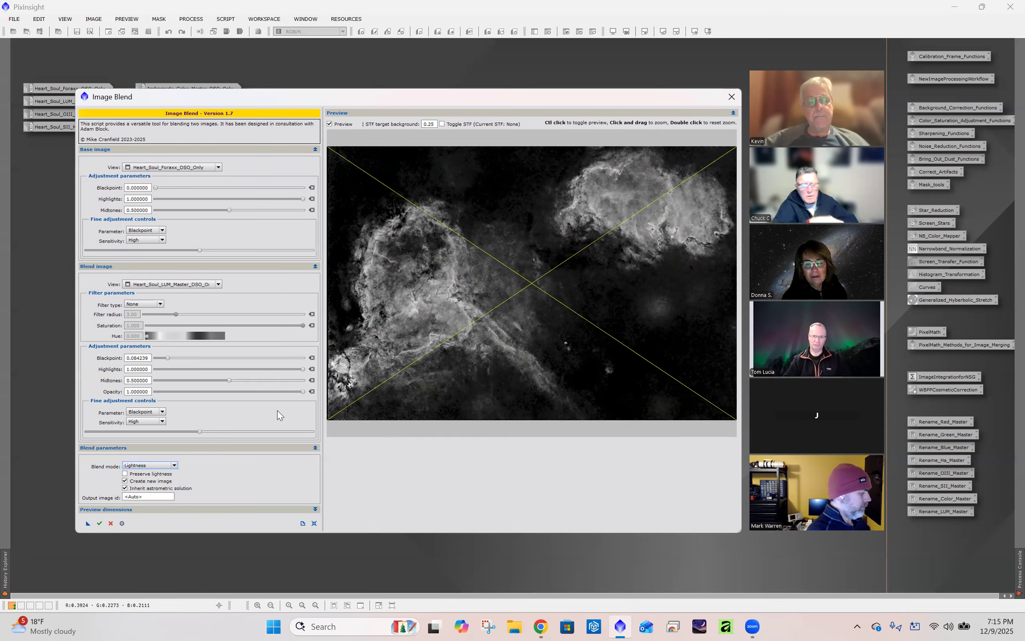
{"action": "left_click_drag", "start_coordinate": [289, 393], "coordinate": [220, 393]}
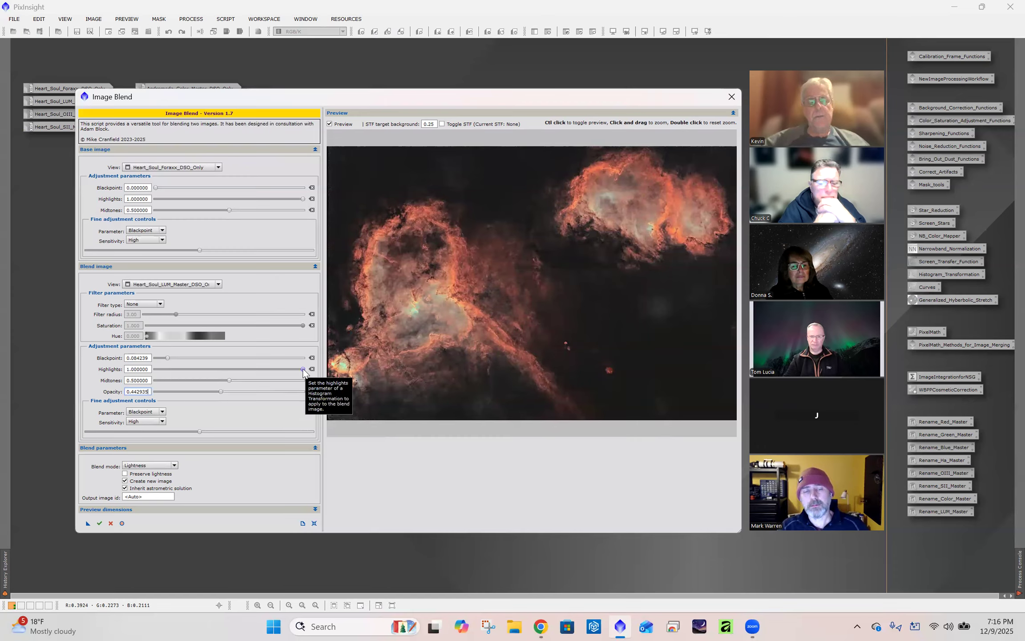
- Lower the blend image's highlights to about 0.76
{"action": "left_click_drag", "start_coordinate": [303, 369], "coordinate": [292, 370]}
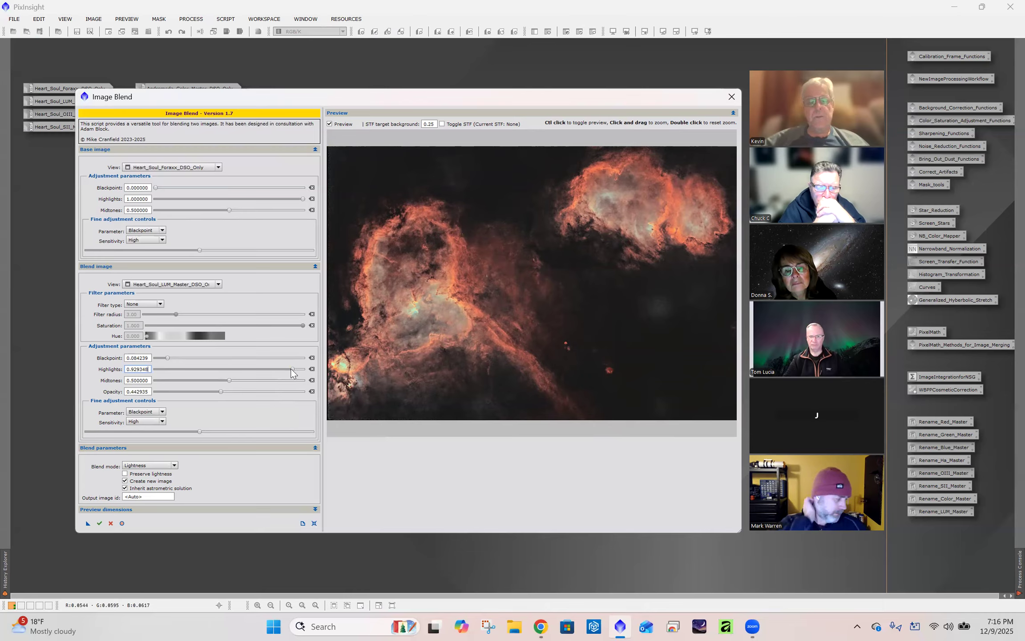
{"action": "left_click_drag", "start_coordinate": [292, 371], "coordinate": [271, 370]}
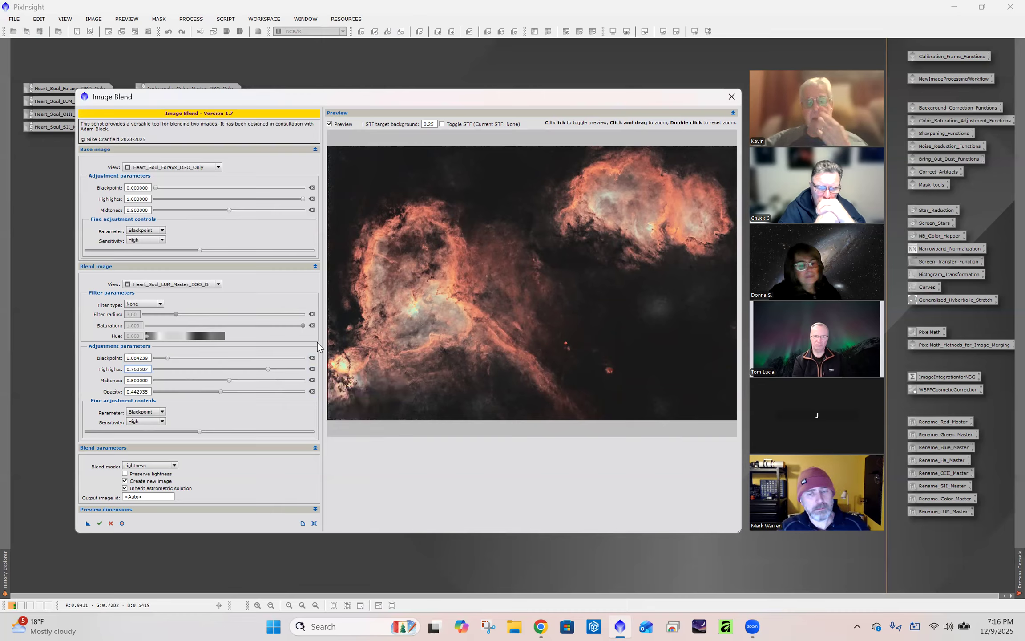
- Set the blend image's blackpoint to about 0.11 and generate the blend as a new image named Heart_Soul_W_LUM
{"action": "left_click", "coordinate": [312, 357]}
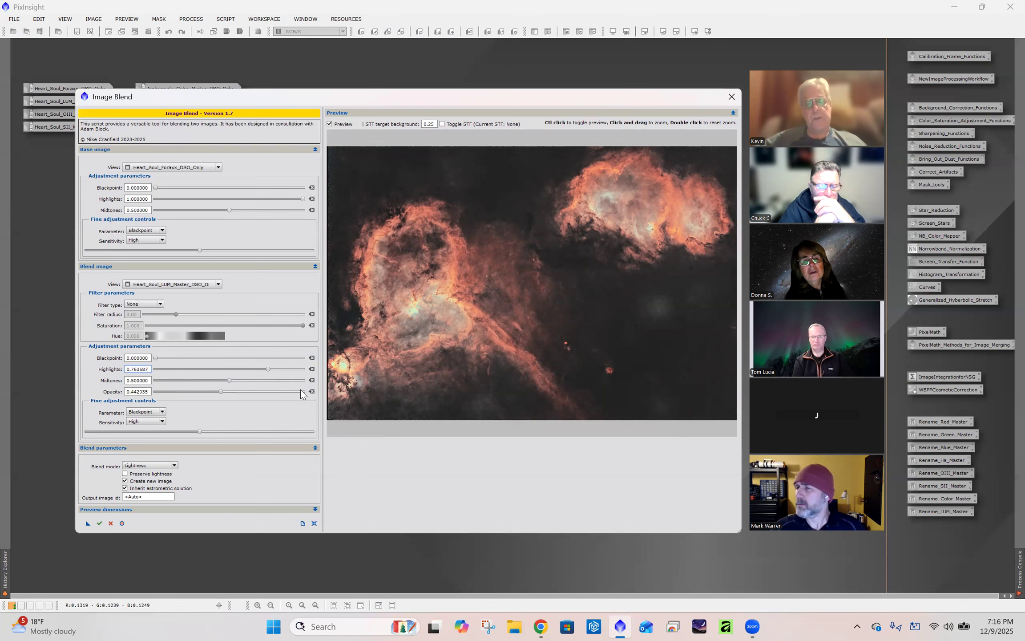
{"action": "left_click_drag", "start_coordinate": [155, 358], "coordinate": [172, 358]}
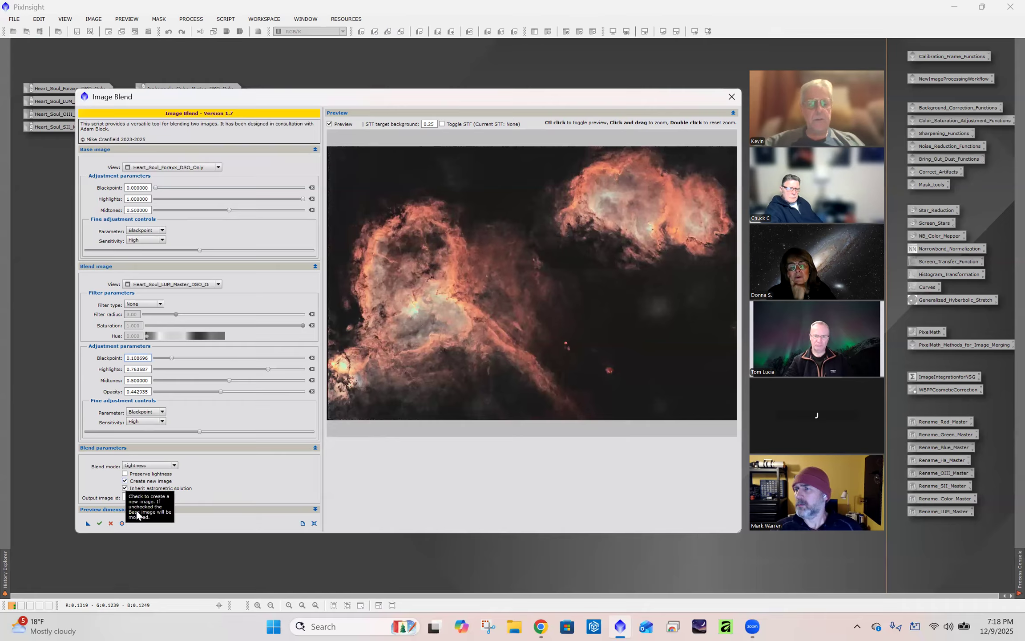
{"action": "left_click", "coordinate": [130, 497]}
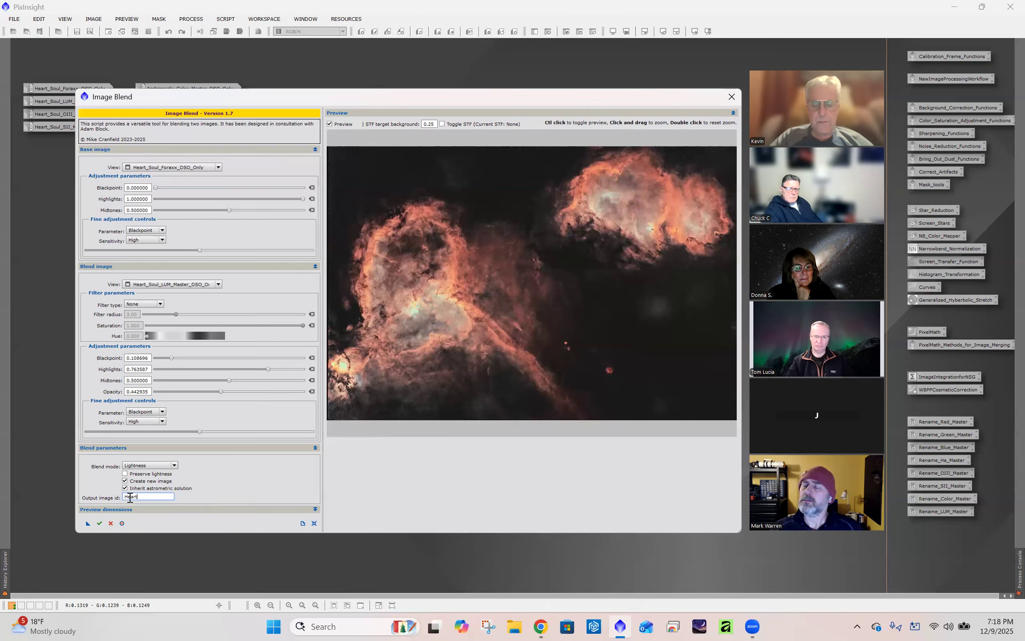
{"action": "type", "text": "Heart_Soul_W_LUM"}
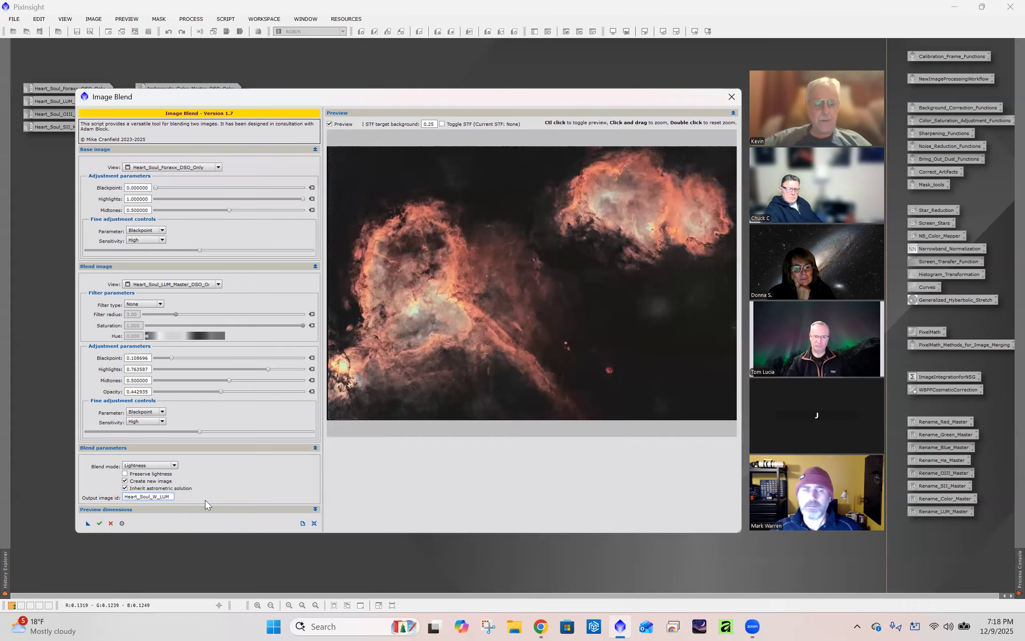
{"action": "left_click", "coordinate": [100, 523]}
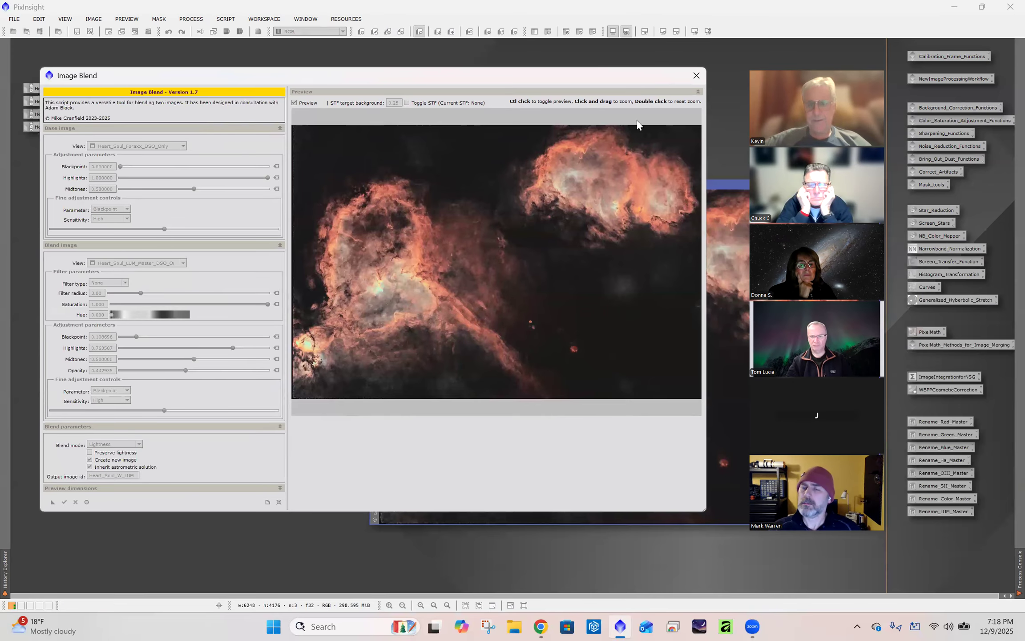
- Close the Image Blend script and move the Heart_Soul_W_LUM image window so the whole picture is unobstructed
{"action": "left_click_drag", "start_coordinate": [646, 77], "coordinate": [646, 88]}
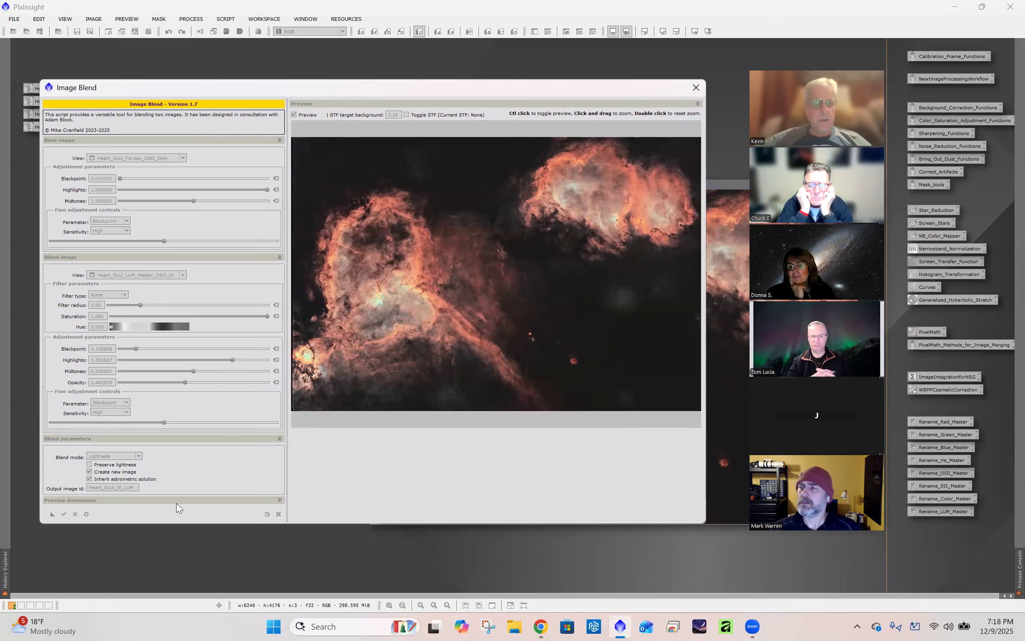
{"action": "left_click", "coordinate": [697, 87]}
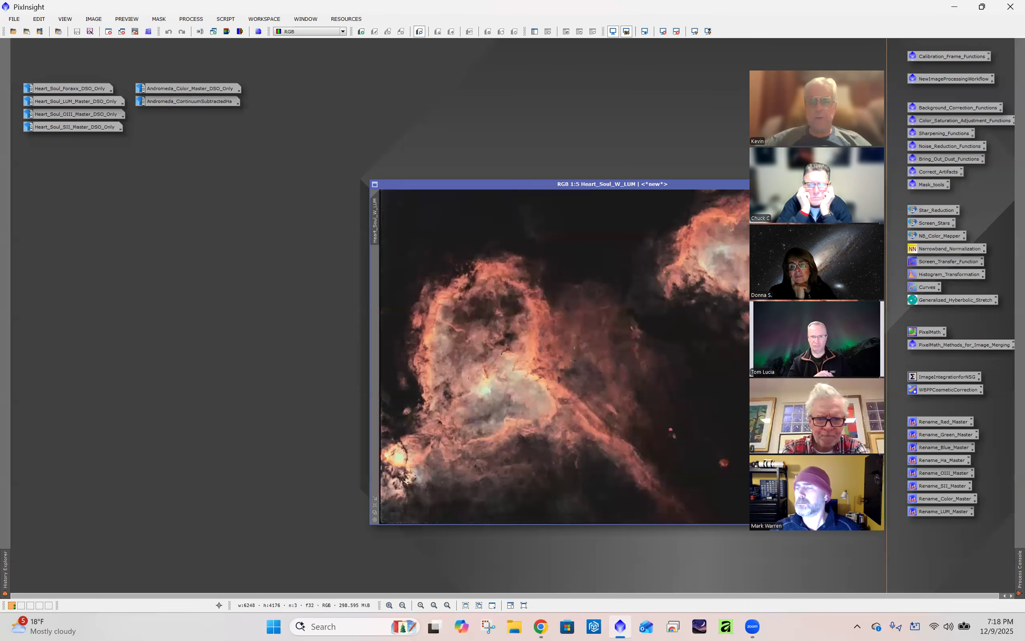
{"action": "left_click_drag", "start_coordinate": [400, 160], "coordinate": [378, 165]}
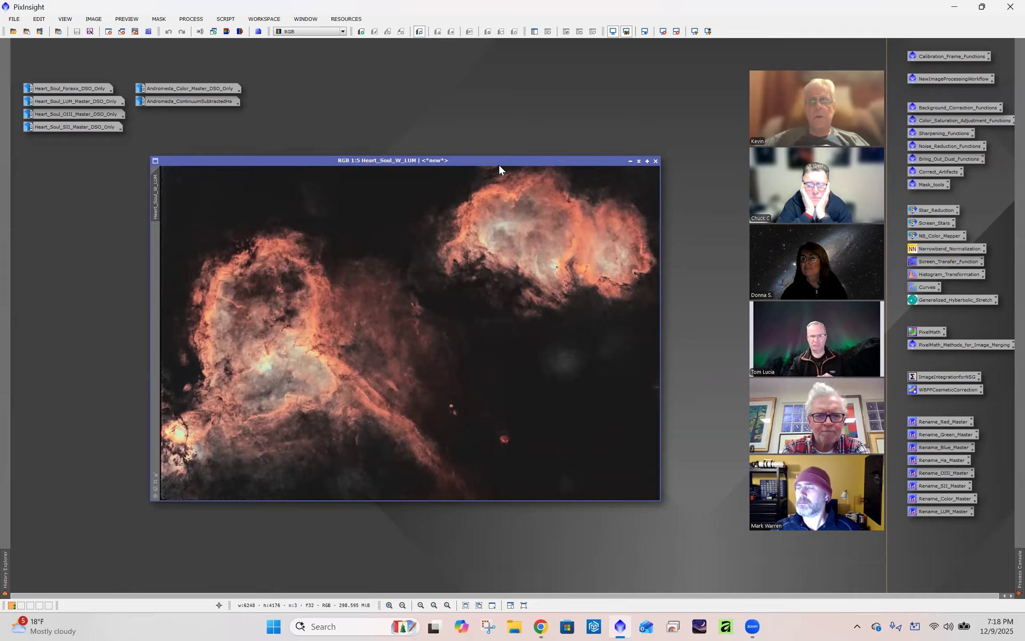
- Reopen the ImageBlend script and reset all its parameters to their defaults
{"action": "left_click", "coordinate": [227, 19]}
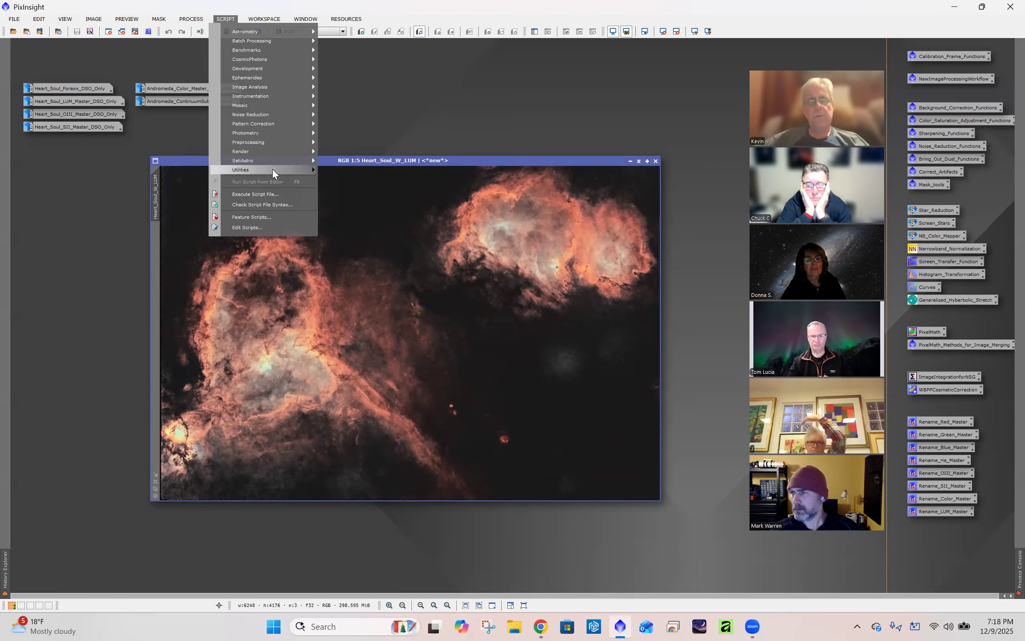
{"action": "mouse_move", "coordinate": [273, 169]}
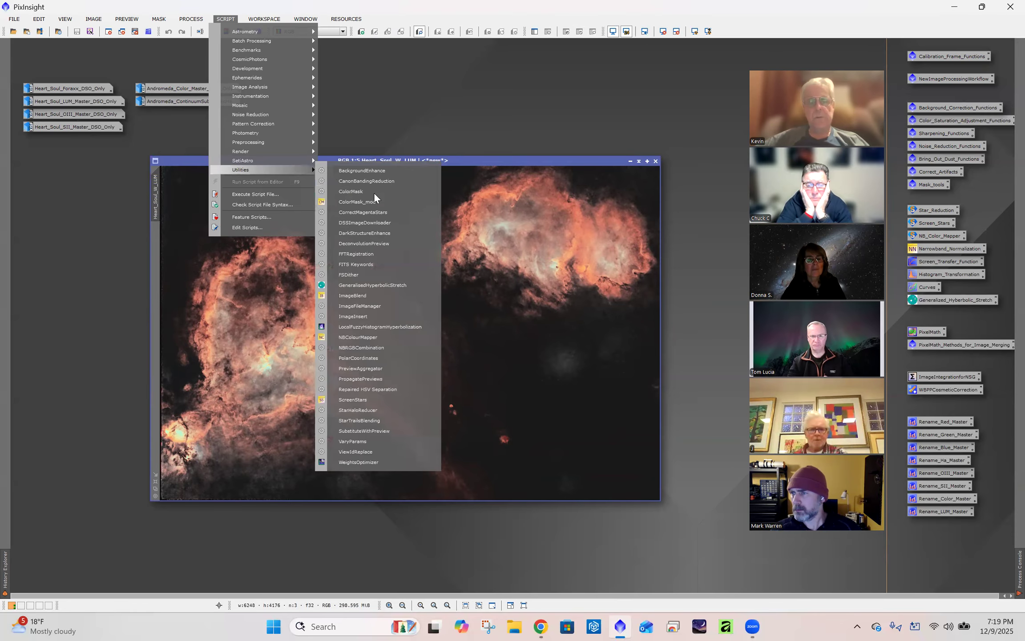
{"action": "left_click", "coordinate": [359, 295]}
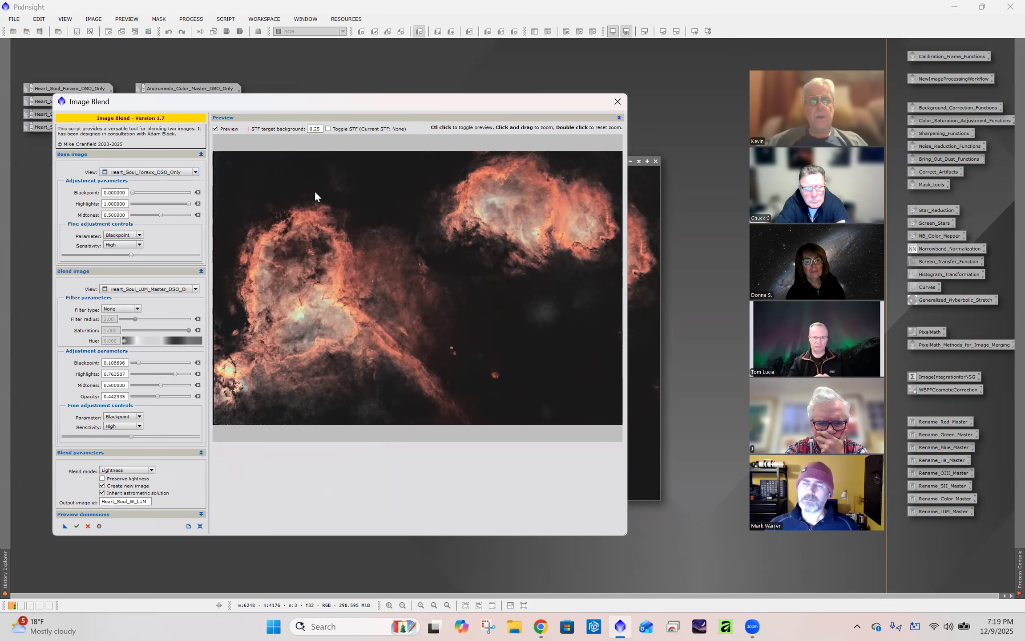
{"action": "left_click", "coordinate": [200, 526]}
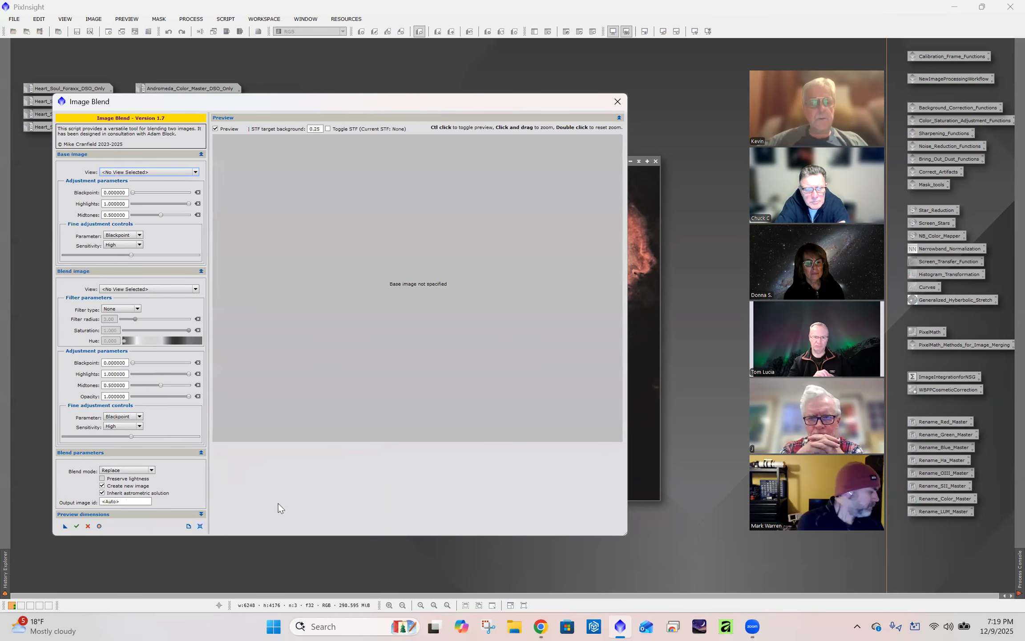
- Choose Heart_Soul_W_LUM as both the base image and the blend image
{"action": "left_click", "coordinate": [196, 172]}
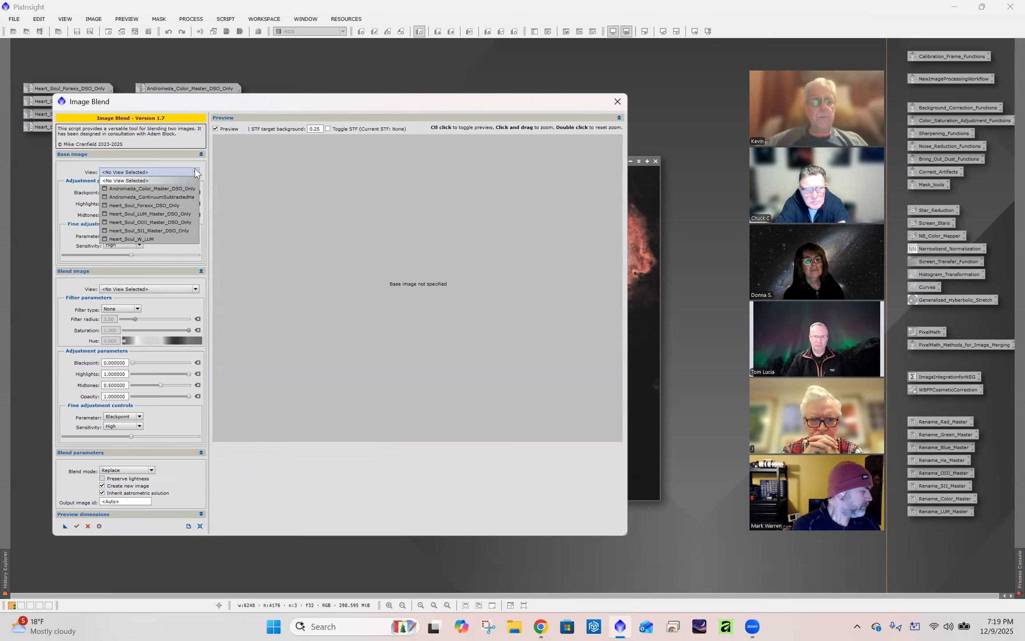
{"action": "left_click", "coordinate": [155, 238]}
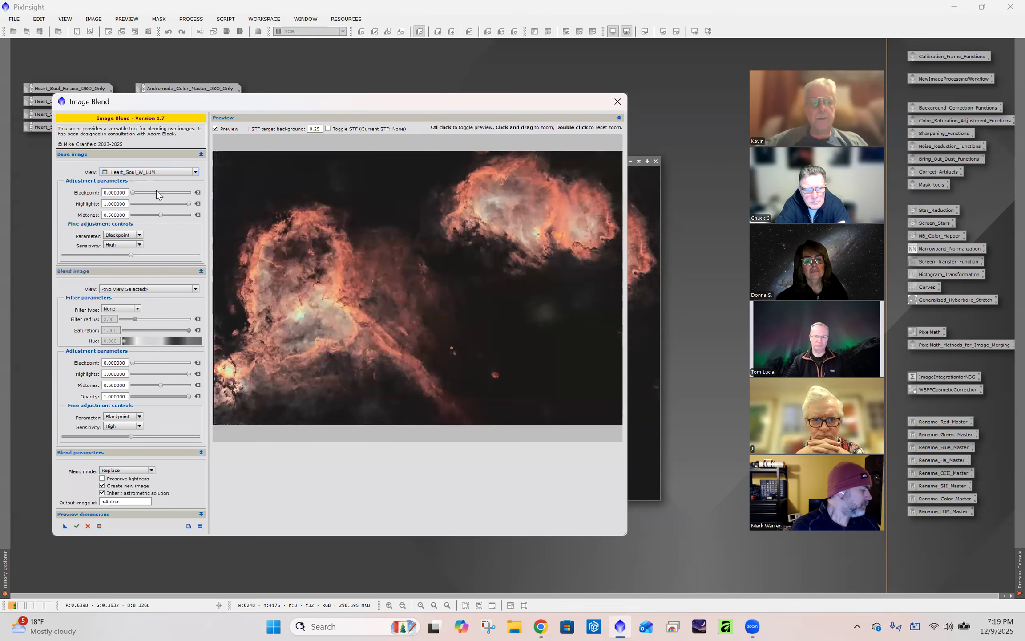
{"action": "left_click", "coordinate": [195, 288]}
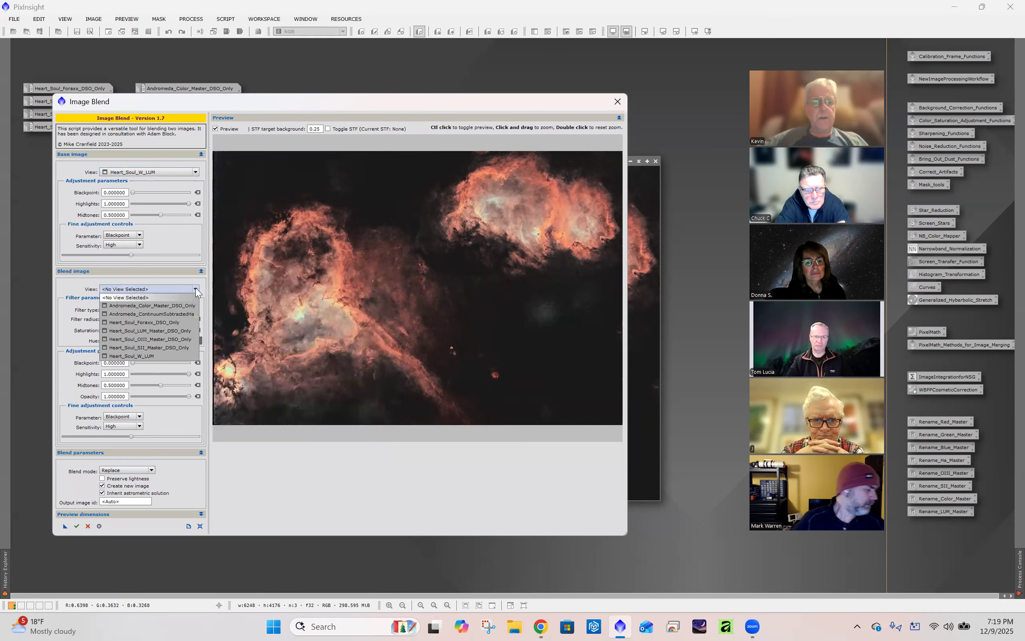
{"action": "left_click", "coordinate": [163, 357]}
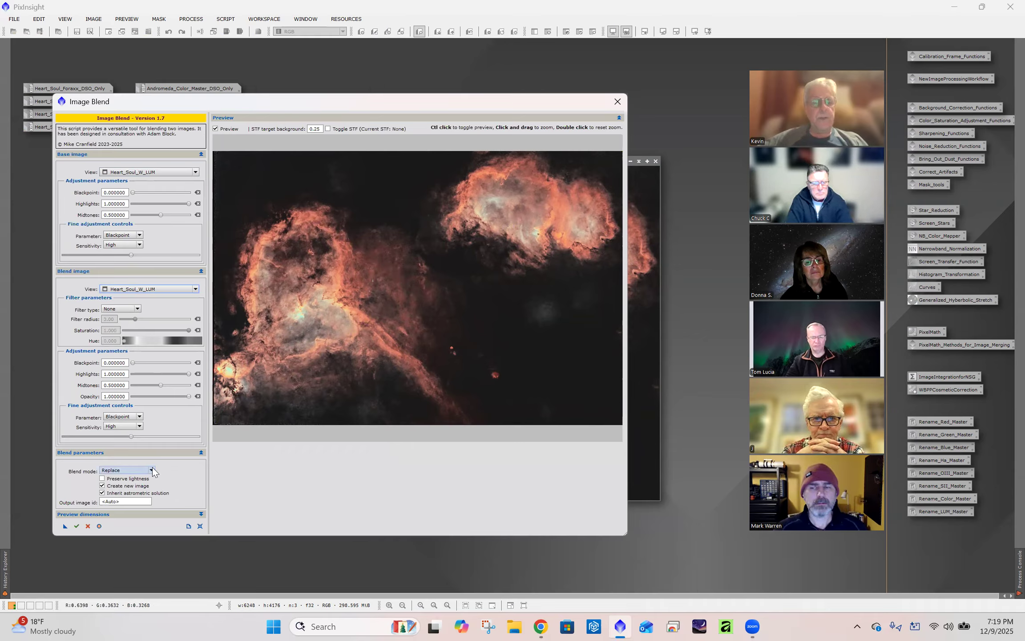
- Try the Multiply blend mode with the blend image's opacity at 0.1 and compare the preview with and without the blend
{"action": "left_click", "coordinate": [152, 468]}
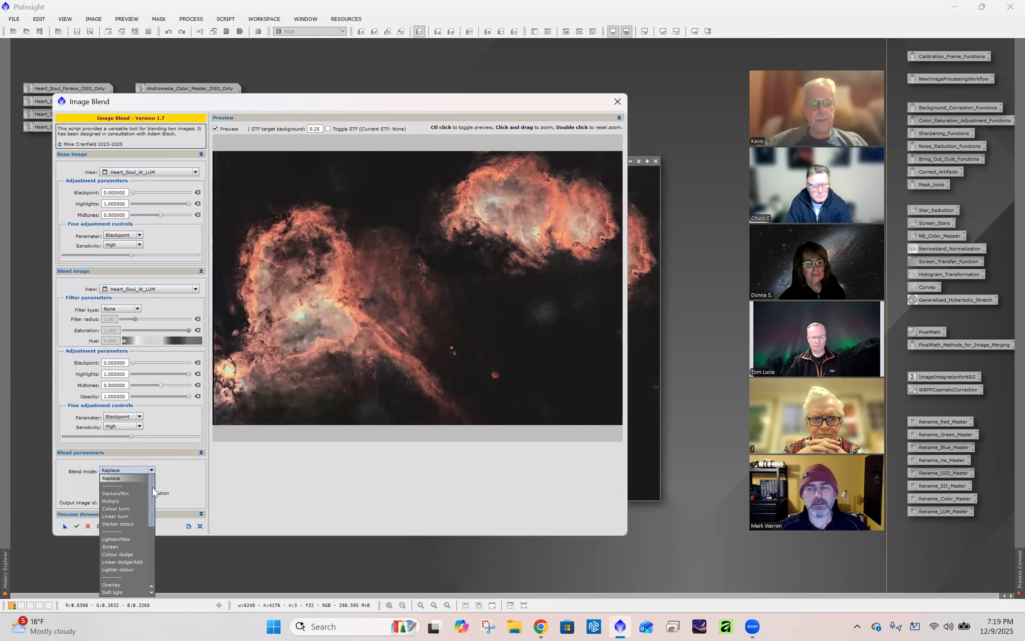
{"action": "left_click", "coordinate": [133, 501]}
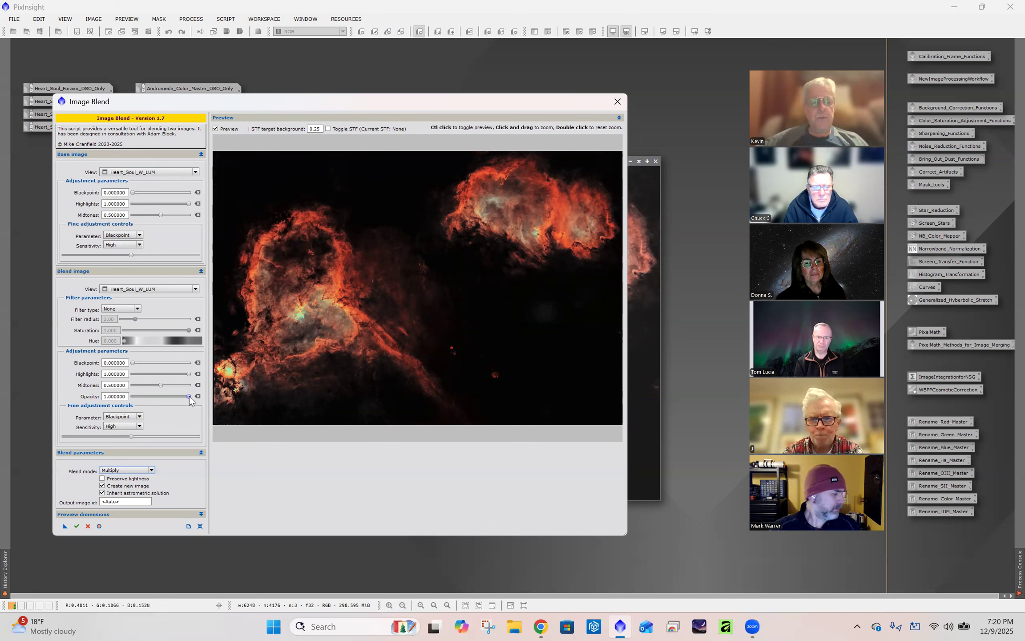
{"action": "left_click_drag", "start_coordinate": [189, 396], "coordinate": [165, 396]}
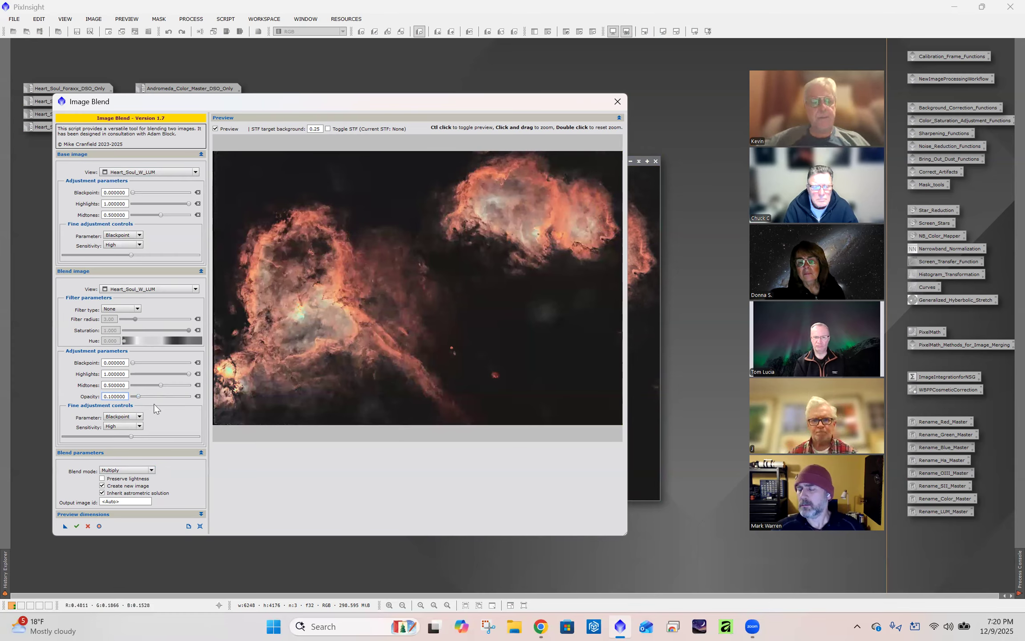
{"action": "left_click", "coordinate": [215, 127]}
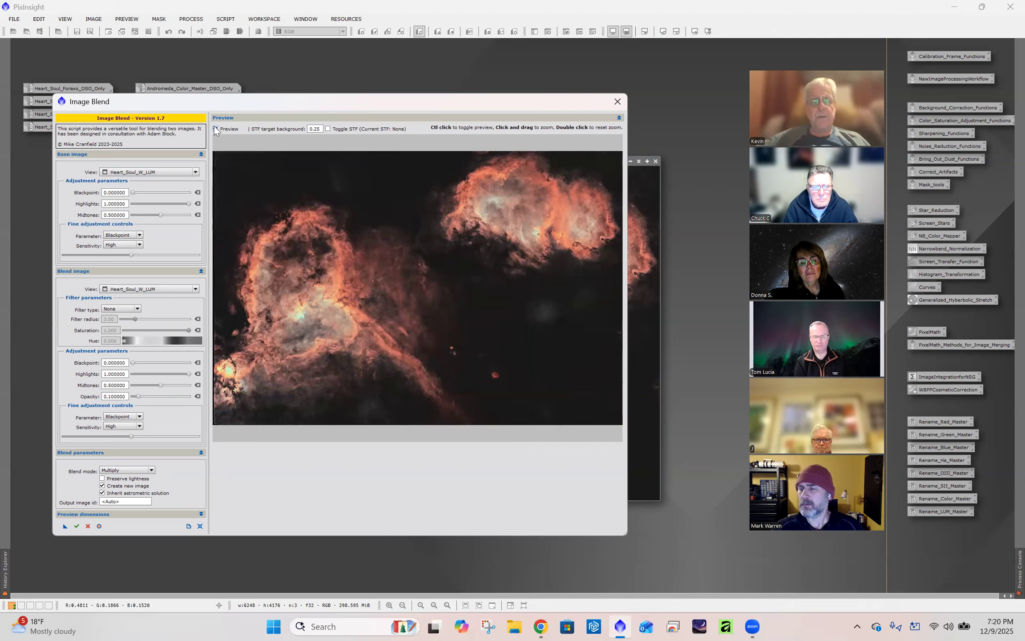
{"action": "left_click", "coordinate": [215, 129]}
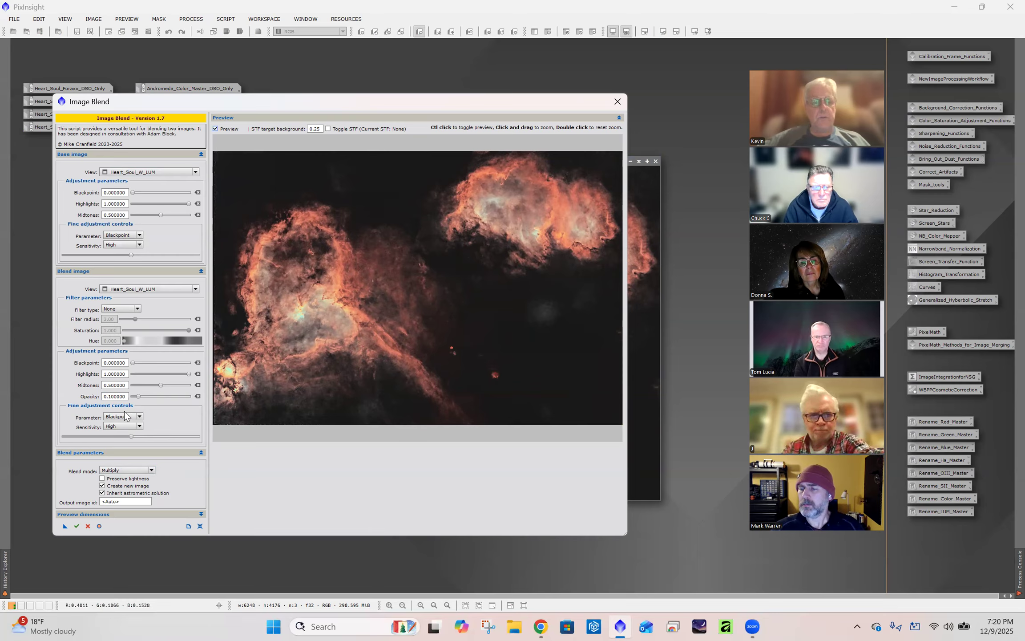
- Raise the Multiply blend's opacity to 0.15 and compare the preview with and without the blend
{"action": "left_click_drag", "start_coordinate": [138, 398], "coordinate": [140, 399]}
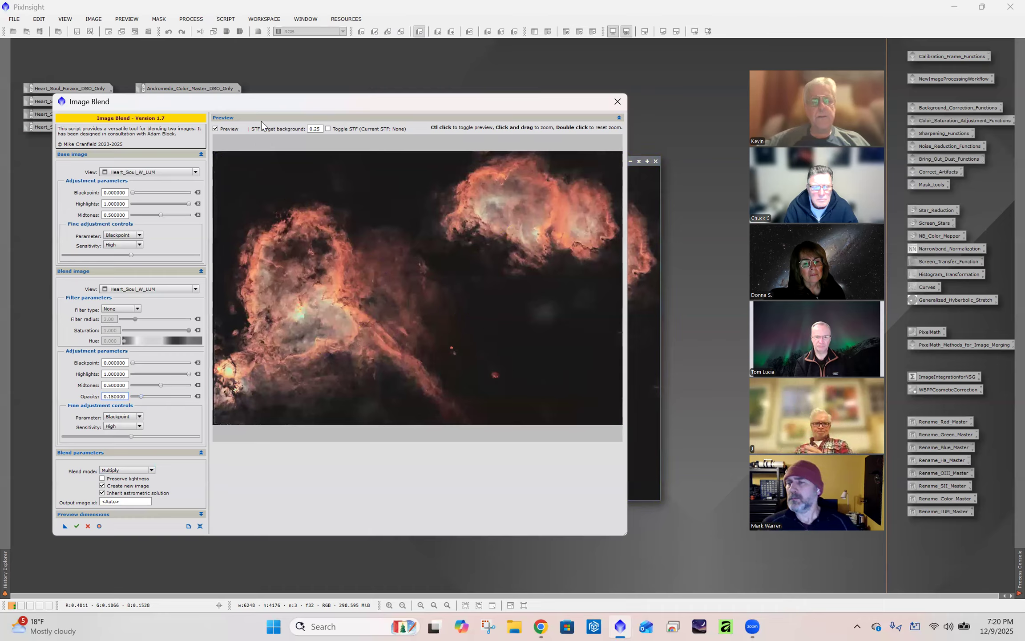
{"action": "left_click", "coordinate": [215, 127]}
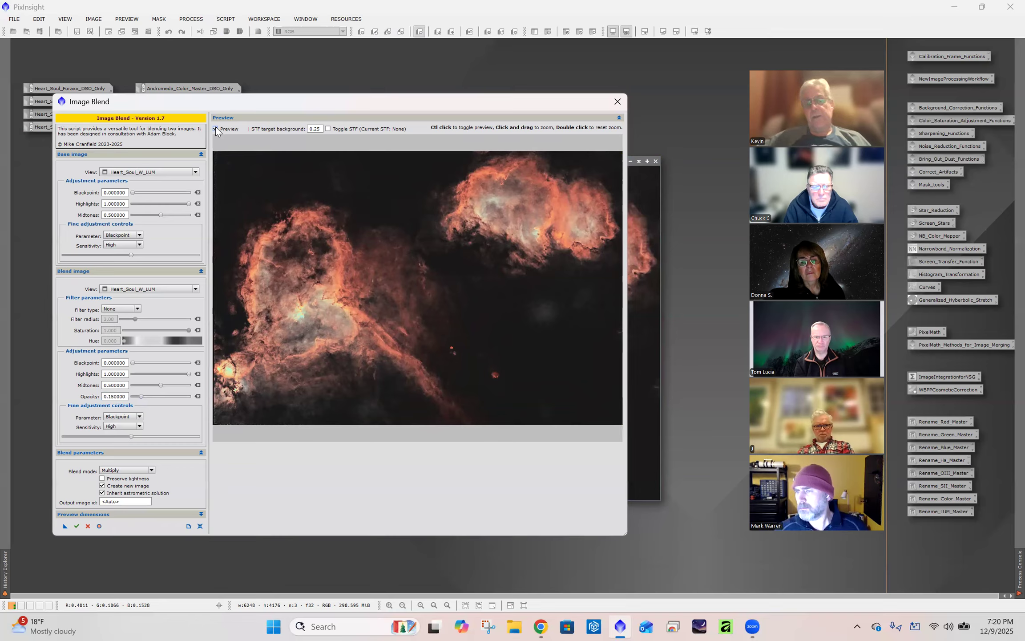
{"action": "left_click", "coordinate": [215, 129]}
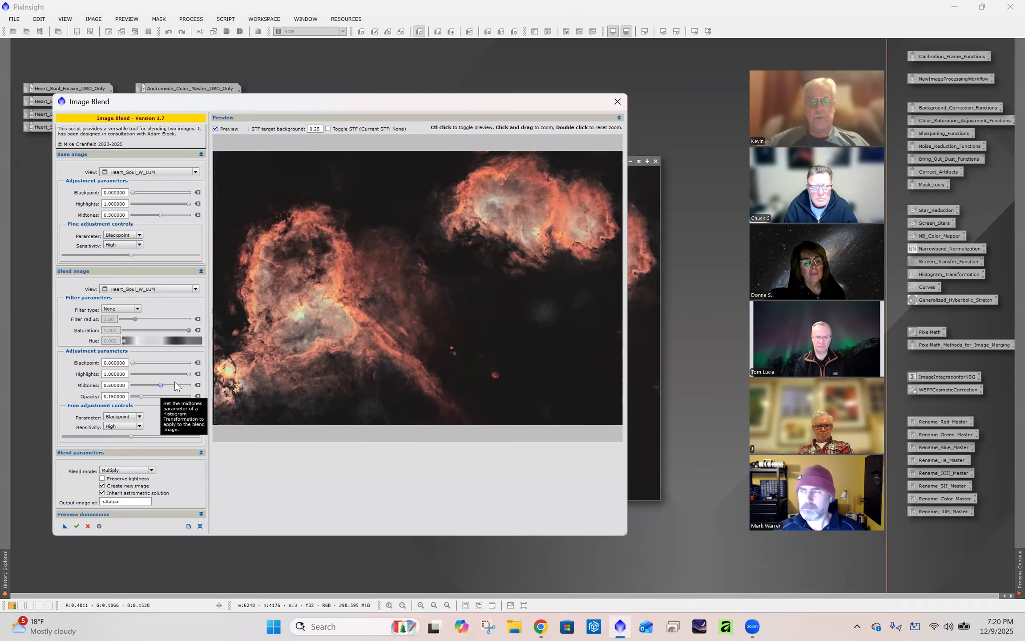
- Set the blend image's highlights to about 0.79 and its opacity to about 0.22, comparing the preview with and without the blend
{"action": "left_click_drag", "start_coordinate": [189, 374], "coordinate": [147, 396]}
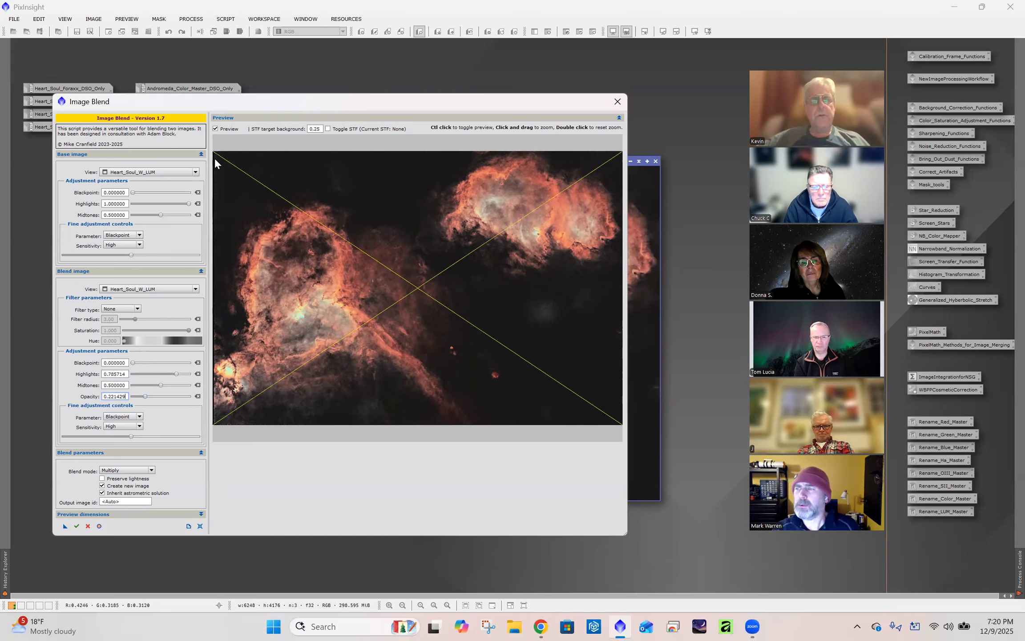
{"action": "left_click", "coordinate": [215, 129]}
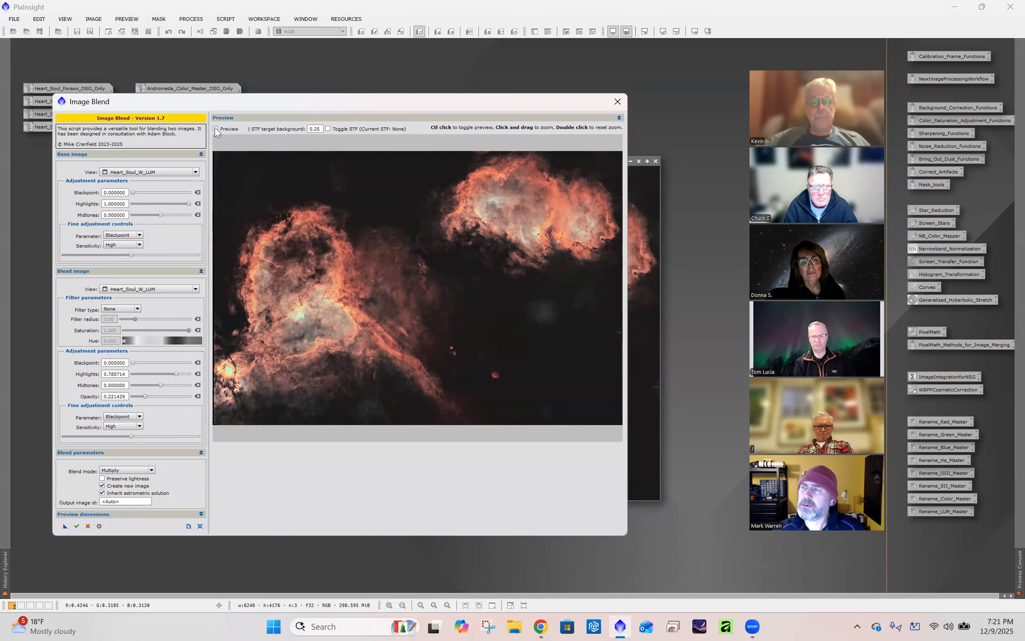
{"action": "left_click", "coordinate": [215, 129]}
{"action": "left_click", "coordinate": [215, 128]}
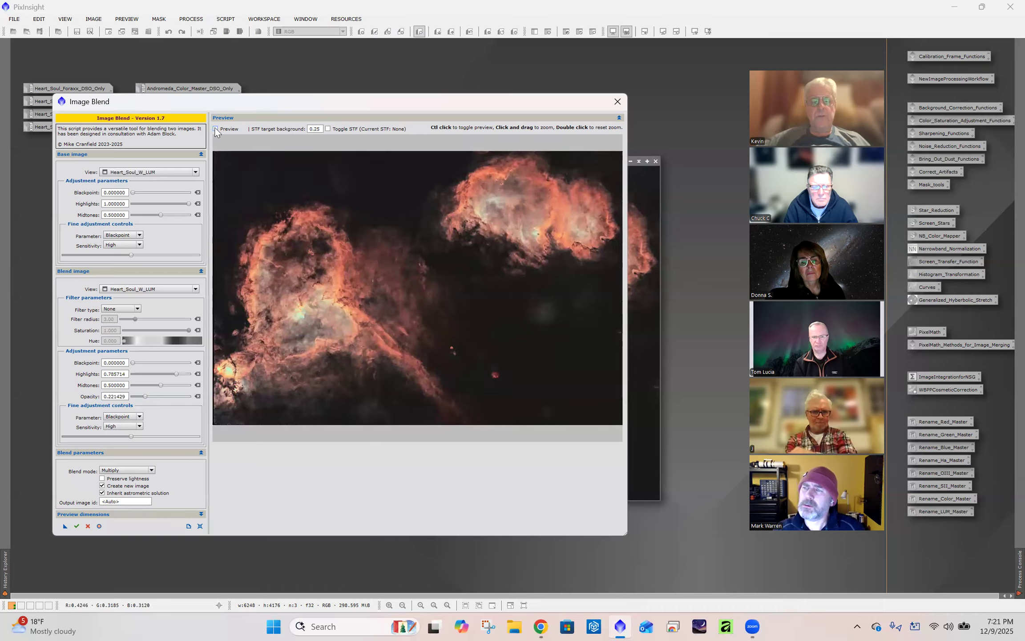
{"action": "left_click", "coordinate": [216, 129]}
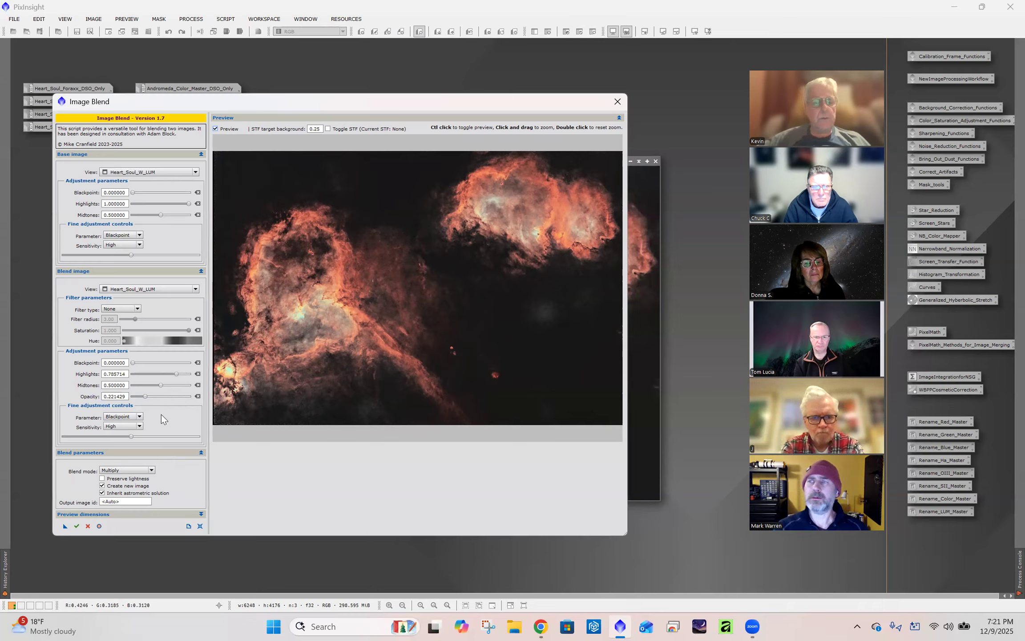
- Change the blend mode to Overlay and compare the preview with and without the blend
{"action": "left_click", "coordinate": [152, 470]}
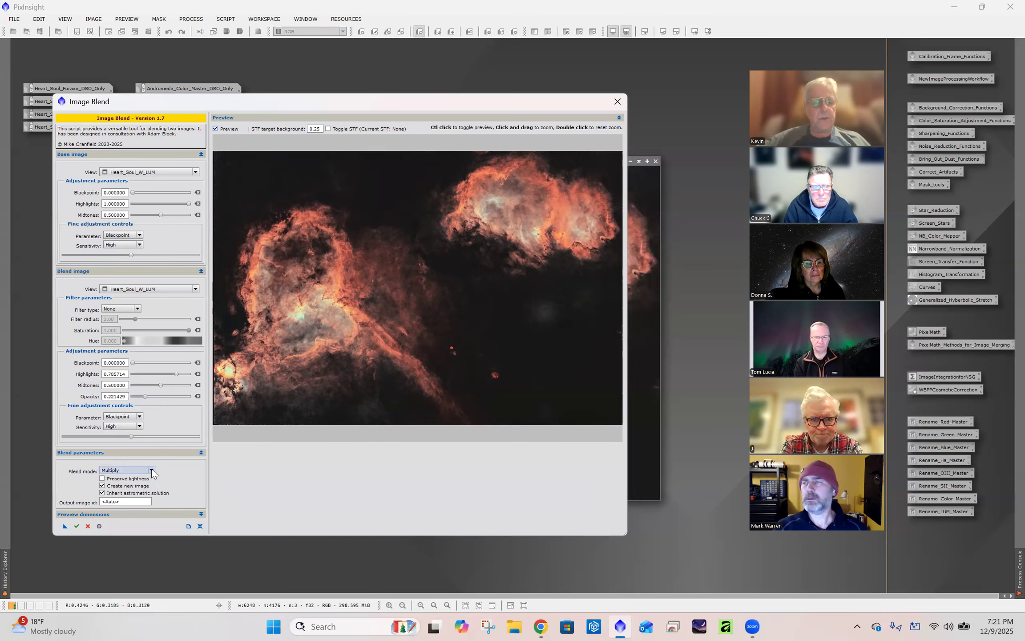
{"action": "left_click", "coordinate": [111, 585]}
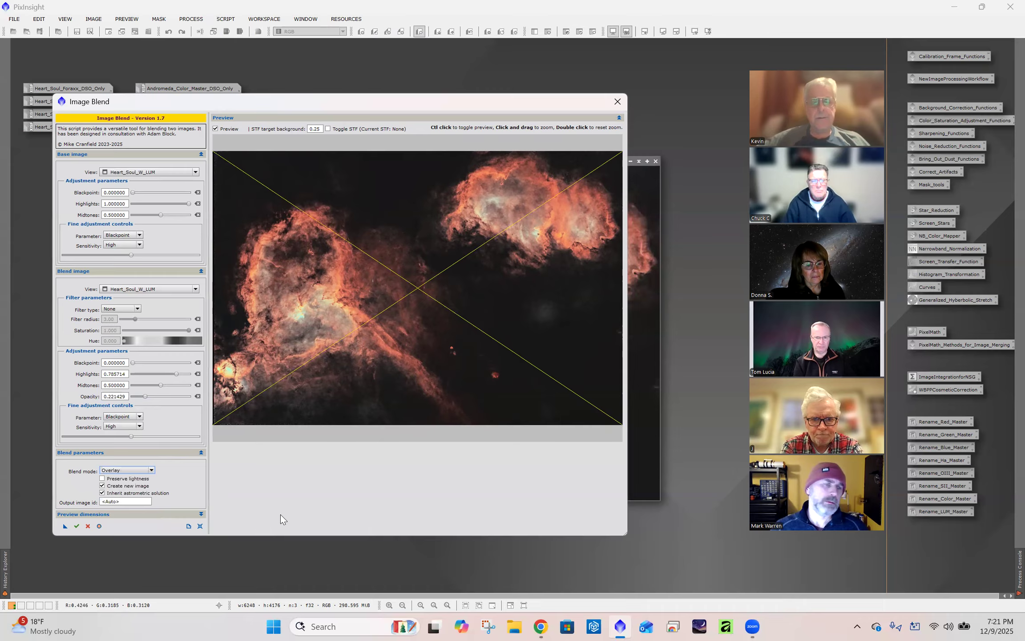
{"action": "left_click", "coordinate": [216, 129]}
{"action": "left_click", "coordinate": [216, 129]}
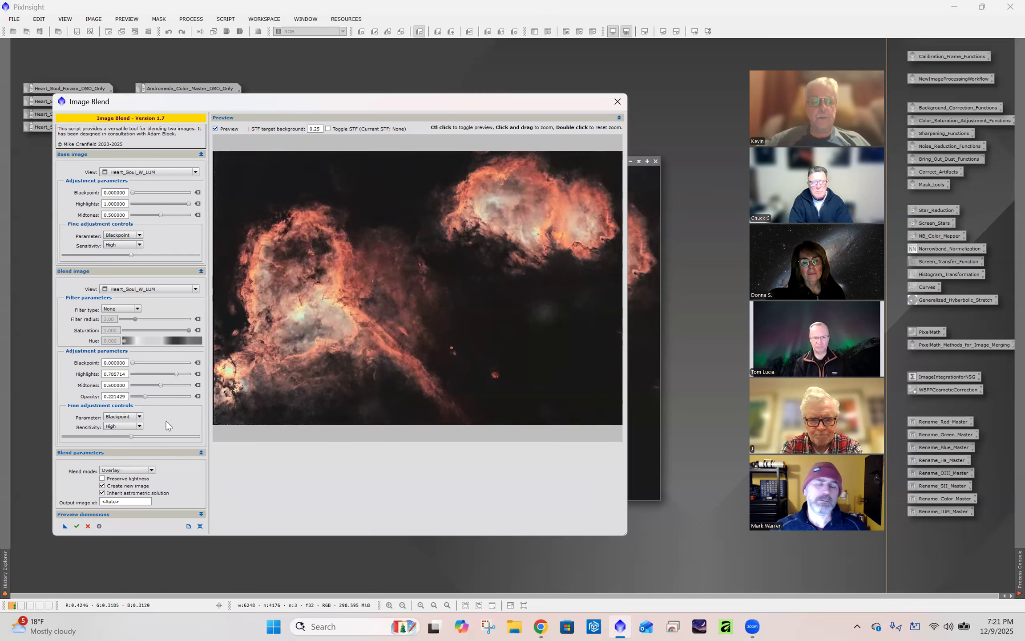
- Set the blend image's opacity to 0.4 for the Overlay blend
{"action": "left_click", "coordinate": [146, 399]}
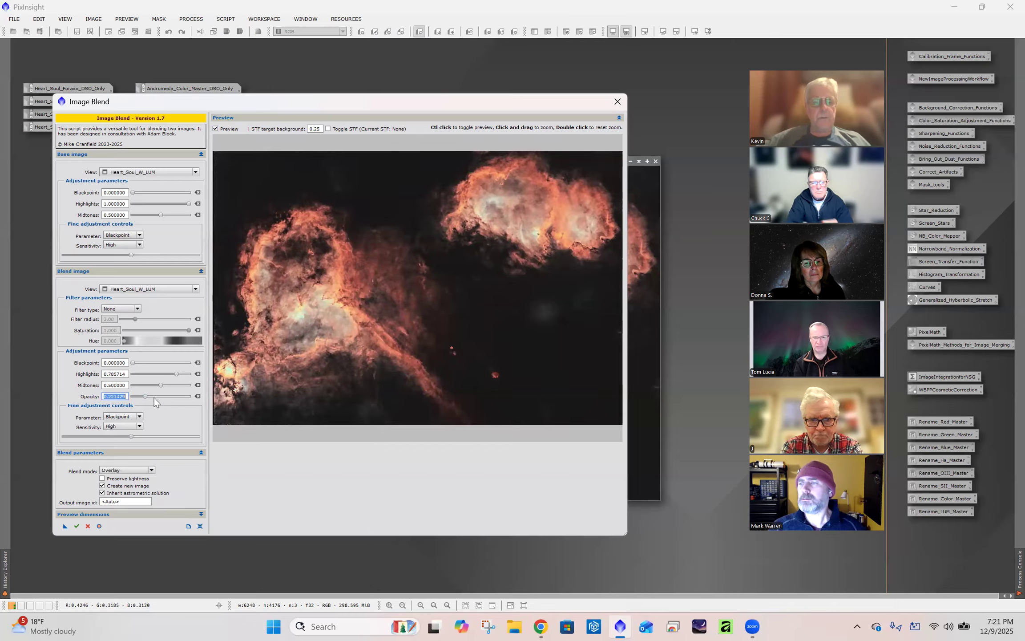
{"action": "type", "text": "0.4"}
{"action": "key", "text": "Return"}
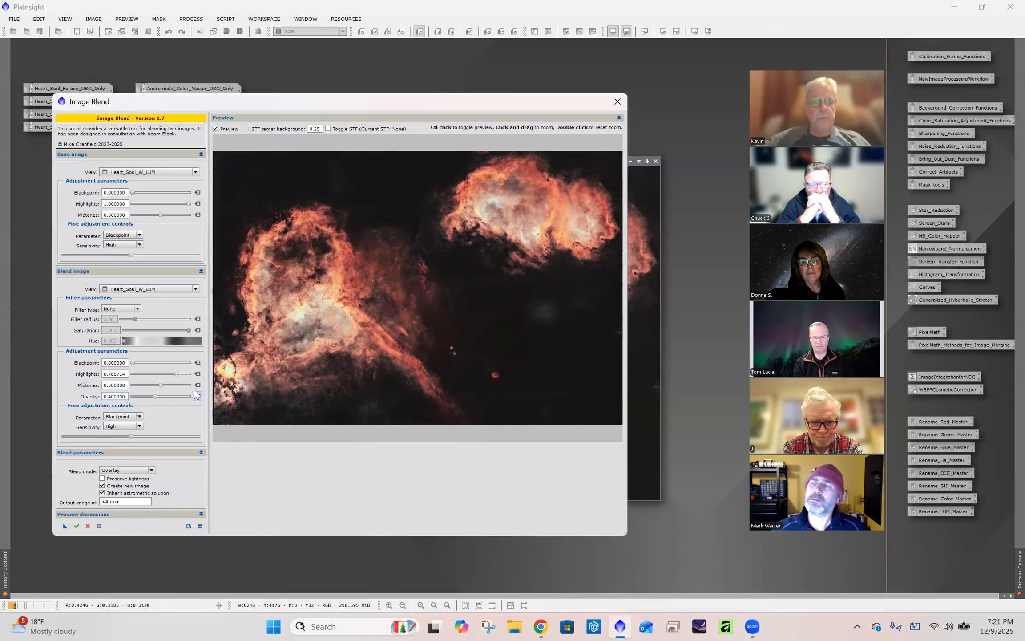
- Reset the blend image's highlights to 1 and raise its opacity to about 0.52
{"action": "left_click", "coordinate": [197, 373]}
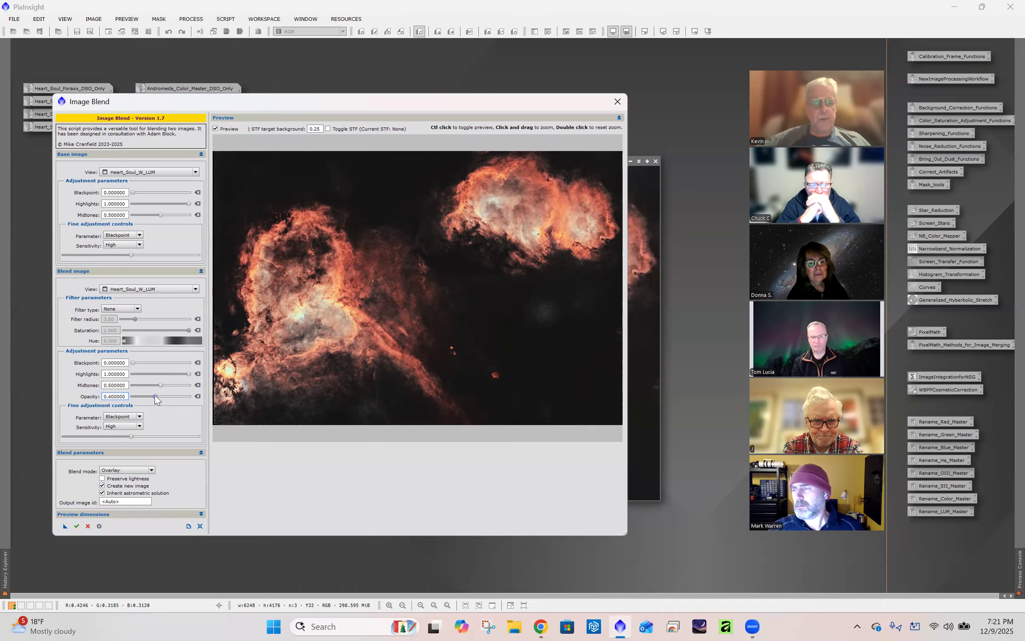
{"action": "left_click_drag", "start_coordinate": [155, 395], "coordinate": [162, 395]}
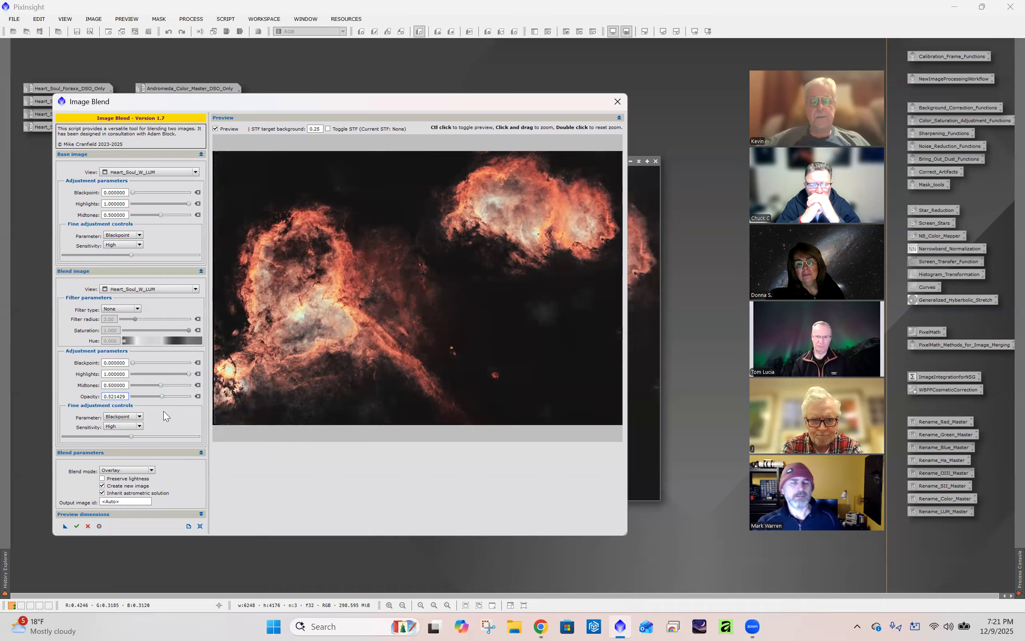
- Compare the preview with and without the Overlay blend at about 0.52 opacity
{"action": "left_click", "coordinate": [216, 129]}
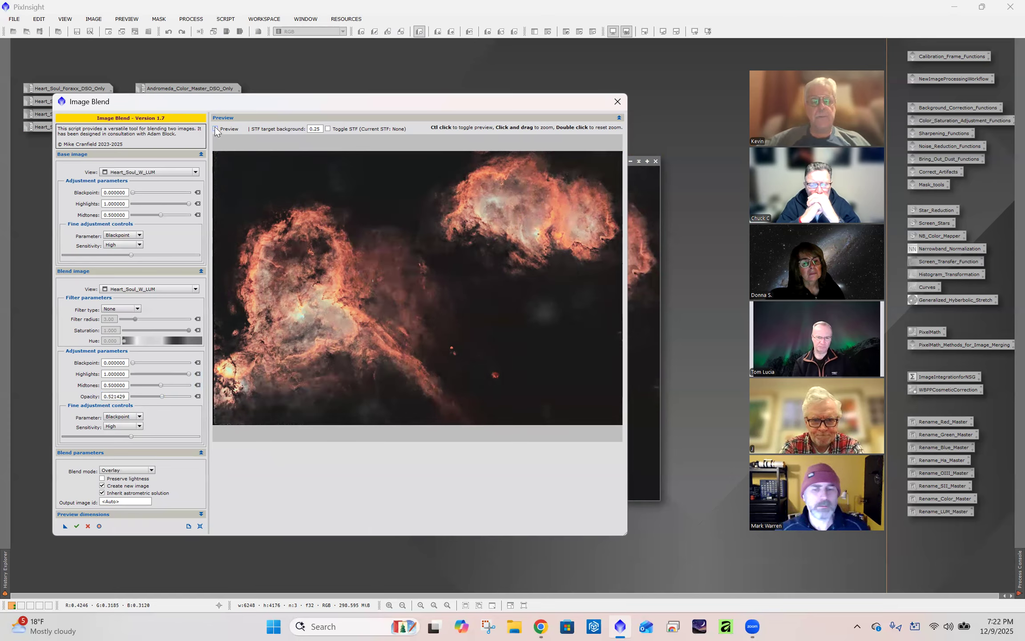
{"action": "left_click", "coordinate": [216, 129]}
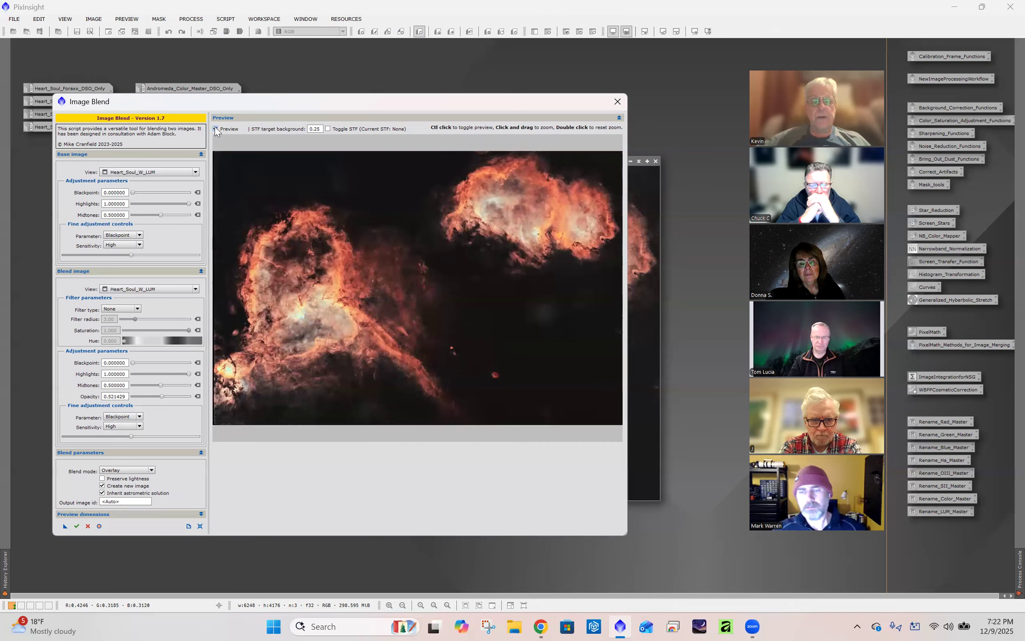
{"action": "left_click", "coordinate": [215, 129]}
{"action": "left_click", "coordinate": [215, 129]}
{"action": "left_click", "coordinate": [215, 129]}
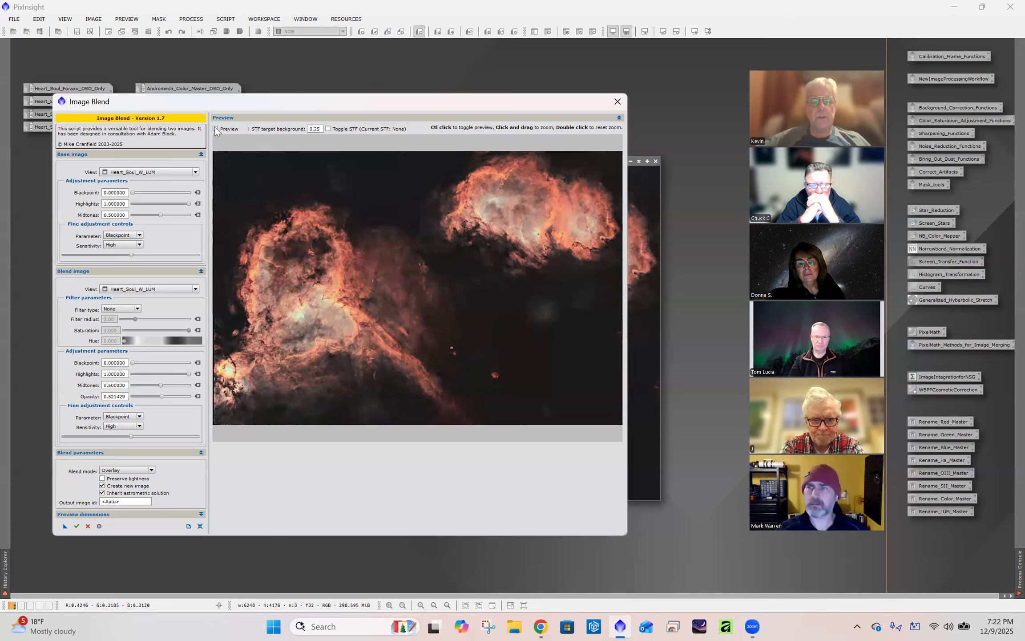
{"action": "left_click", "coordinate": [215, 128]}
- Lower the blend image's opacity to about 0.13 and compare the preview with and without the Overlay blend
{"action": "left_click_drag", "start_coordinate": [161, 396], "coordinate": [139, 398]}
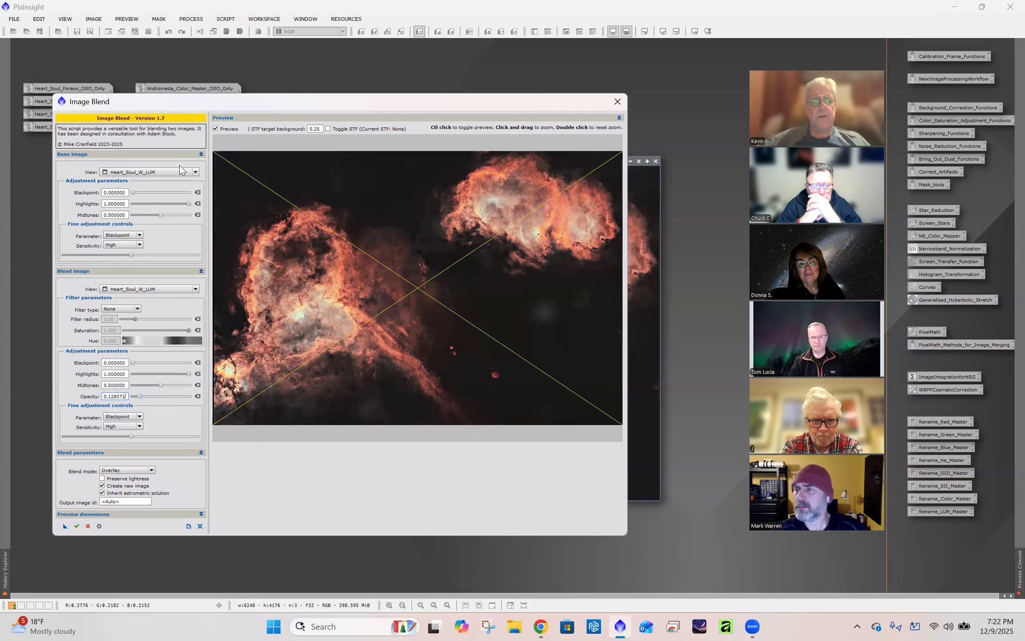
{"action": "left_click", "coordinate": [216, 129]}
{"action": "left_click", "coordinate": [215, 129]}
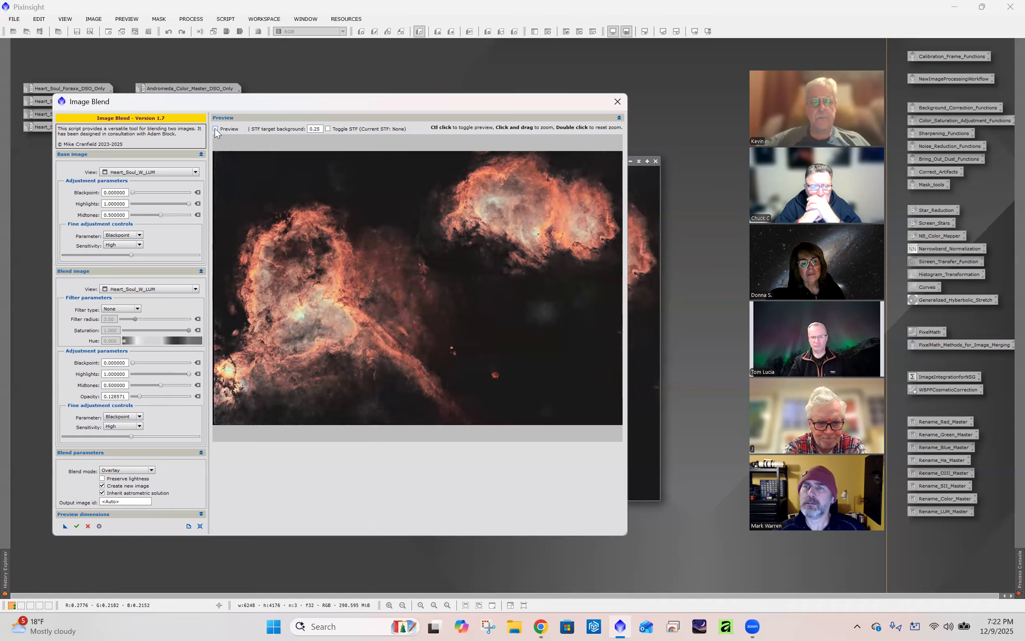
- Change the blend mode to Soft light and compare the preview with and without the blend
{"action": "left_click", "coordinate": [152, 471]}
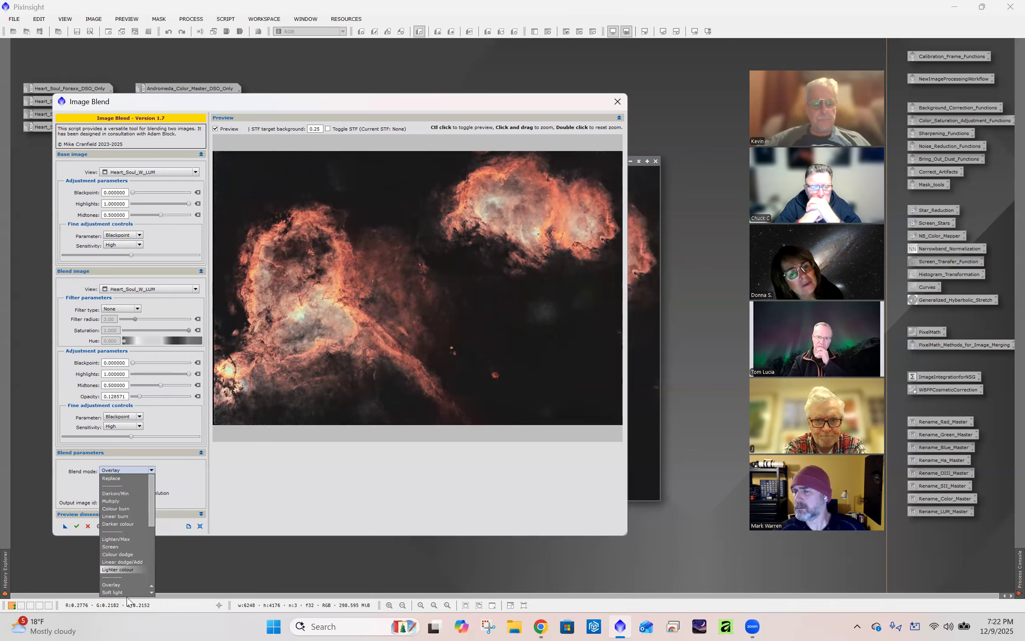
{"action": "left_click", "coordinate": [127, 577]}
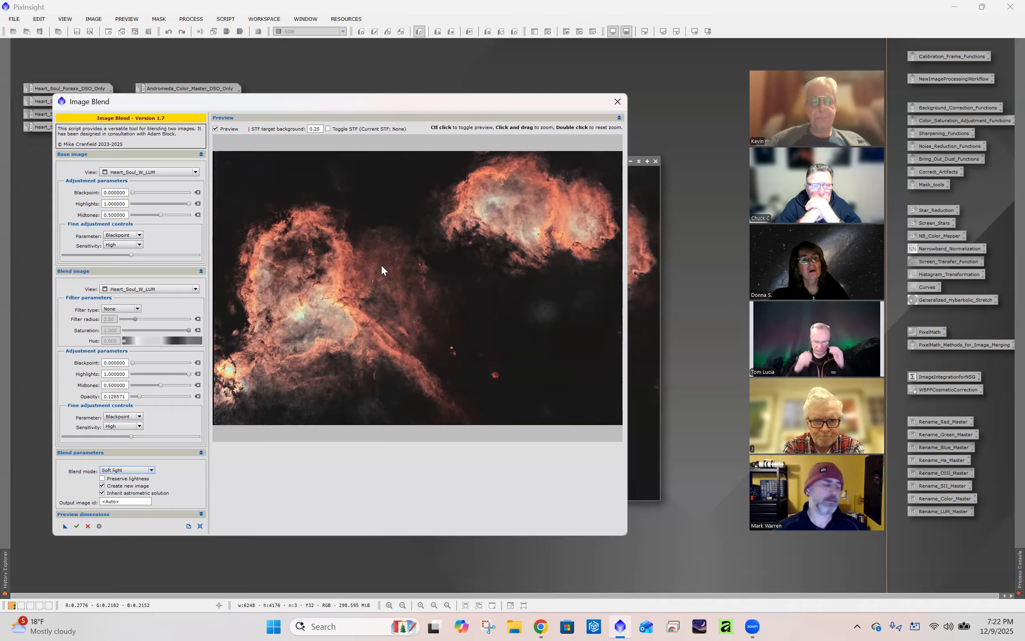
{"action": "left_click", "coordinate": [215, 129]}
{"action": "left_click", "coordinate": [216, 128]}
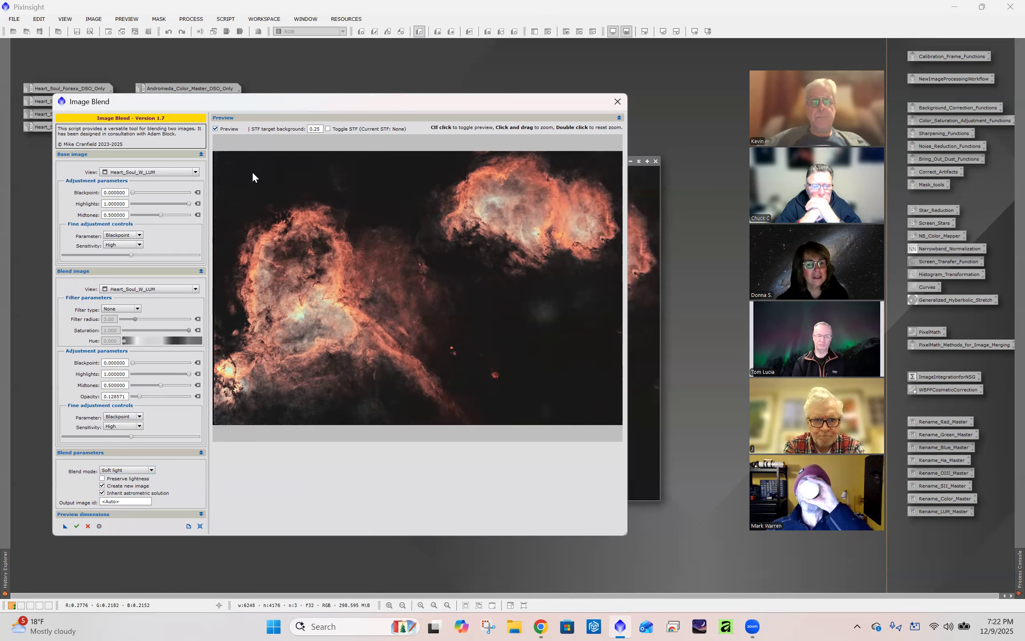
- Raise the blend image's opacity to about 0.42 and compare the preview with and without the Soft light blend
{"action": "left_click_drag", "start_coordinate": [141, 396], "coordinate": [156, 396]}
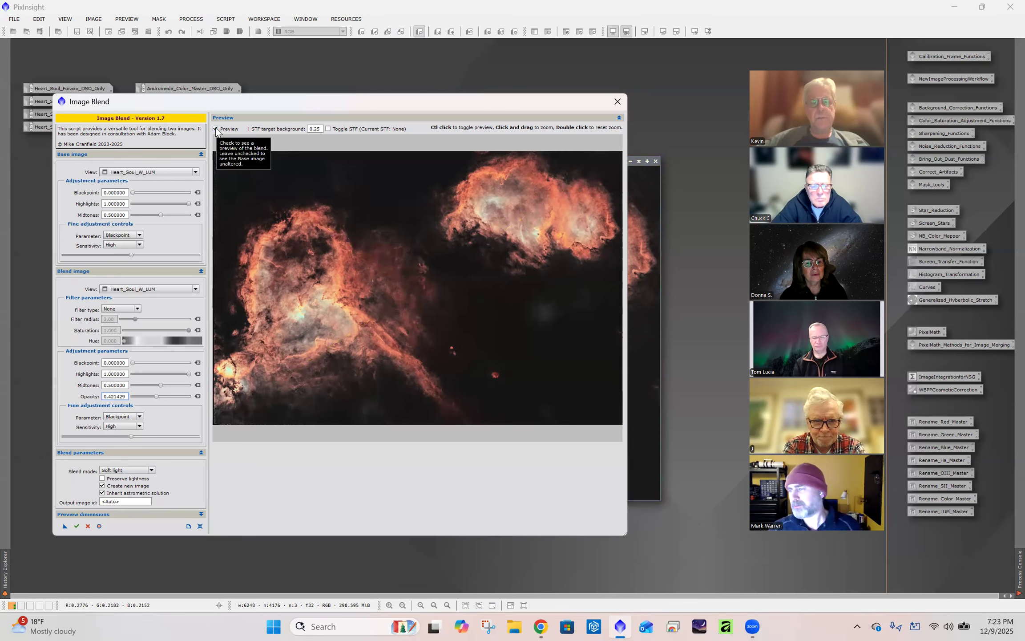
{"action": "left_click", "coordinate": [215, 128]}
{"action": "left_click", "coordinate": [216, 129]}
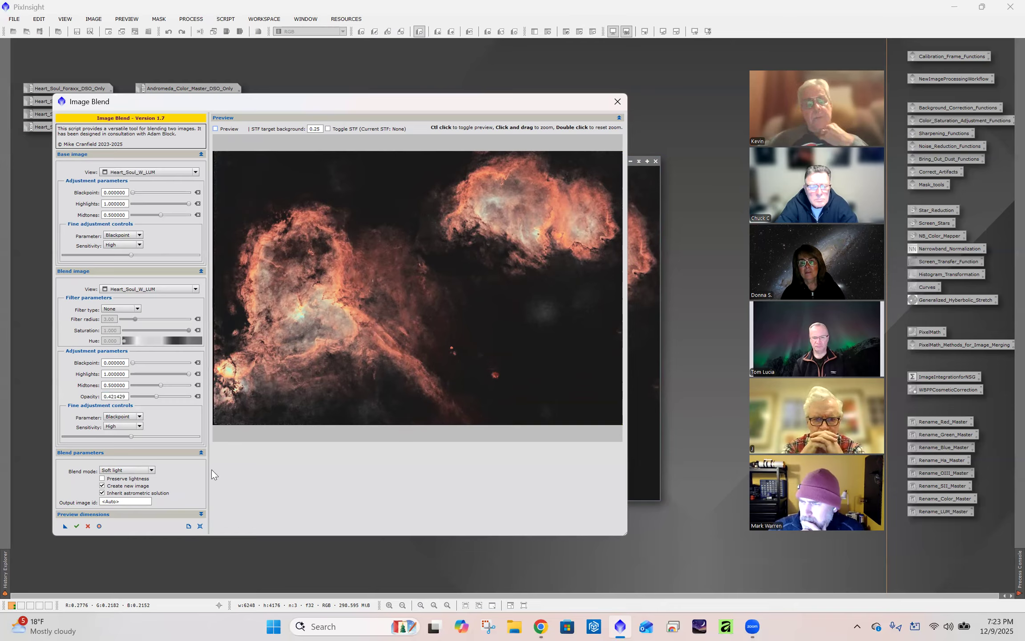
- Change the blend mode to Multiply and compare the preview with and without the blend
{"action": "left_click", "coordinate": [152, 469]}
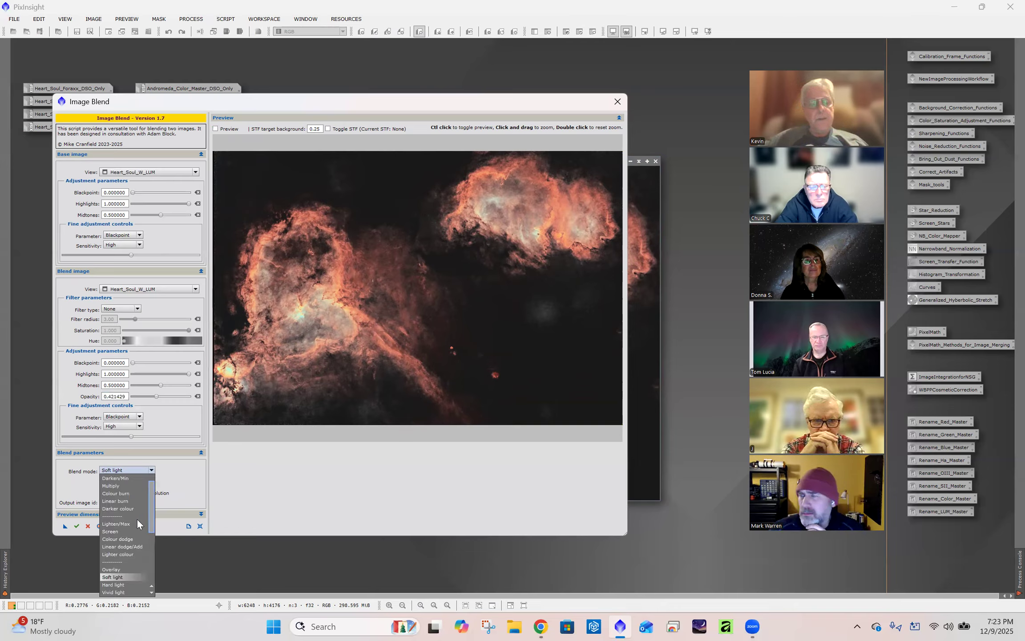
{"action": "left_click", "coordinate": [128, 485]}
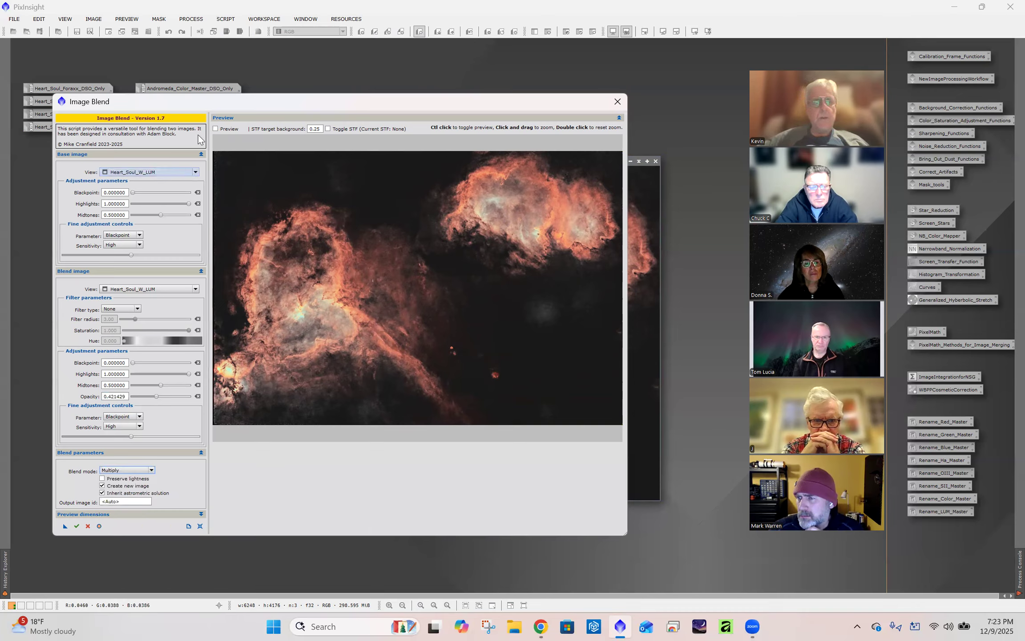
{"action": "left_click", "coordinate": [215, 129]}
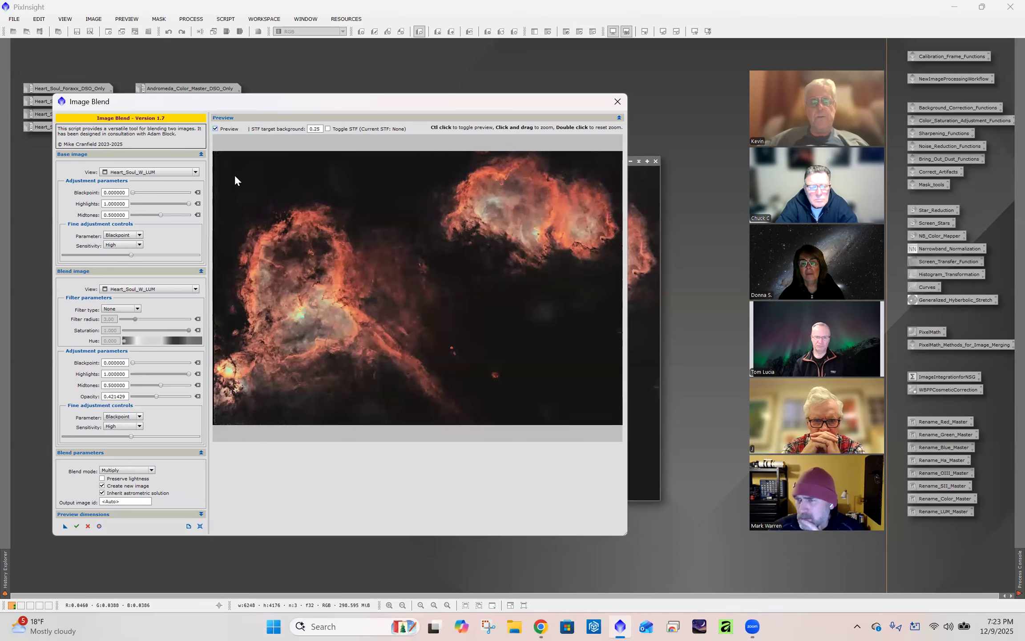
{"action": "left_click", "coordinate": [215, 128]}
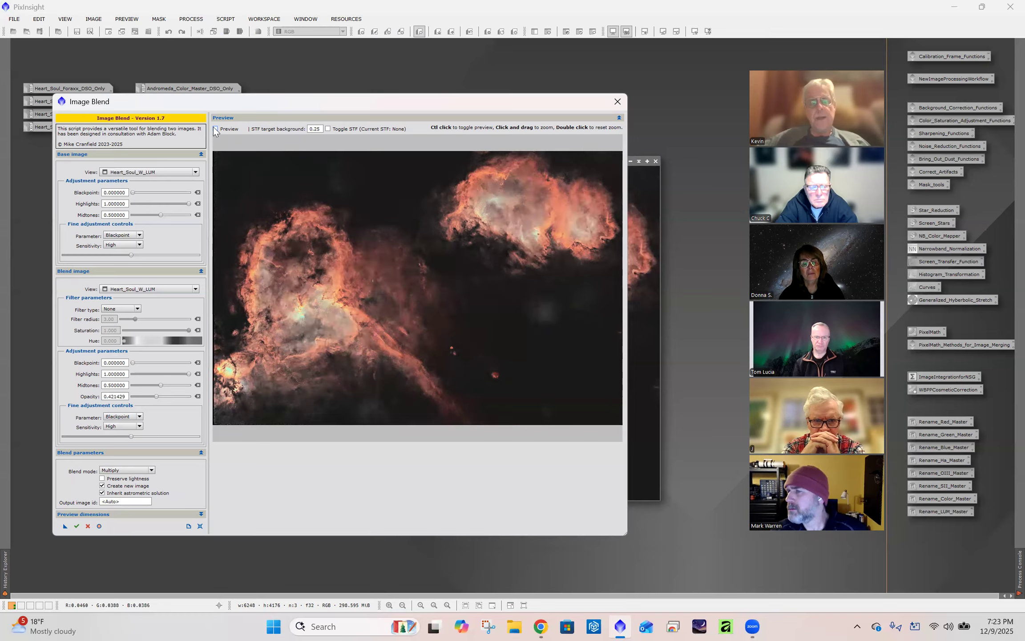
{"action": "left_click", "coordinate": [215, 128]}
{"action": "left_click", "coordinate": [213, 126]}
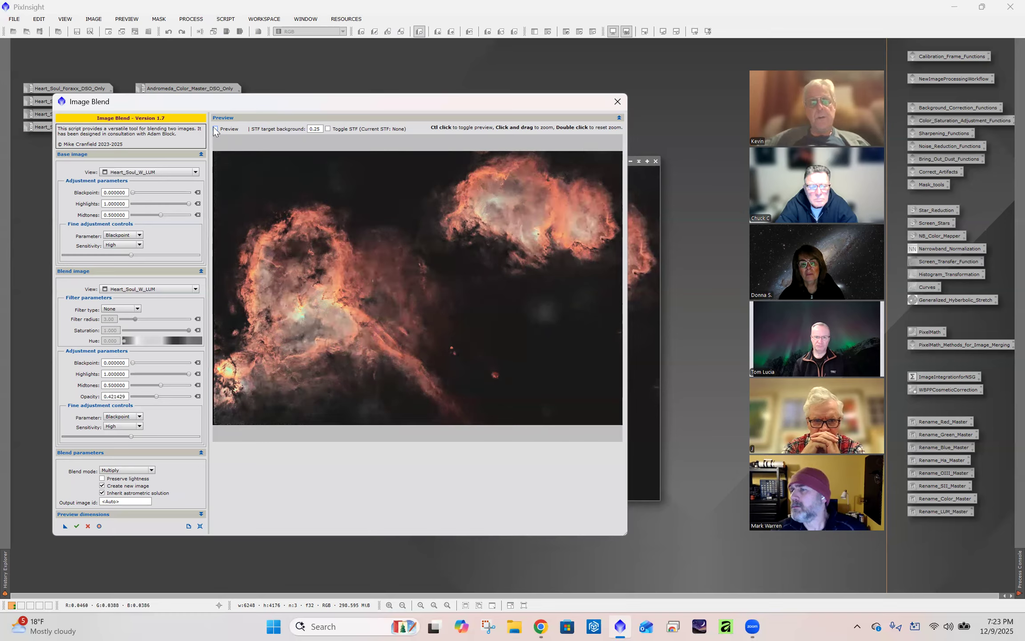
{"action": "left_click", "coordinate": [213, 126]}
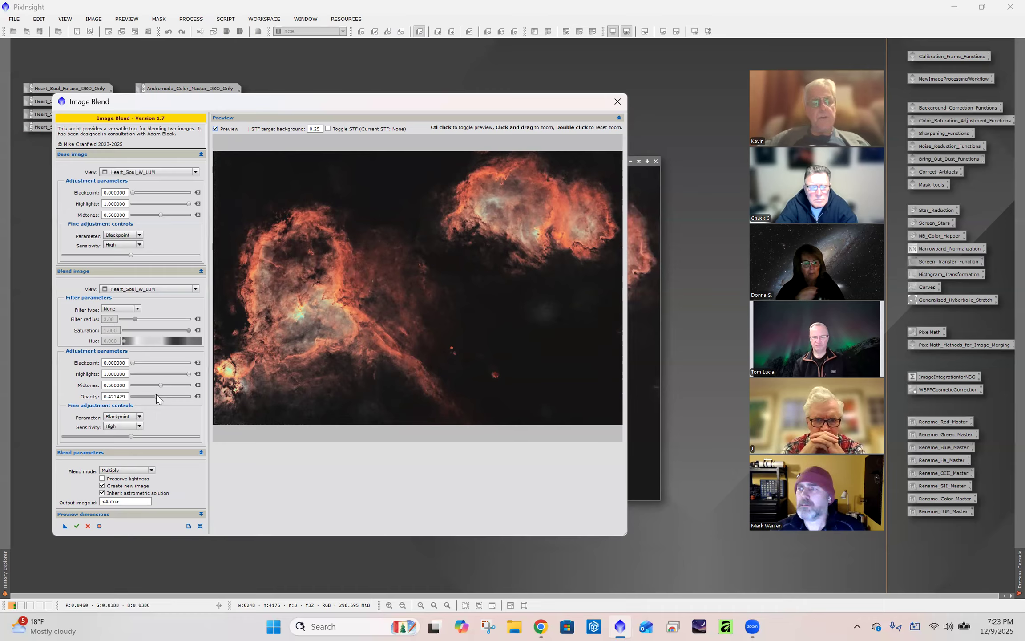
- Try Multiply opacities of 0.25 and about 0.81, settle on about 0.24, and compare the preview with and without the blend
{"action": "left_click_drag", "start_coordinate": [156, 394], "coordinate": [146, 395]}
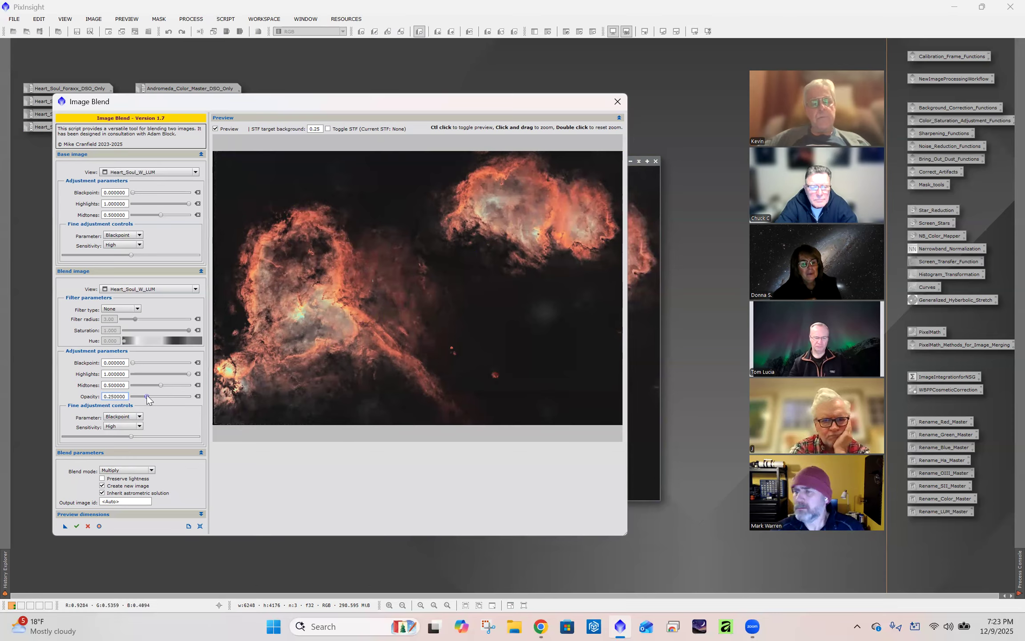
{"action": "left_click_drag", "start_coordinate": [147, 395], "coordinate": [178, 397]}
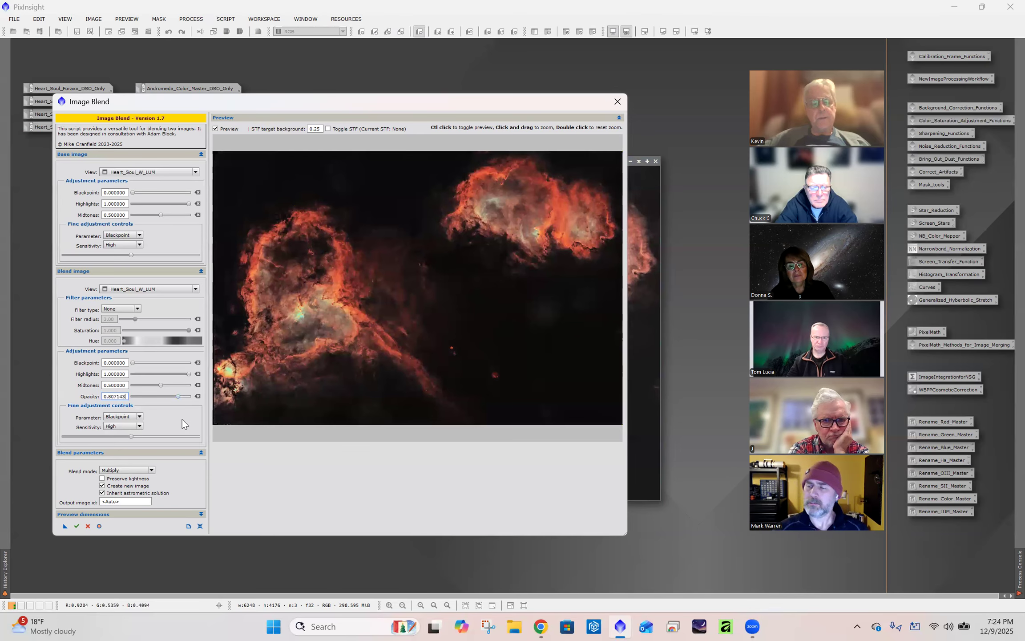
{"action": "left_click_drag", "start_coordinate": [179, 398], "coordinate": [147, 394]}
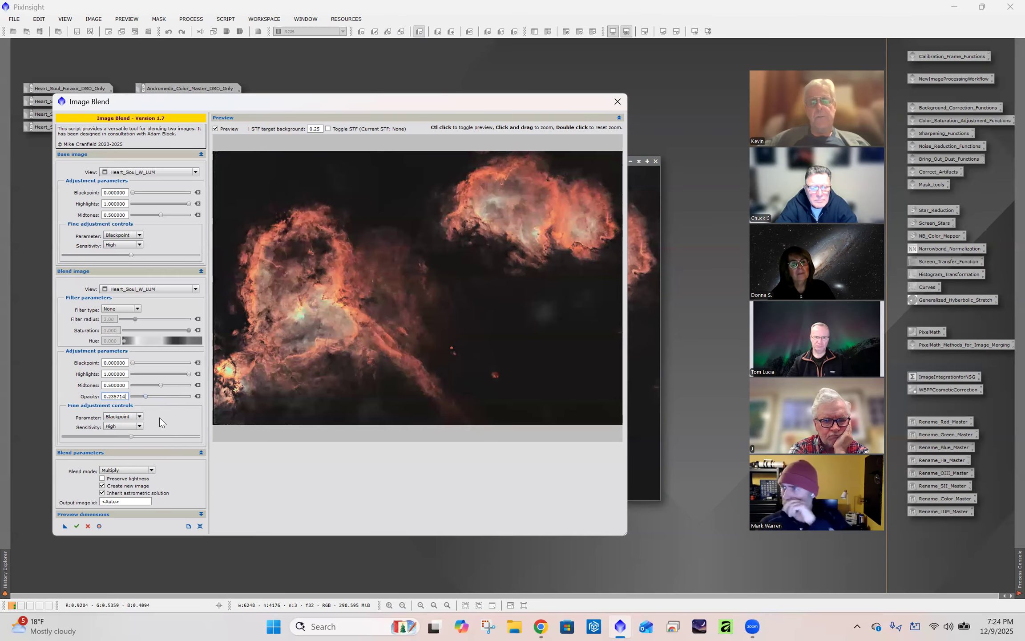
{"action": "left_click", "coordinate": [215, 128]}
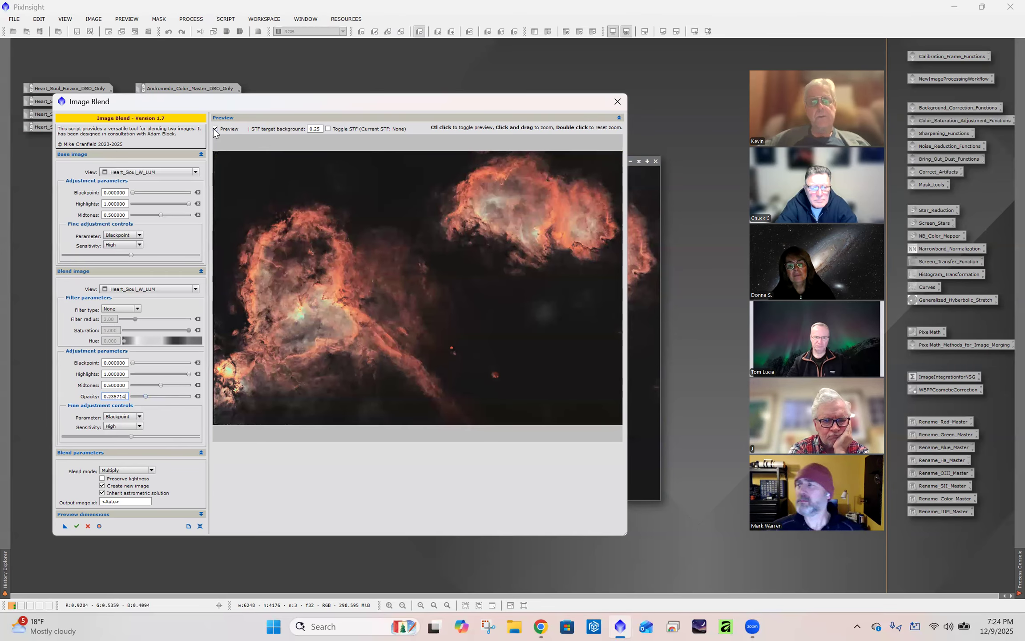
{"action": "left_click", "coordinate": [214, 129]}
{"action": "left_click", "coordinate": [214, 129]}
{"action": "left_click", "coordinate": [214, 129]}
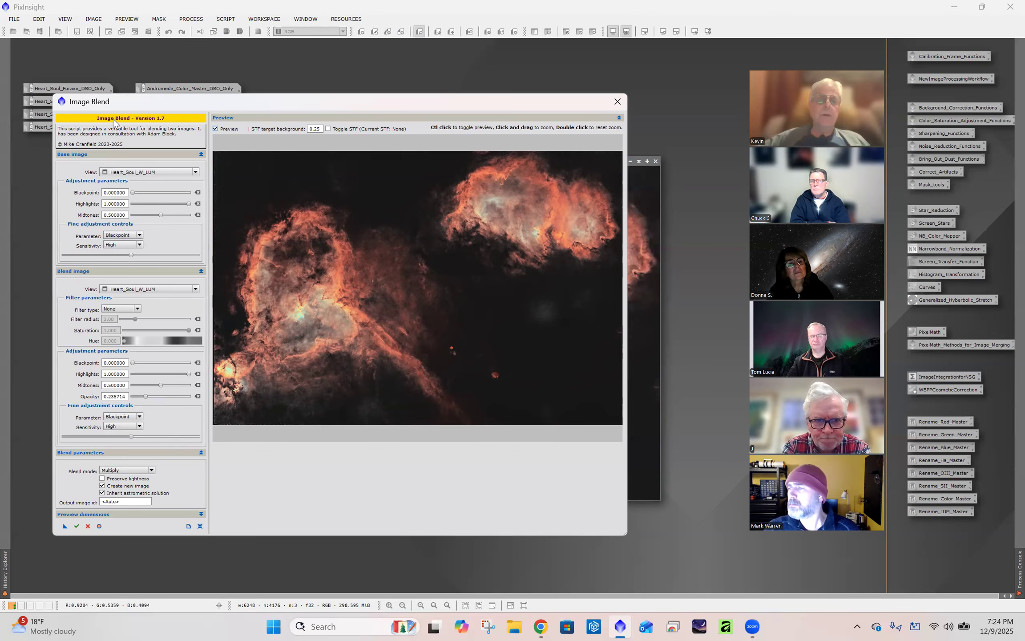
- Close Image Blend without applying it and restore the Heart_Soul_Foraxx_DSO_Only image, placing its window above the Heart_Soul_W_LUM image
{"action": "left_click_drag", "start_coordinate": [114, 102], "coordinate": [145, 181]}
{"action": "left_click", "coordinate": [650, 181]}
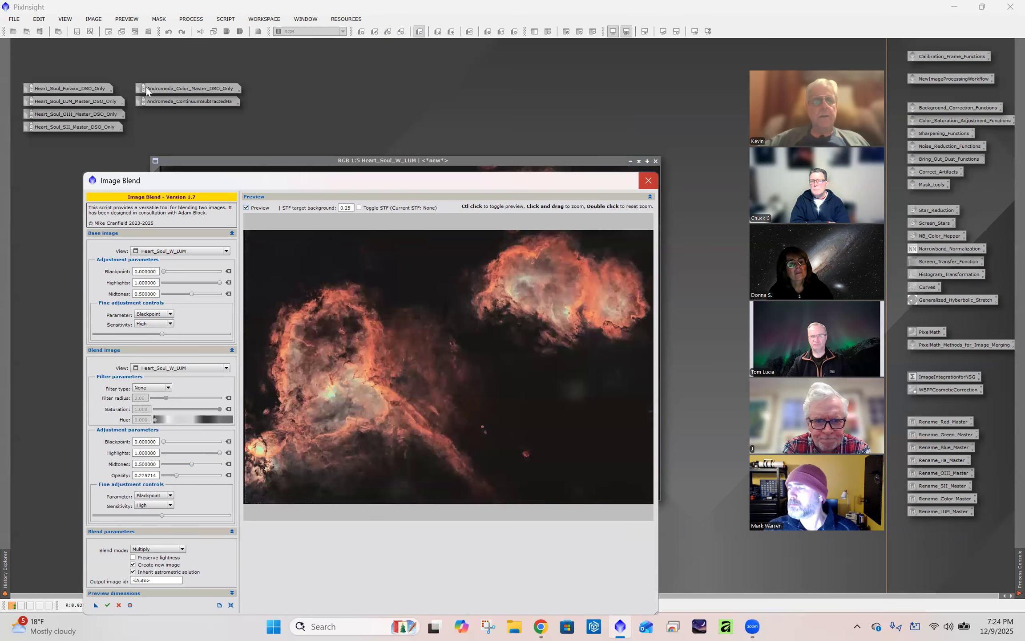
{"action": "double_click", "coordinate": [69, 89]}
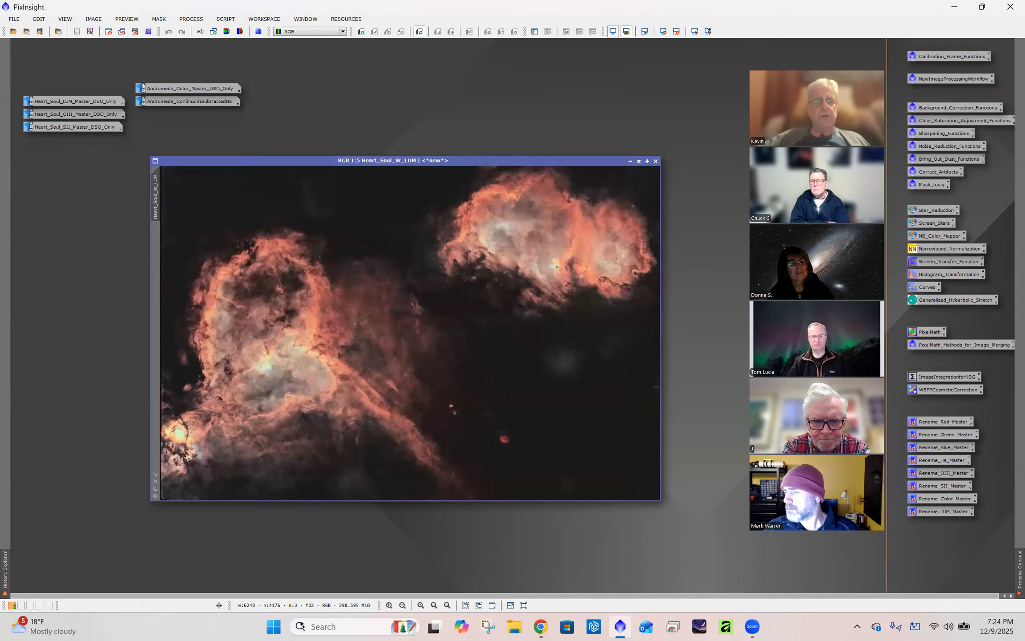
{"action": "left_click_drag", "start_coordinate": [343, 139], "coordinate": [444, 110]}
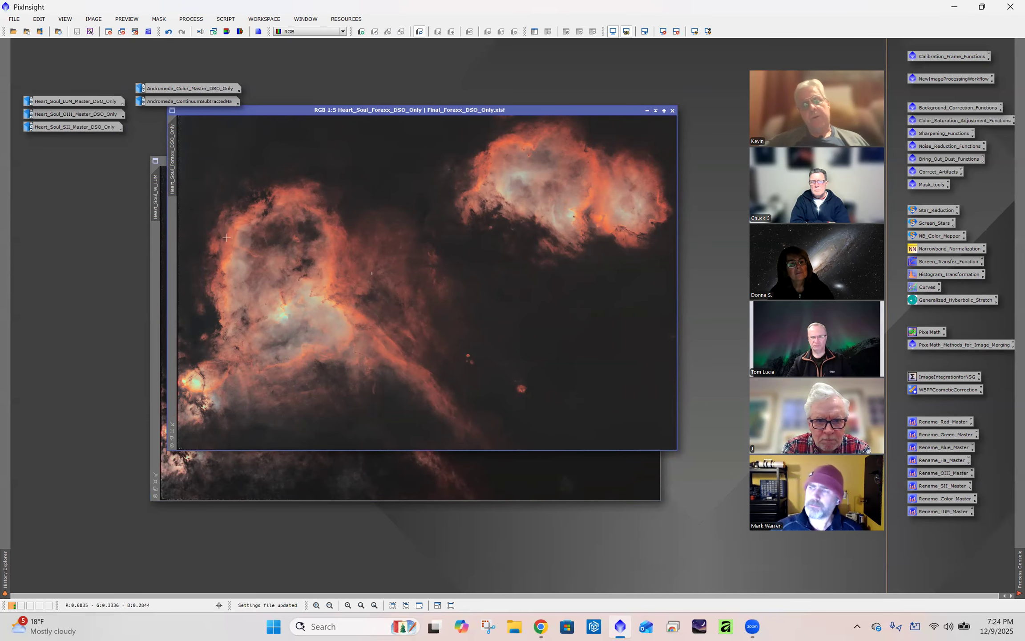
- Open the SetiAstro Perfect Palette Picker script, review its channel inputs and palette options including Foraxx, and close it
{"action": "left_click", "coordinate": [229, 20]}
{"action": "mouse_move", "coordinate": [254, 152]}
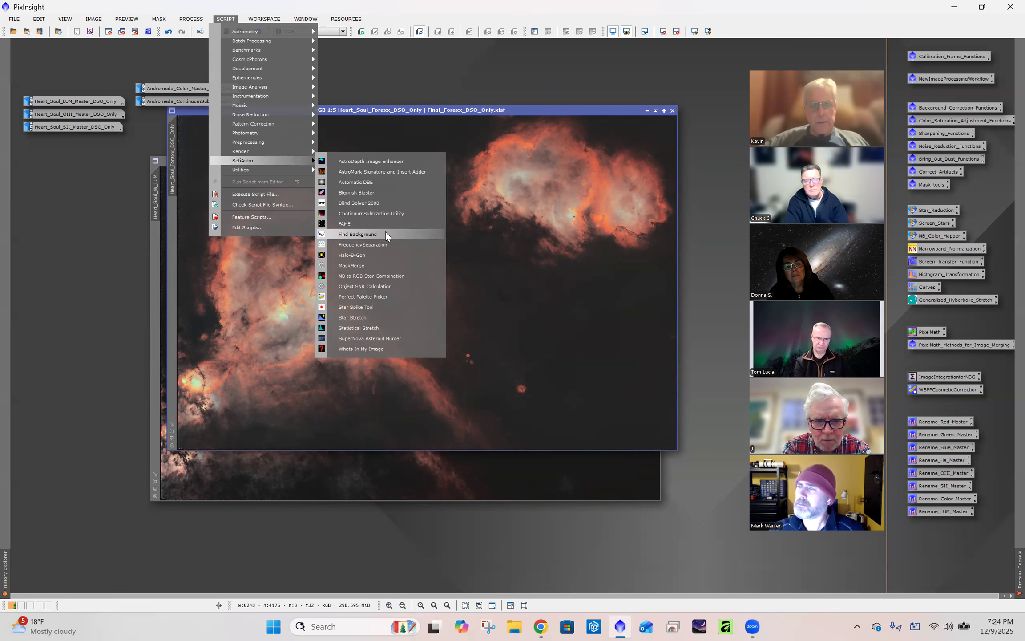
{"action": "left_click", "coordinate": [381, 295]}
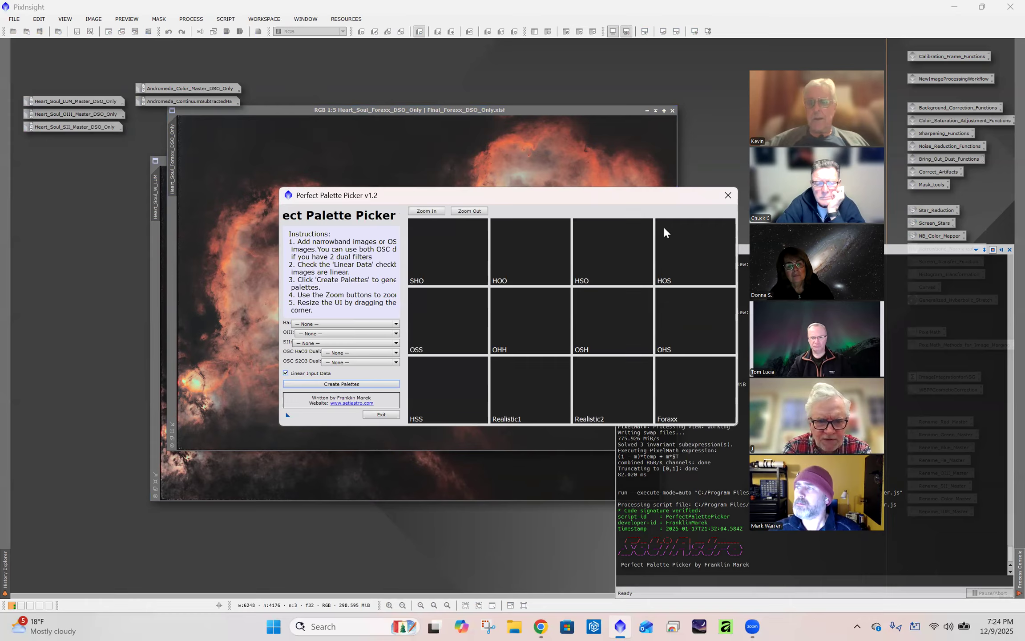
{"action": "left_click", "coordinate": [728, 196]}
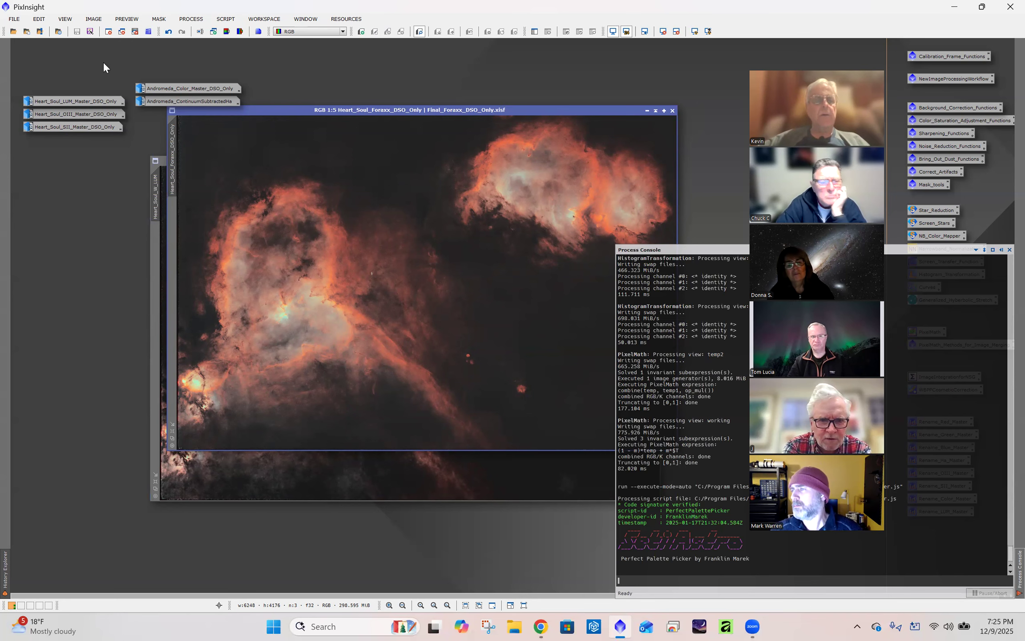
{"action": "left_click", "coordinate": [13, 32]}
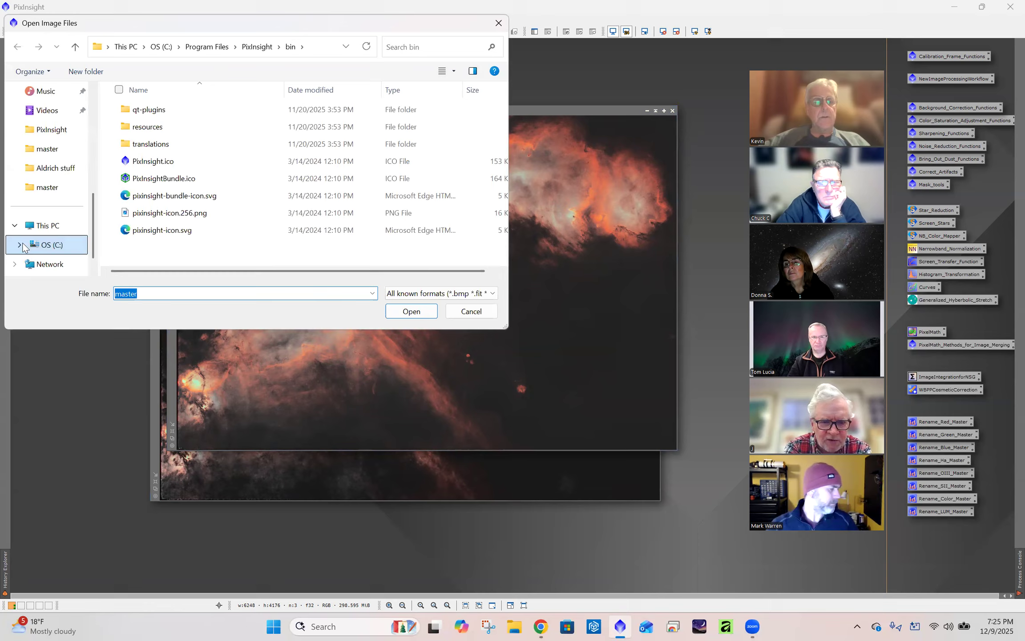
{"action": "left_click", "coordinate": [42, 248]}
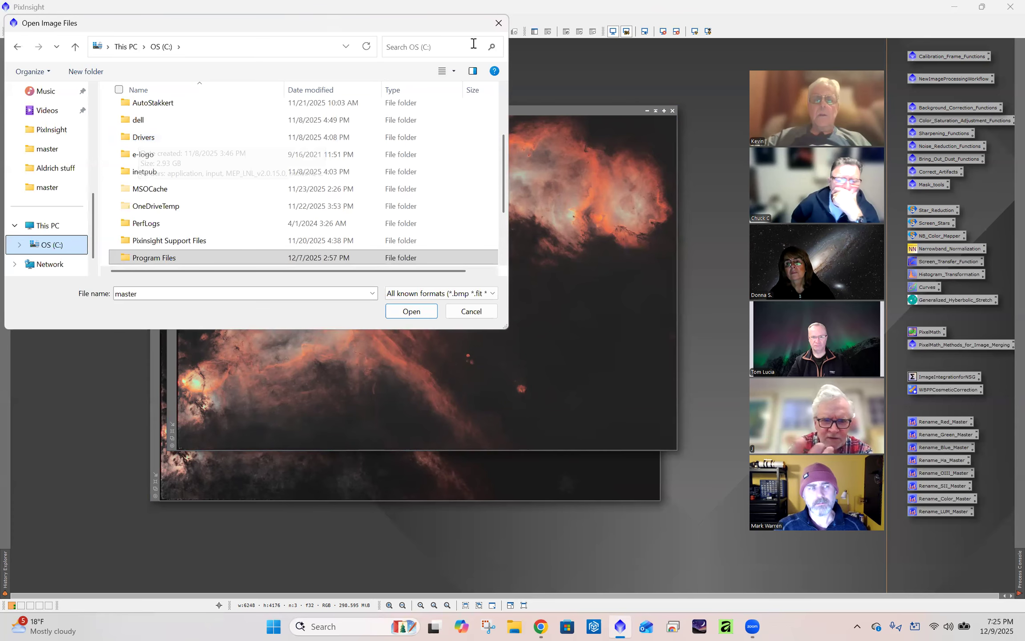
{"action": "left_click", "coordinate": [499, 25]}
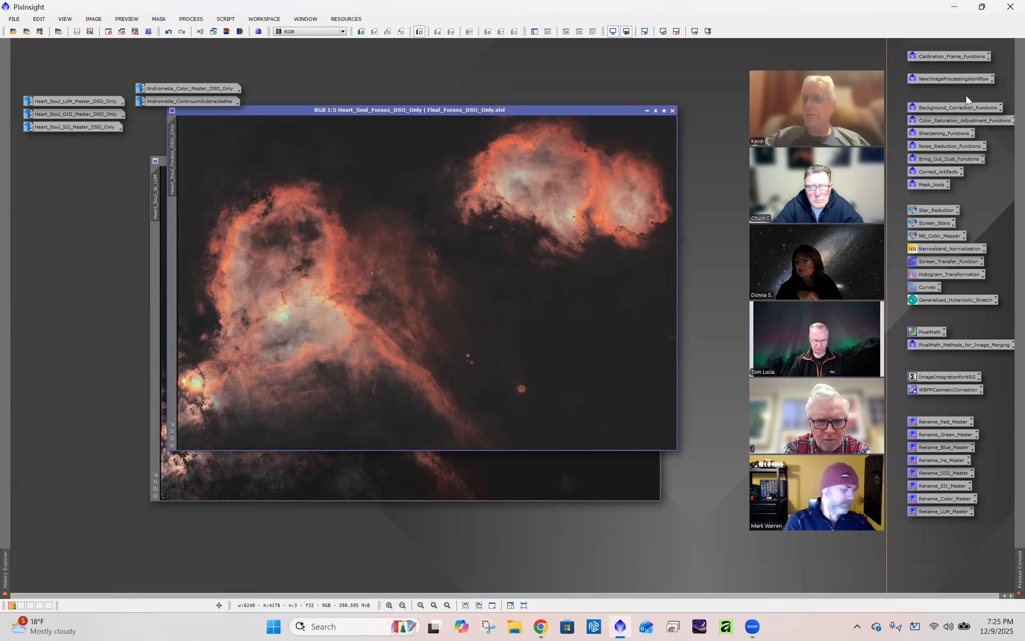
- Open the NewImageProcessingWorkflow container, examine its ChannelCombination process and RGB source channels, and close both windows
{"action": "double_click", "coordinate": [959, 78]}
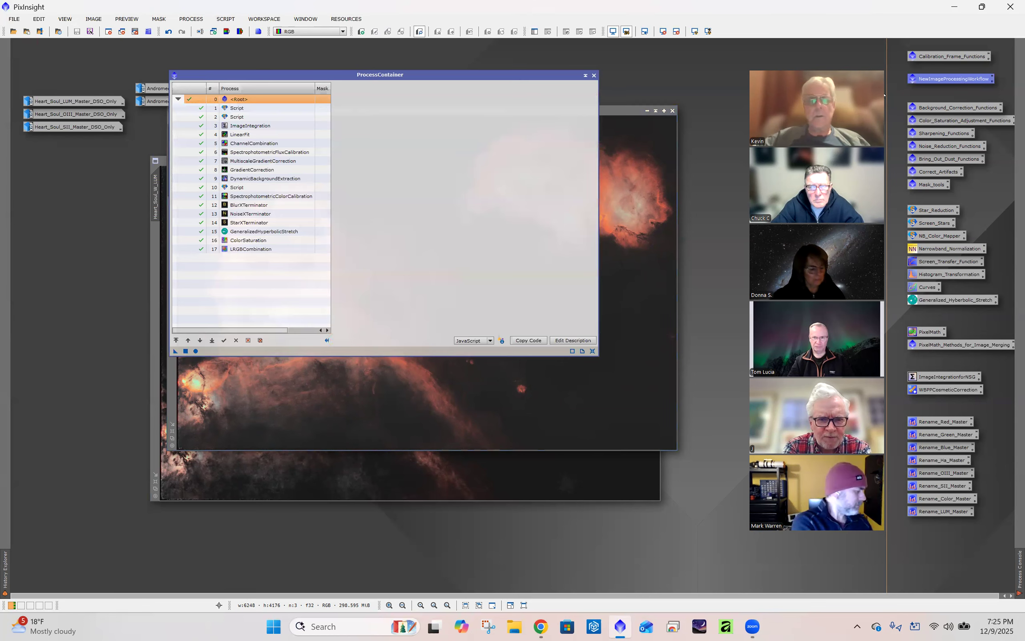
{"action": "double_click", "coordinate": [258, 144]}
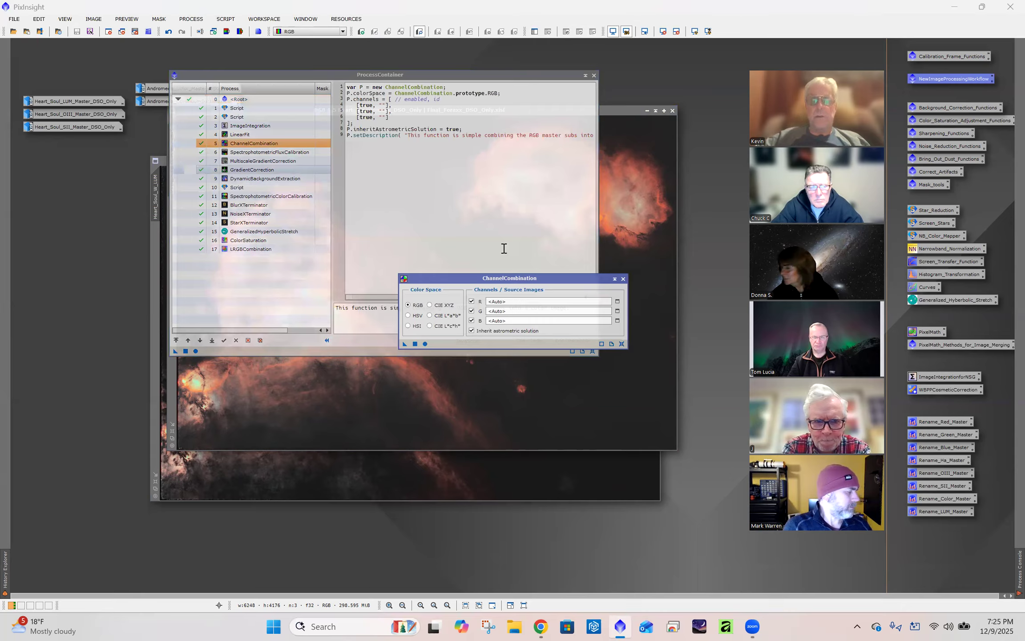
{"action": "left_click_drag", "start_coordinate": [490, 279], "coordinate": [418, 139]}
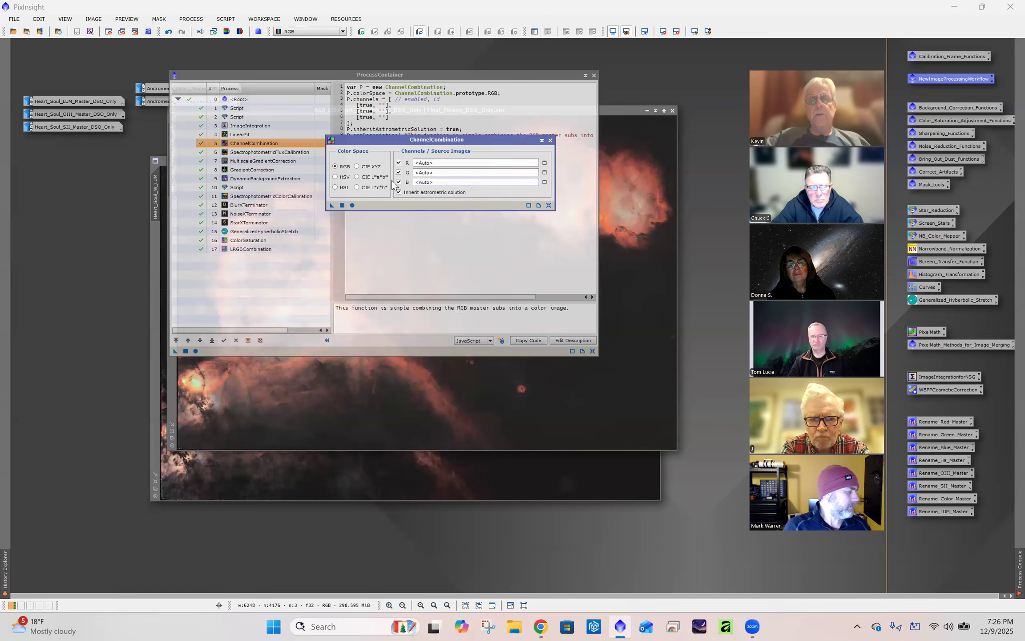
{"action": "left_click", "coordinate": [550, 139]}
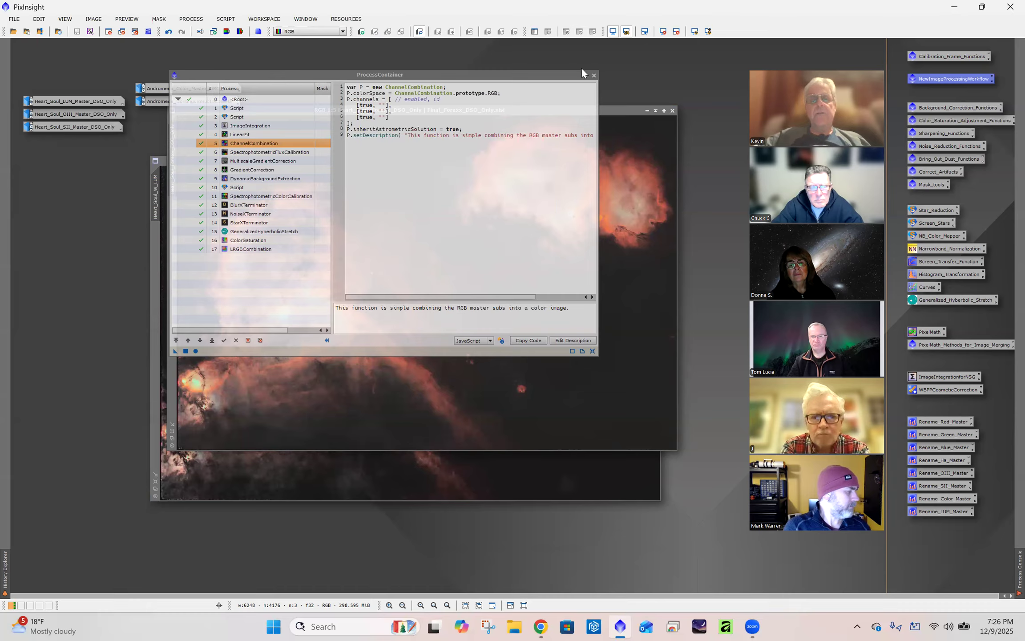
{"action": "left_click", "coordinate": [595, 76]}
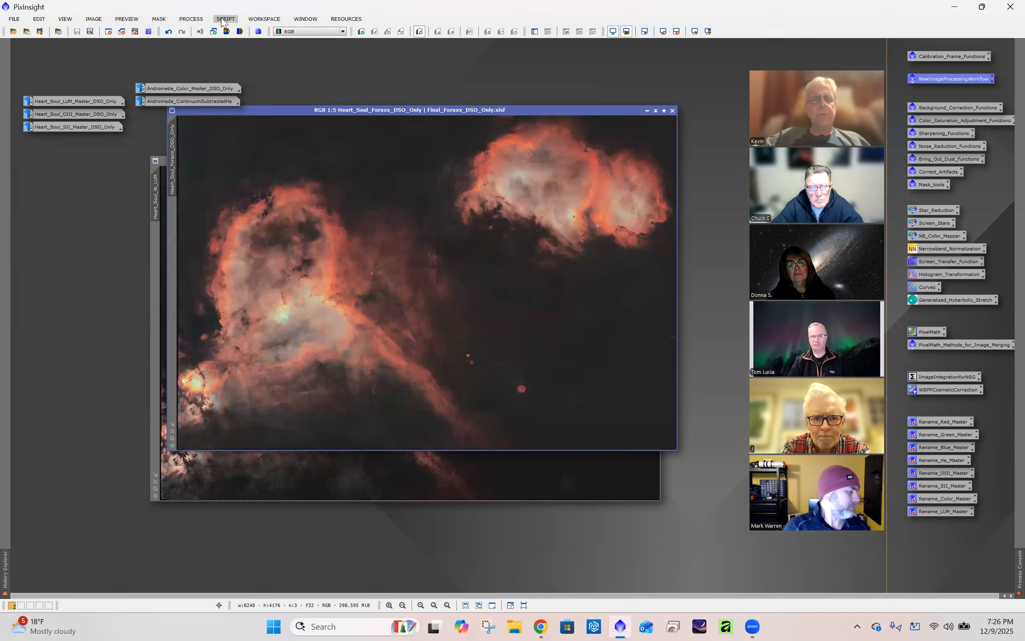
- Review the list of installed SetiAstro scripts without running any of them
{"action": "left_click", "coordinate": [226, 19]}
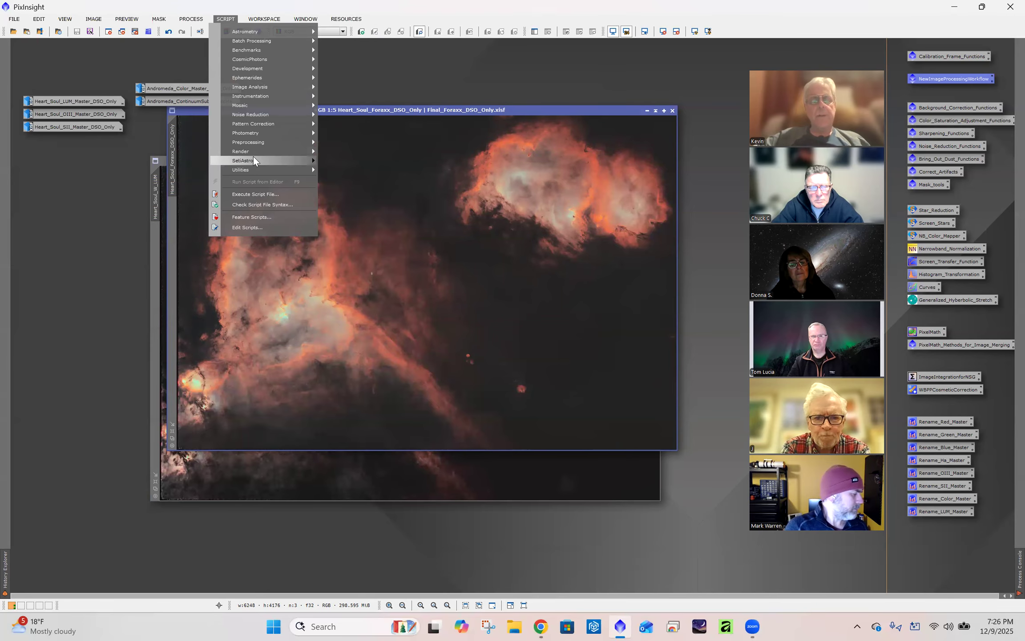
{"action": "mouse_move", "coordinate": [254, 159]}
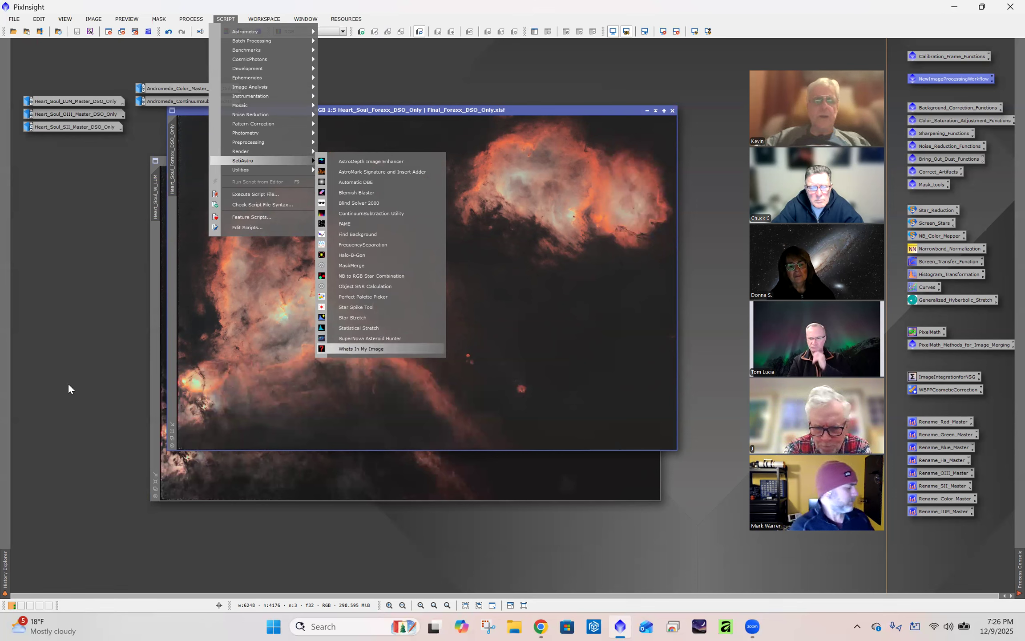
{"action": "left_click", "coordinate": [94, 420]}
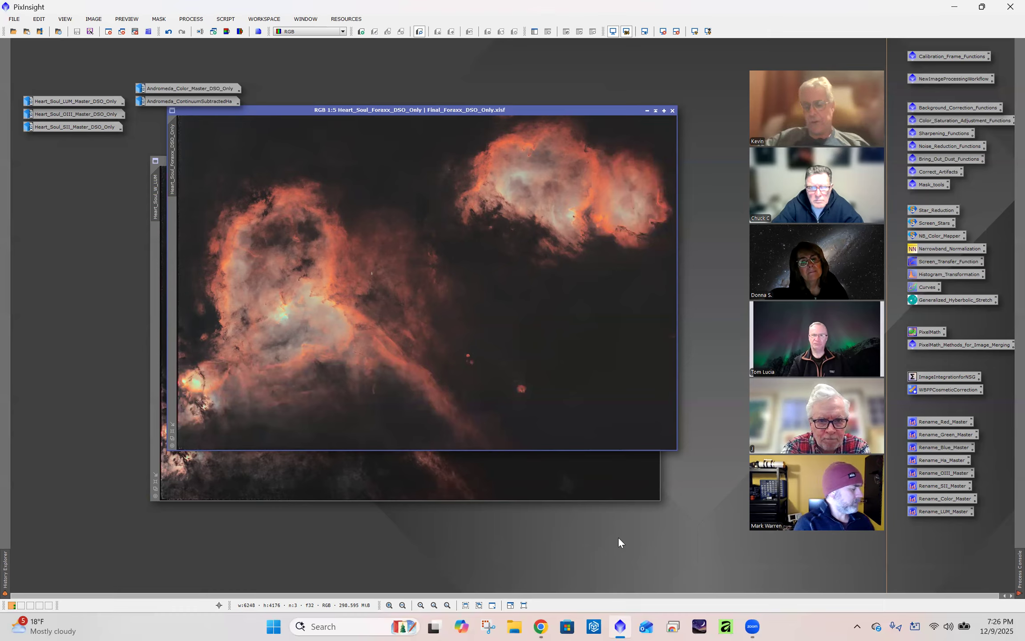
- Switch to Chrome, search for "seti astro" in a new tab, and open the Seti Astro website
{"action": "mouse_move", "coordinate": [542, 626]}
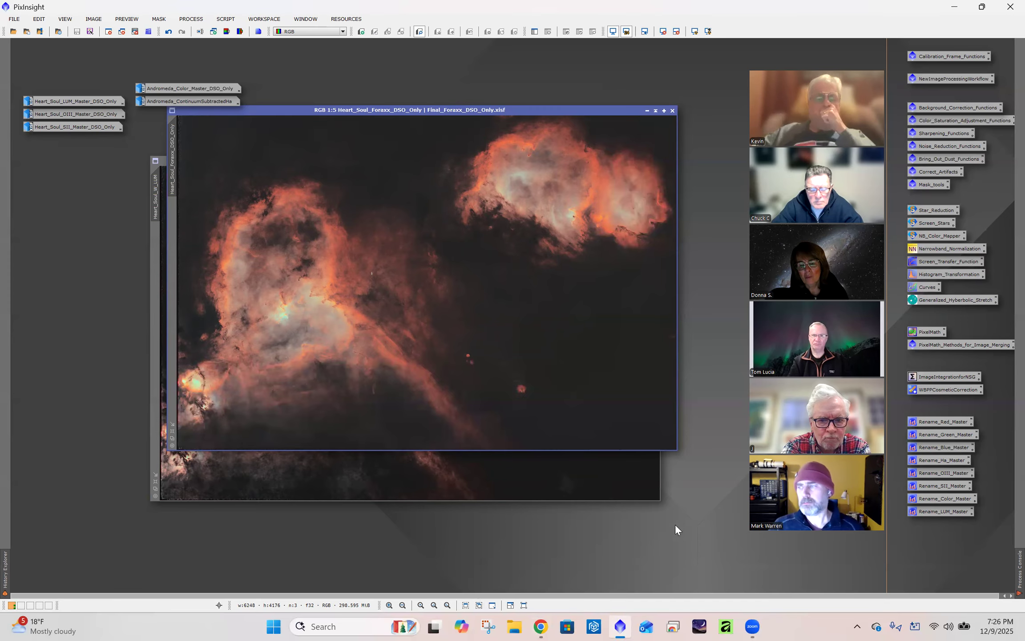
{"action": "left_click", "coordinate": [541, 626]}
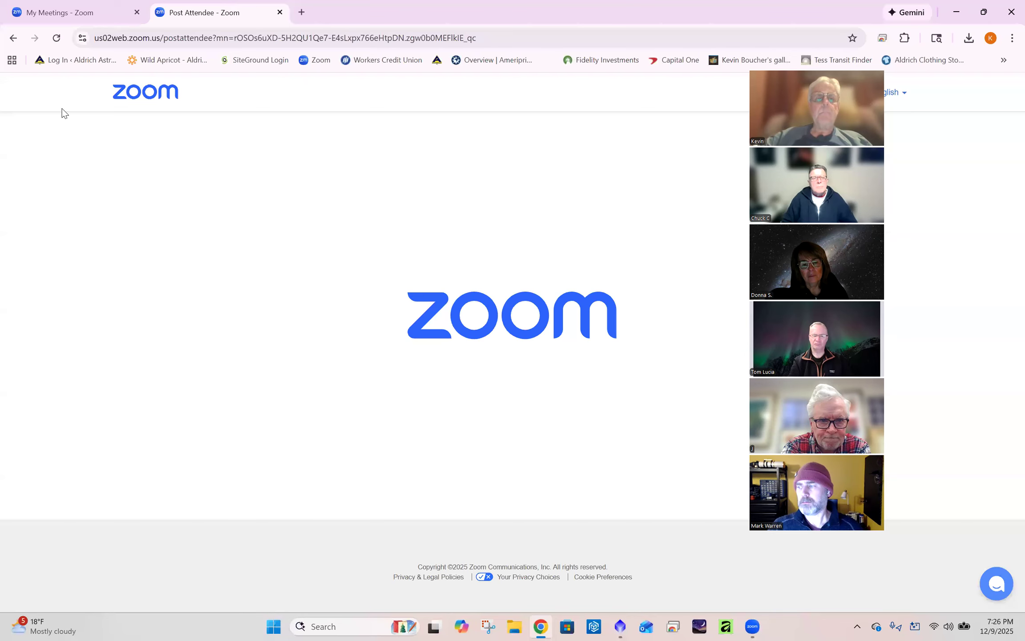
{"action": "left_click", "coordinate": [165, 39]}
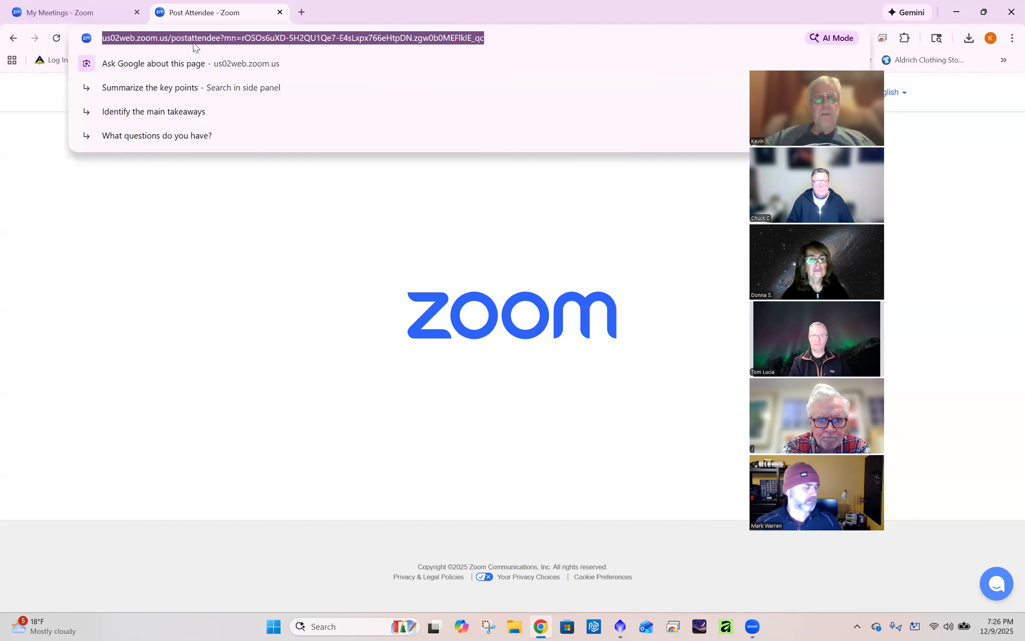
{"action": "left_click", "coordinate": [302, 16]}
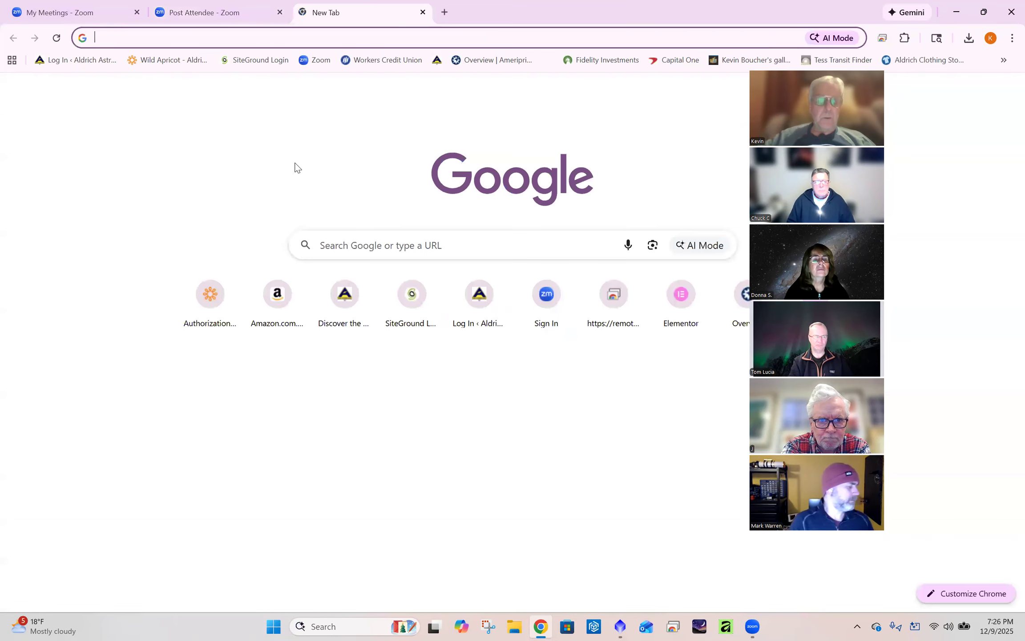
{"action": "type", "text": "seti"}
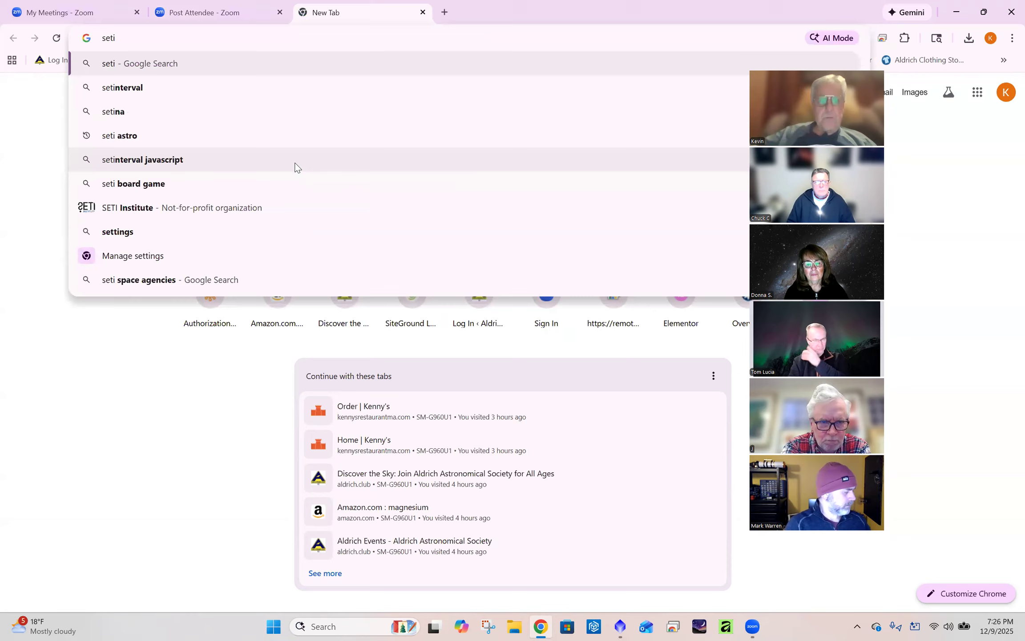
{"action": "left_click", "coordinate": [148, 136]}
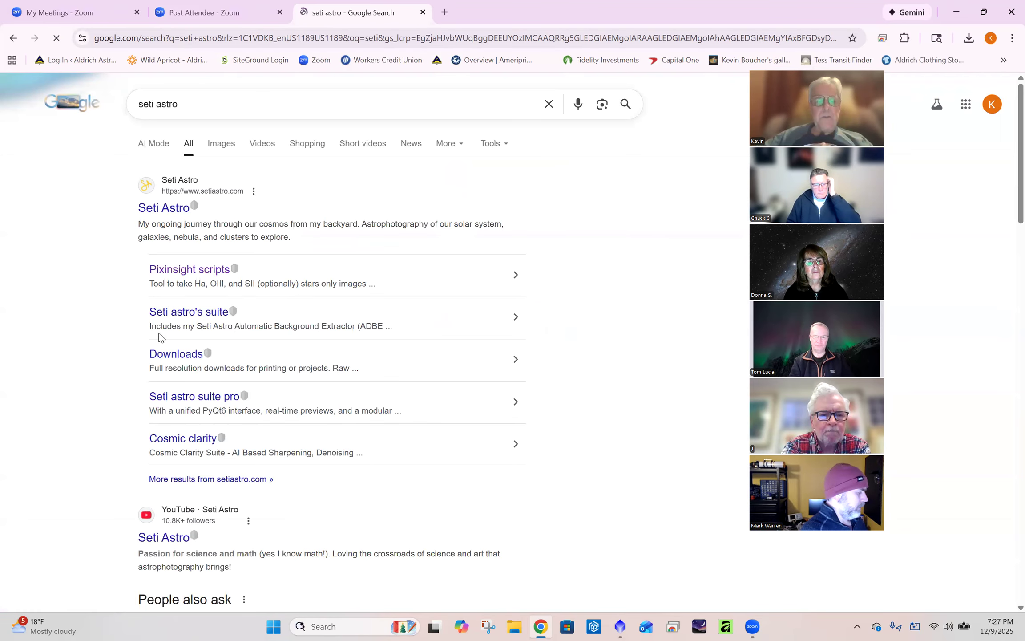
{"action": "left_click", "coordinate": [183, 313]}
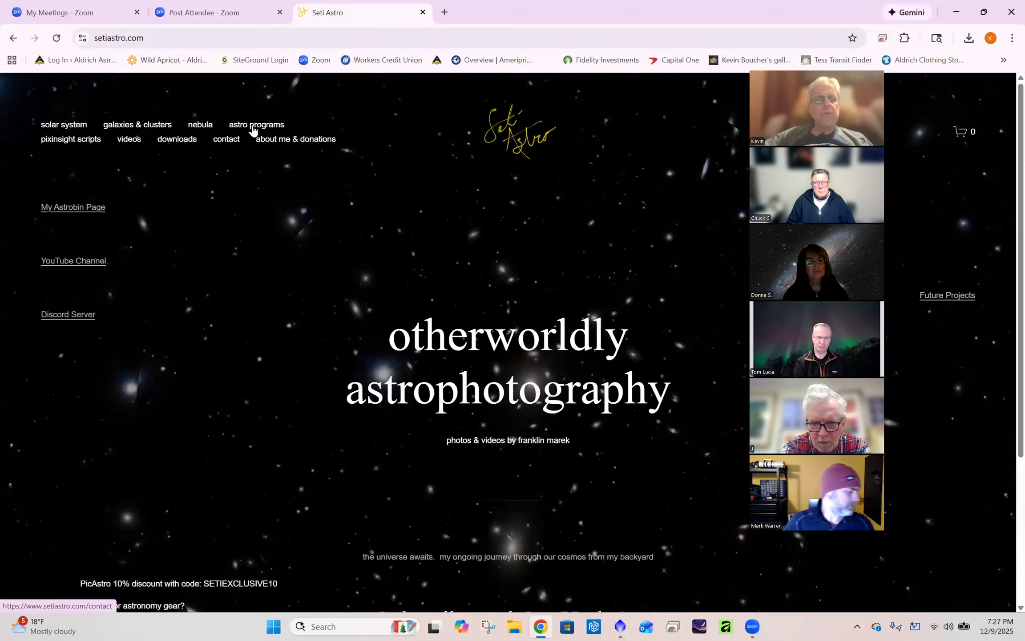
- Open the site's Seti Astro Suite Pro page, look through its description and download information, and close the browser tab
{"action": "mouse_move", "coordinate": [252, 130]}
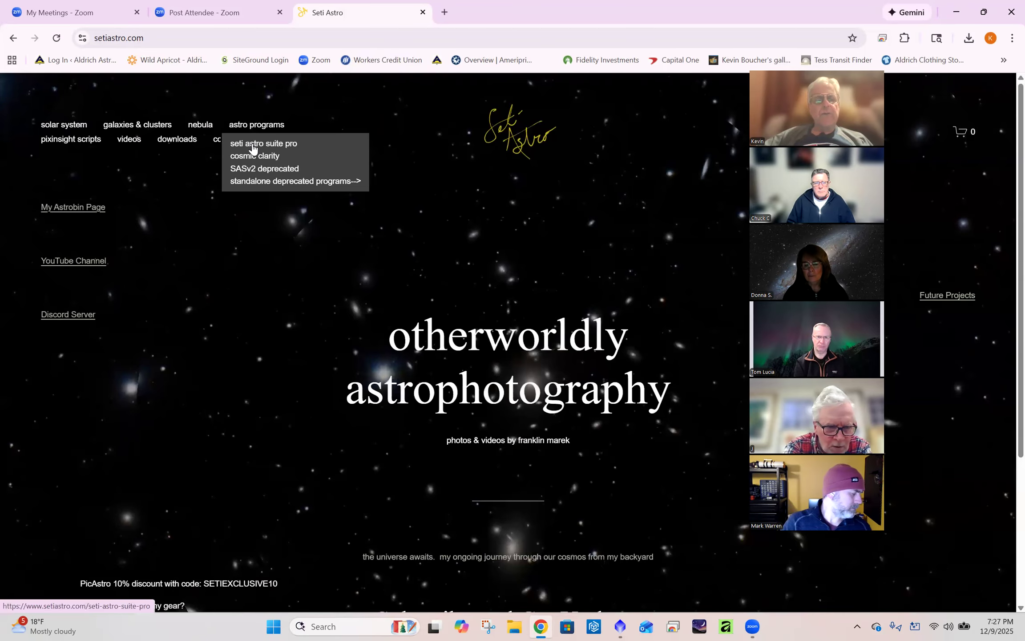
{"action": "left_click", "coordinate": [258, 165]}
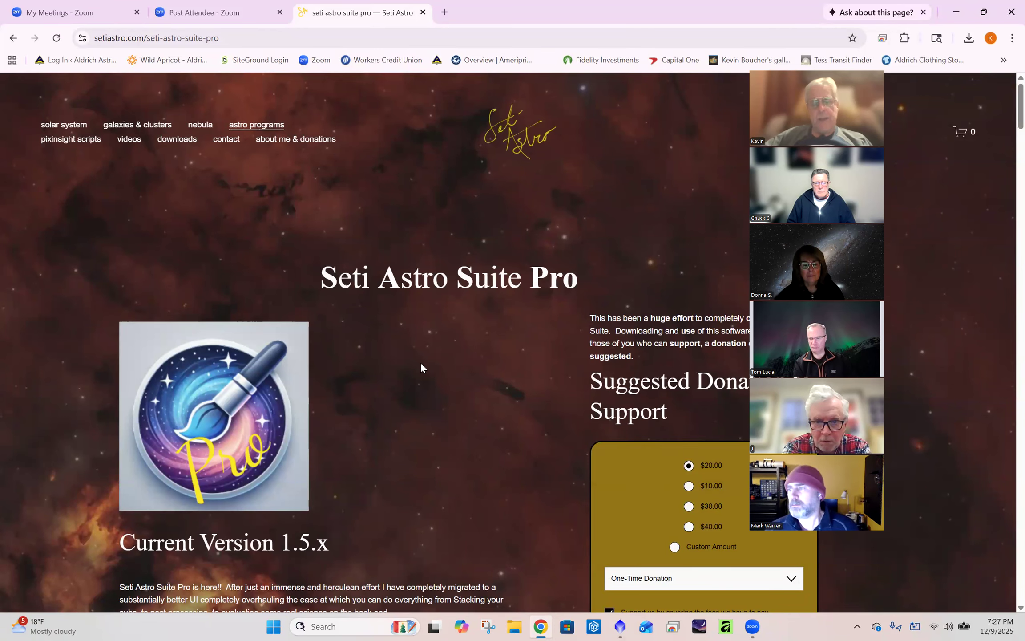
{"action": "scroll", "coordinate": [458, 364], "scroll_direction": "down", "scroll_amount": 5}
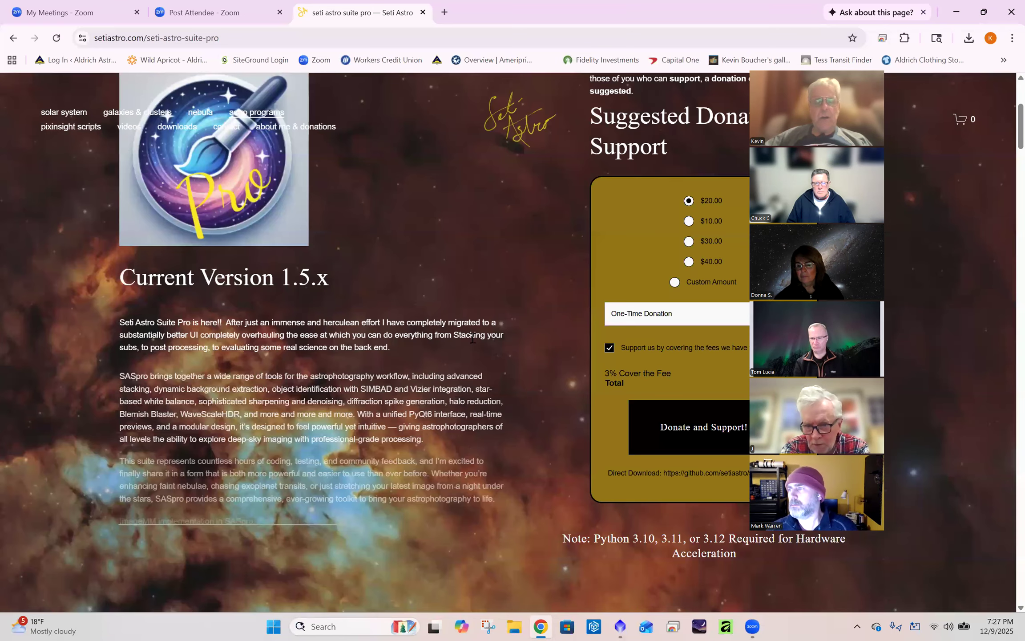
{"action": "scroll", "coordinate": [472, 341], "scroll_direction": "down", "scroll_amount": 5}
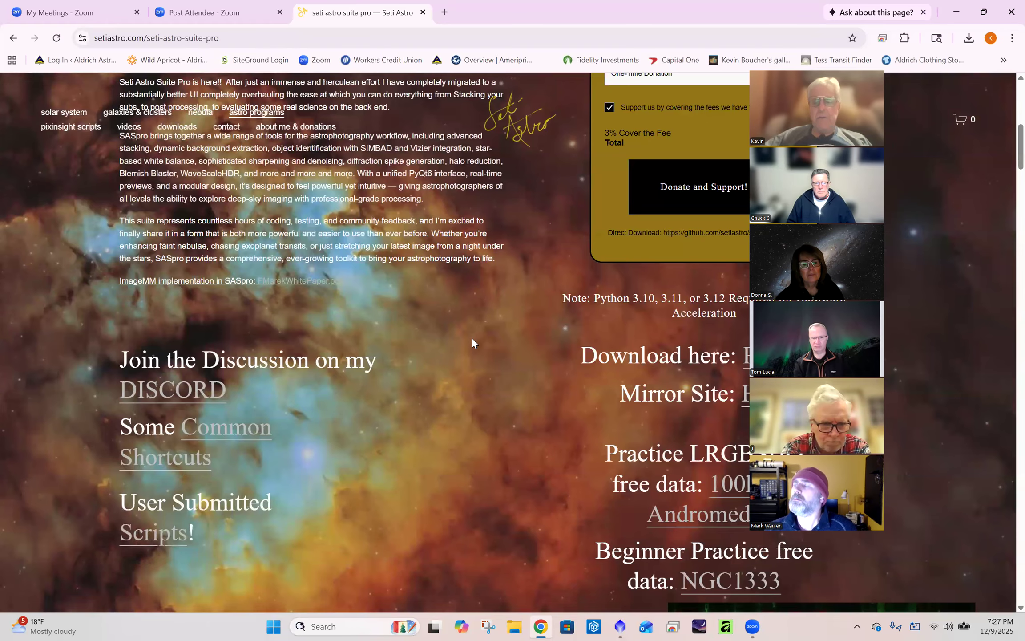
{"action": "scroll", "coordinate": [470, 359], "scroll_direction": "down", "scroll_amount": 5}
{"action": "scroll", "coordinate": [471, 359], "scroll_direction": "down", "scroll_amount": 2}
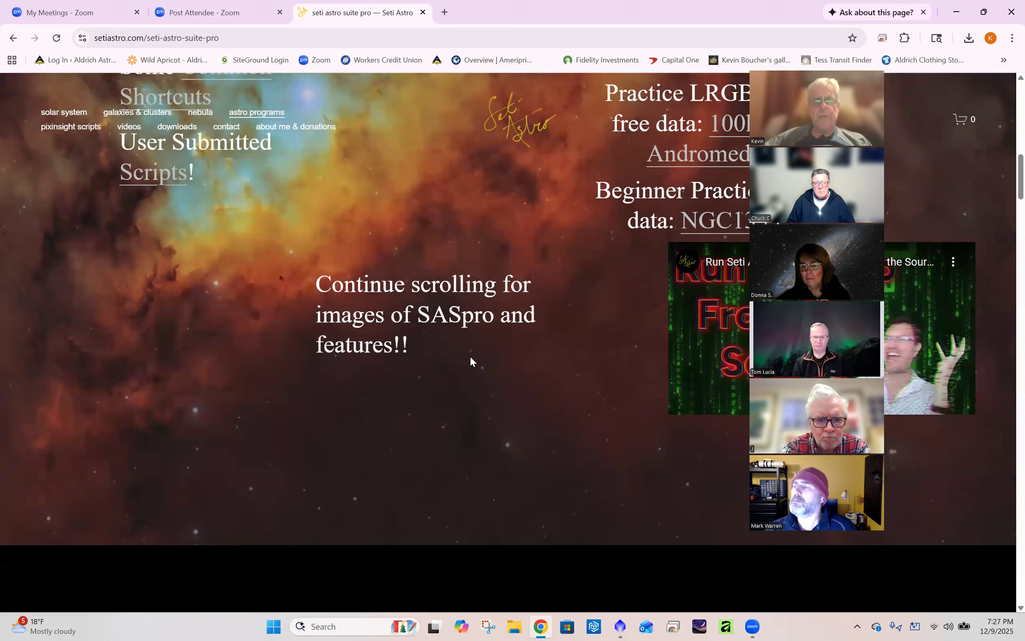
{"action": "scroll", "coordinate": [471, 359], "scroll_direction": "up", "scroll_amount": 8}
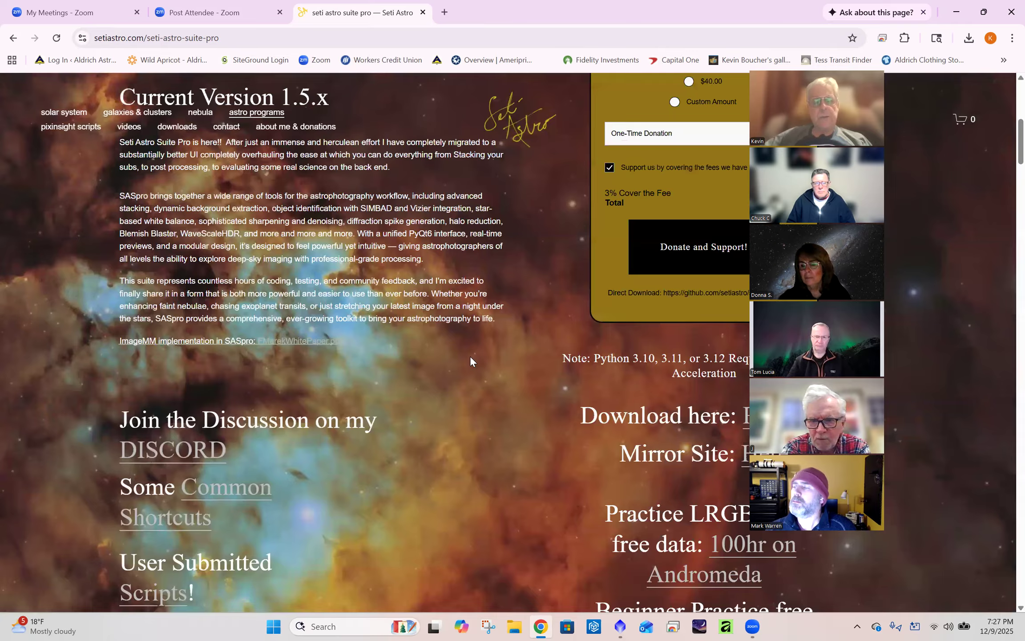
{"action": "scroll", "coordinate": [470, 359], "scroll_direction": "up", "scroll_amount": 9}
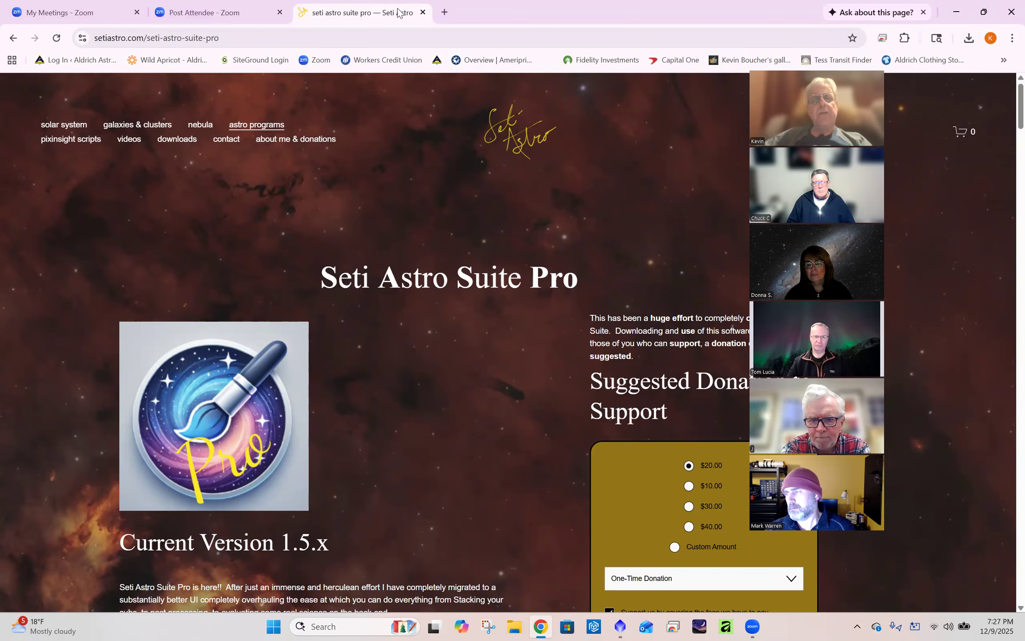
{"action": "left_click", "coordinate": [422, 12]}
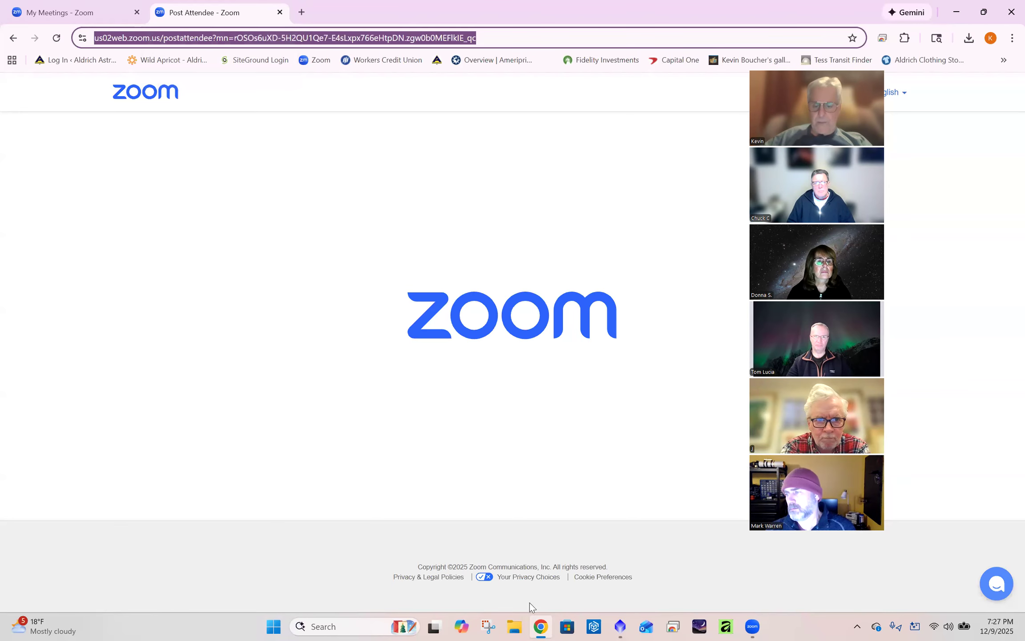
- Return to PixInsight, run Perfect Palette Picker, inspect the image choices for its Ha, OIII and SII inputs, and close it without creating palettes
{"action": "left_click", "coordinate": [620, 626]}
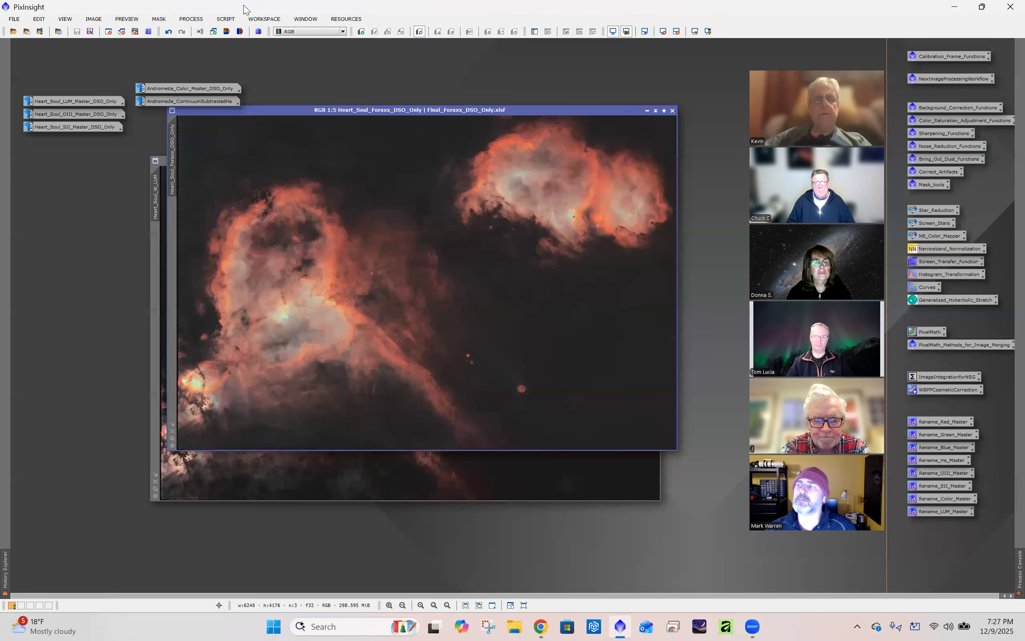
{"action": "left_click", "coordinate": [226, 19]}
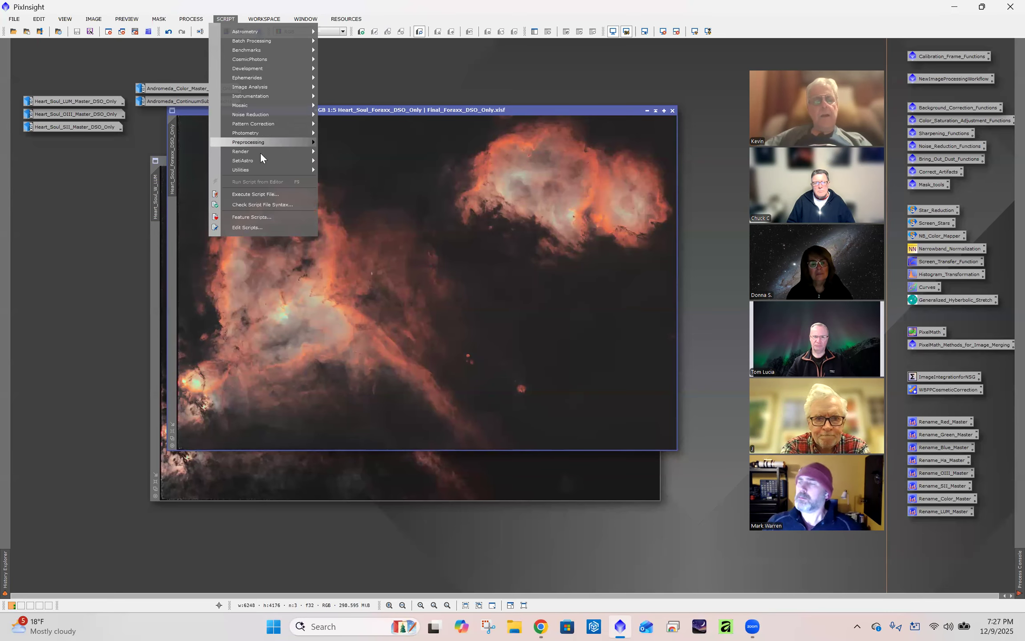
{"action": "mouse_move", "coordinate": [260, 159]}
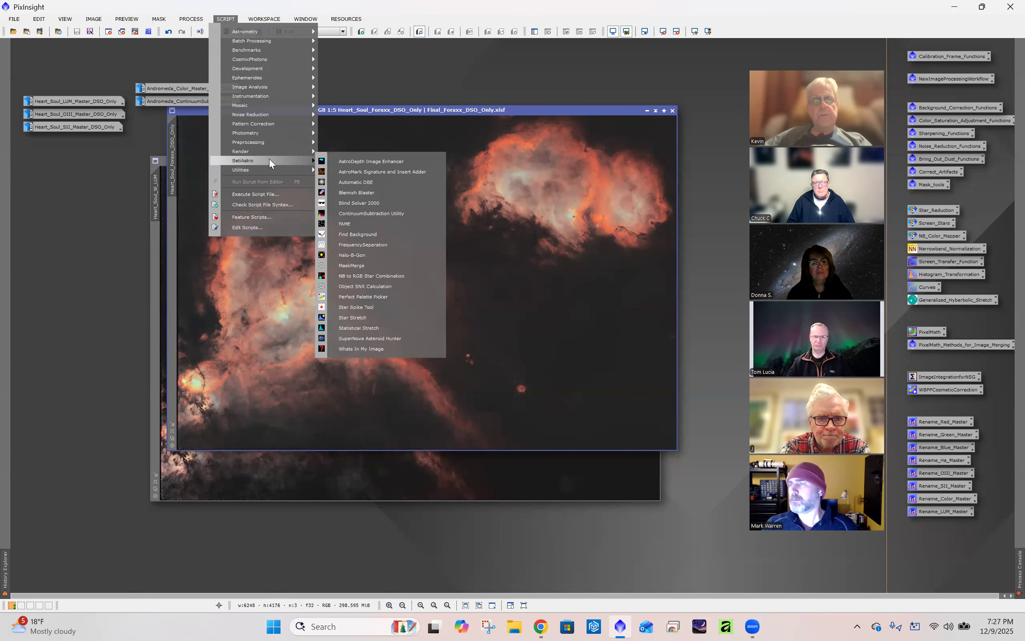
{"action": "left_click", "coordinate": [372, 297]}
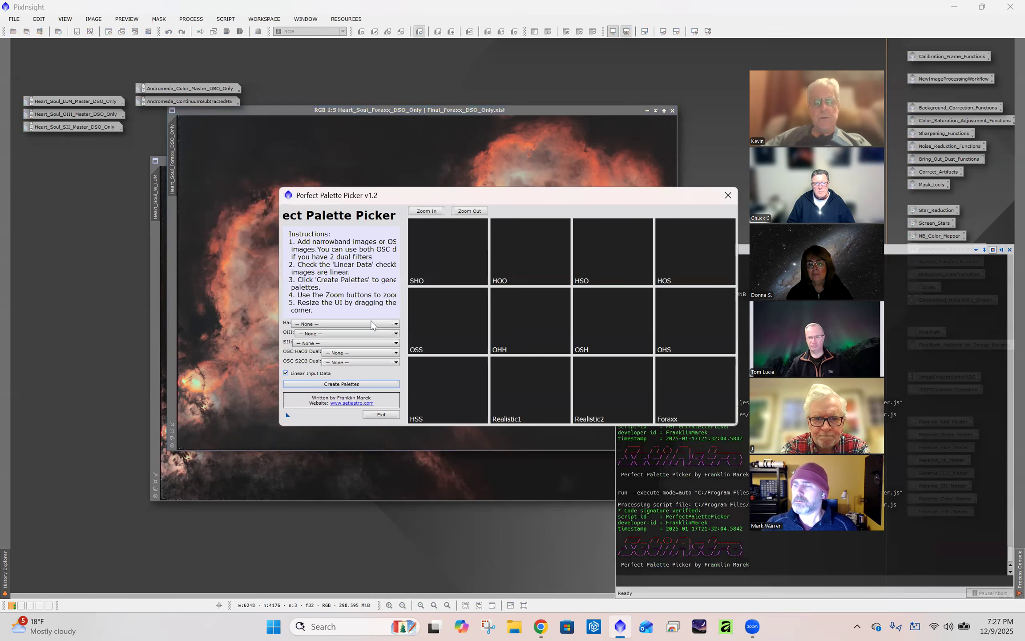
{"action": "left_click", "coordinate": [396, 324]}
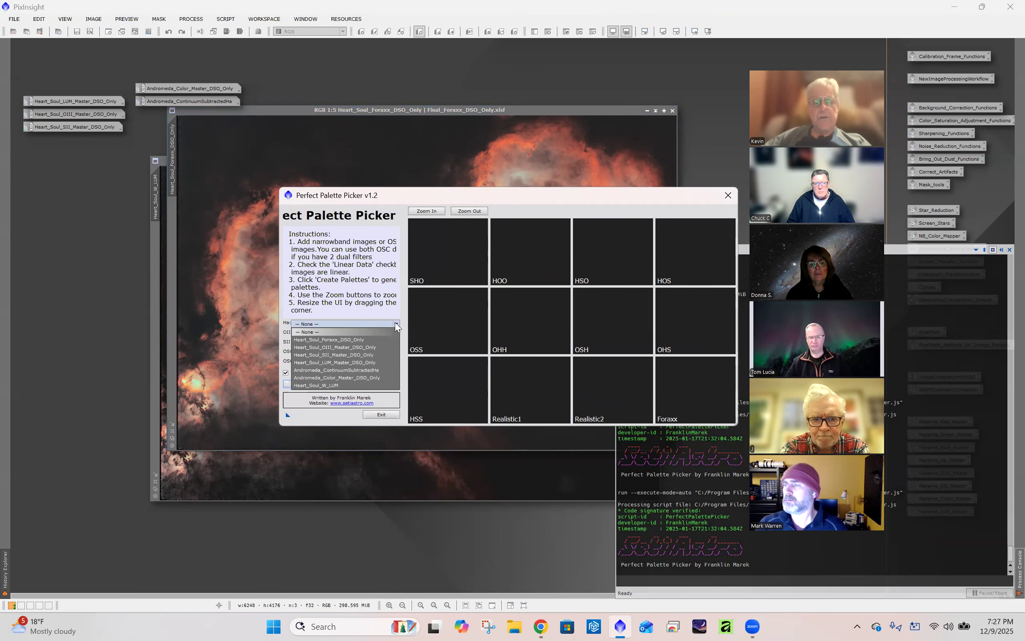
{"action": "left_click", "coordinate": [360, 320]}
{"action": "left_click", "coordinate": [325, 334]}
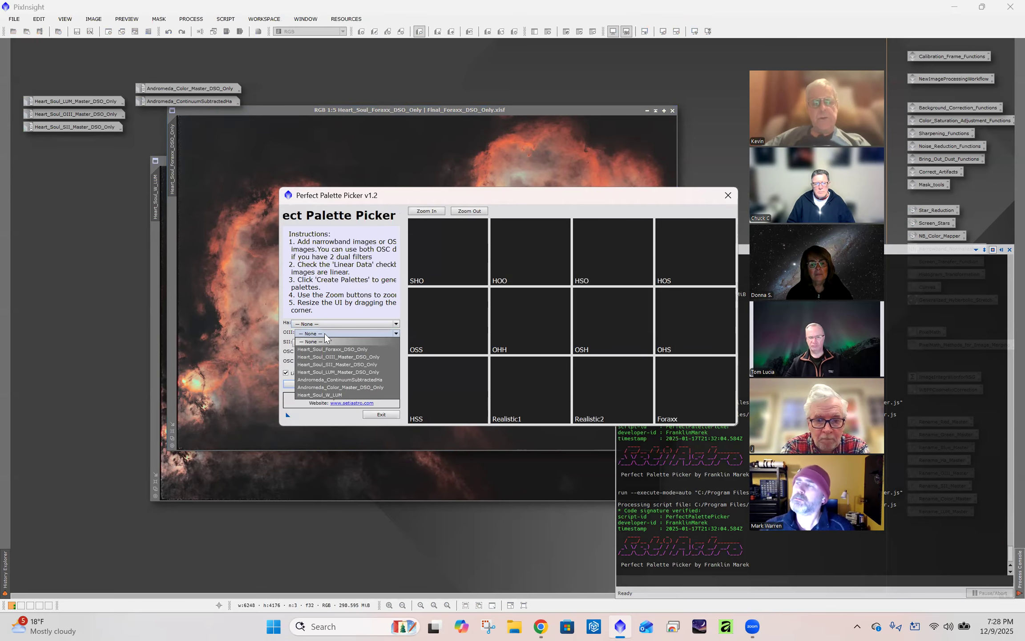
{"action": "left_click", "coordinate": [313, 342]}
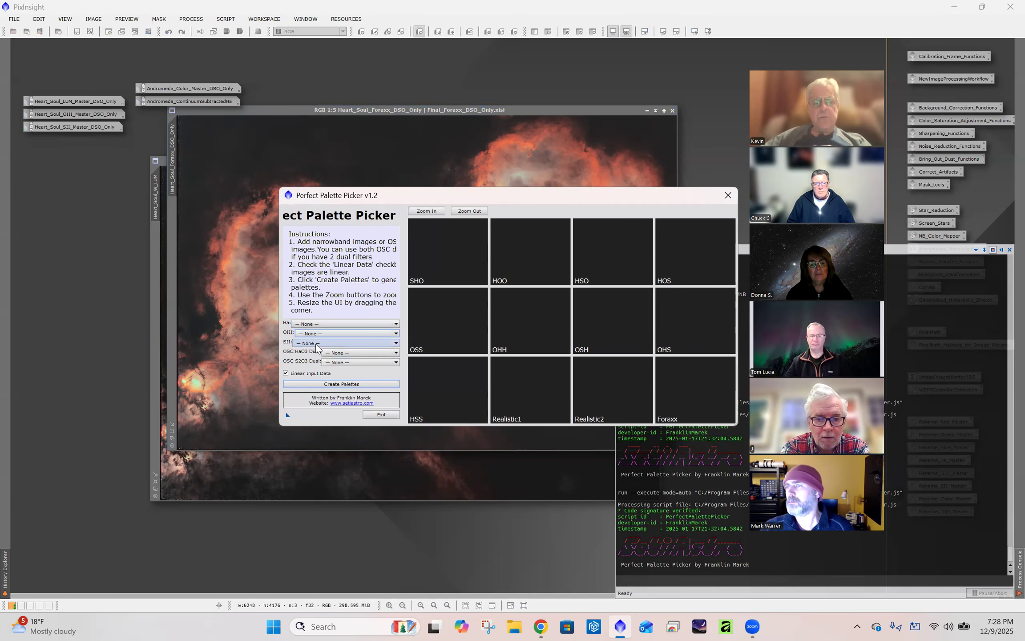
{"action": "left_click", "coordinate": [315, 344]}
{"action": "left_click", "coordinate": [338, 350]}
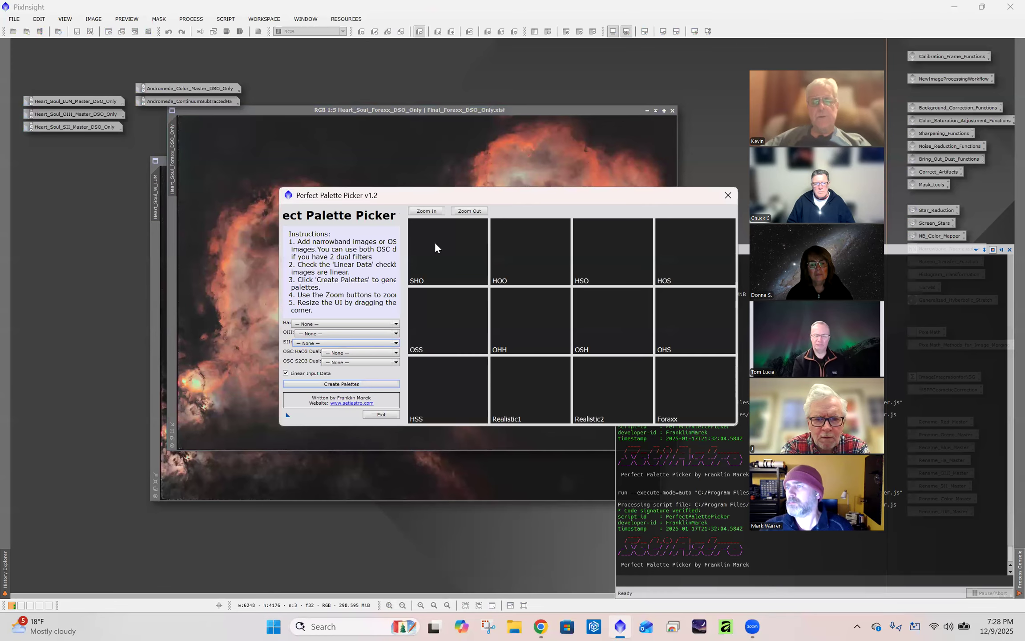
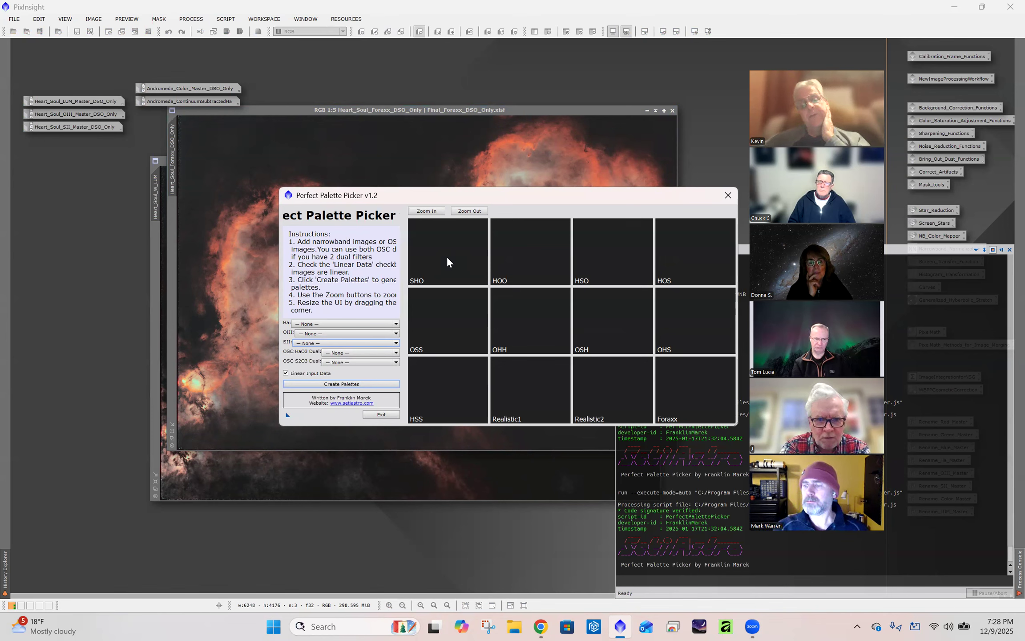
{"action": "left_click", "coordinate": [728, 195]}
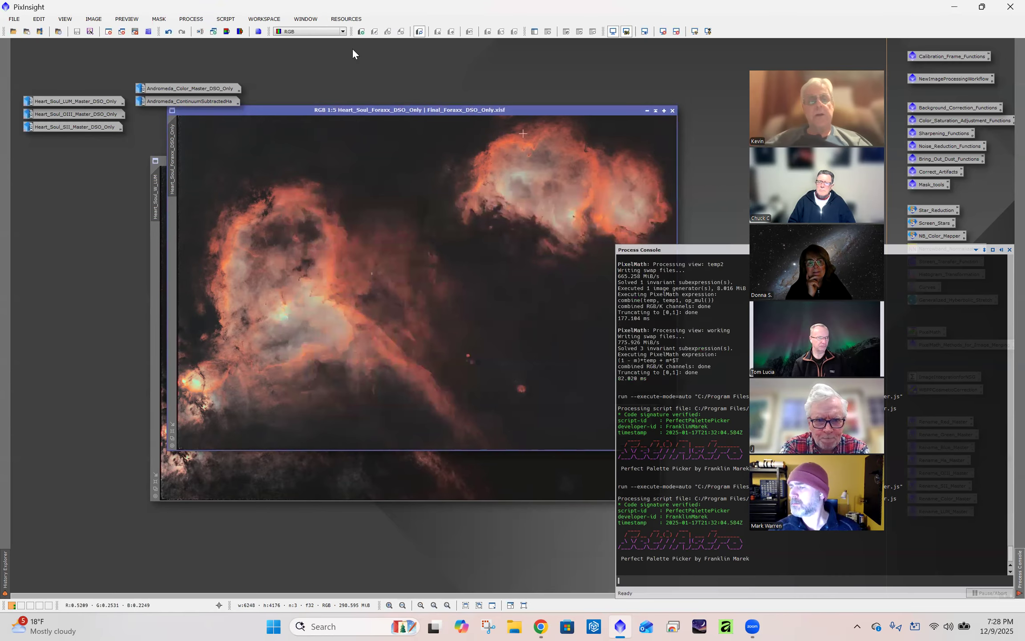
- Open the SetiAstro NB to RGB Star Combination script, review its star image inputs and stretch options, and close it
{"action": "left_click", "coordinate": [226, 19]}
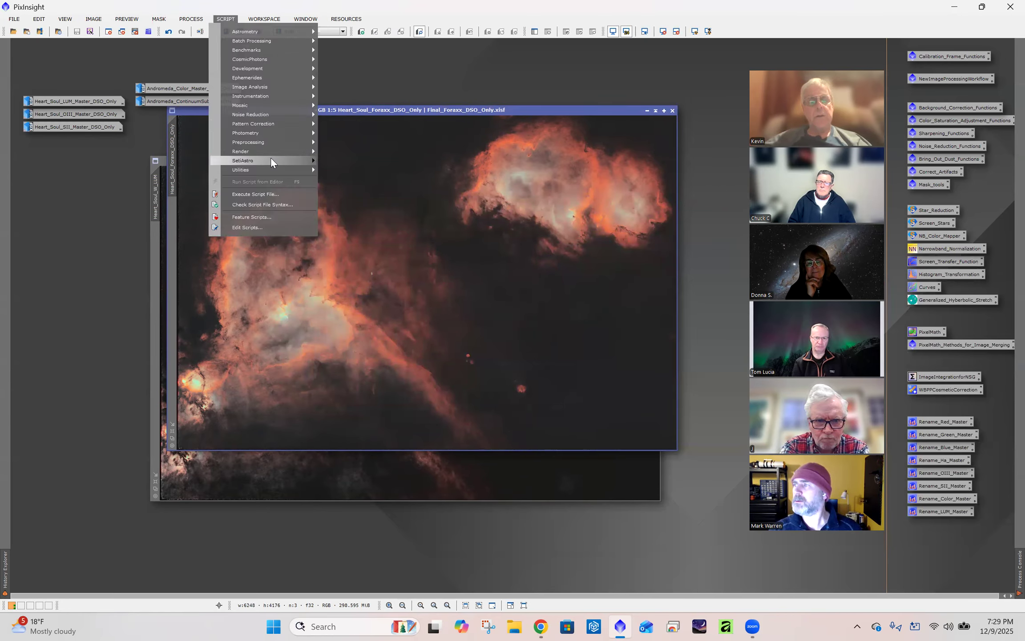
{"action": "mouse_move", "coordinate": [271, 159]}
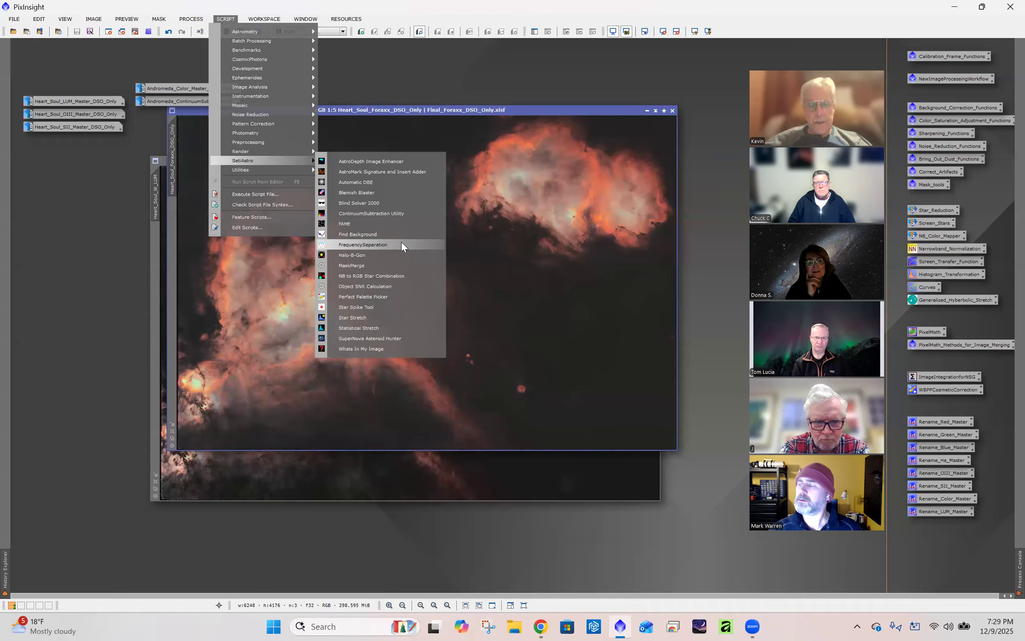
{"action": "left_click", "coordinate": [354, 276]}
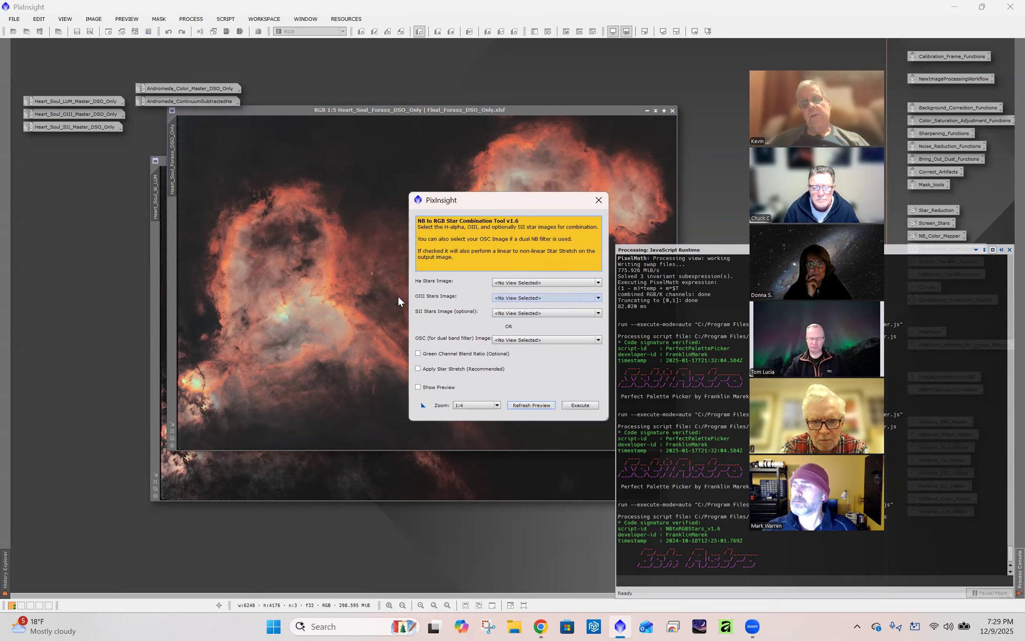
{"action": "left_click", "coordinate": [598, 202]}
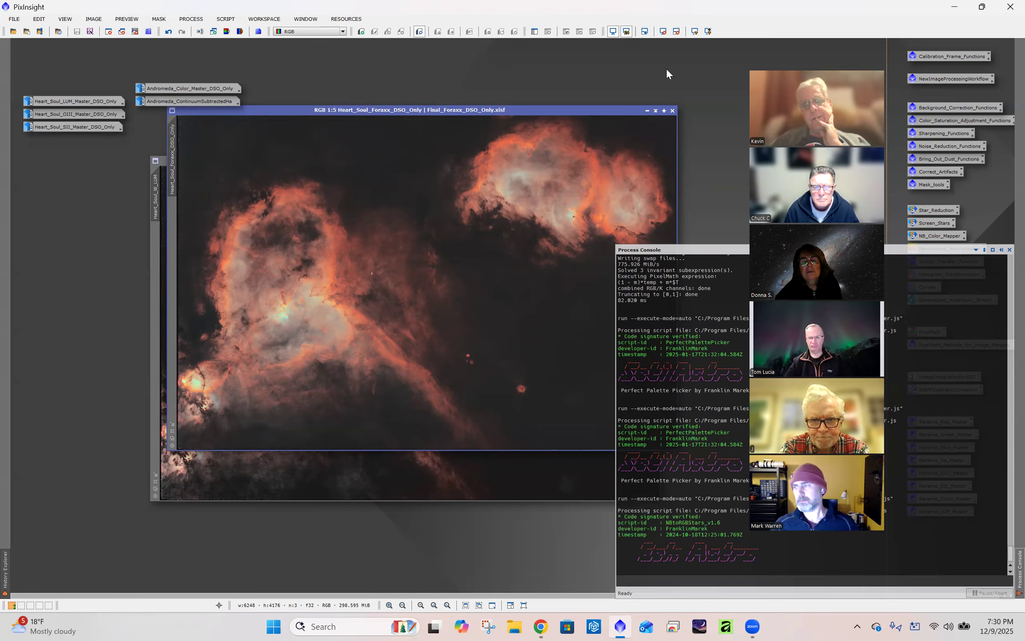
- Reopen the Perfect Palette Picker script and move its window up over the Heart_Soul_Foraxx_DSO_Only image, clear of the process console
{"action": "left_click", "coordinate": [226, 19]}
{"action": "mouse_move", "coordinate": [250, 161]}
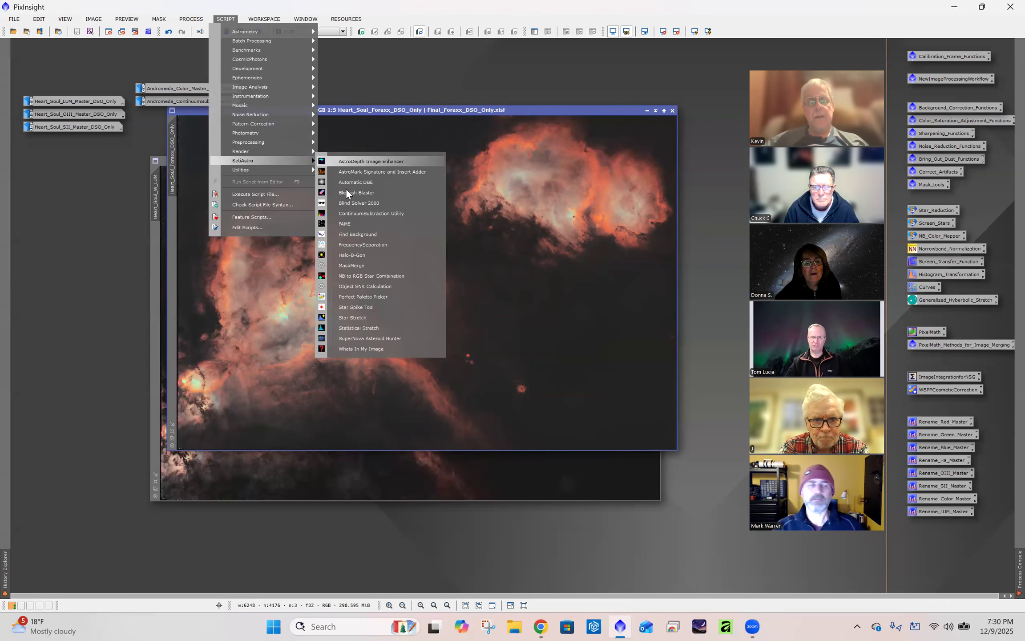
{"action": "left_click", "coordinate": [363, 296]}
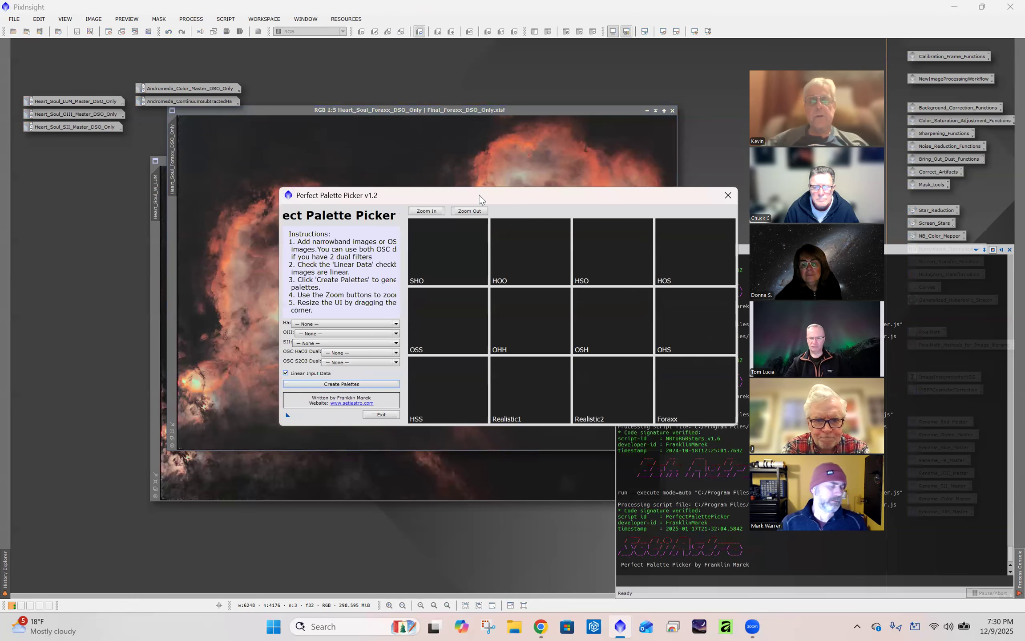
{"action": "left_click_drag", "start_coordinate": [480, 199], "coordinate": [404, 114]}
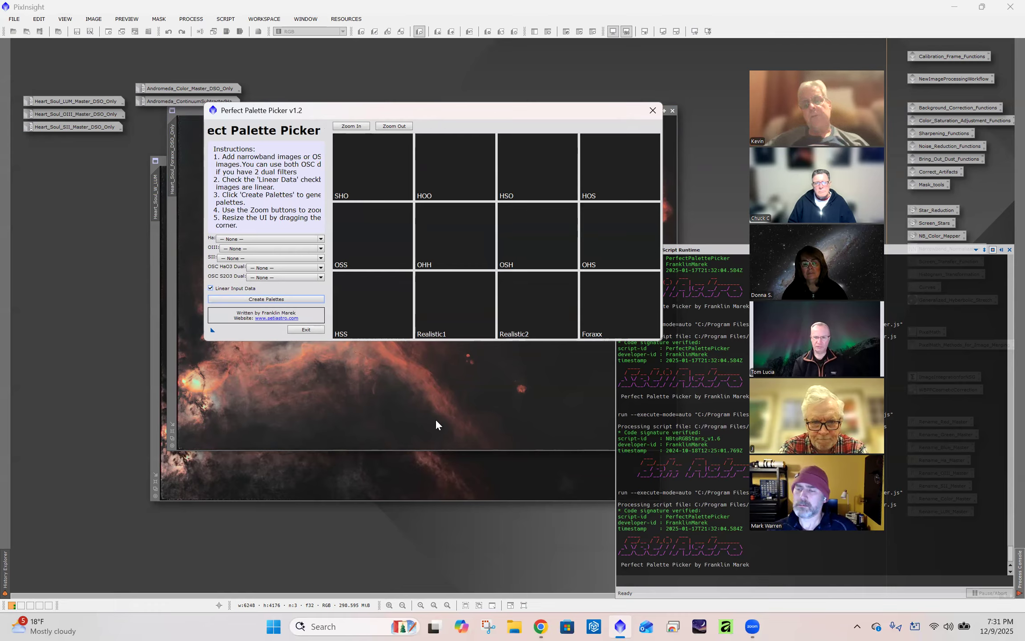
- Close Perfect Palette Picker without creating palettes and minimize the Heart_Soul_Foraxx_DSO_Only image
{"action": "left_click", "coordinate": [654, 109]}
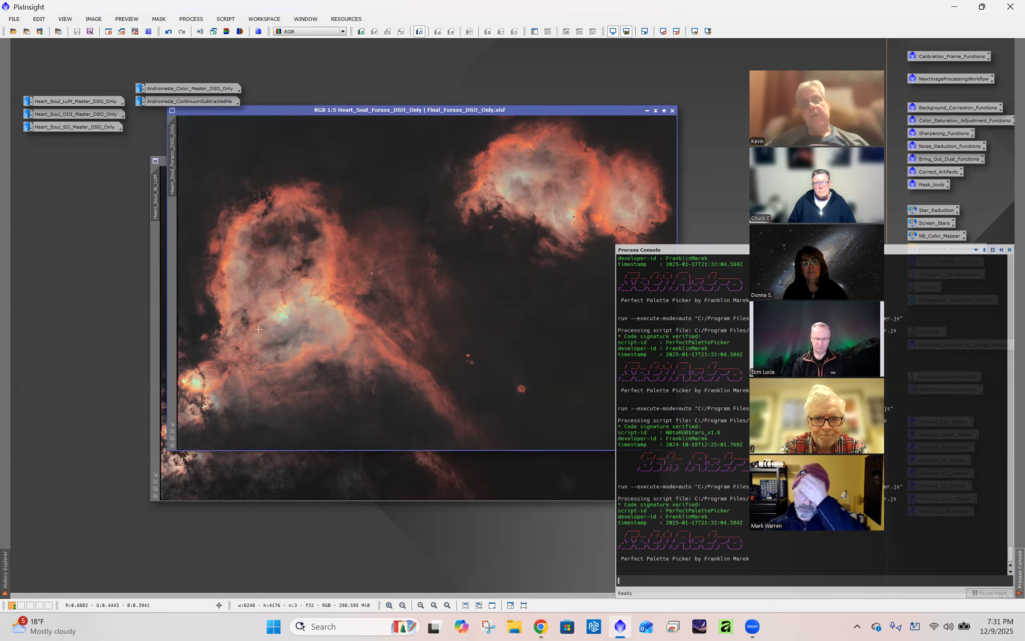
{"action": "left_click", "coordinate": [647, 110]}
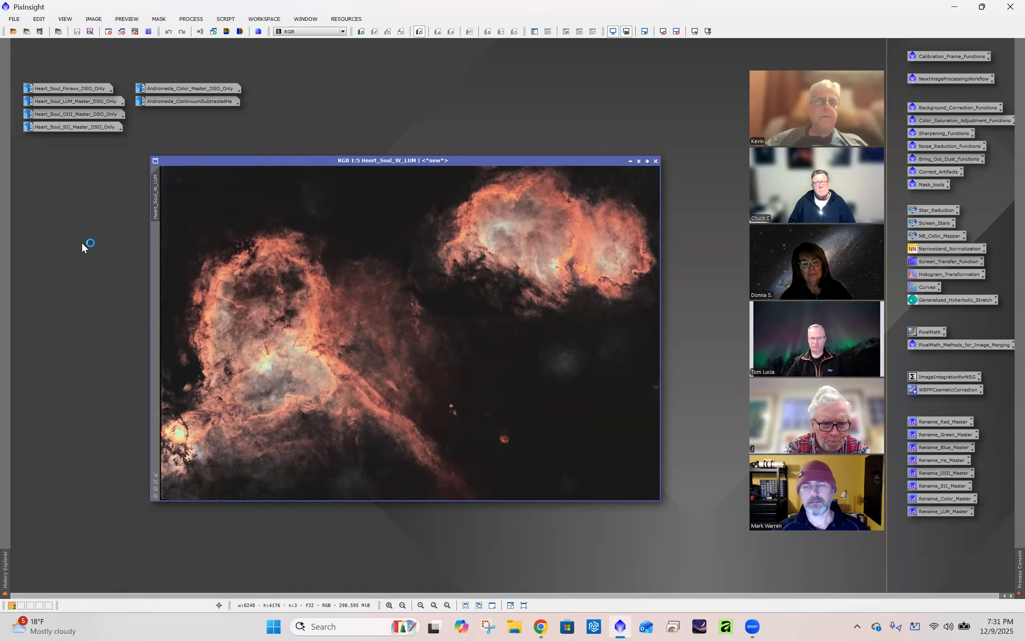
- Open the Heart_Soul_OIII_Master_DSO_Only and Heart_Soul_SII_Master_DSO_Only images in turn, inspect their nebula signal, and minimize each again
{"action": "double_click", "coordinate": [80, 114]}
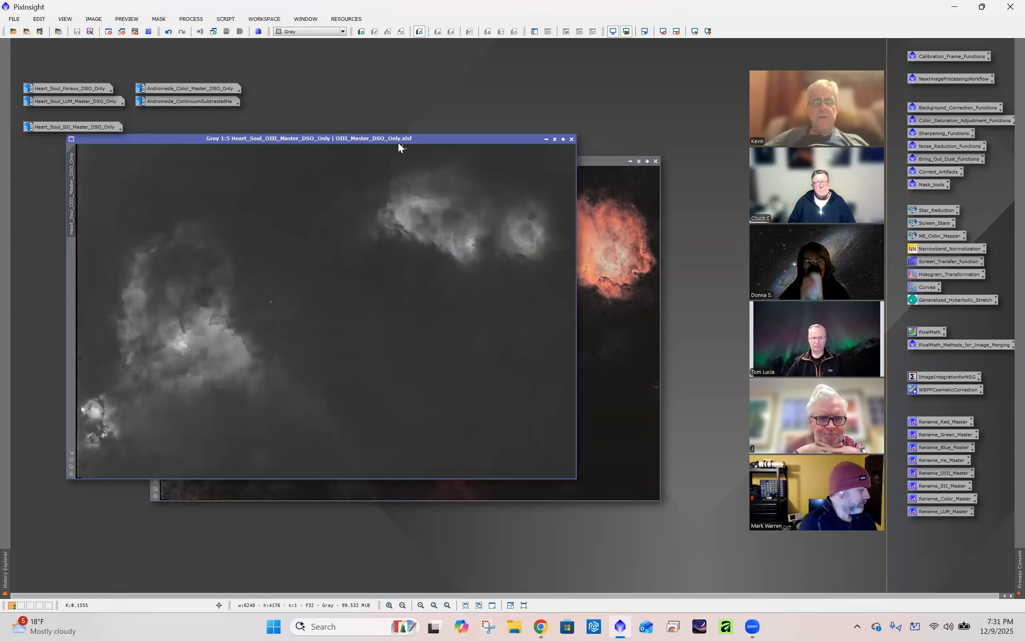
{"action": "left_click_drag", "start_coordinate": [371, 138], "coordinate": [464, 80]}
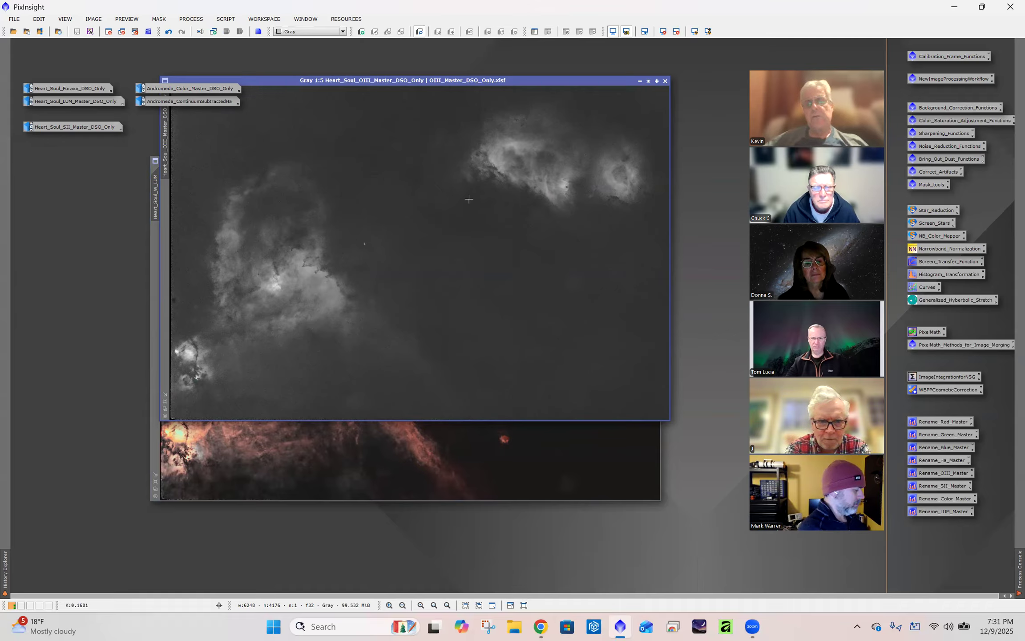
{"action": "left_click", "coordinate": [639, 82]}
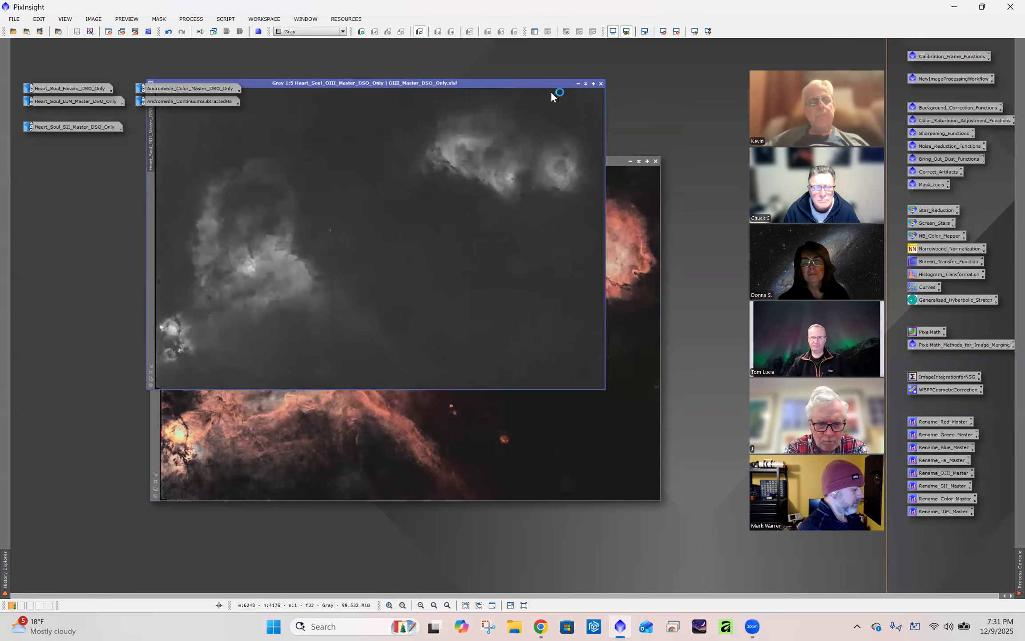
{"action": "double_click", "coordinate": [81, 128]}
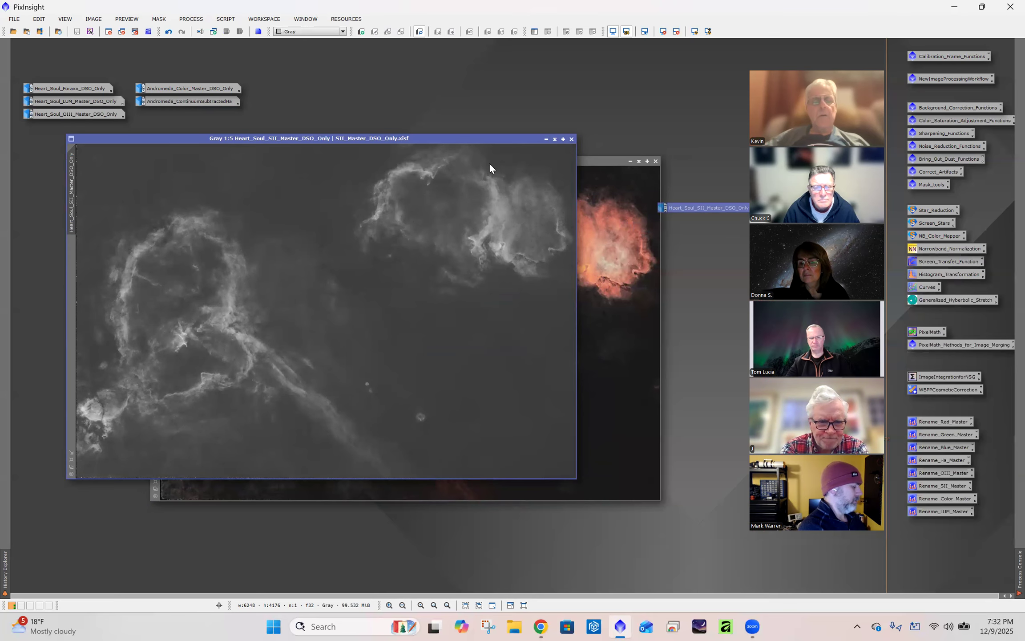
{"action": "left_click", "coordinate": [546, 138]}
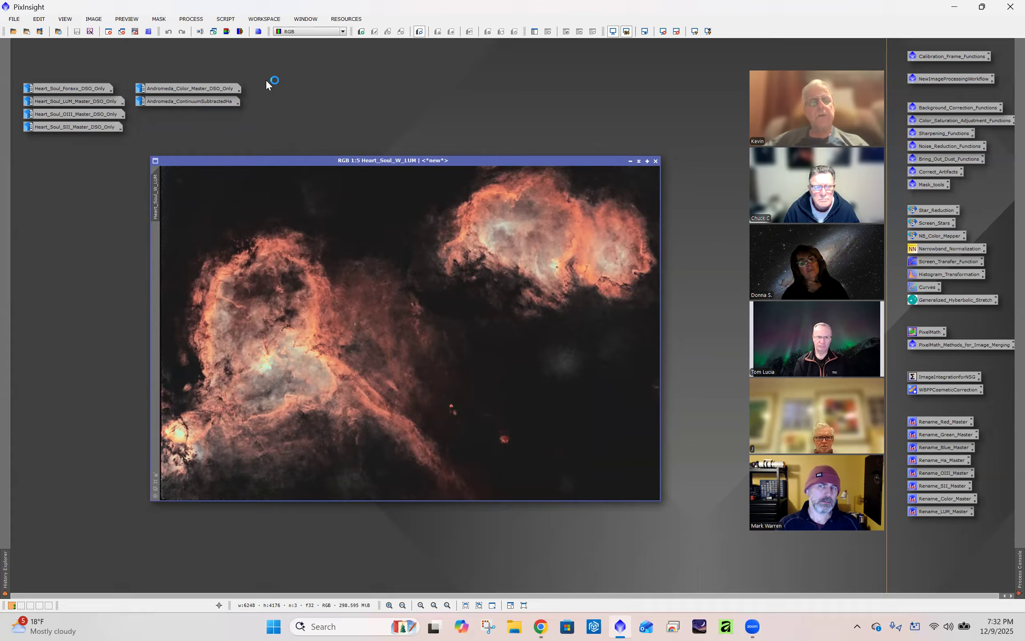
- Run the ImageBlend script with Heart_Soul_W_LUM as base and choose Heart_Soul_OIII_Master_DSO_Only as the blend image
{"action": "left_click", "coordinate": [224, 19]}
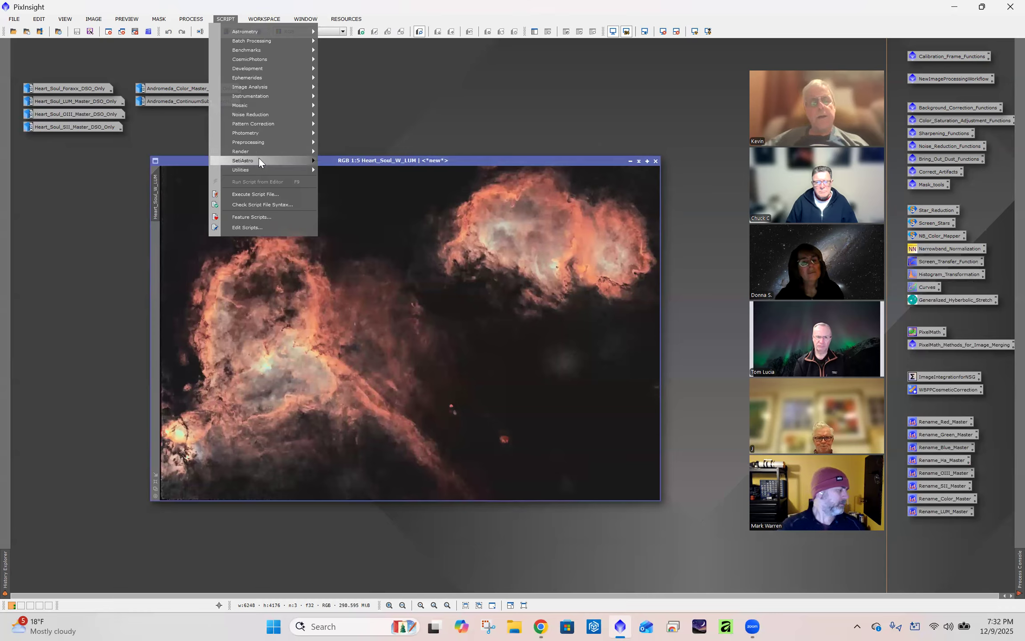
{"action": "mouse_move", "coordinate": [259, 159]}
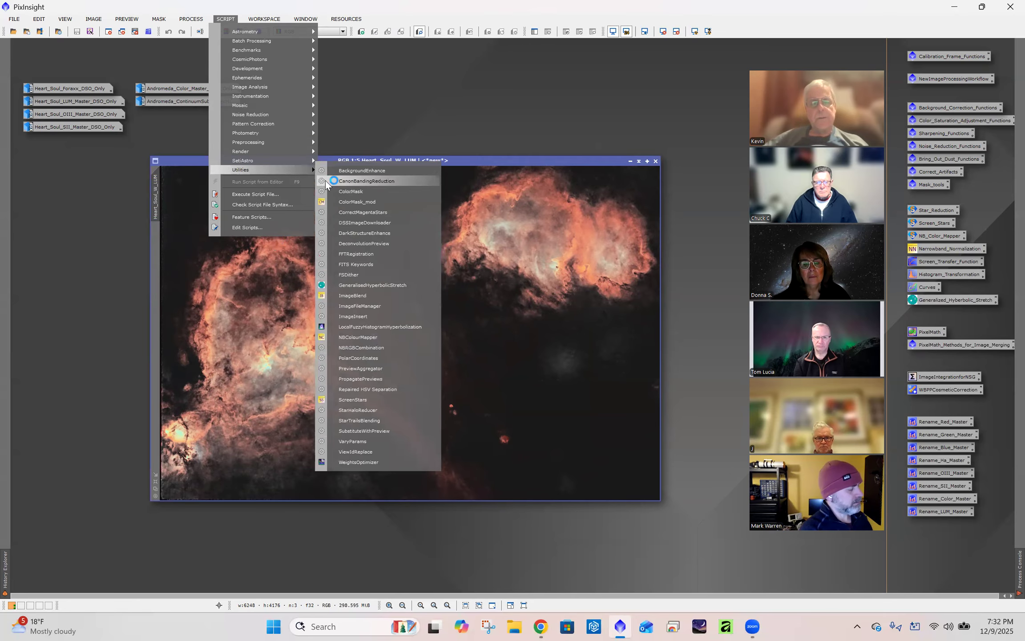
{"action": "left_click", "coordinate": [367, 295]}
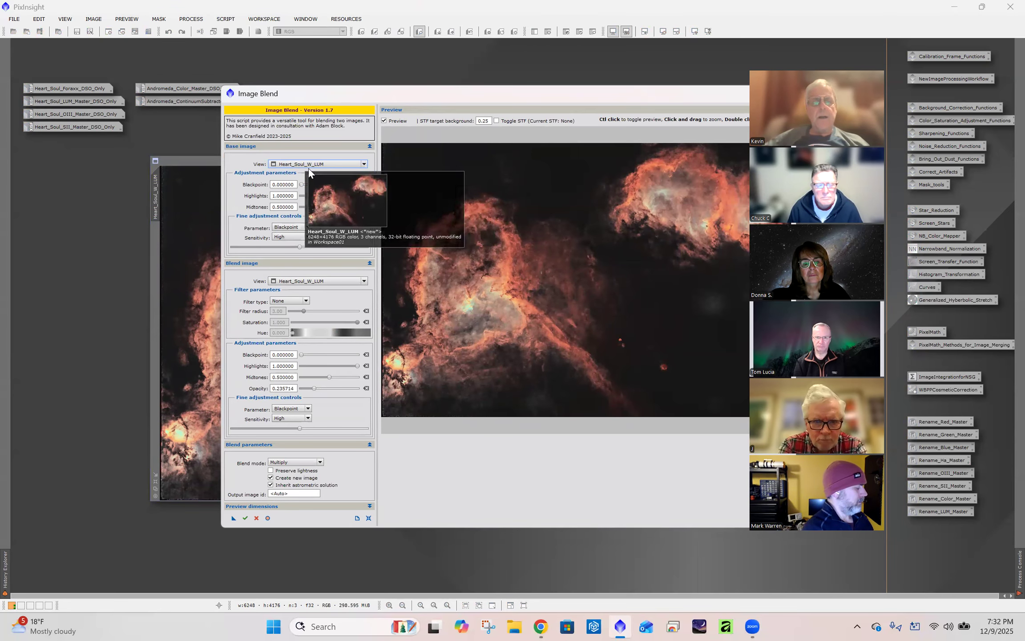
{"action": "left_click", "coordinate": [365, 280]}
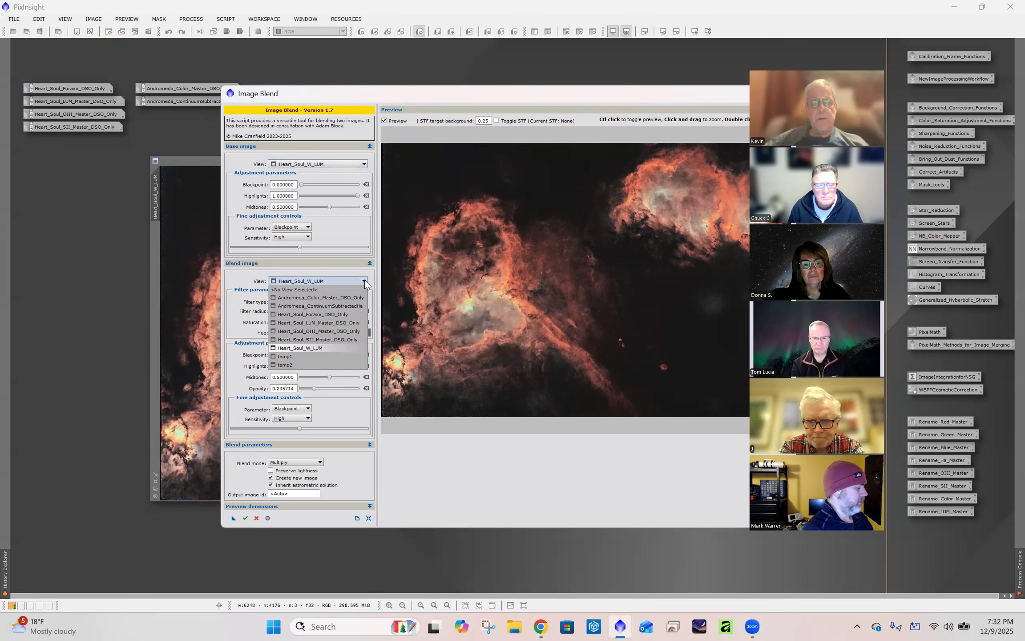
{"action": "left_click", "coordinate": [346, 331]}
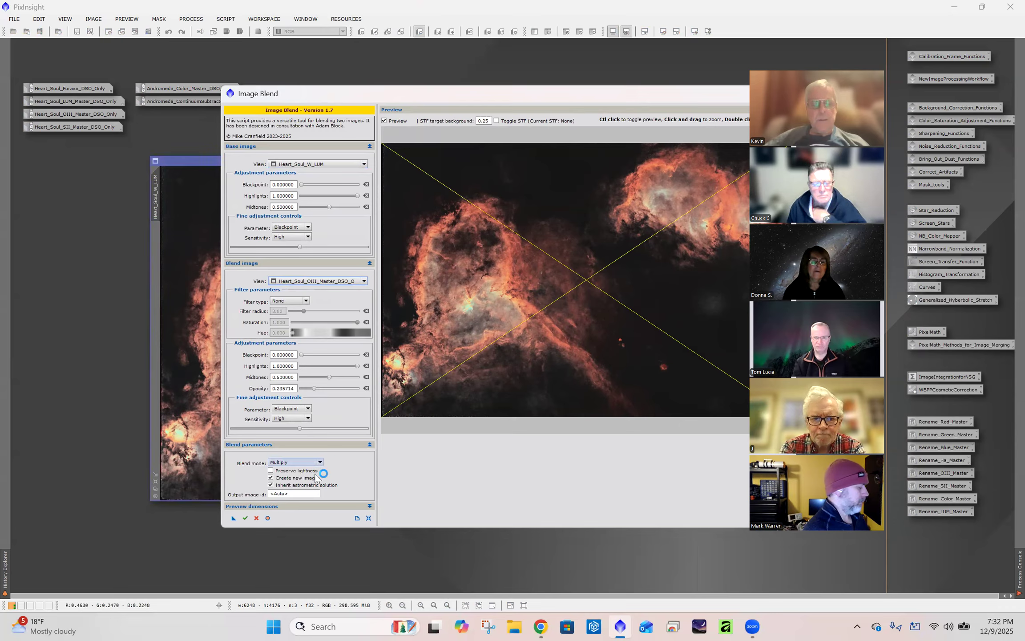
- Set the blend mode to Replace and reset the blend image's opacity to 1
{"action": "left_click", "coordinate": [320, 461]}
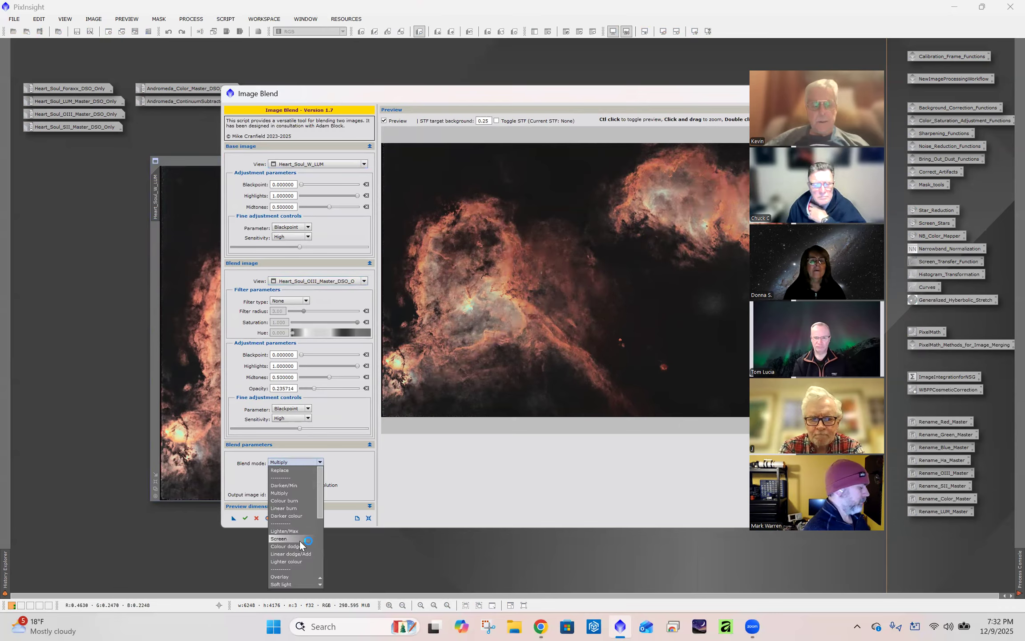
{"action": "left_click", "coordinate": [292, 471]}
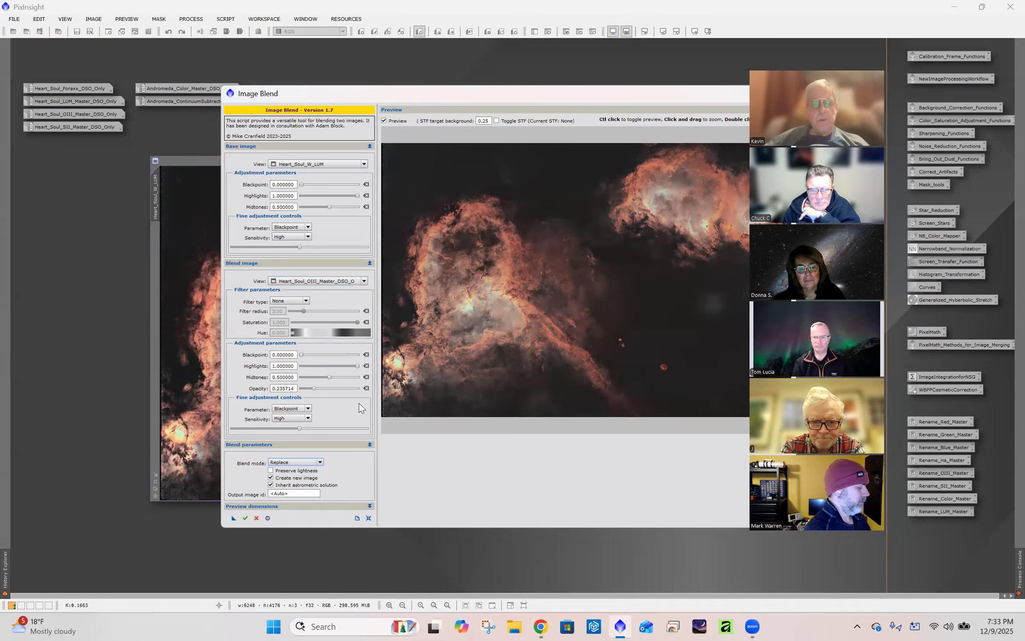
{"action": "left_click", "coordinate": [366, 389]}
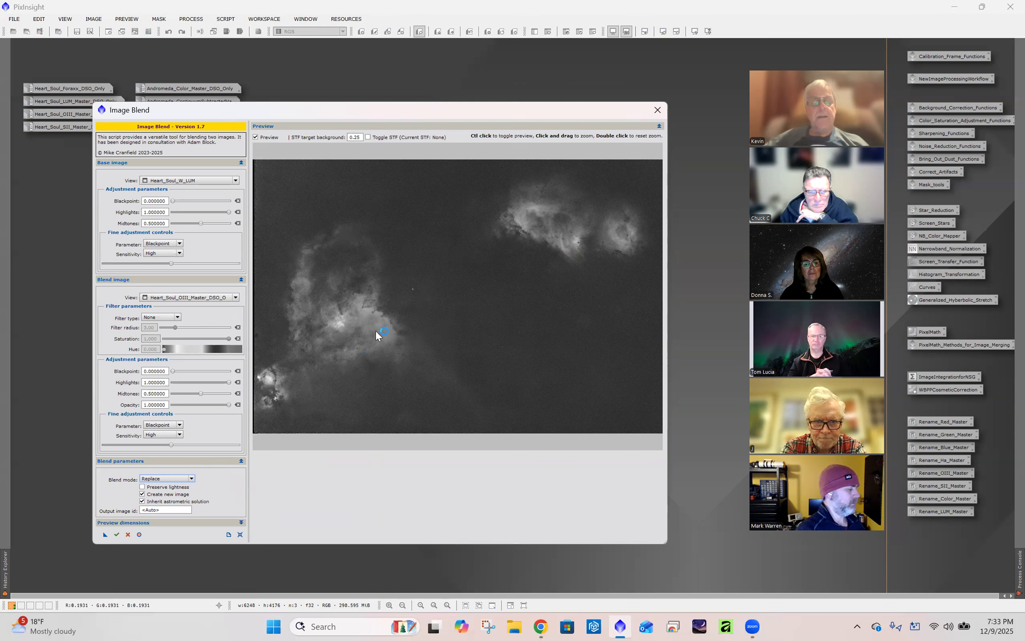
- Set the blend mode to Screen and colorize the OIII blend image with the Colour filter at a blue hue of about 206
{"action": "left_click", "coordinate": [188, 478]}
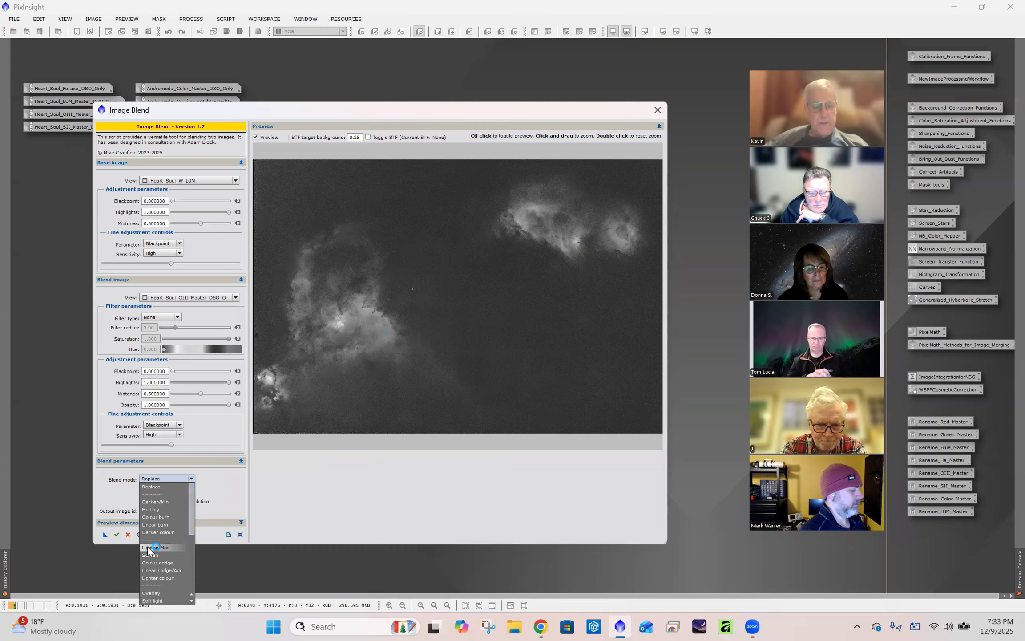
{"action": "left_click", "coordinate": [152, 555]}
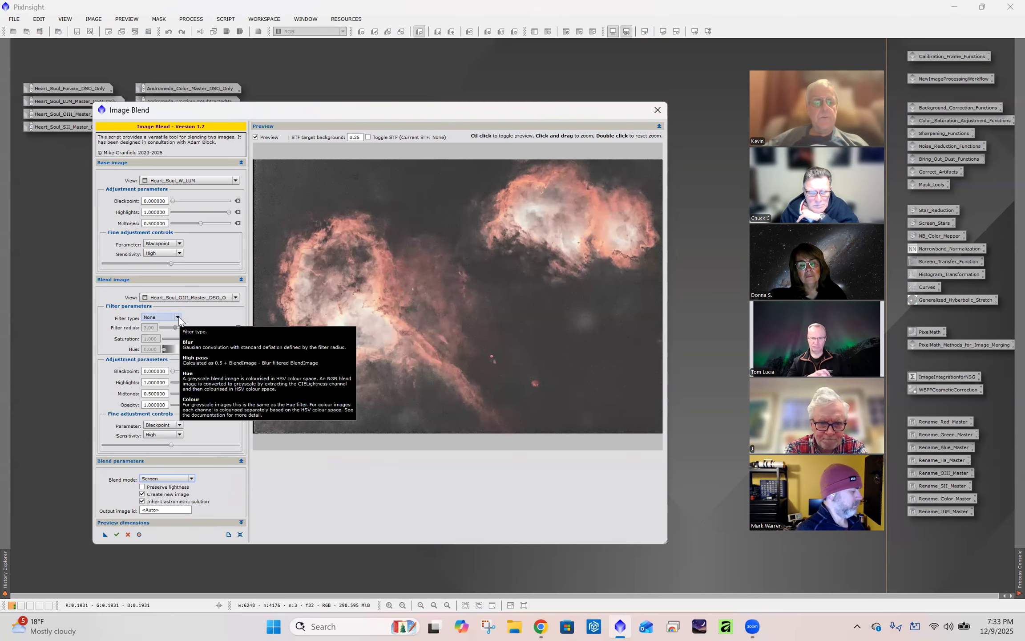
{"action": "left_click", "coordinate": [177, 316]}
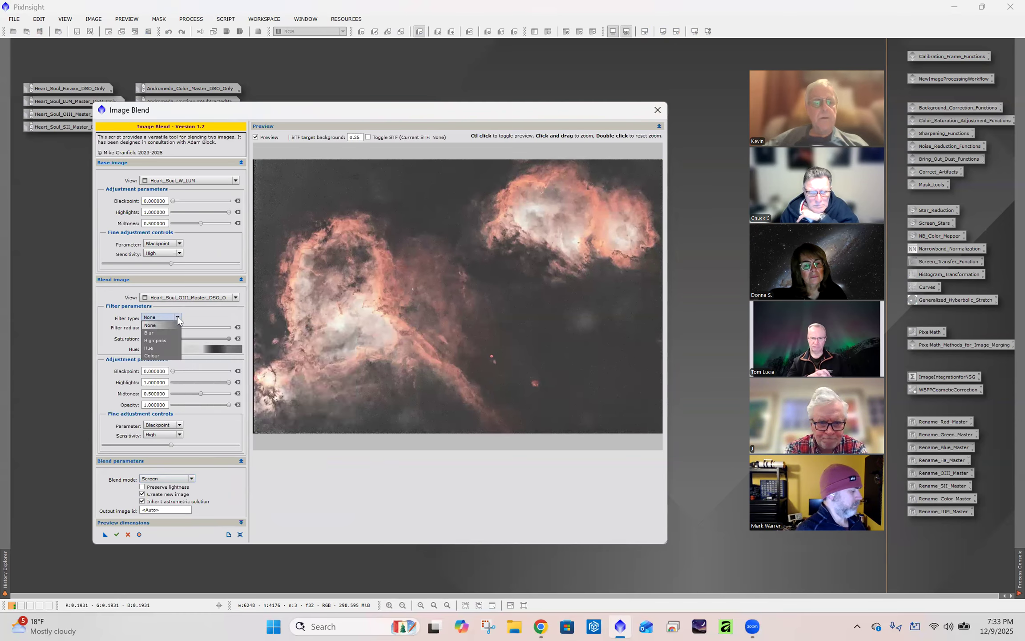
{"action": "left_click", "coordinate": [160, 355]}
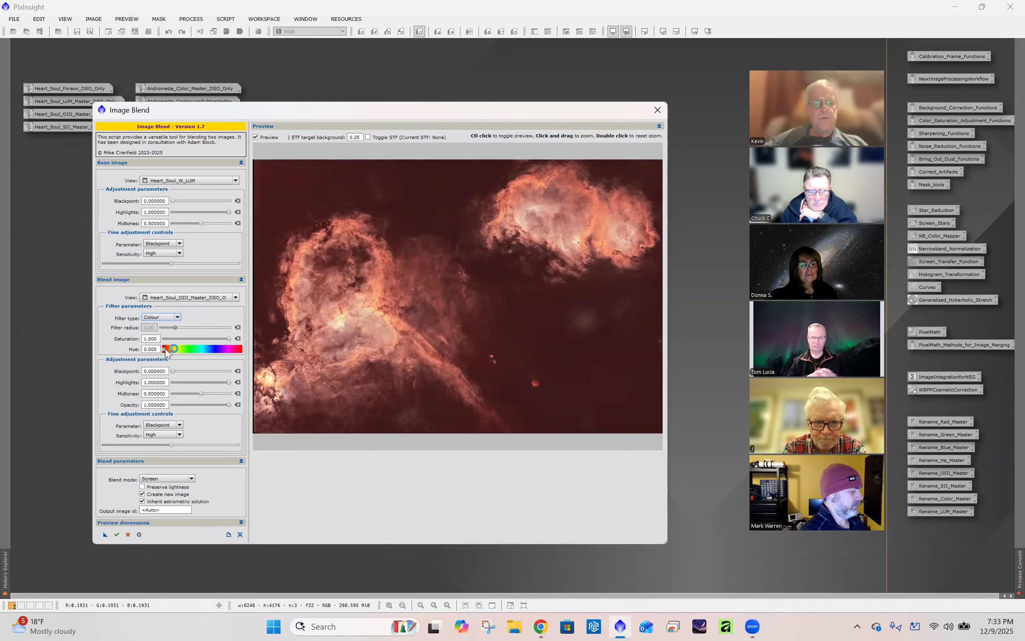
{"action": "left_click_drag", "start_coordinate": [164, 351], "coordinate": [204, 352]}
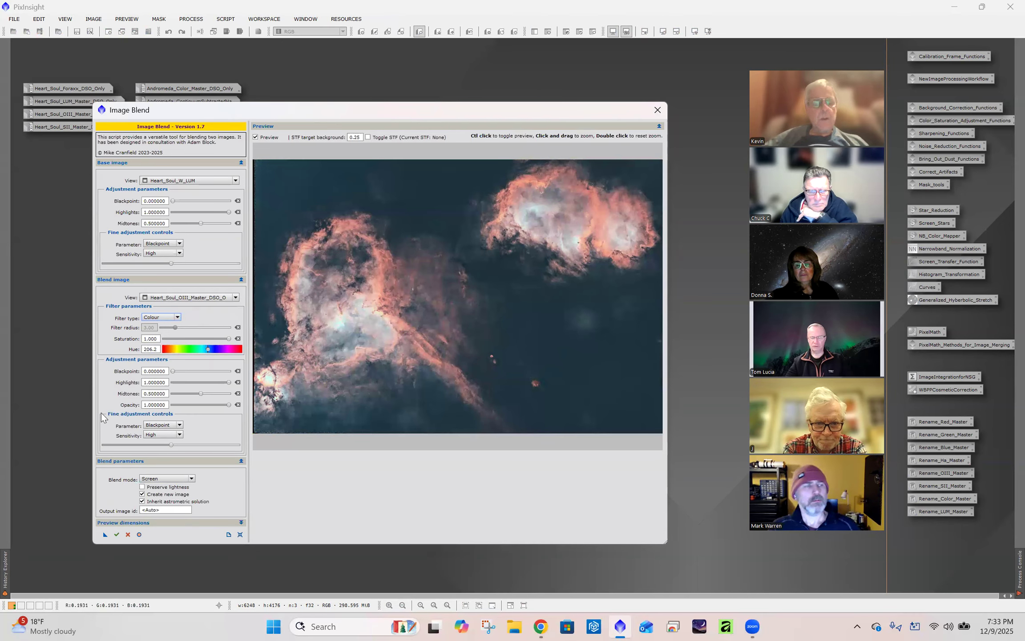
- Switch the blend mode to Replace to isolate the colorized OIII image and tune its hue to 195
{"action": "left_click", "coordinate": [192, 479]}
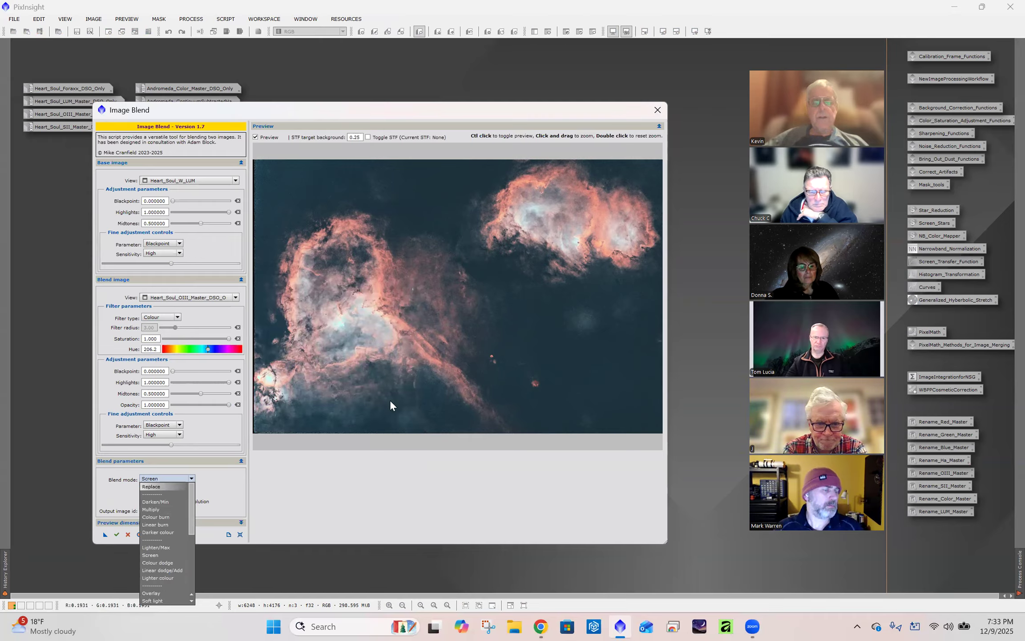
{"action": "key", "text": "Return"}
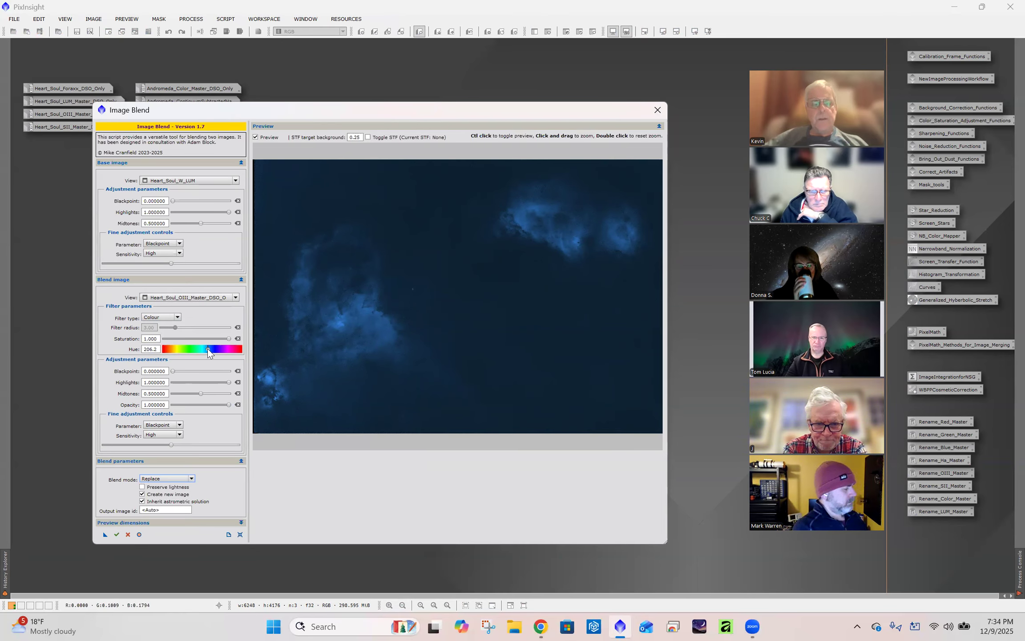
{"action": "left_click_drag", "start_coordinate": [208, 348], "coordinate": [206, 348]}
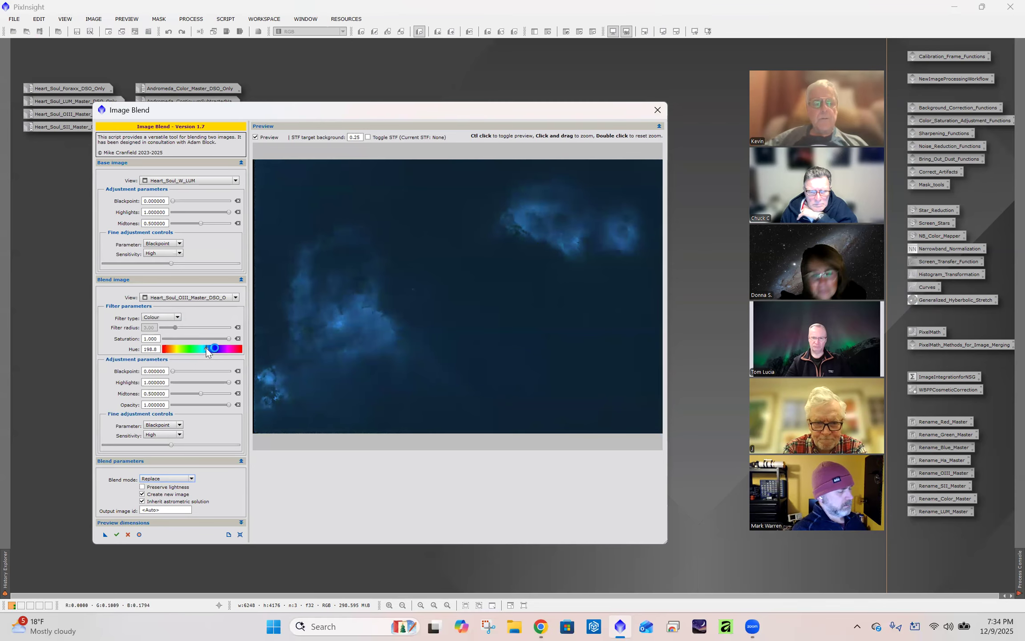
{"action": "left_click", "coordinate": [208, 349]}
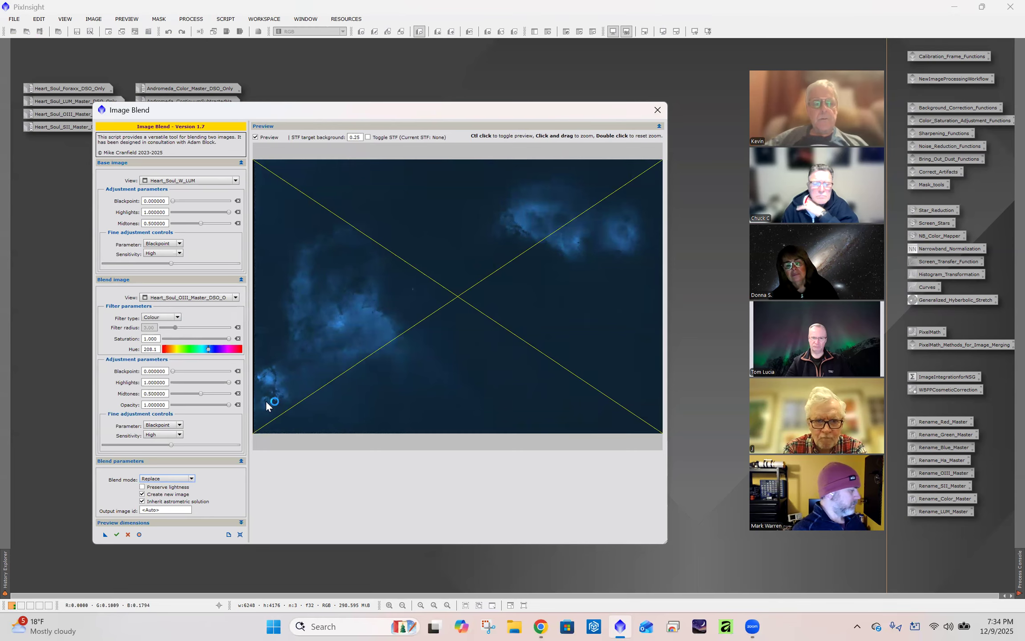
{"action": "left_click", "coordinate": [207, 350]}
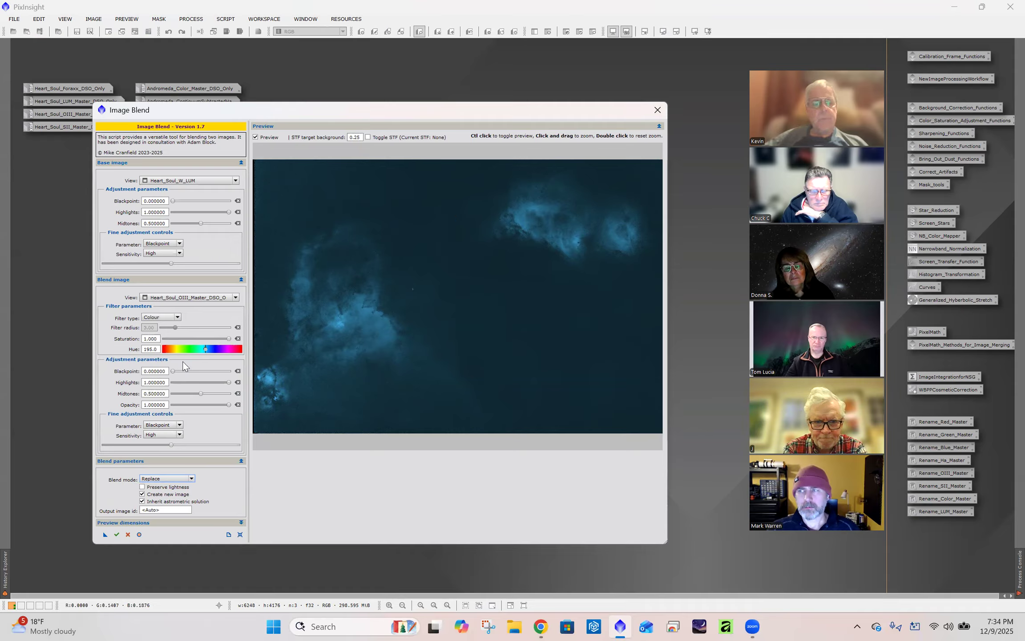
- Raise the blend image's blackpoint to about 0.114 and lower its highlights to about 0.636
{"action": "left_click_drag", "start_coordinate": [174, 374], "coordinate": [178, 373]}
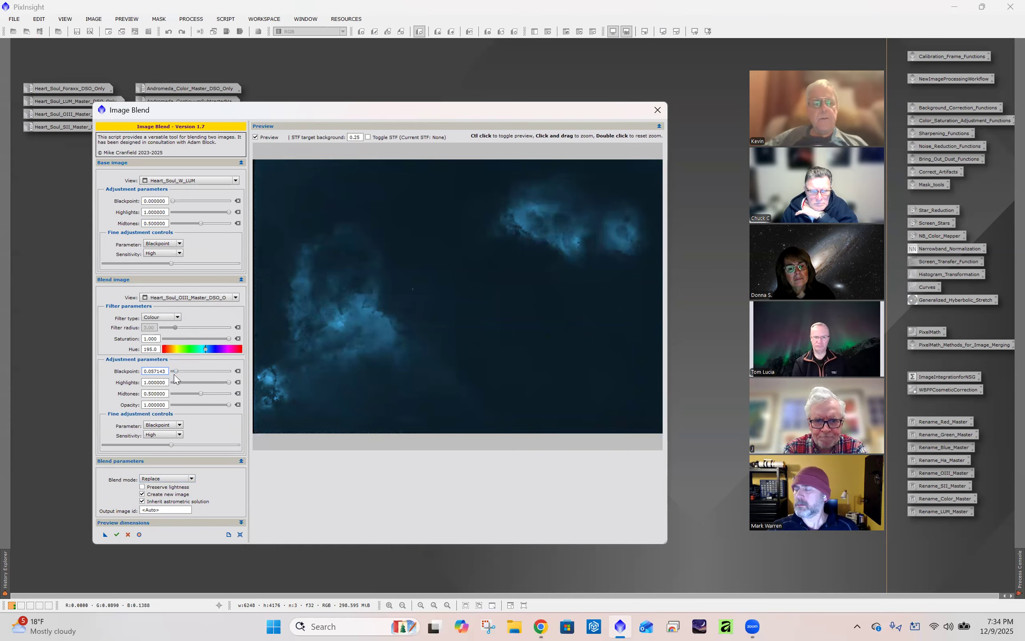
{"action": "left_click_drag", "start_coordinate": [177, 370], "coordinate": [180, 370]}
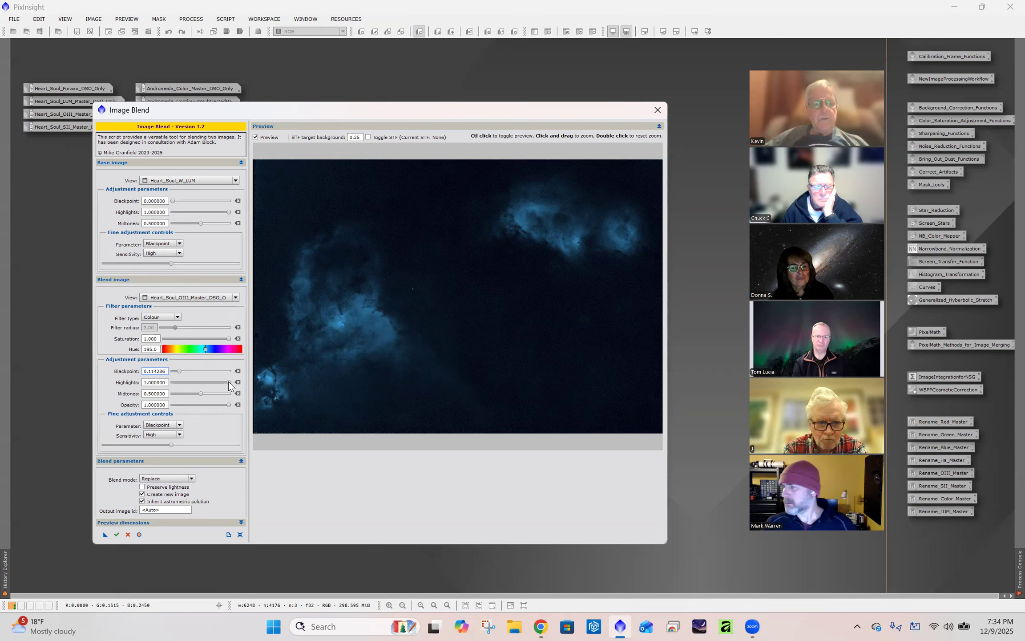
{"action": "left_click_drag", "start_coordinate": [228, 383], "coordinate": [213, 382]}
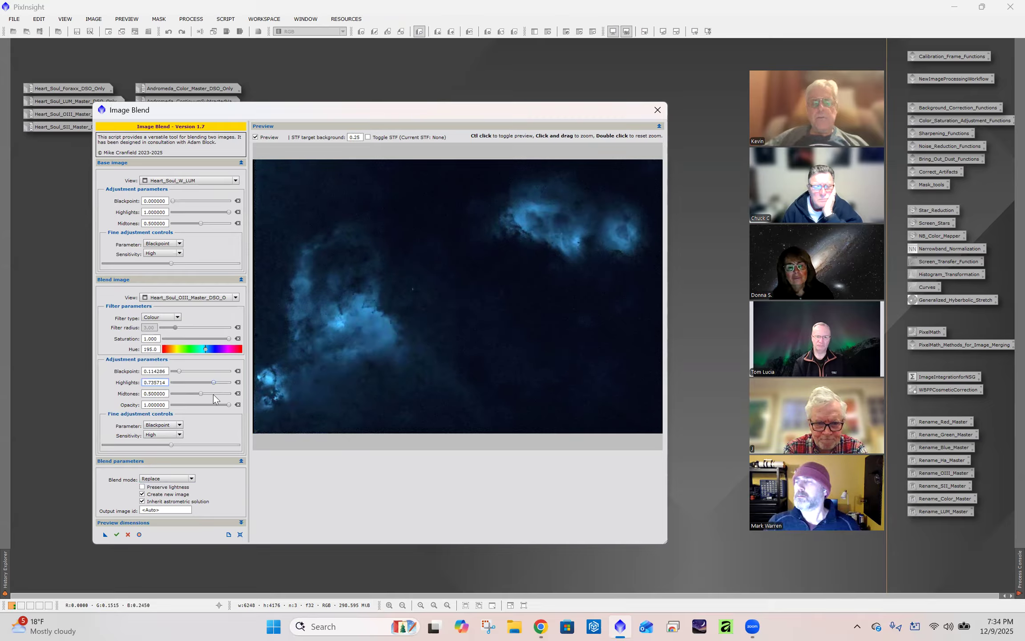
{"action": "left_click_drag", "start_coordinate": [213, 382], "coordinate": [210, 382]}
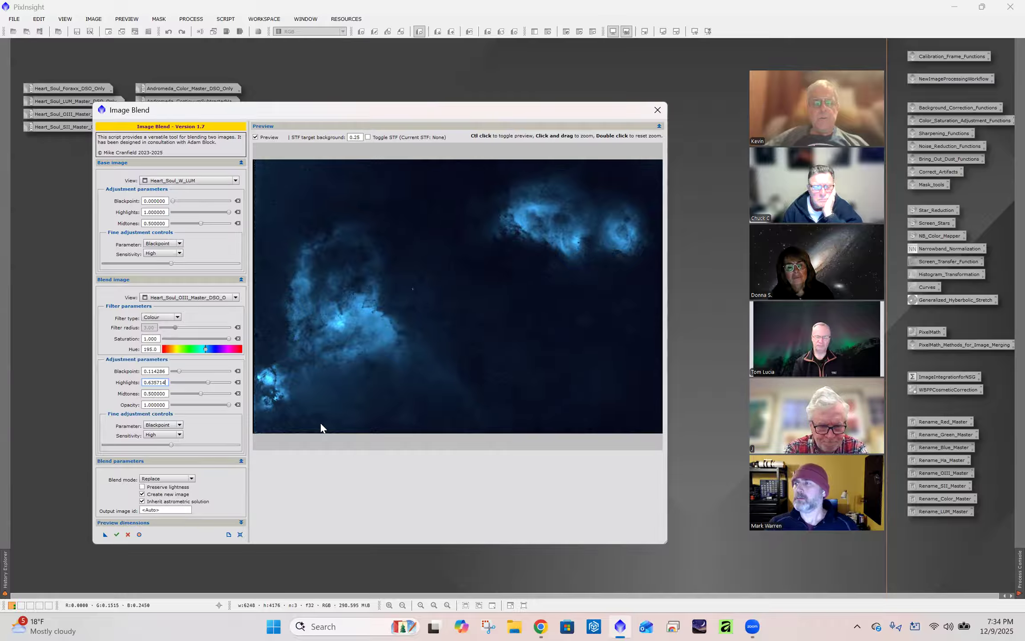
- Return the blend mode to Screen and compare the blended result with the base image by toggling the preview off and on
{"action": "left_click", "coordinate": [191, 478]}
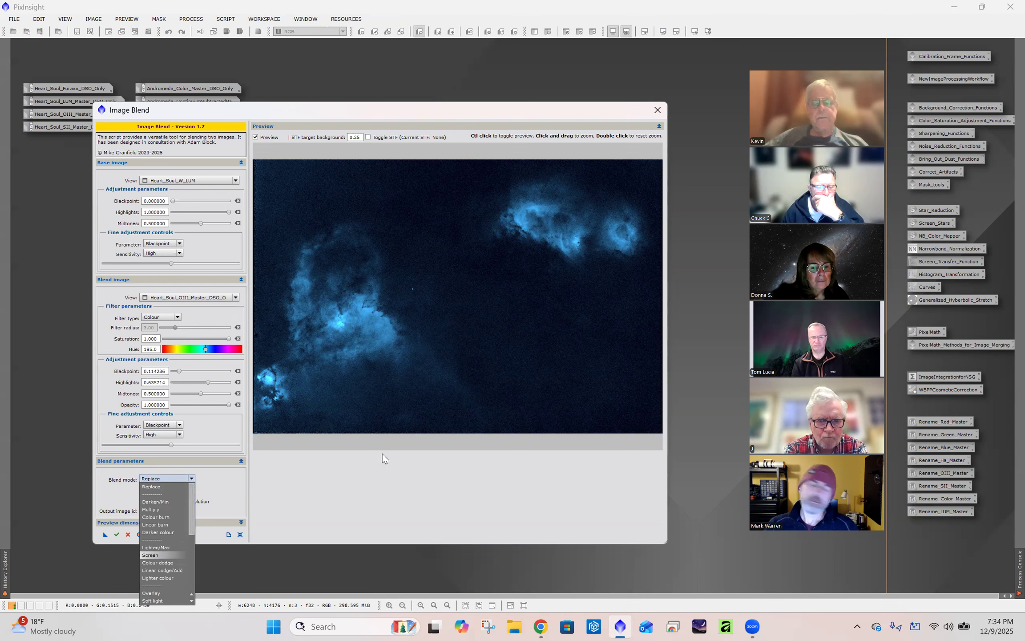
{"action": "key", "text": "Return"}
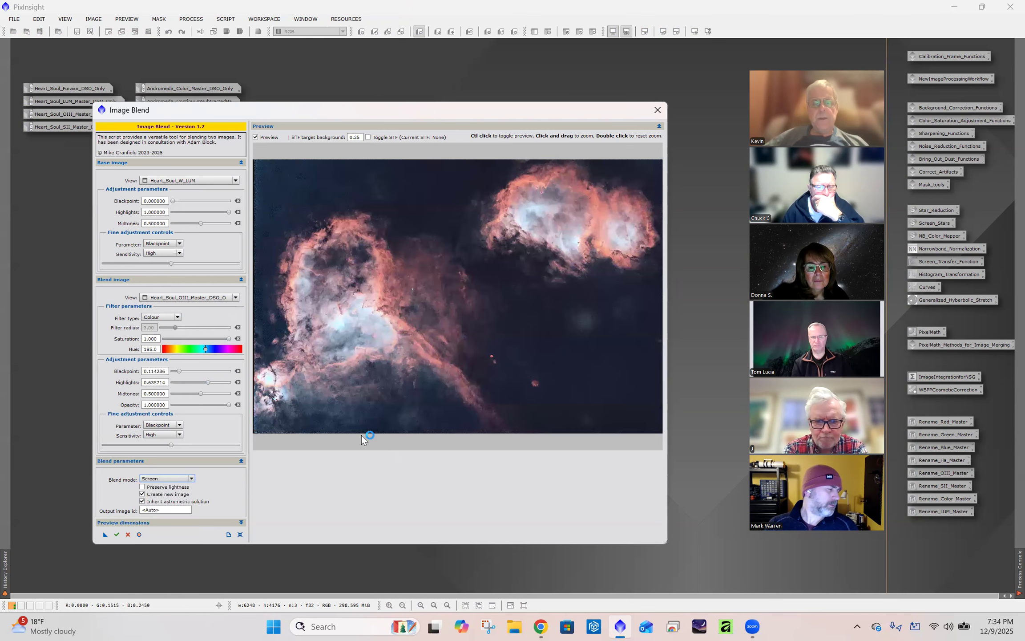
{"action": "left_click", "coordinate": [256, 137]}
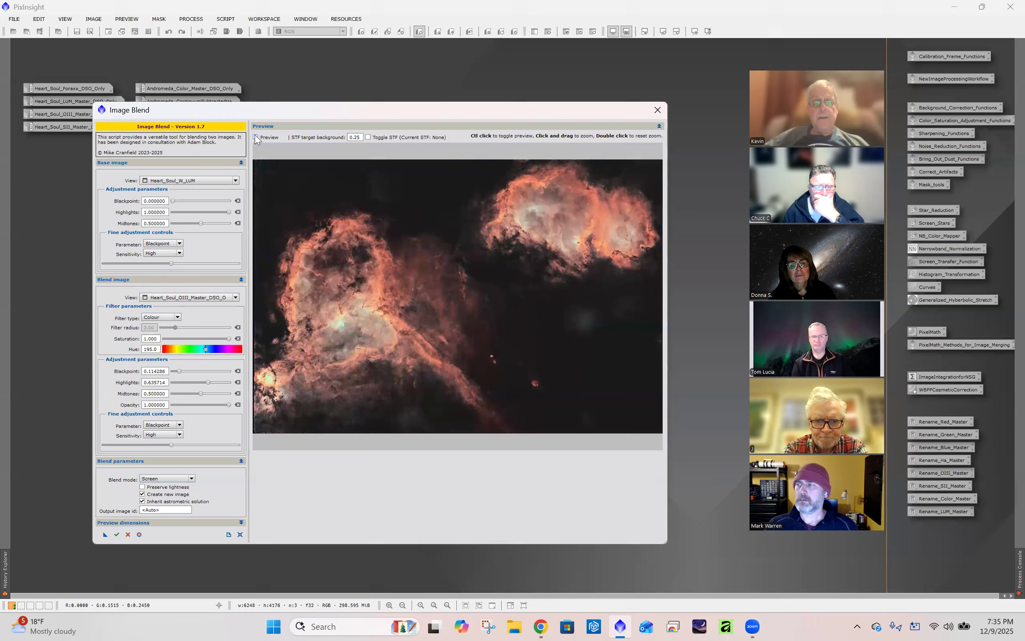
{"action": "left_click", "coordinate": [256, 137]}
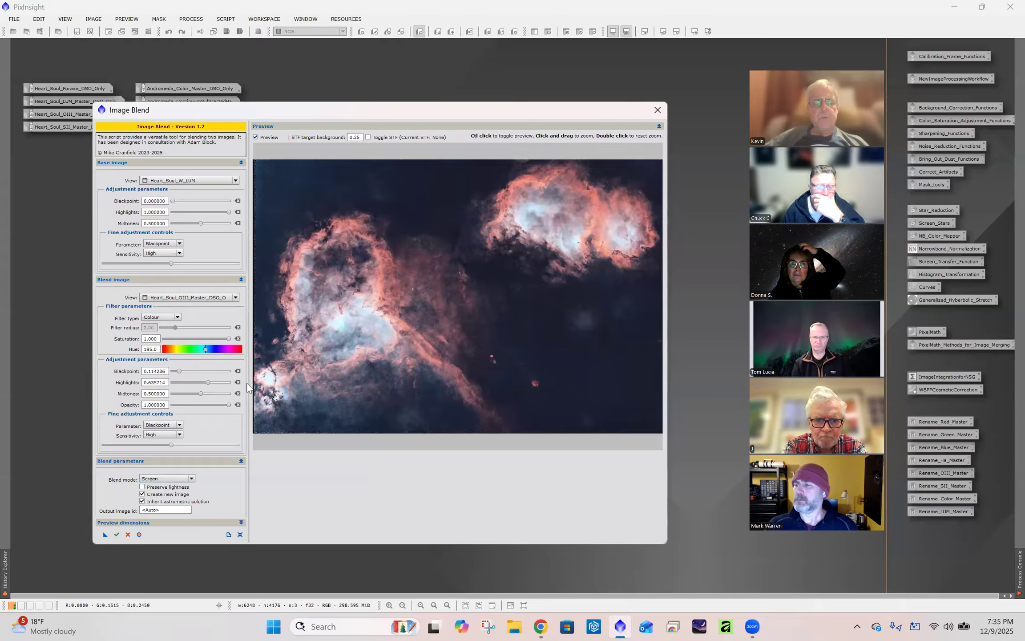
- Lower the blend image's opacity to about 0.714 and compare the blend with the base image by toggling the preview off and on
{"action": "left_click_drag", "start_coordinate": [229, 405], "coordinate": [213, 405]}
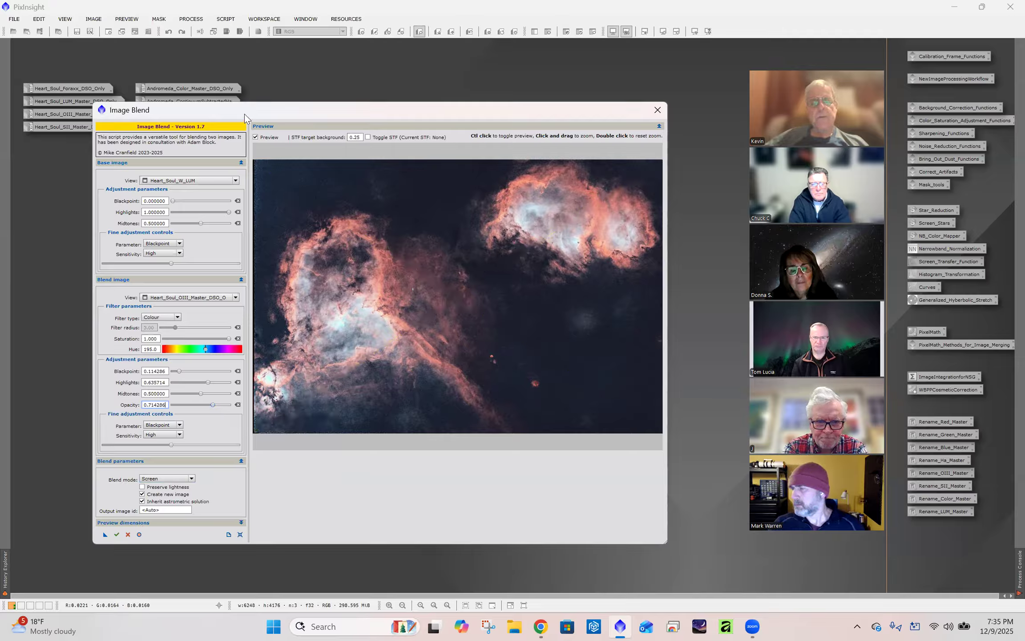
{"action": "left_click", "coordinate": [256, 138]}
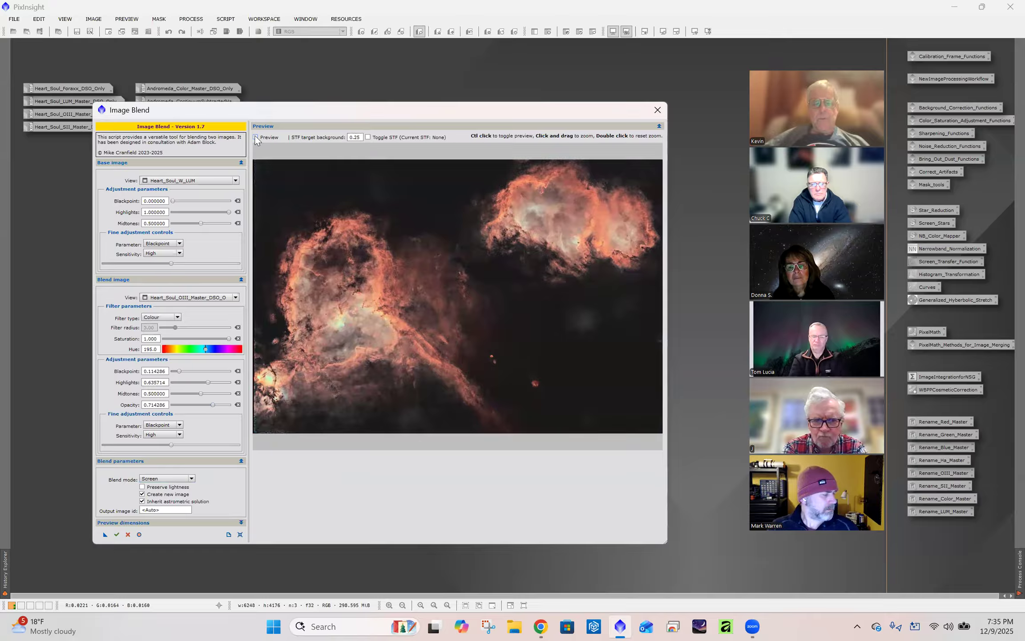
{"action": "left_click", "coordinate": [256, 138]}
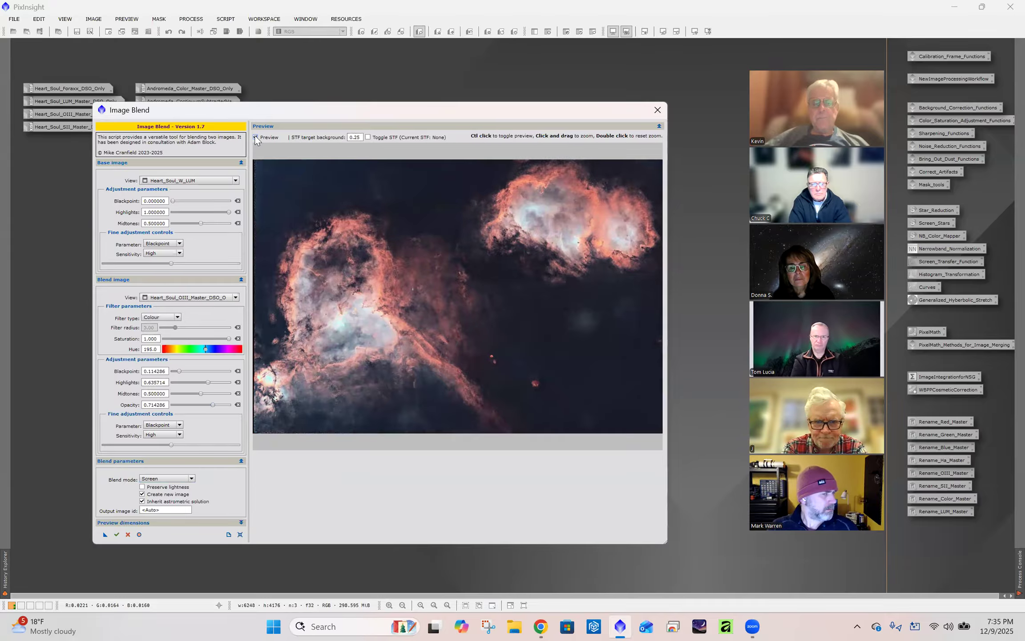
{"action": "left_click", "coordinate": [256, 138]}
{"action": "left_click", "coordinate": [256, 138]}
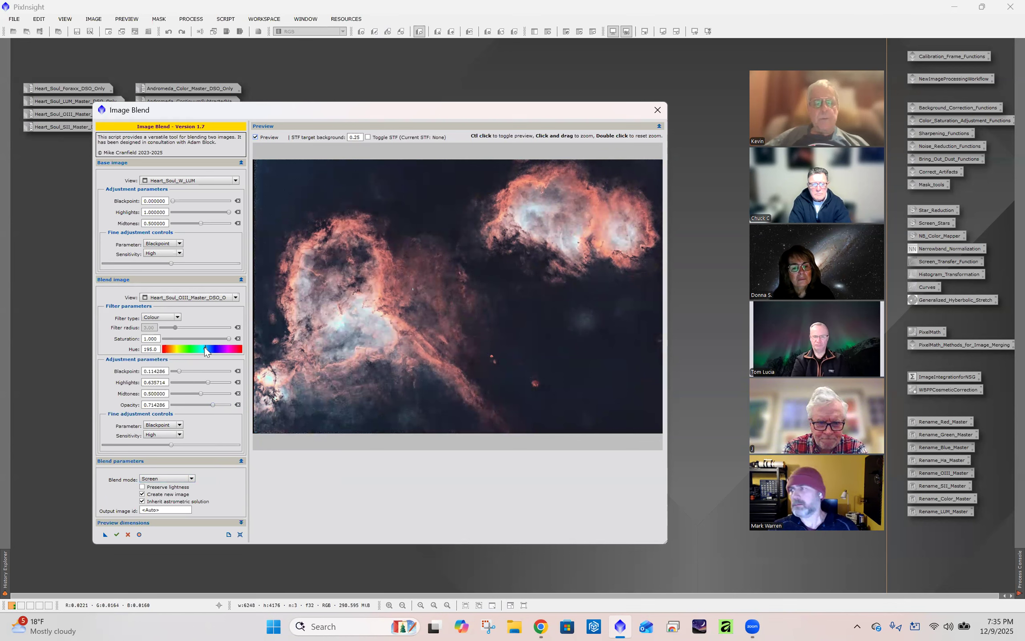
- Shift the OIII blend image's hue to 213.8, then isolate it with Replace blend mode and its opacity reset to 1
{"action": "left_click_drag", "start_coordinate": [205, 347], "coordinate": [209, 347]}
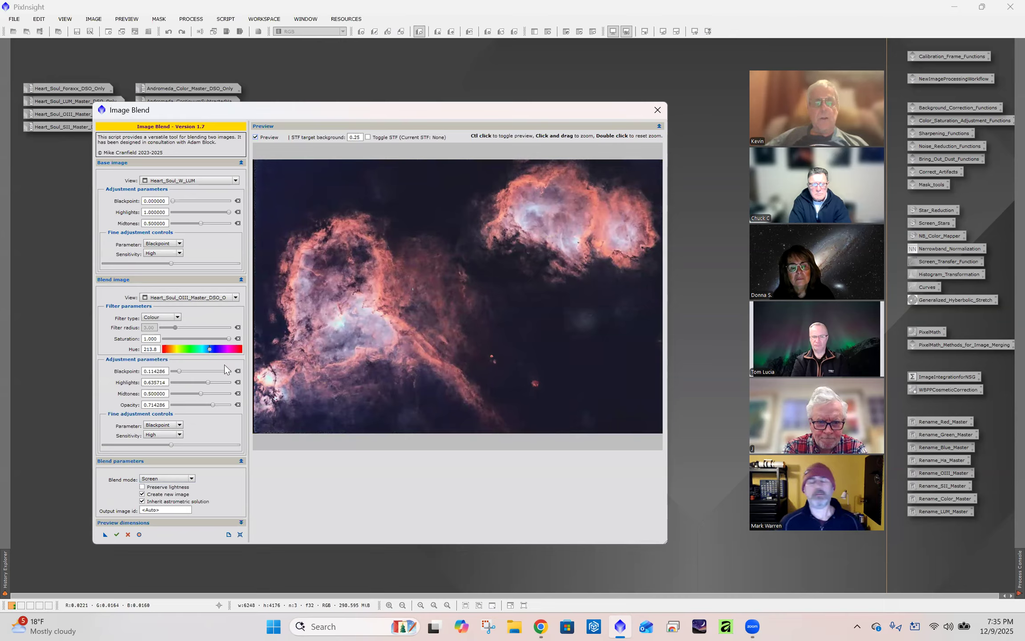
{"action": "left_click", "coordinate": [167, 479]}
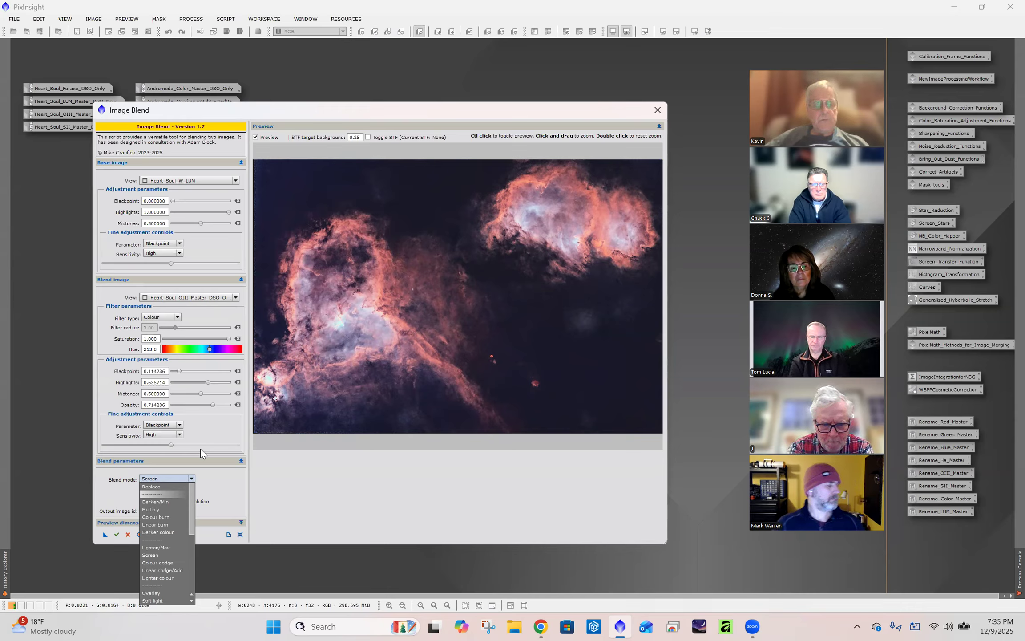
{"action": "key", "text": "Return"}
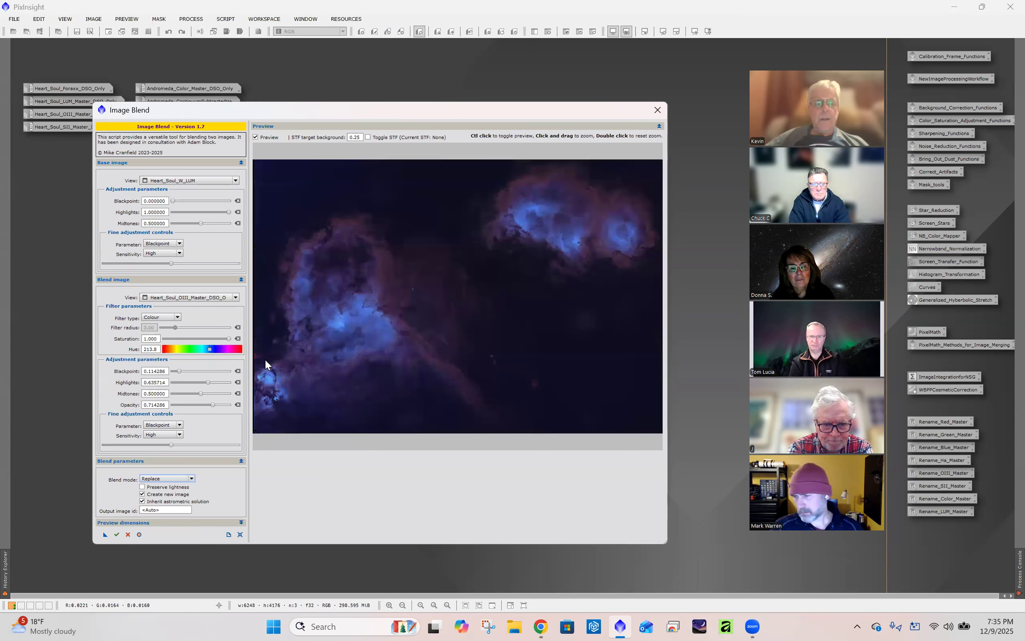
{"action": "left_click", "coordinate": [238, 404]}
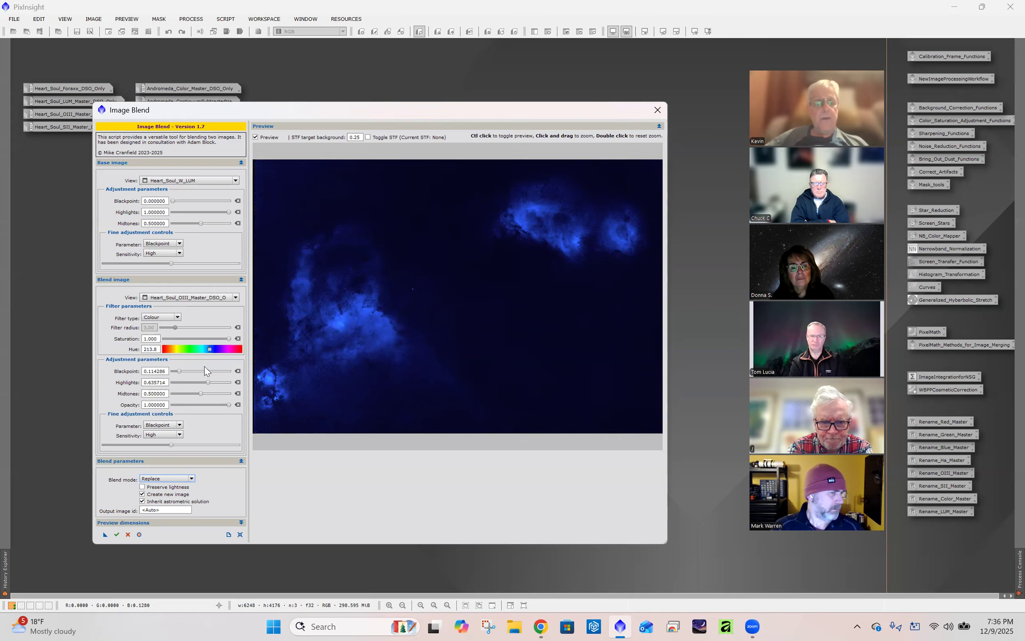
- Set the blend image's blackpoint to about 0.243, highlights to 0.6 and midtones to about 0.407
{"action": "left_click_drag", "start_coordinate": [178, 371], "coordinate": [180, 371]}
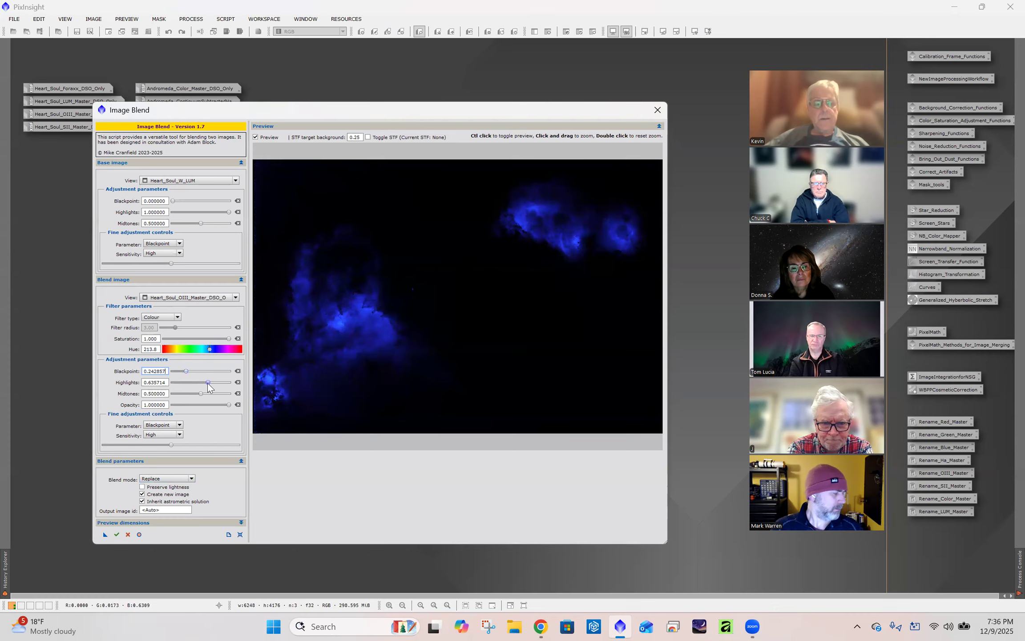
{"action": "left_click_drag", "start_coordinate": [207, 383], "coordinate": [195, 379]}
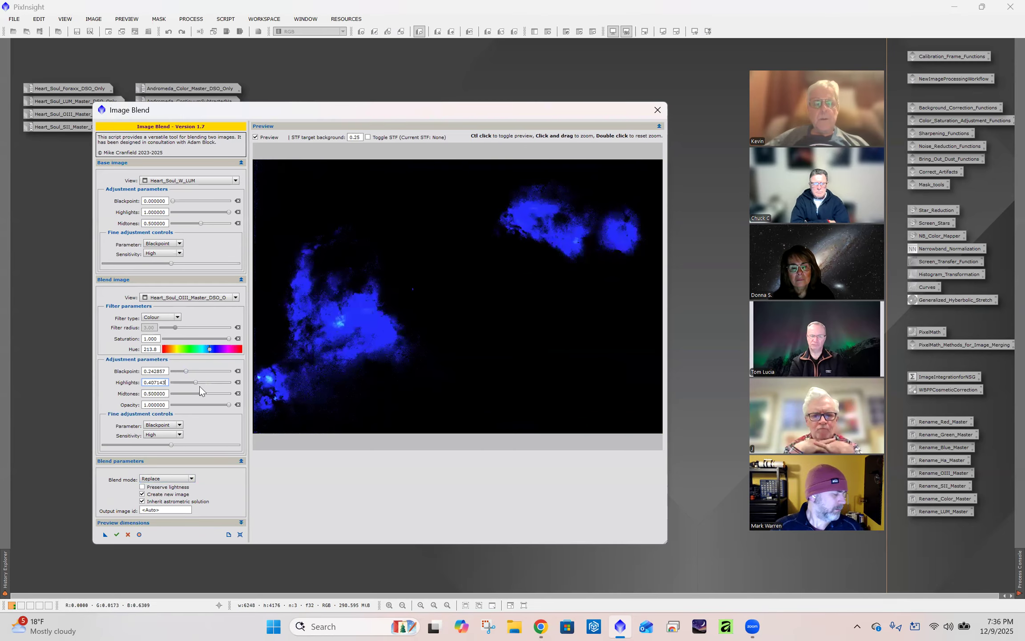
{"action": "left_click_drag", "start_coordinate": [197, 381], "coordinate": [206, 383]}
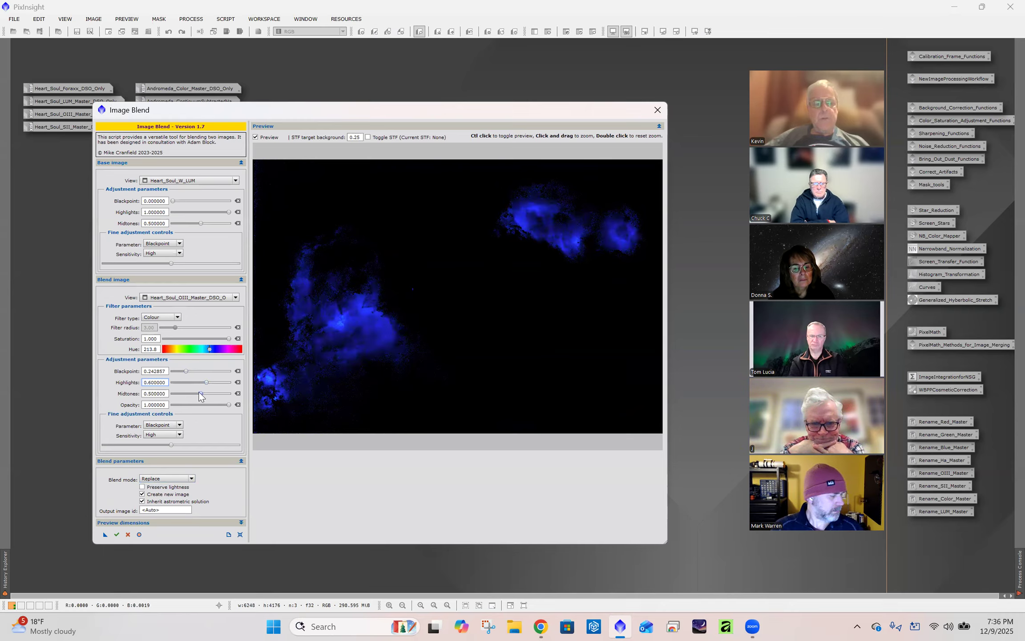
{"action": "left_click_drag", "start_coordinate": [201, 394], "coordinate": [210, 394]}
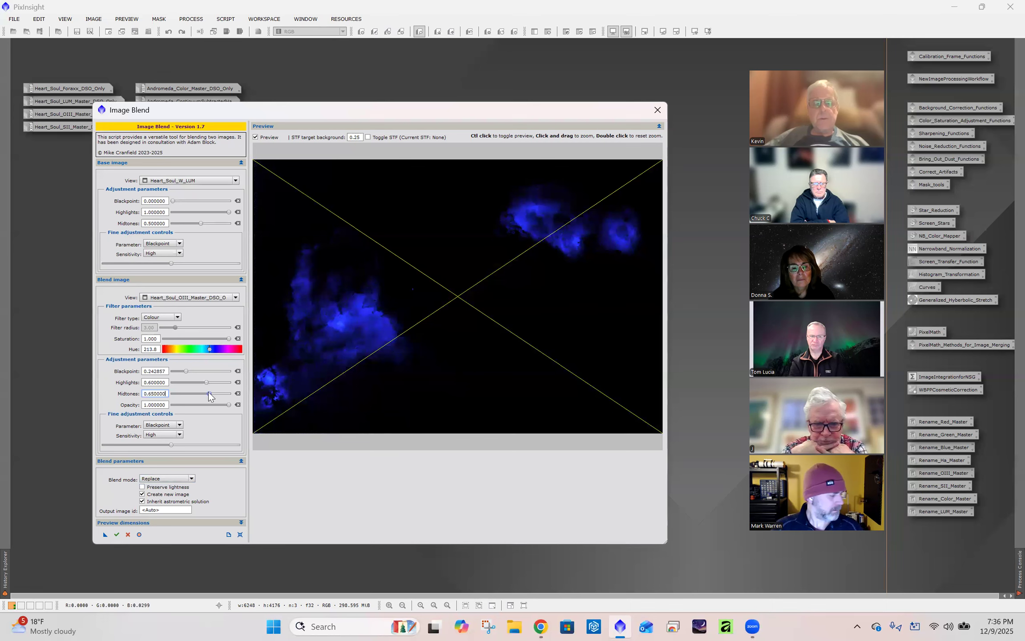
{"action": "left_click_drag", "start_coordinate": [209, 394], "coordinate": [195, 394]}
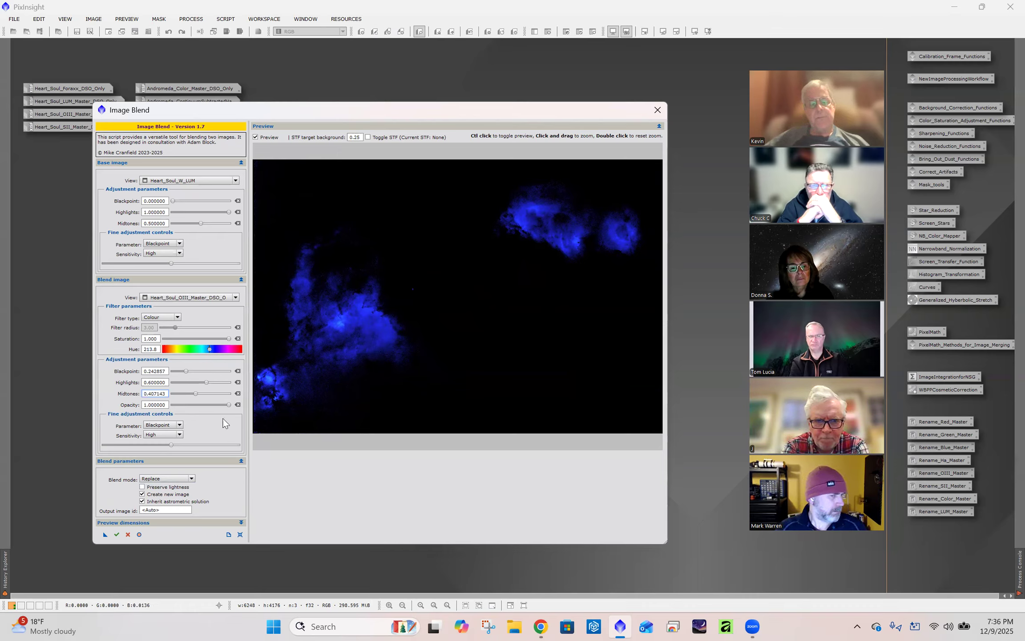
- Alternate the blend mode between Screen and Replace to compare the blended and isolated OIII views, ending on Screen
{"action": "left_click", "coordinate": [192, 479]}
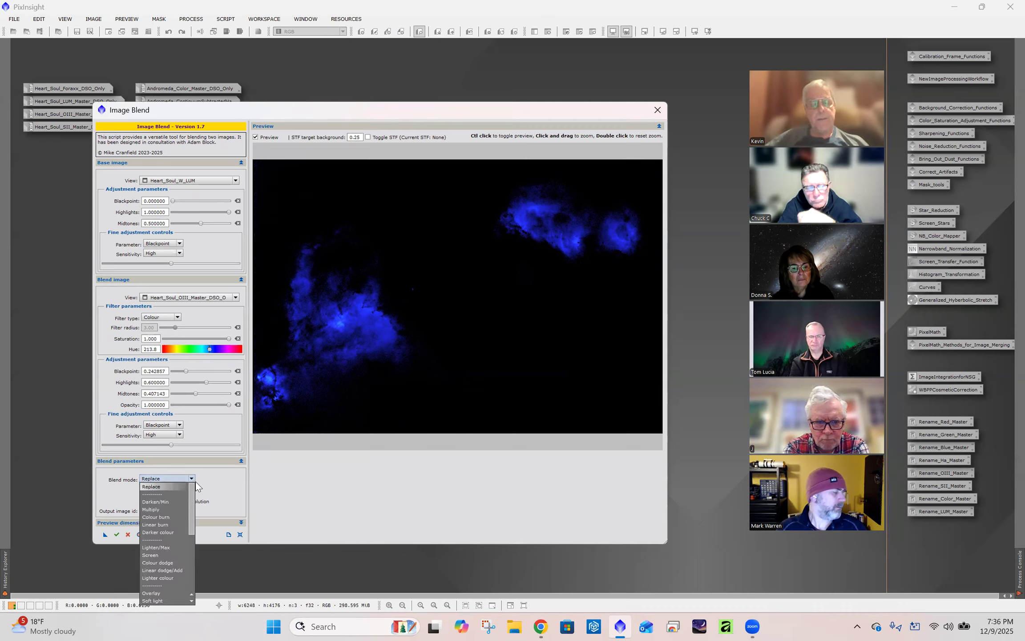
{"action": "left_click", "coordinate": [164, 555]}
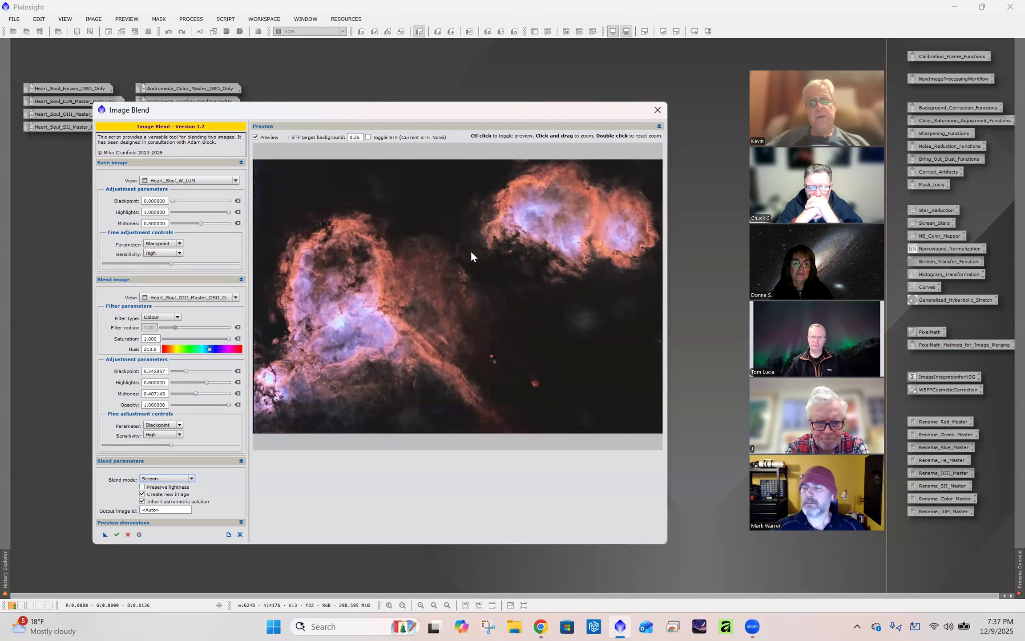
{"action": "left_click", "coordinate": [192, 479]}
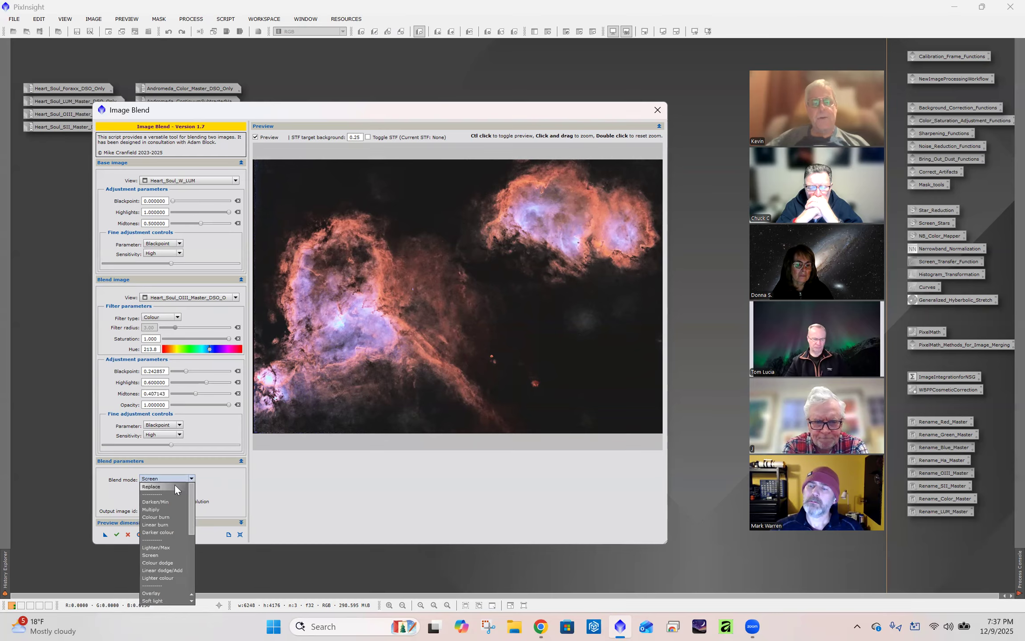
{"action": "left_click", "coordinate": [174, 487]}
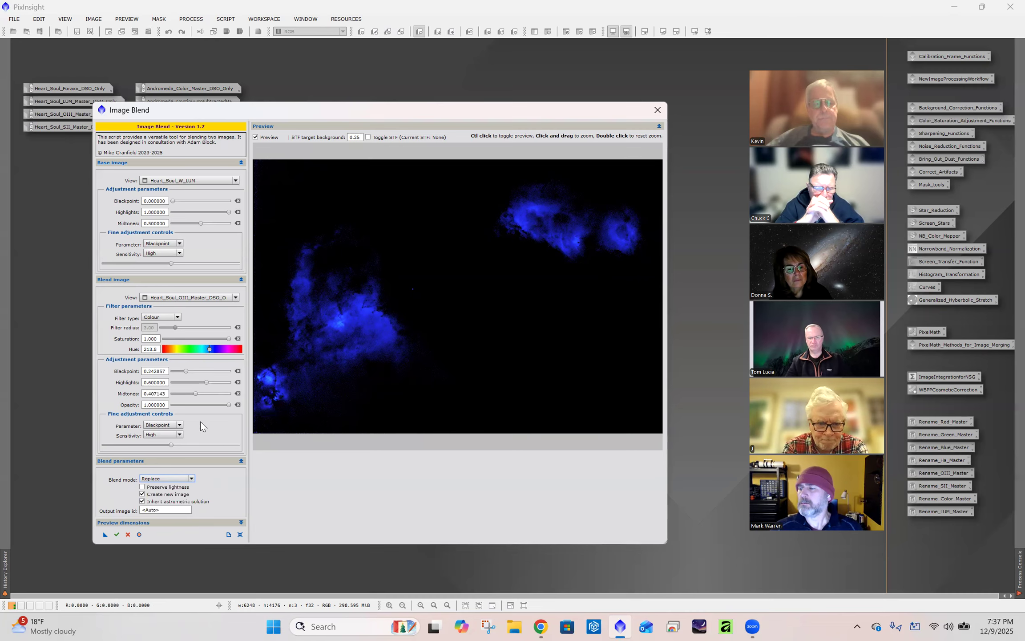
{"action": "left_click", "coordinate": [192, 475]}
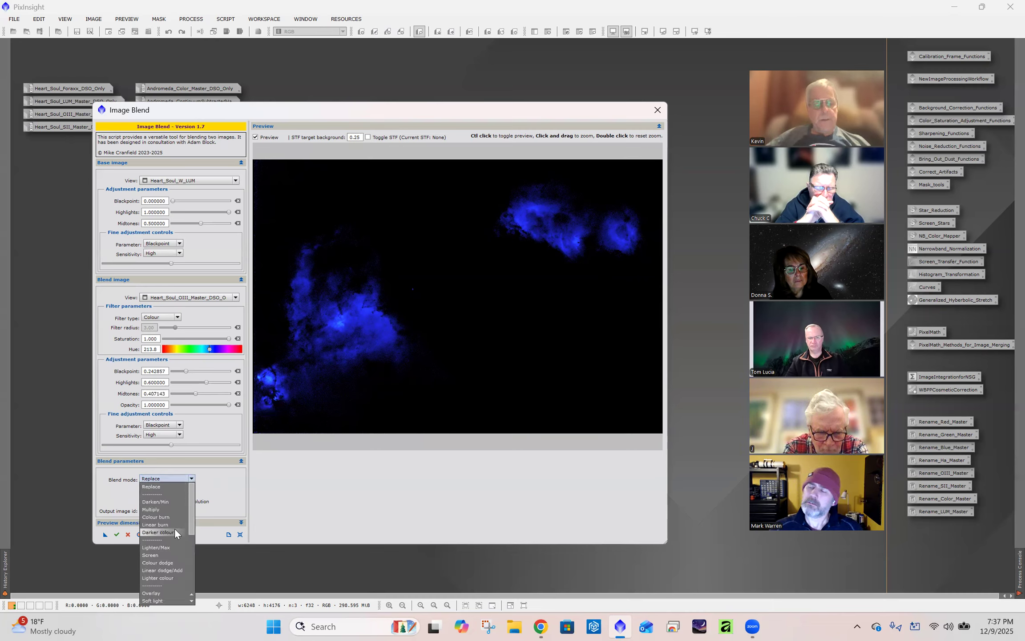
{"action": "left_click", "coordinate": [172, 553]}
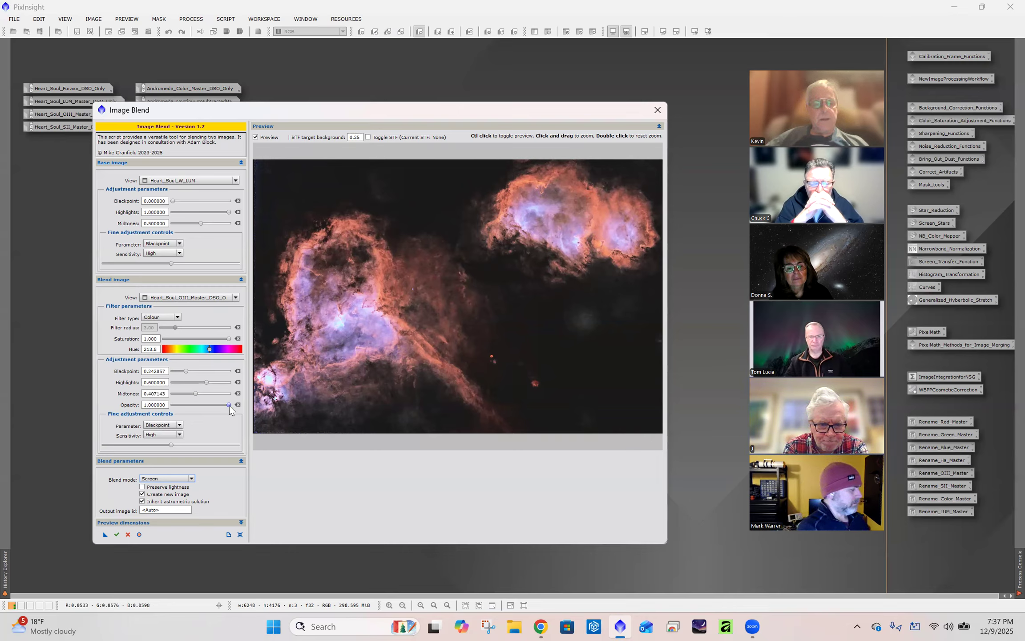
- Reduce the blend image's opacity to 0.65 and compare the result with the base image by toggling the preview
{"action": "left_click_drag", "start_coordinate": [230, 405], "coordinate": [223, 405]}
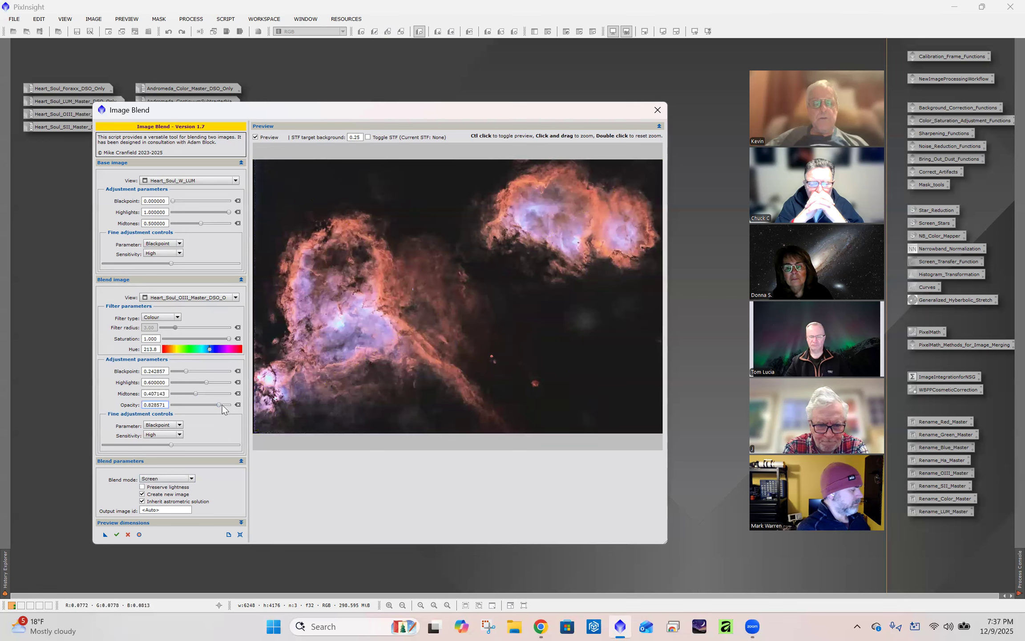
{"action": "left_click_drag", "start_coordinate": [223, 406], "coordinate": [212, 405]}
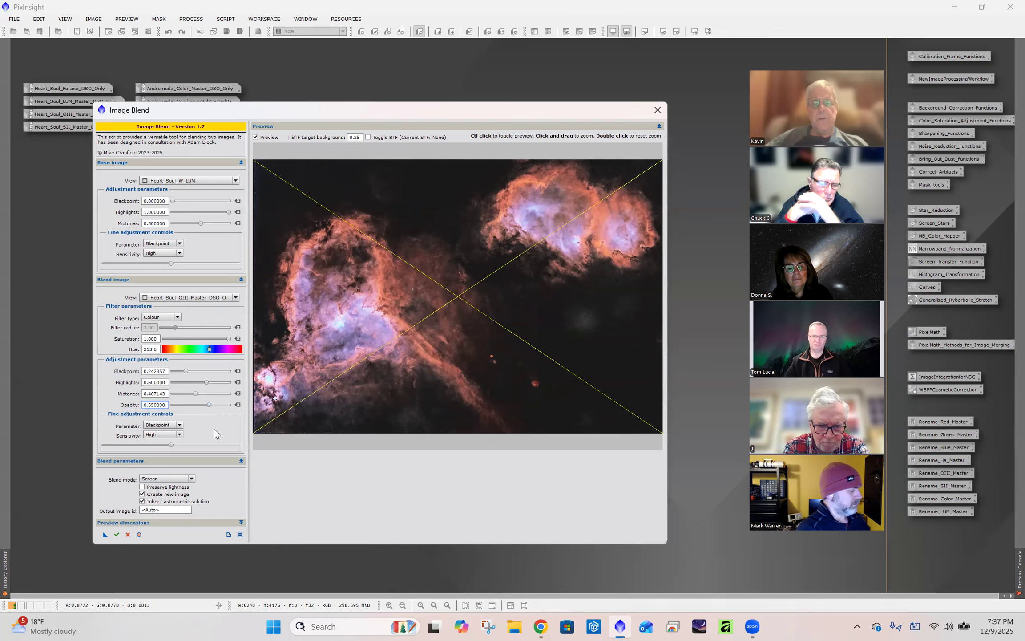
{"action": "left_click", "coordinate": [256, 137]}
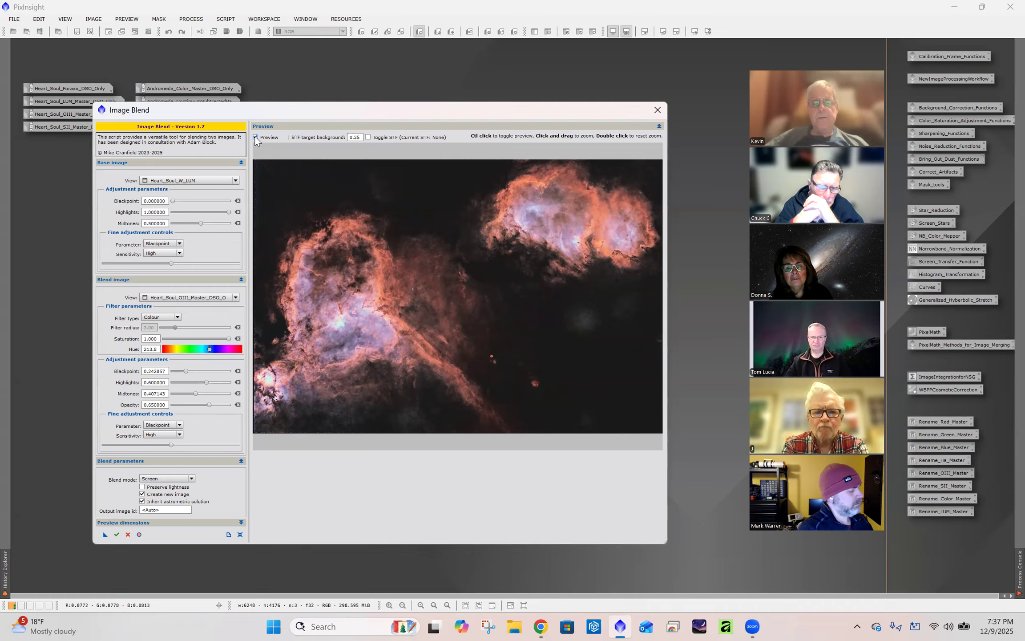
{"action": "left_click", "coordinate": [255, 138]}
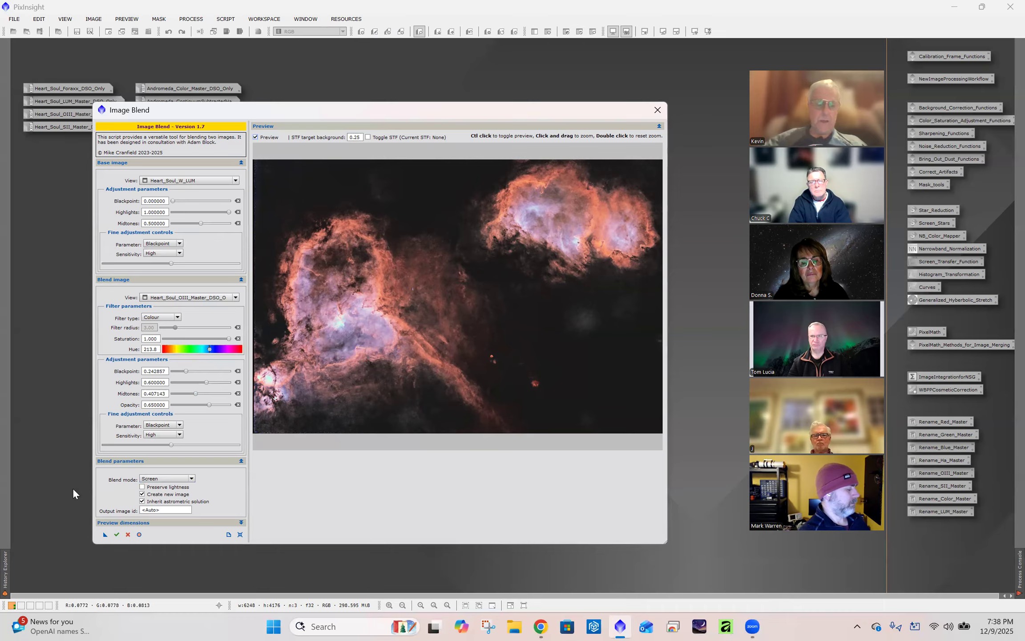
- Enter Heart_Soul_OII_Add as the output image id for the blend
{"action": "left_click", "coordinate": [157, 510]}
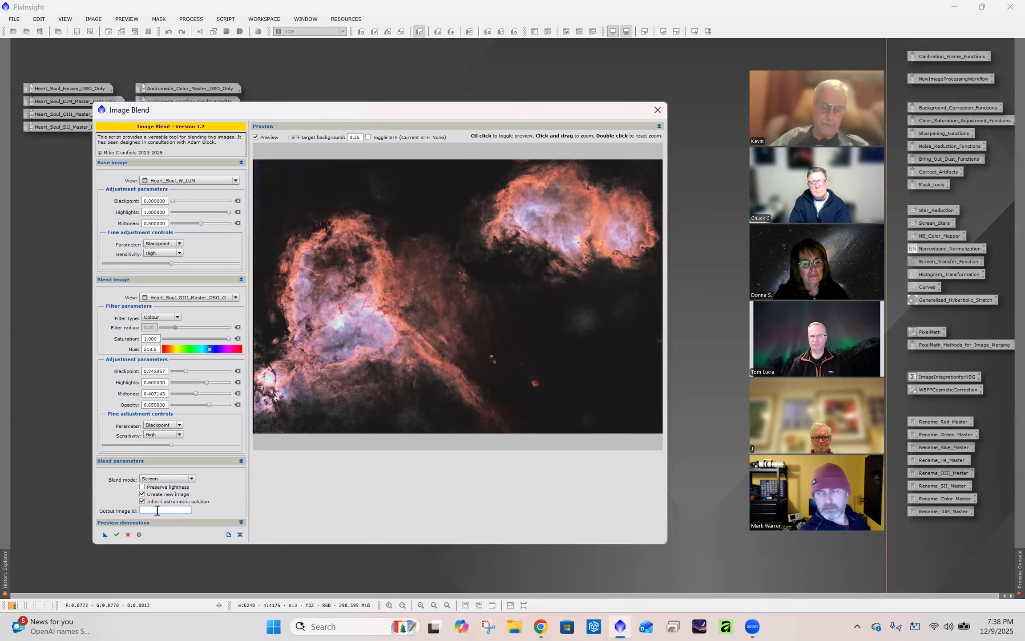
{"action": "type", "text": "S"}
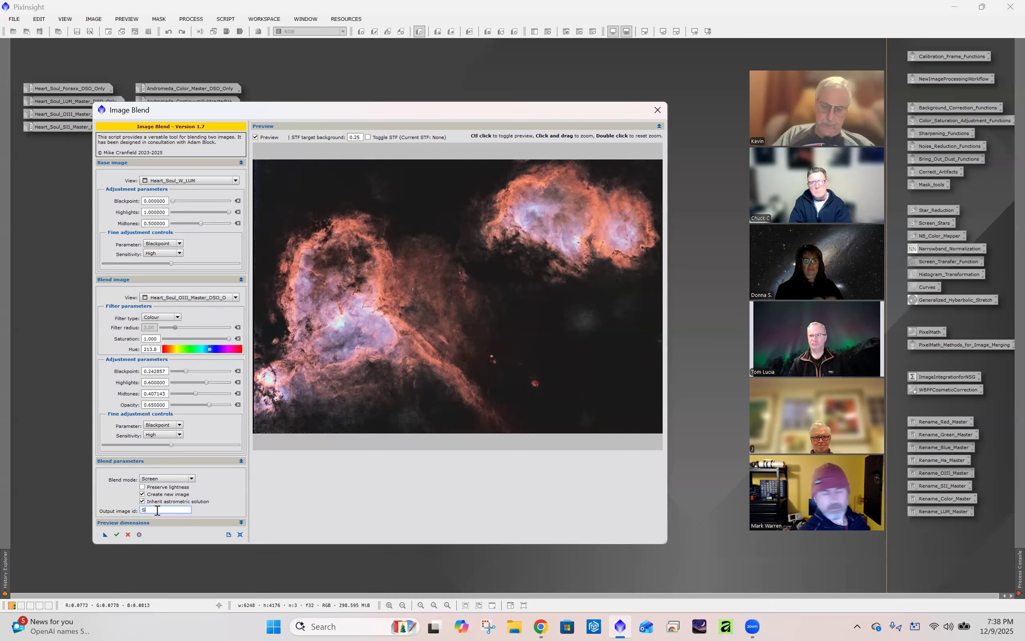
{"action": "key", "text": "BackSpace"}
{"action": "type", "text": "Heart_S"}
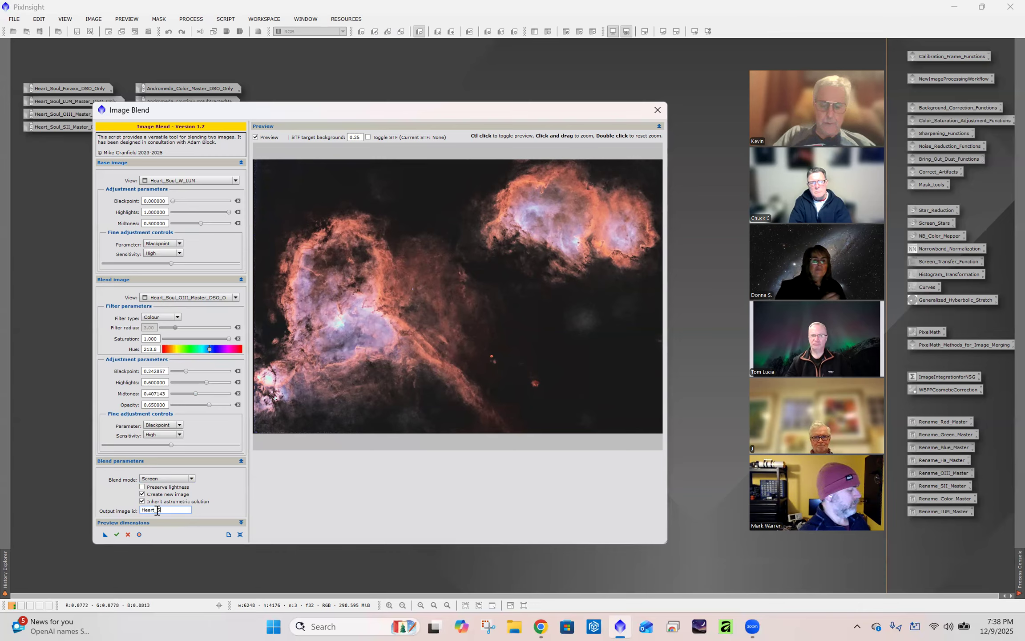
{"action": "type", "text": "oul_"}
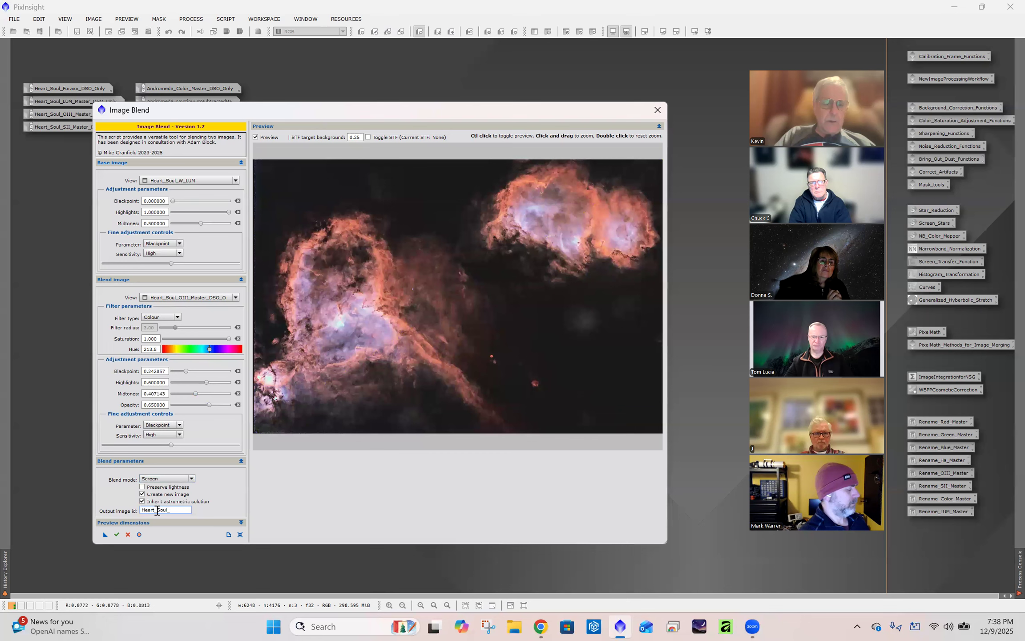
{"action": "type", "text": "OII"}
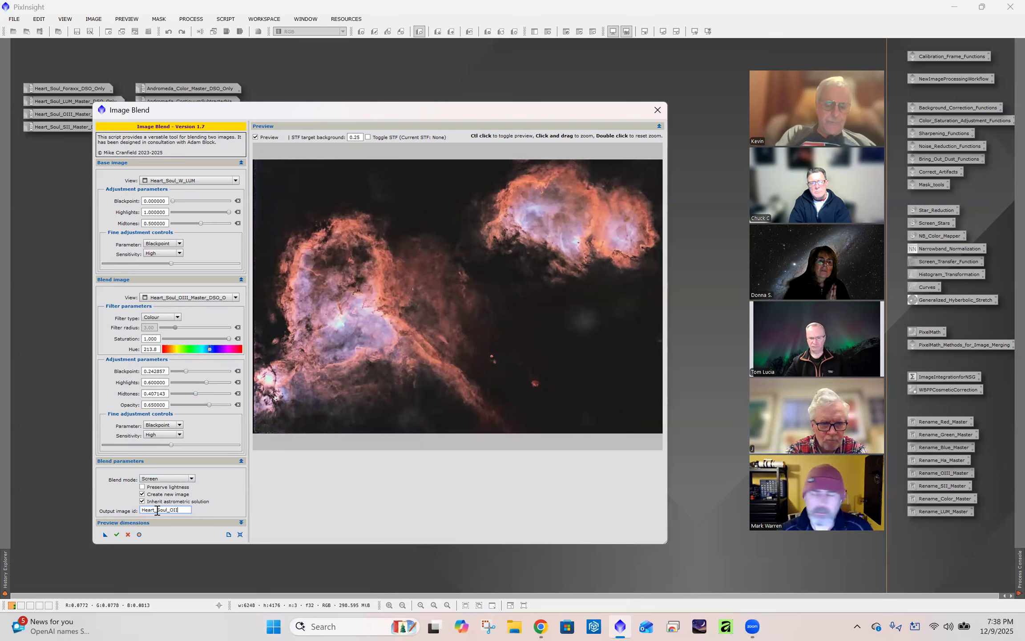
{"action": "type", "text": "_Add"}
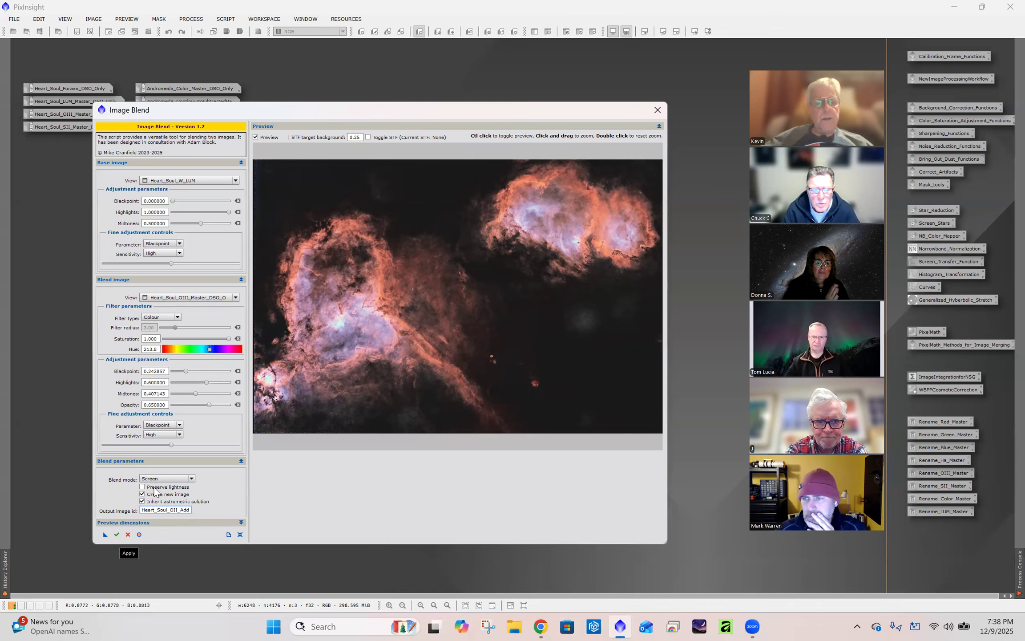
- Disable creating a new image, apply the blend directly to Heart_Soul_W_LUM and close the Image Blend dialog
{"action": "left_click", "coordinate": [142, 495]}
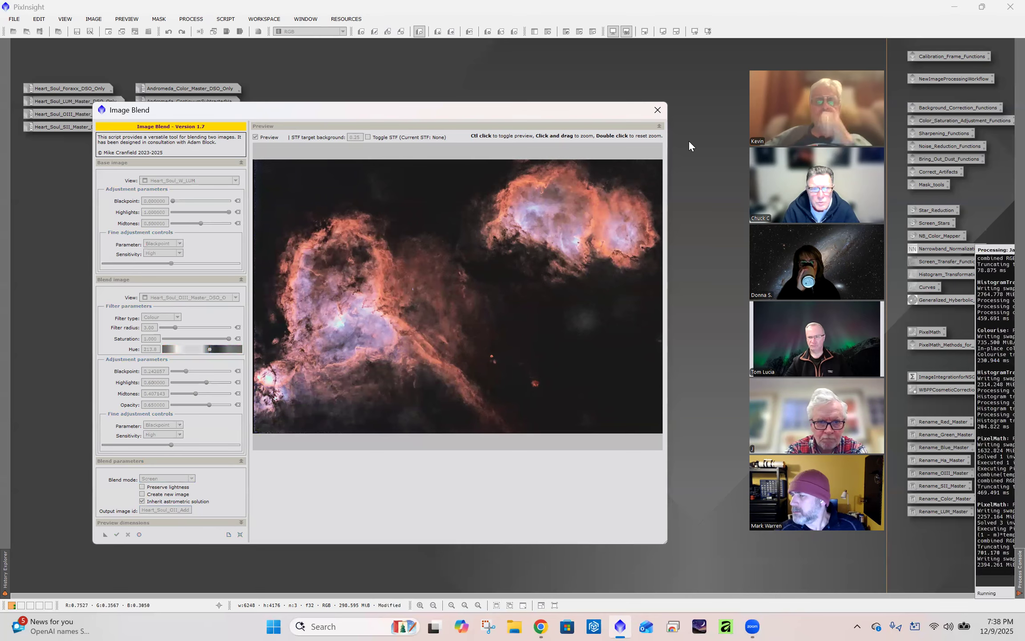
{"action": "left_click", "coordinate": [657, 110]}
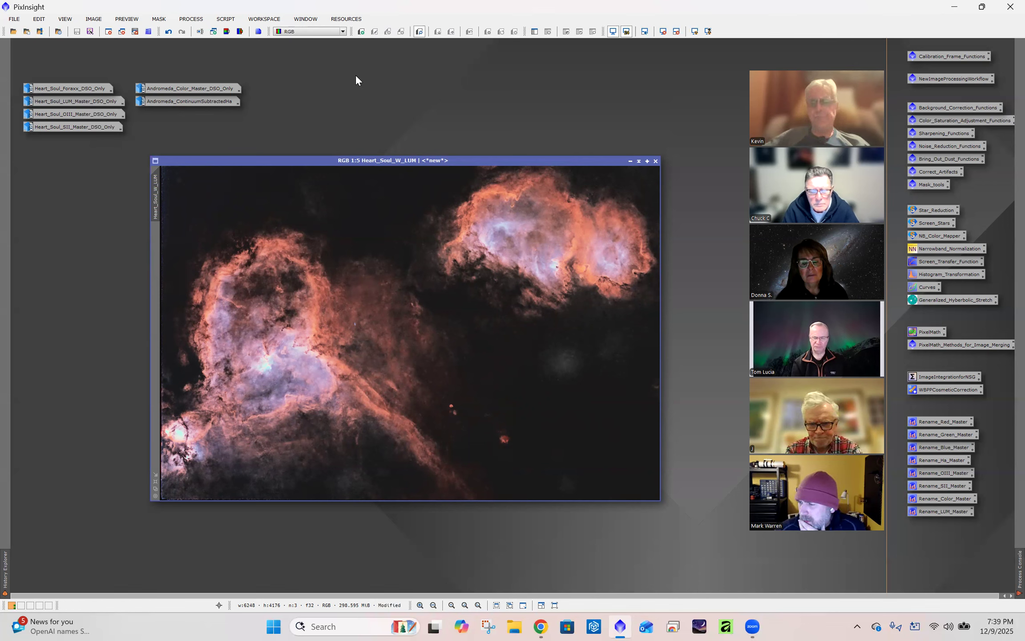
- Reopen the ImageBlend script and reset all of its parameters to their defaults
{"action": "left_click", "coordinate": [224, 19]}
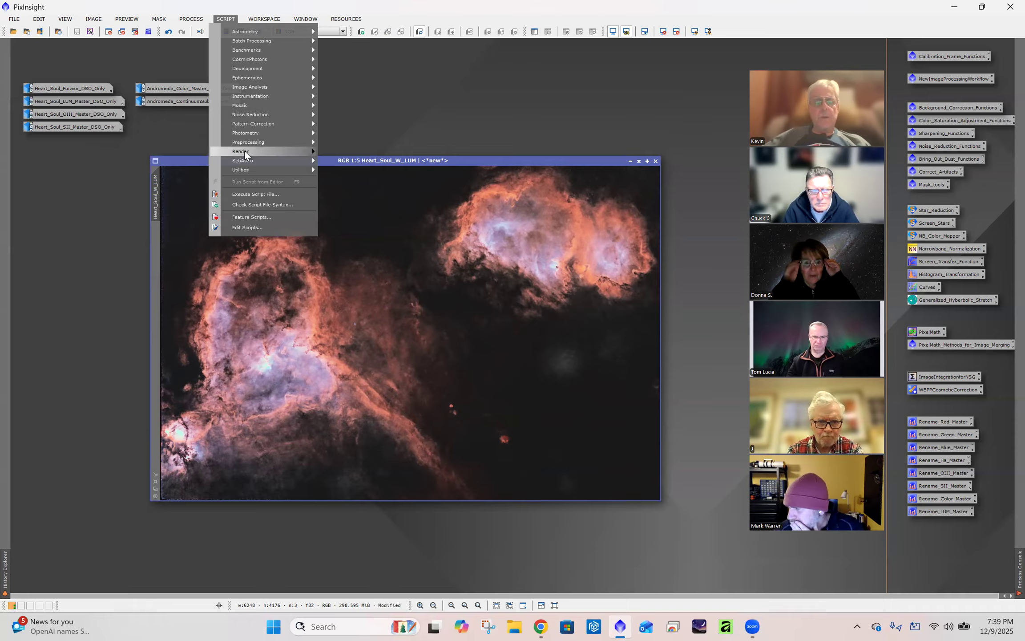
{"action": "mouse_move", "coordinate": [245, 152]}
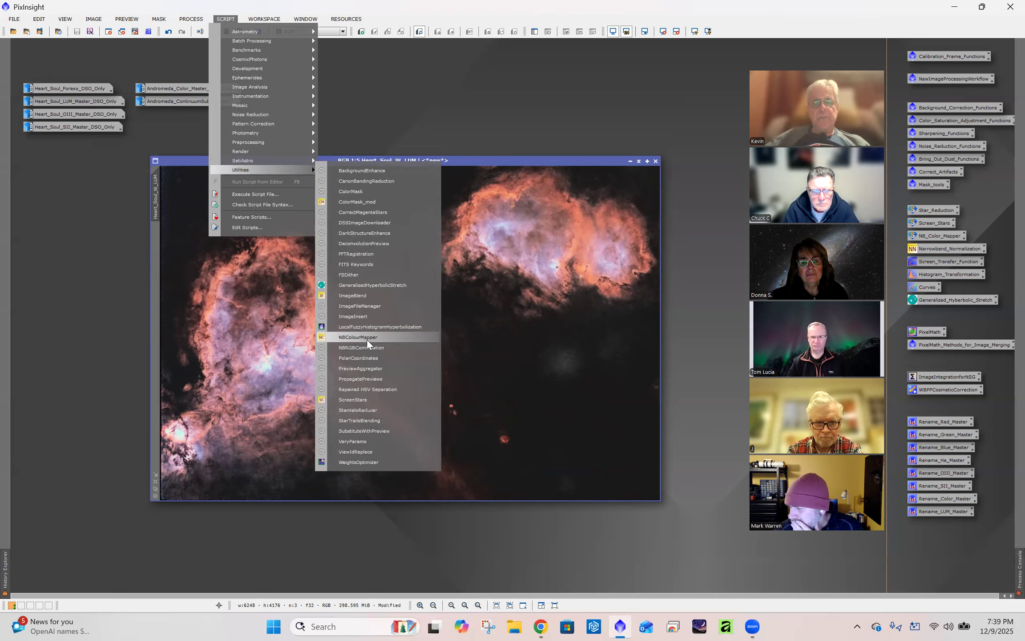
{"action": "left_click", "coordinate": [370, 298]}
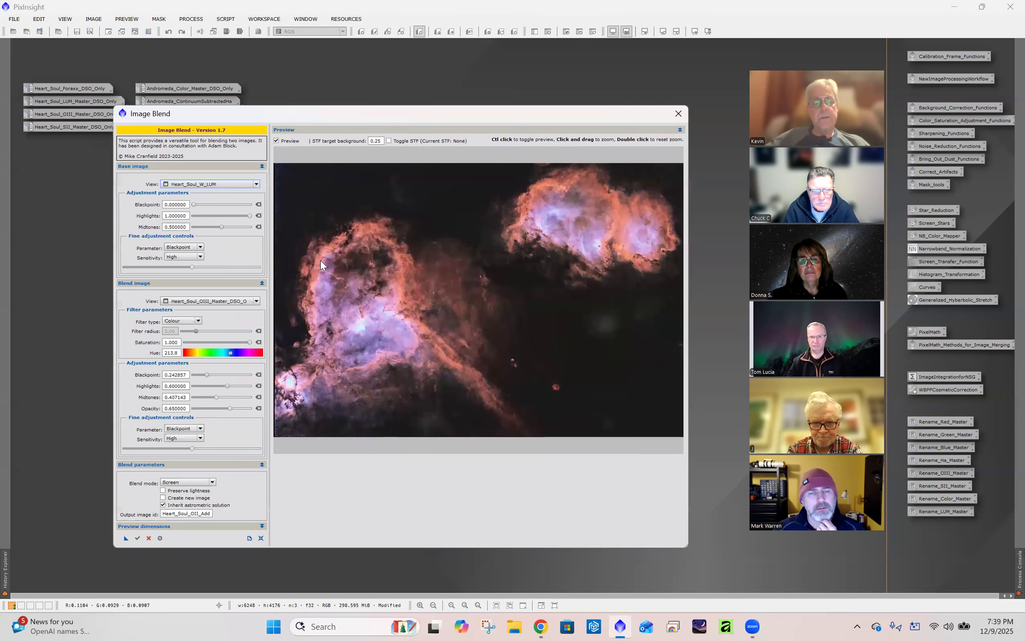
{"action": "left_click", "coordinate": [261, 539]}
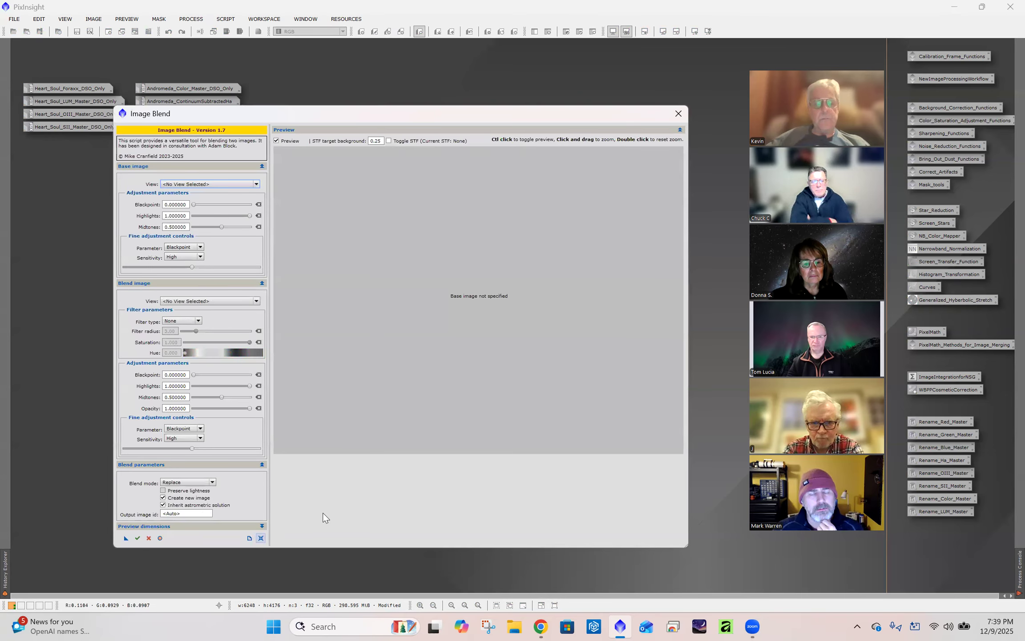
- Choose Heart_Soul_W_LUM as the base image and Heart_Soul_SII_Master_DSO_Only as the blend image
{"action": "left_click", "coordinate": [256, 183]}
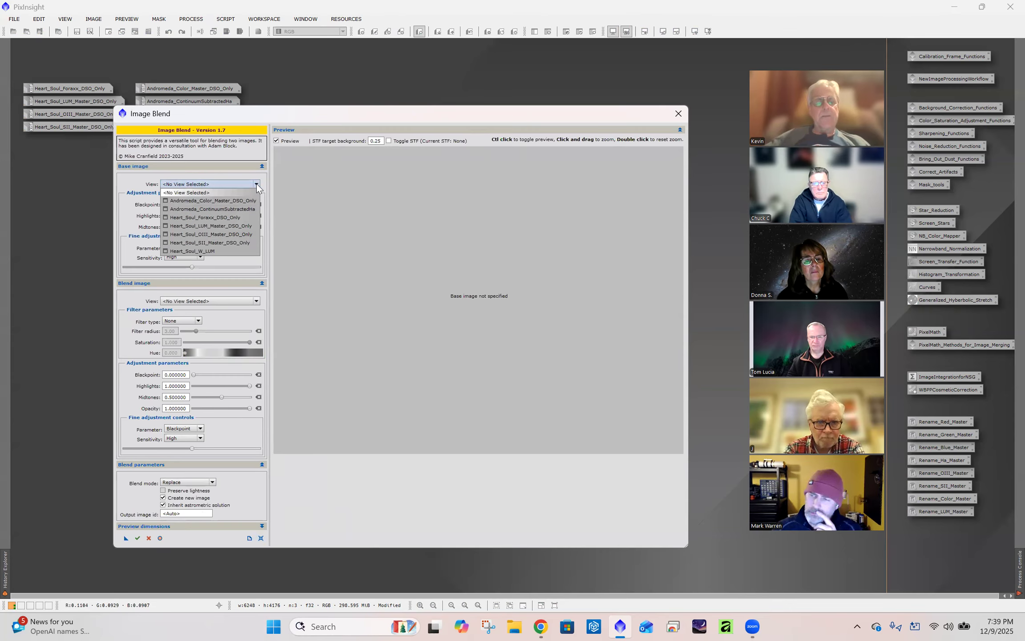
{"action": "left_click", "coordinate": [195, 251]}
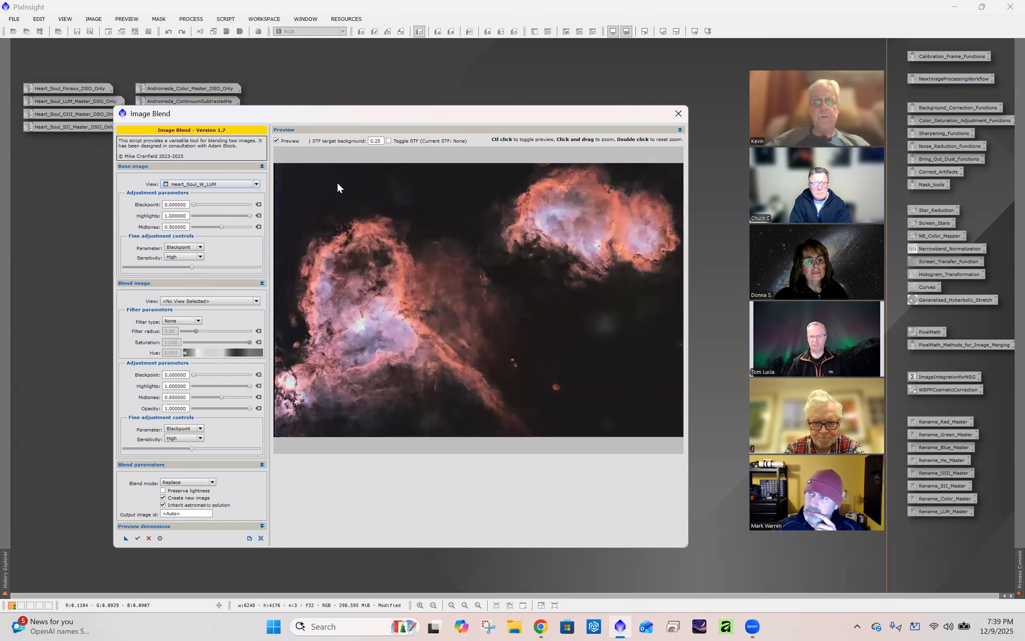
{"action": "left_click", "coordinate": [211, 300]}
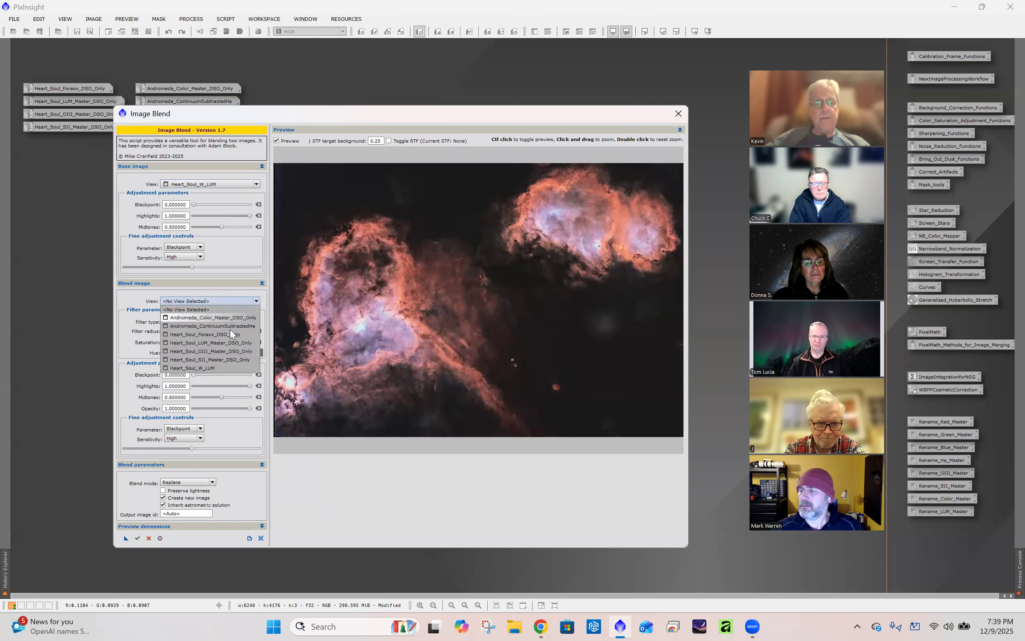
{"action": "left_click", "coordinate": [215, 360]}
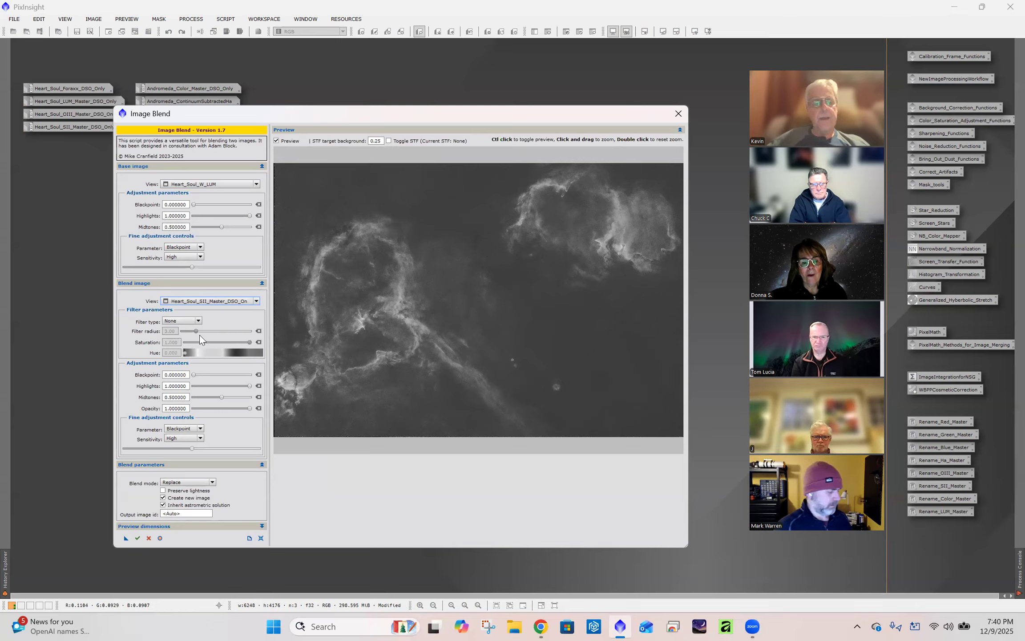
- Raise the SII blend image's blackpoint to 0.2 and colorize it yellow using the Colour filter with hue 60
{"action": "left_click_drag", "start_coordinate": [195, 377], "coordinate": [197, 378]}
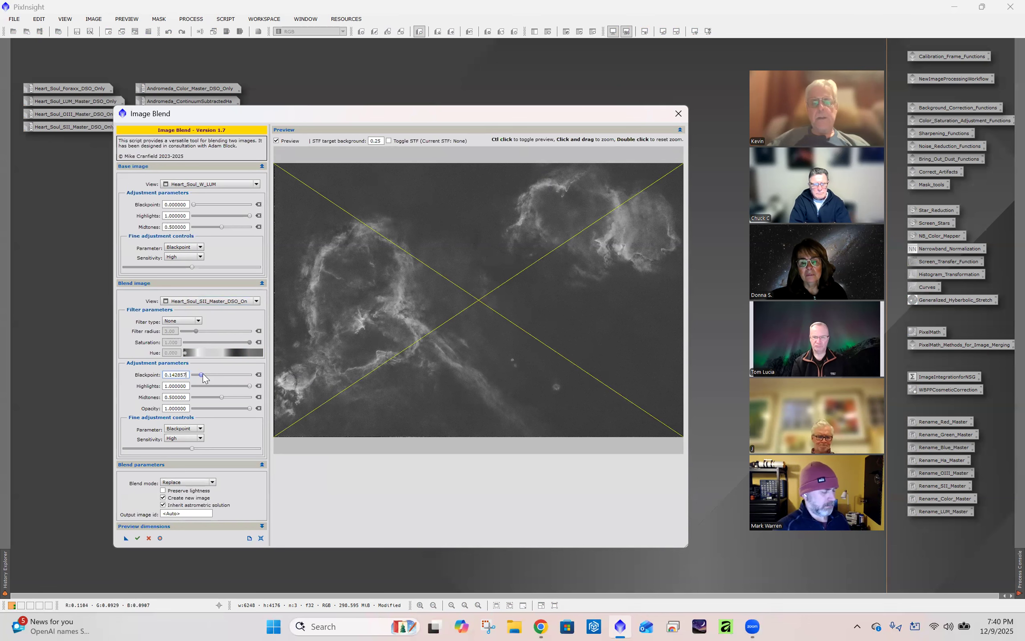
{"action": "left_click_drag", "start_coordinate": [200, 373], "coordinate": [203, 376]}
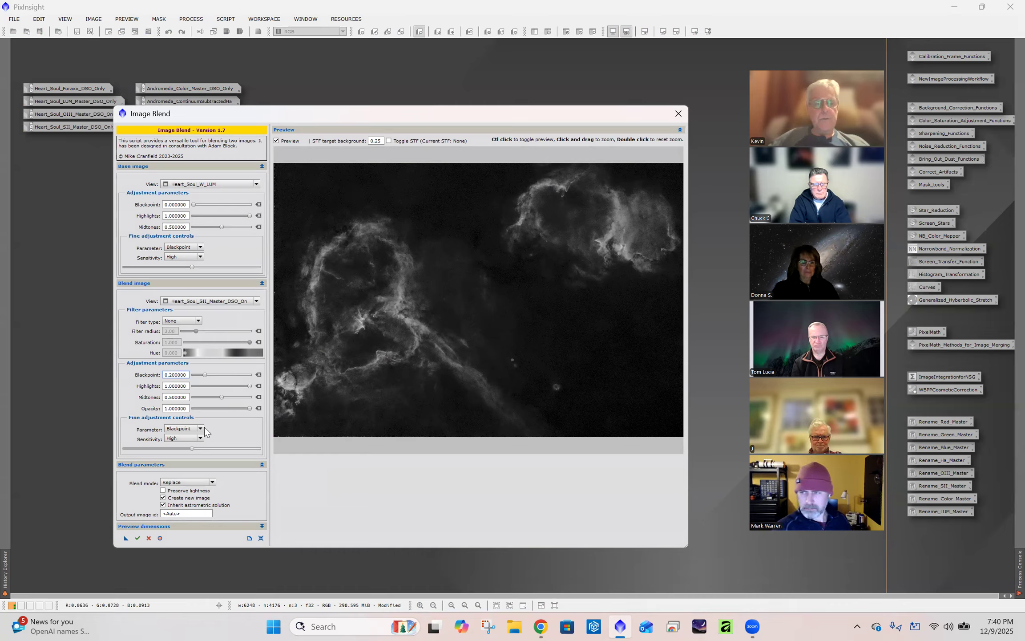
{"action": "left_click", "coordinate": [199, 321]}
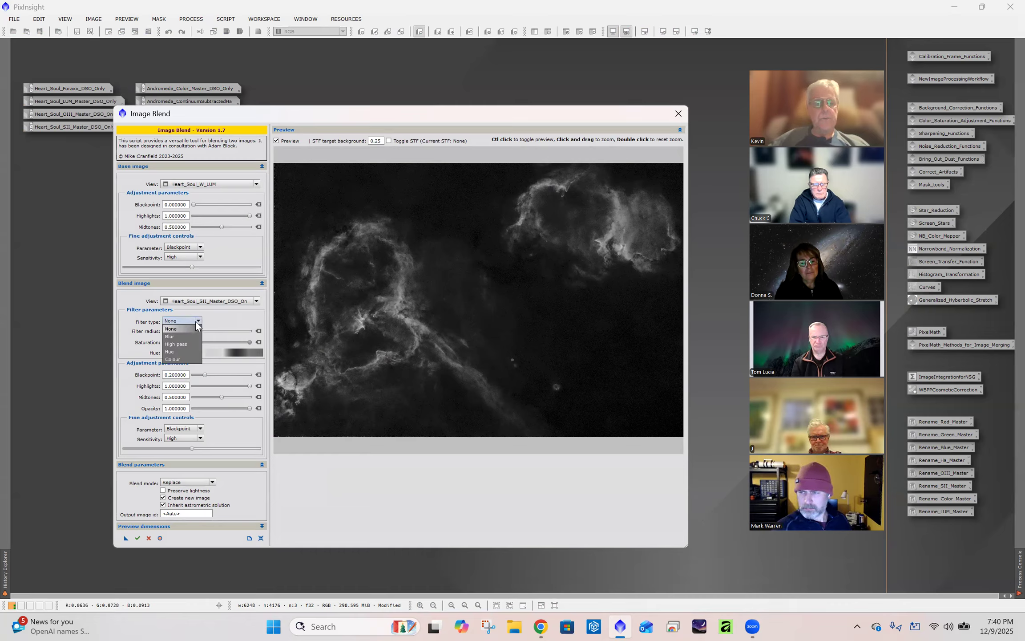
{"action": "left_click", "coordinate": [188, 360]}
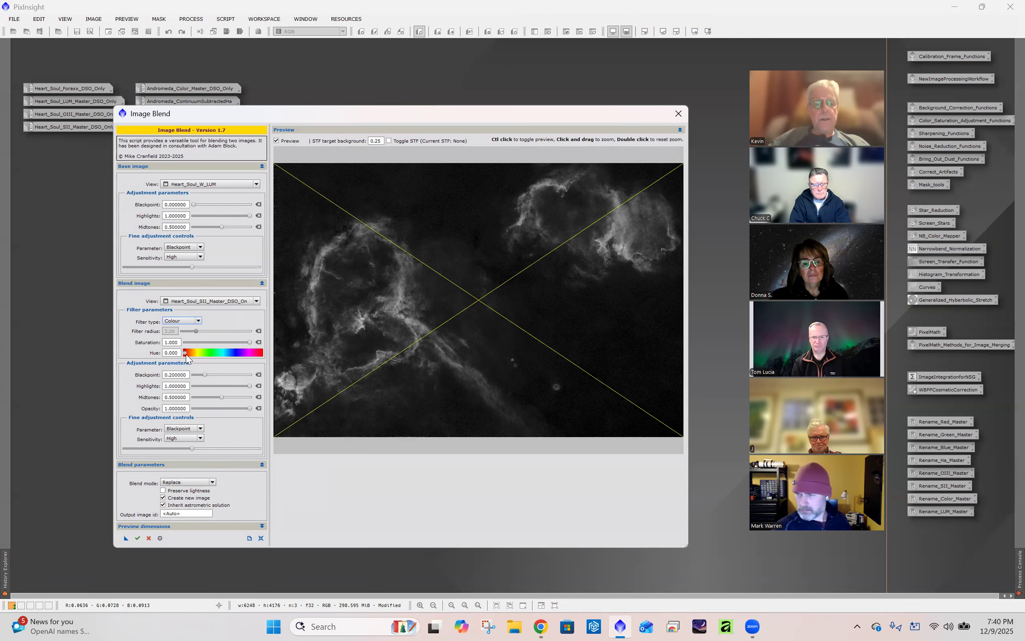
{"action": "left_click_drag", "start_coordinate": [184, 352], "coordinate": [192, 356]}
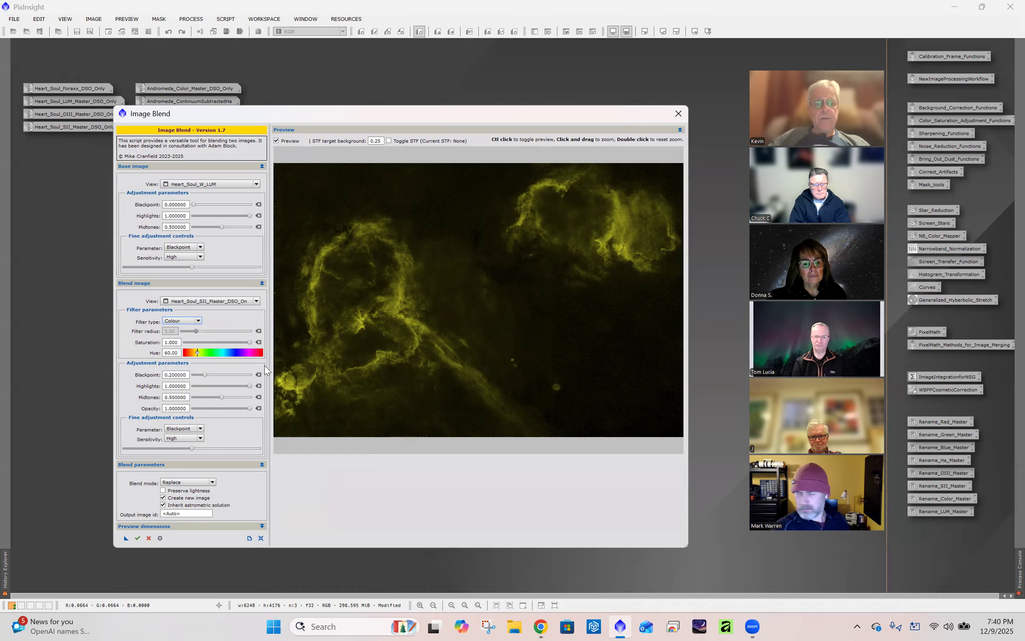
- Set the blend mode to Screen and compare the blend with the base image by toggling the preview
{"action": "left_click", "coordinate": [212, 483]}
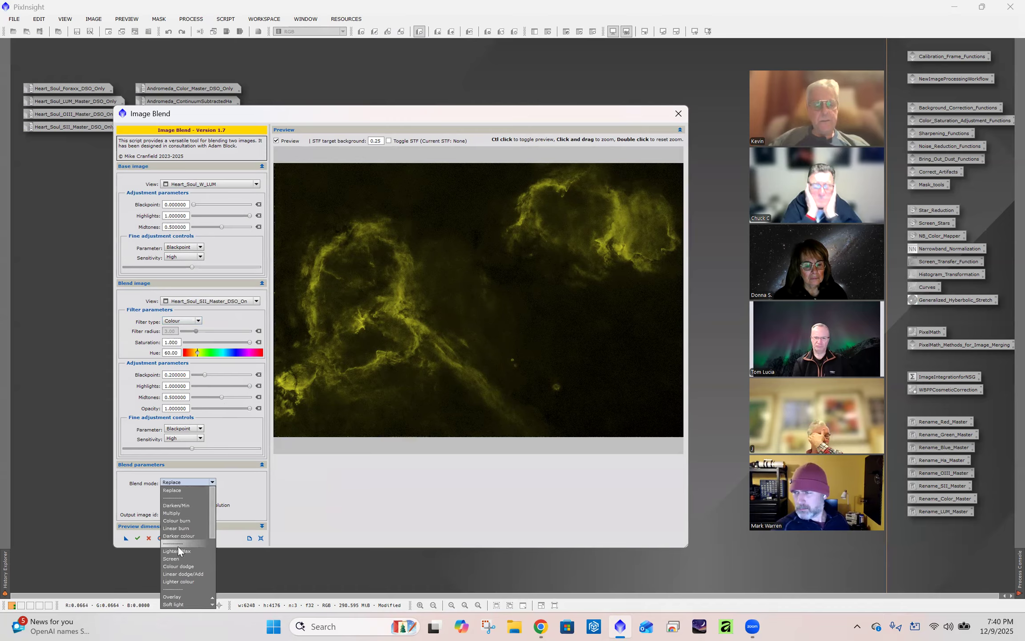
{"action": "left_click", "coordinate": [178, 559]}
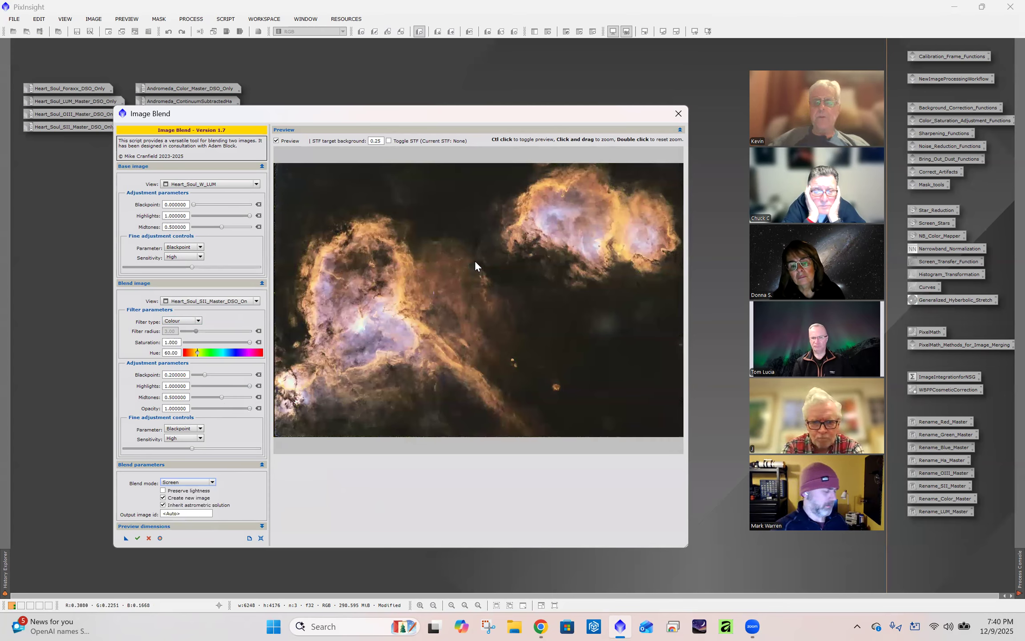
{"action": "left_click", "coordinate": [276, 141]}
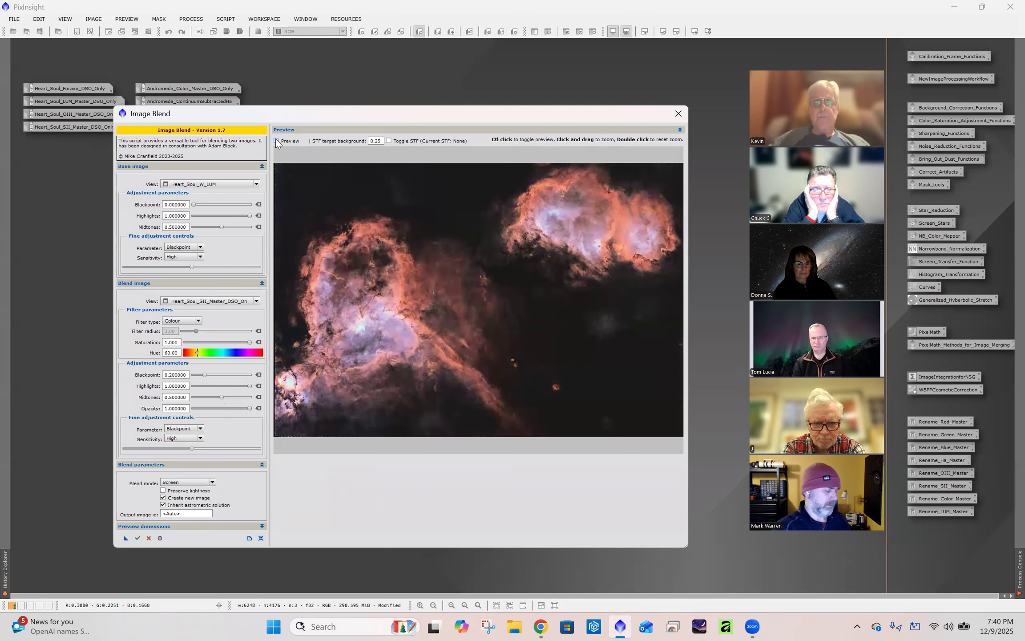
{"action": "left_click", "coordinate": [276, 141]}
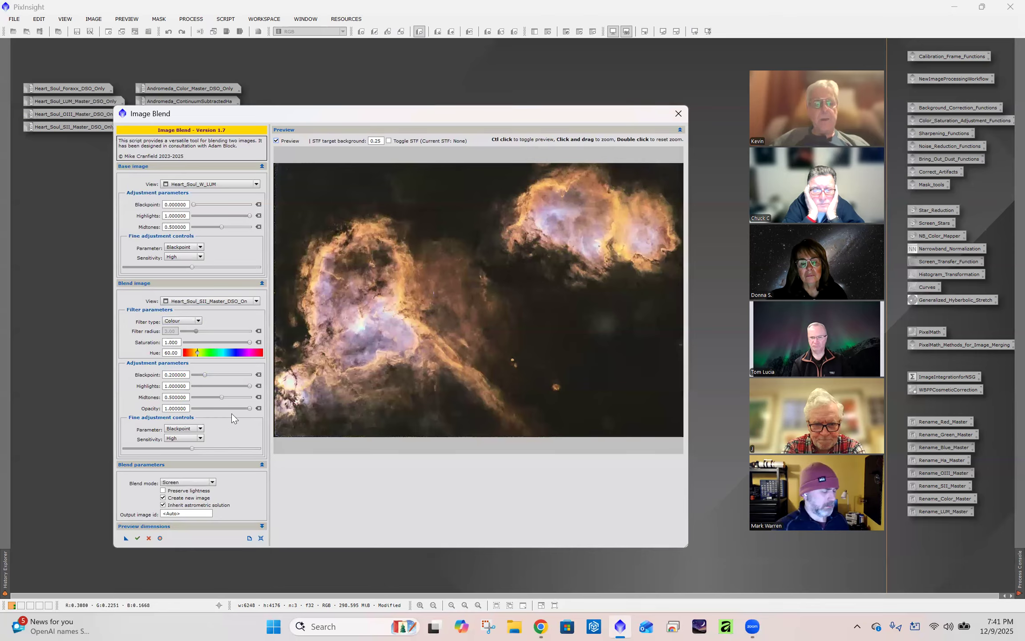
- Reduce the blend image's opacity to about 0.49 and repeatedly toggle the preview to compare it with the base image
{"action": "left_click_drag", "start_coordinate": [251, 407], "coordinate": [235, 408]}
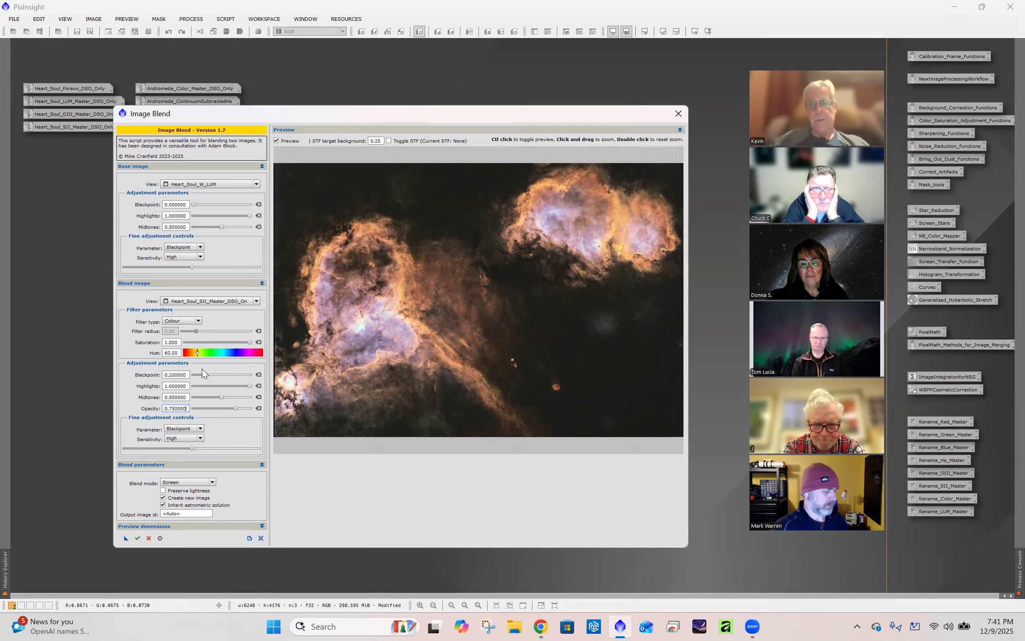
{"action": "left_click_drag", "start_coordinate": [234, 407], "coordinate": [221, 408]}
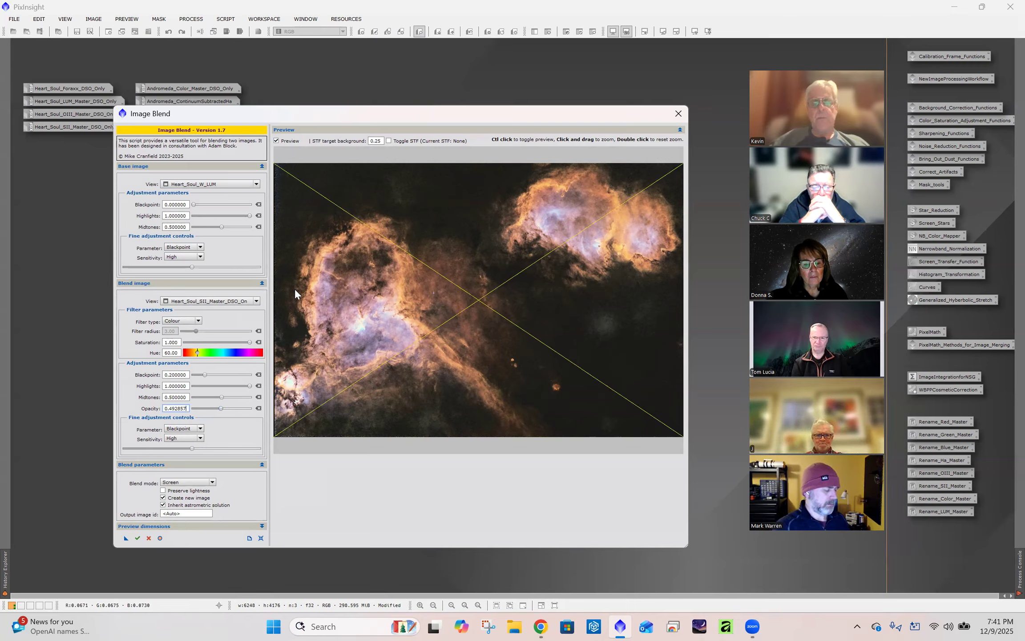
{"action": "left_click", "coordinate": [277, 139]}
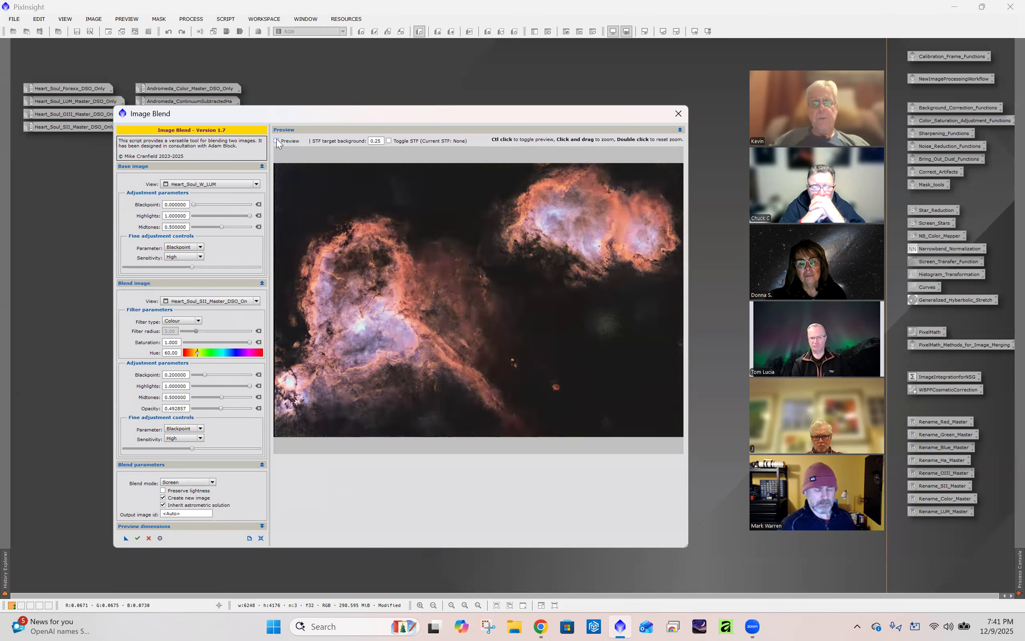
{"action": "left_click", "coordinate": [276, 138]}
{"action": "left_click", "coordinate": [276, 139]}
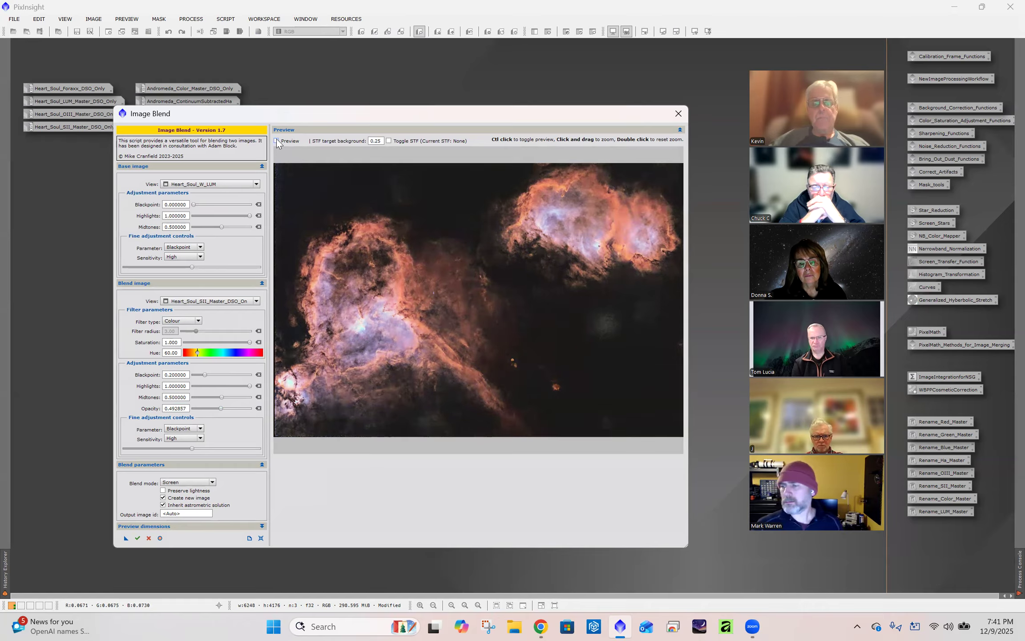
{"action": "left_click", "coordinate": [276, 139]}
{"action": "left_click", "coordinate": [277, 139]}
{"action": "left_click", "coordinate": [276, 139]}
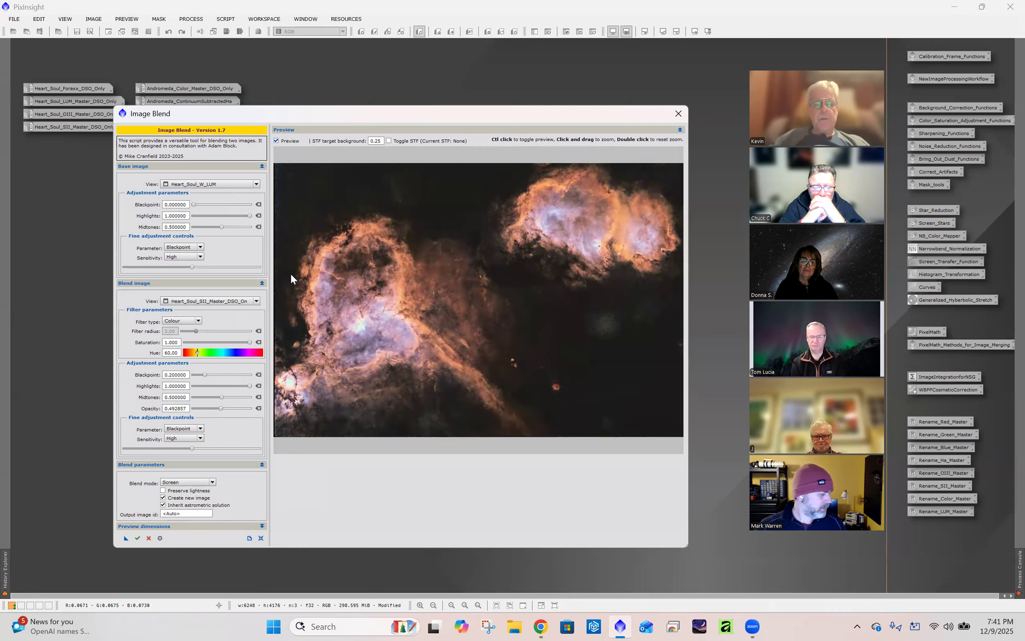
- Return the blend mode to Replace and reset the blend image's opacity to its default
{"action": "left_click", "coordinate": [213, 481]}
{"action": "left_click", "coordinate": [199, 490]}
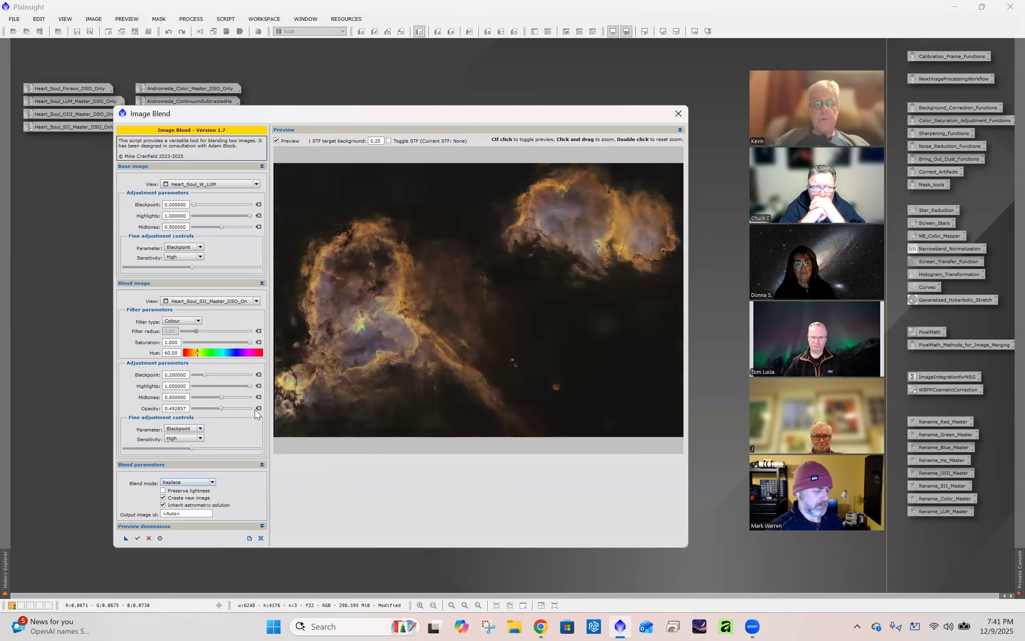
{"action": "left_click", "coordinate": [258, 408]}
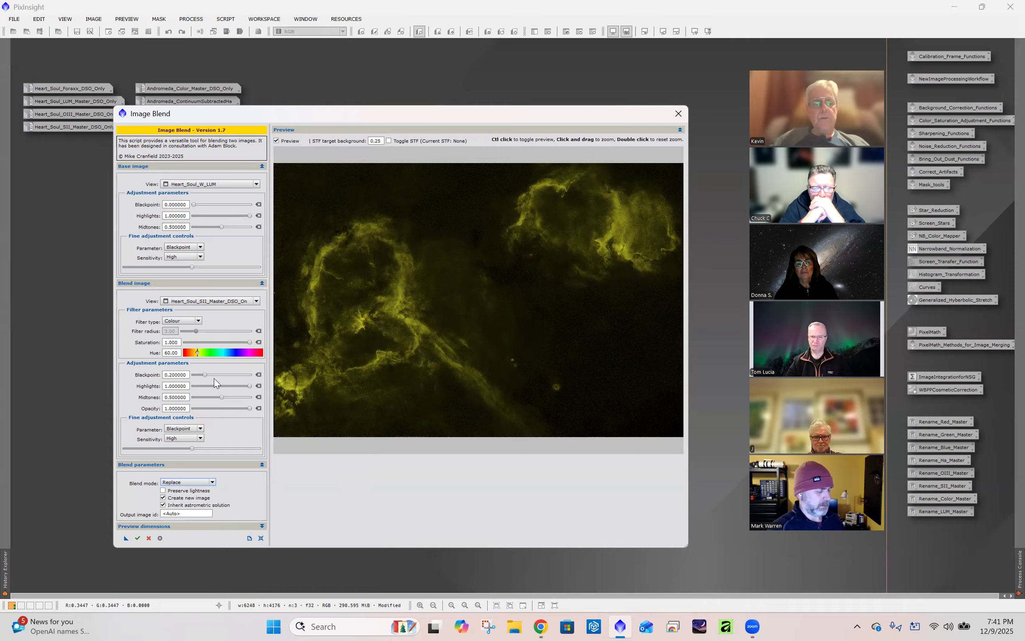
- Adjust the blend image to a blackpoint of about 0.48, highlights of 0.9 and midtones of about 0.39 to isolate the brightest SII
{"action": "left_click_drag", "start_coordinate": [206, 373], "coordinate": [218, 375]}
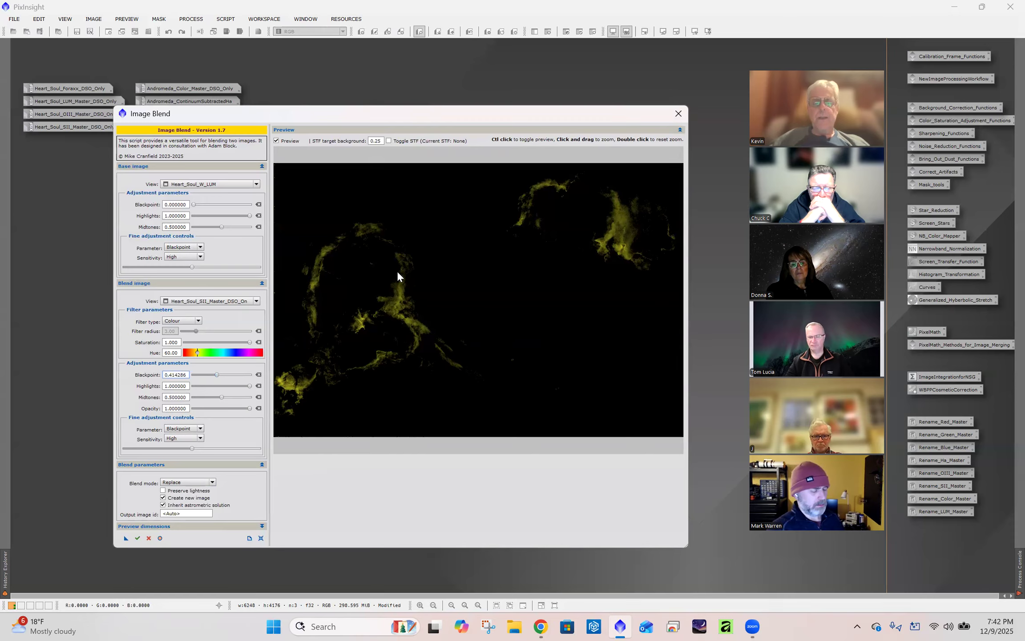
{"action": "left_click", "coordinate": [250, 386]}
{"action": "left_click_drag", "start_coordinate": [250, 386], "coordinate": [246, 388]}
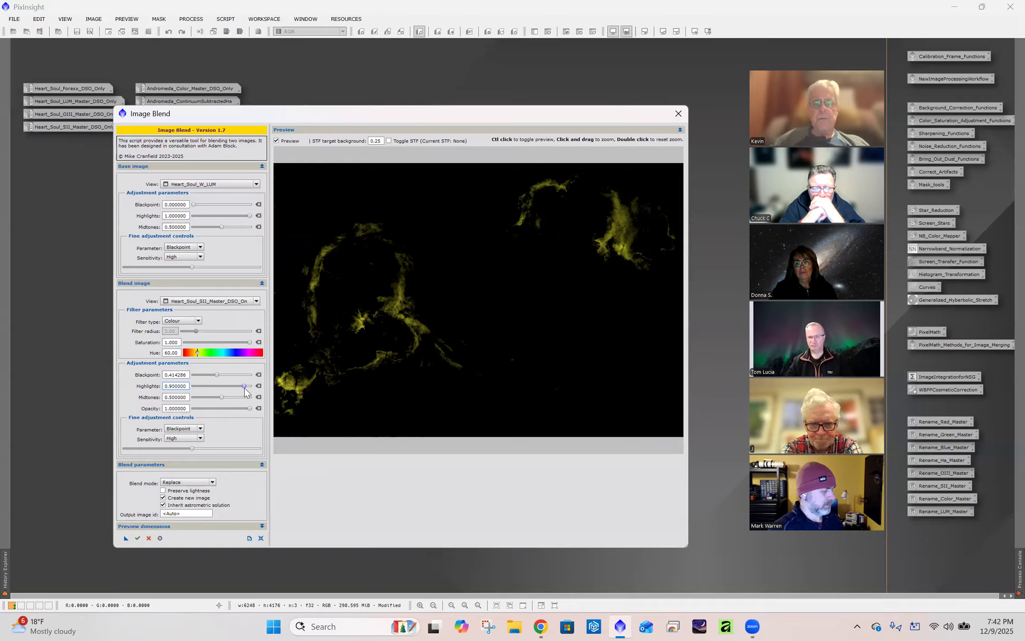
{"action": "left_click_drag", "start_coordinate": [223, 396], "coordinate": [216, 395]}
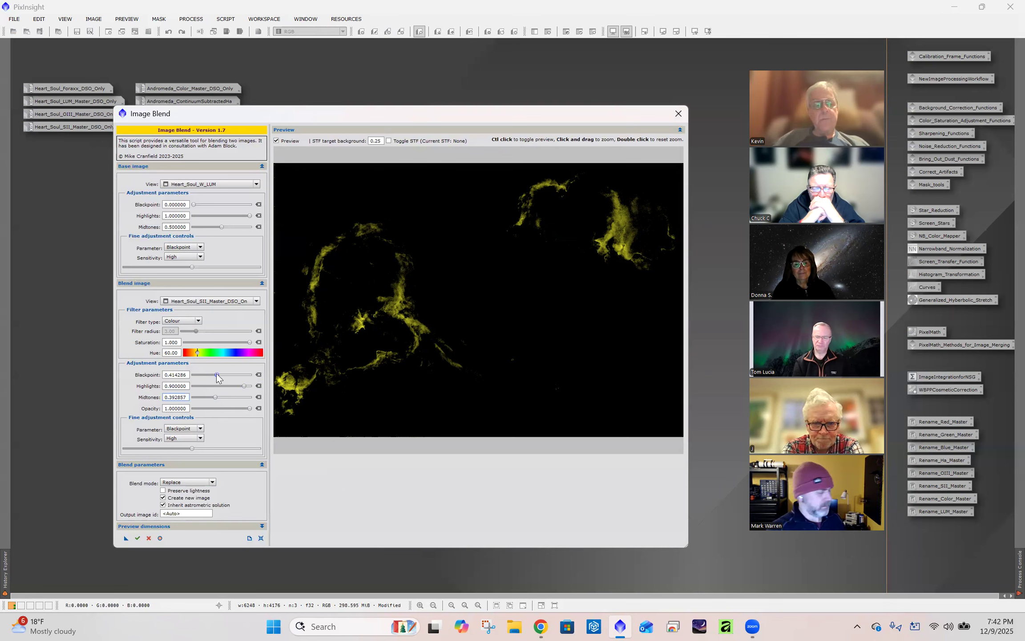
{"action": "left_click_drag", "start_coordinate": [216, 373], "coordinate": [223, 374]}
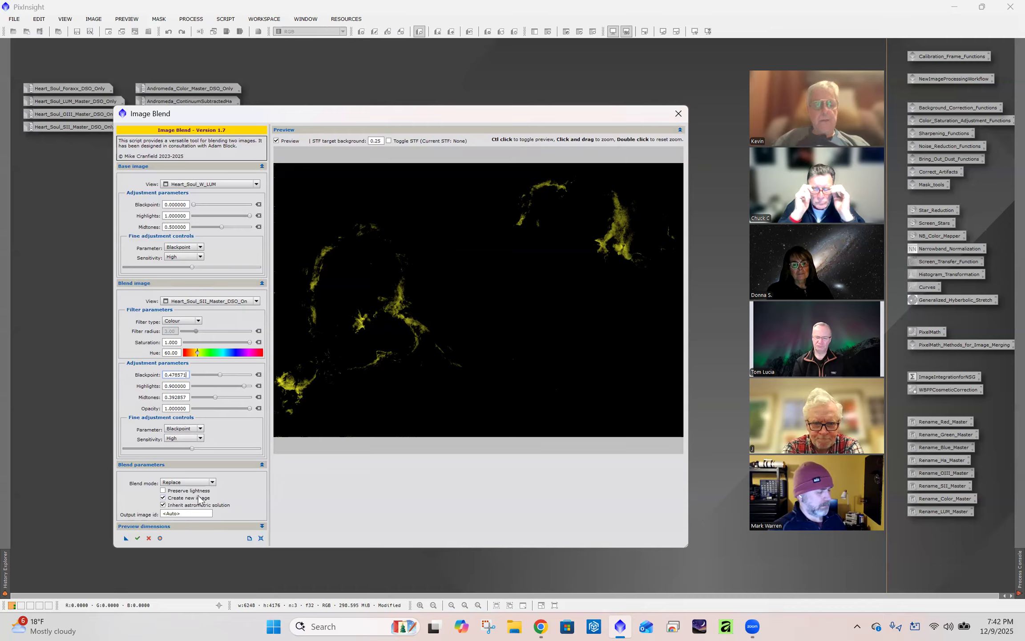
- Change the blend mode to Screen and compare the blended and base versions of the Heart Nebula region in the preview
{"action": "left_click", "coordinate": [190, 482]}
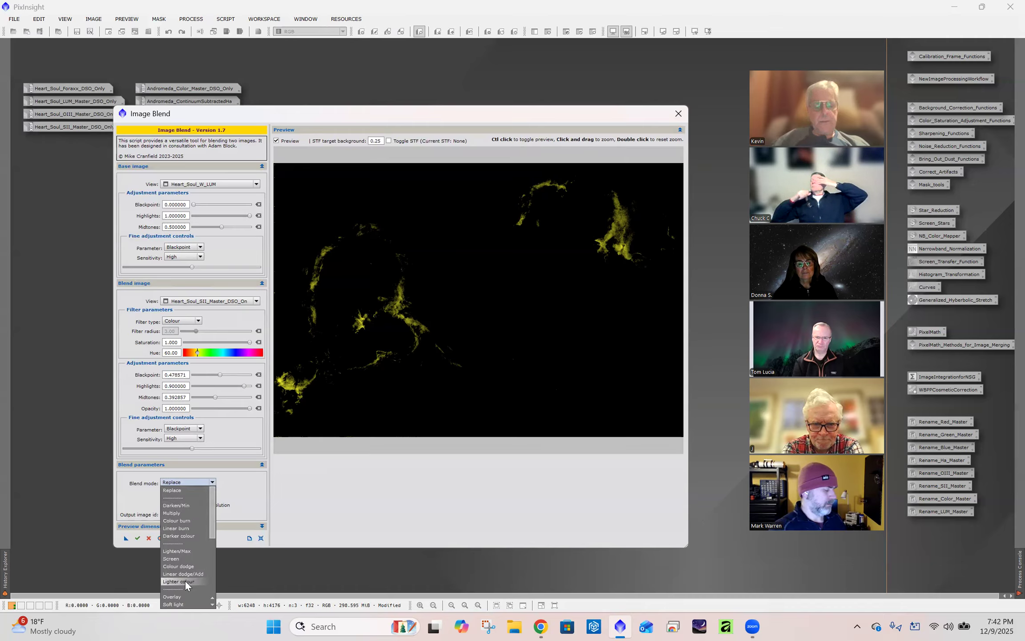
{"action": "left_click", "coordinate": [188, 559]}
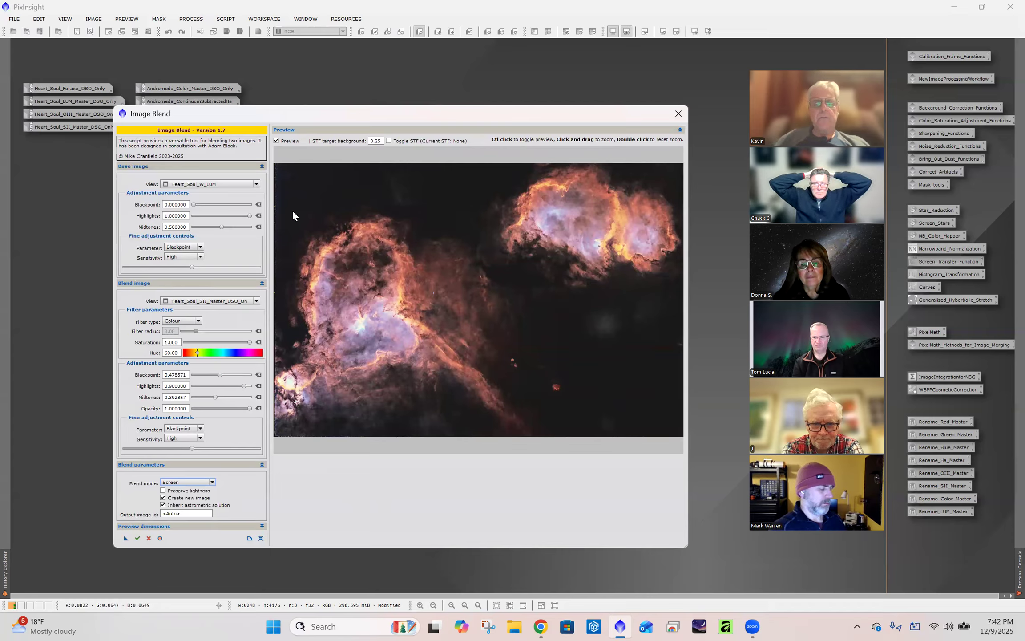
{"action": "left_click_drag", "start_coordinate": [285, 202], "coordinate": [447, 340]}
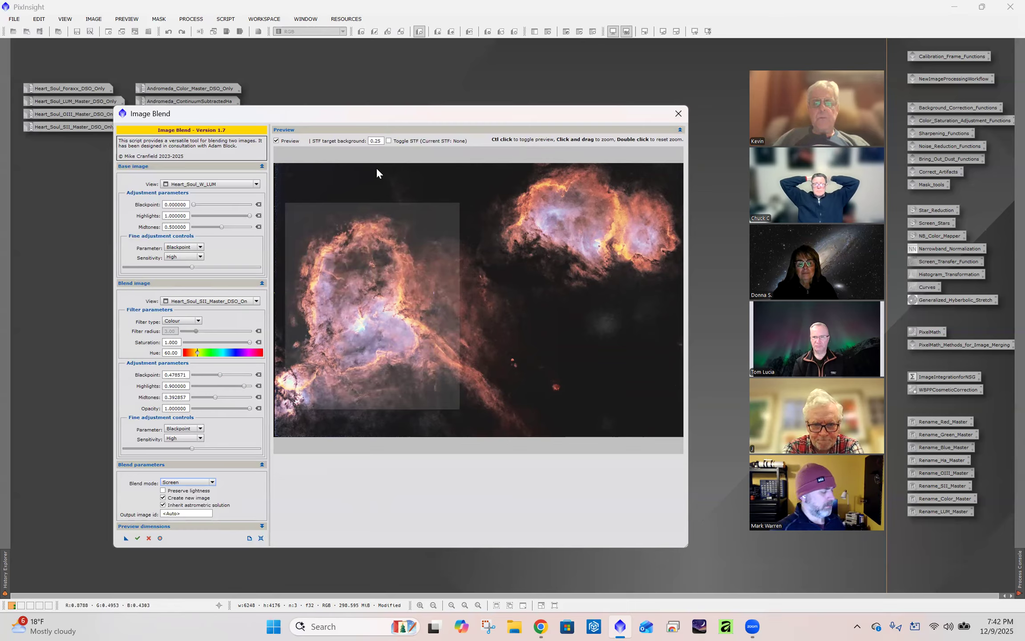
{"action": "left_click", "coordinate": [276, 140]}
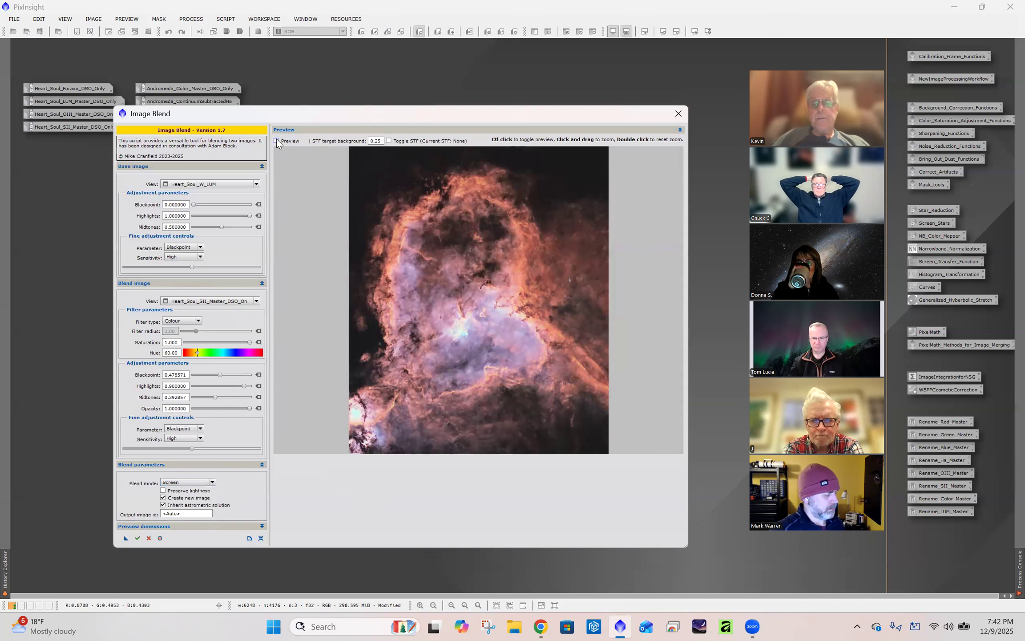
{"action": "left_click", "coordinate": [277, 140]}
{"action": "left_click", "coordinate": [276, 140]}
{"action": "left_click", "coordinate": [276, 140]}
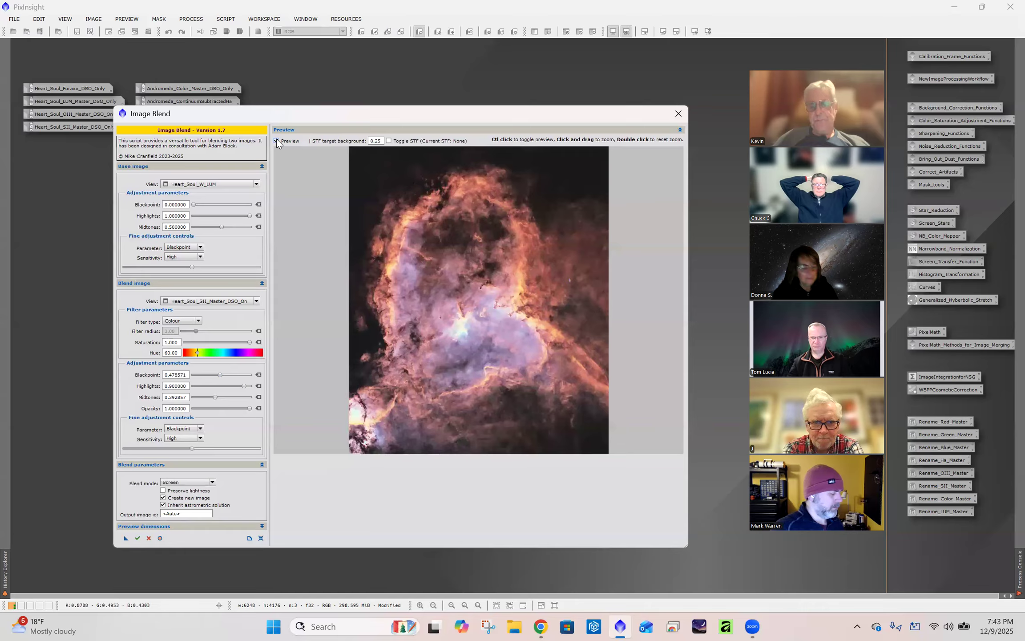
{"action": "left_click", "coordinate": [276, 140]}
{"action": "left_click", "coordinate": [276, 140]}
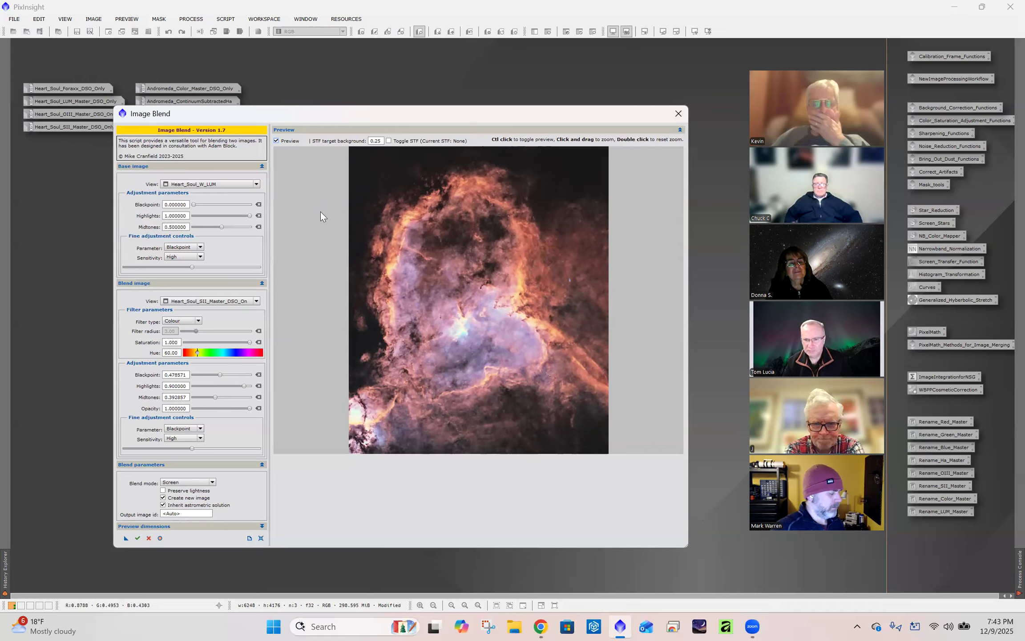
{"action": "left_click", "coordinate": [275, 141]}
{"action": "left_click", "coordinate": [276, 141]}
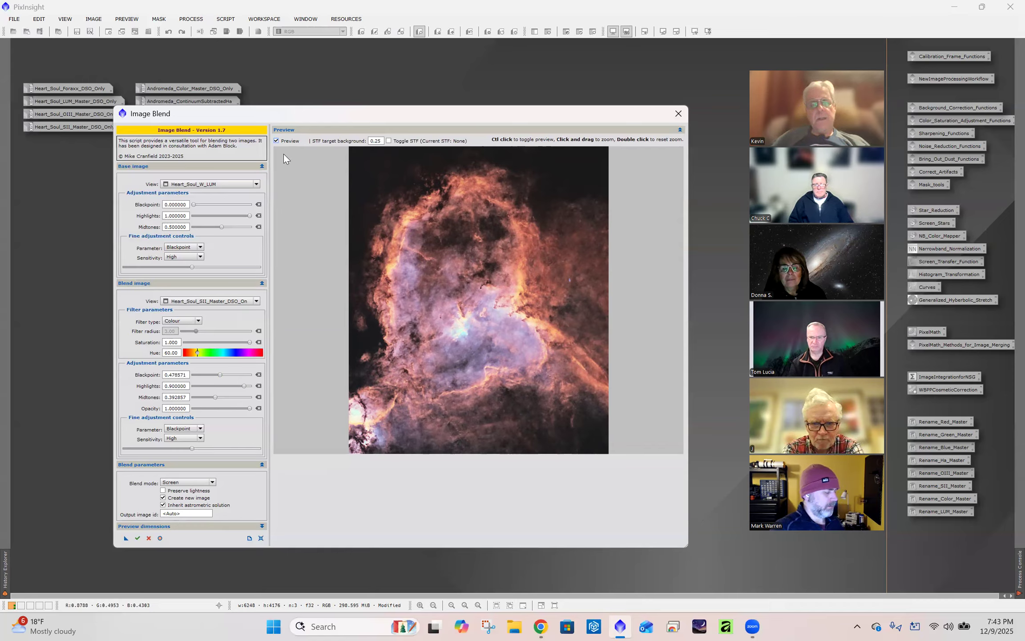
- Reduce the blend image's opacity to about 0.58, toggle the preview to compare, and inspect the Soul Nebula region
{"action": "left_click", "coordinate": [250, 408]}
{"action": "left_click_drag", "start_coordinate": [251, 408], "coordinate": [236, 409]}
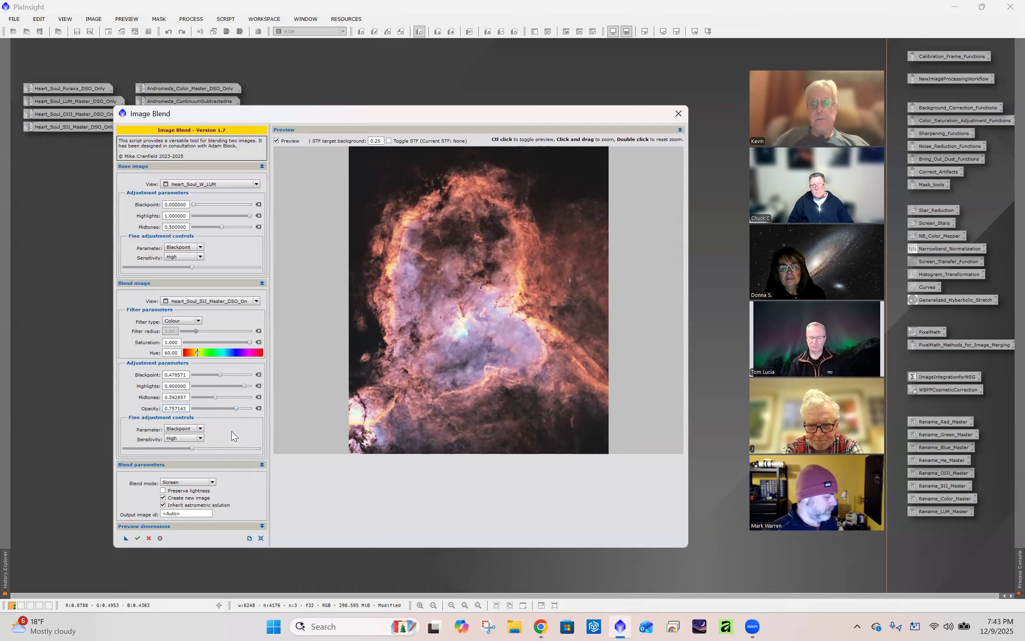
{"action": "left_click", "coordinate": [276, 142]}
{"action": "left_click_drag", "start_coordinate": [234, 409], "coordinate": [226, 407]}
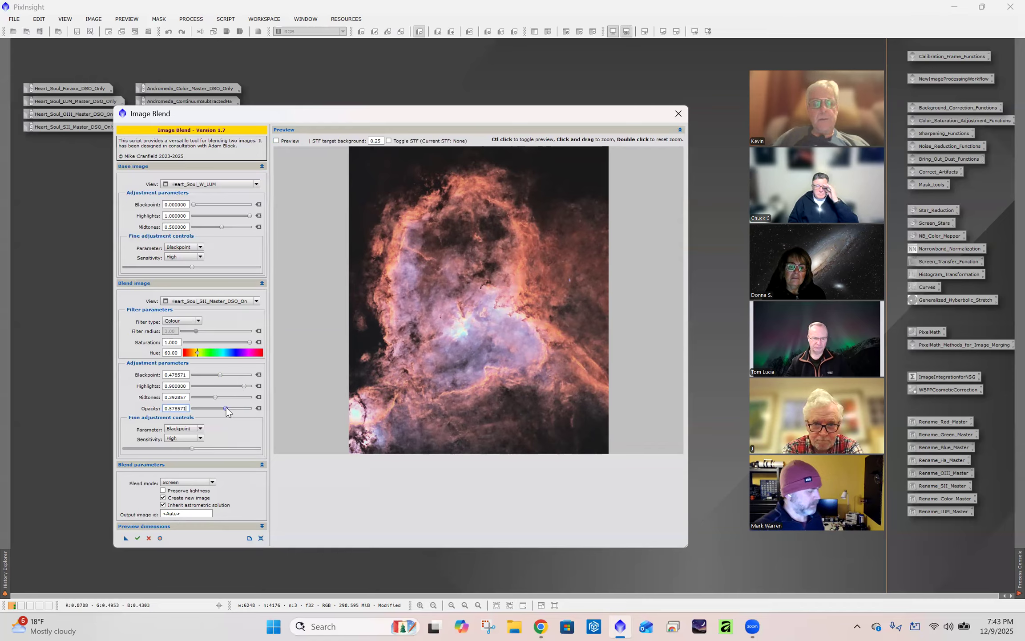
{"action": "left_click", "coordinate": [278, 140]}
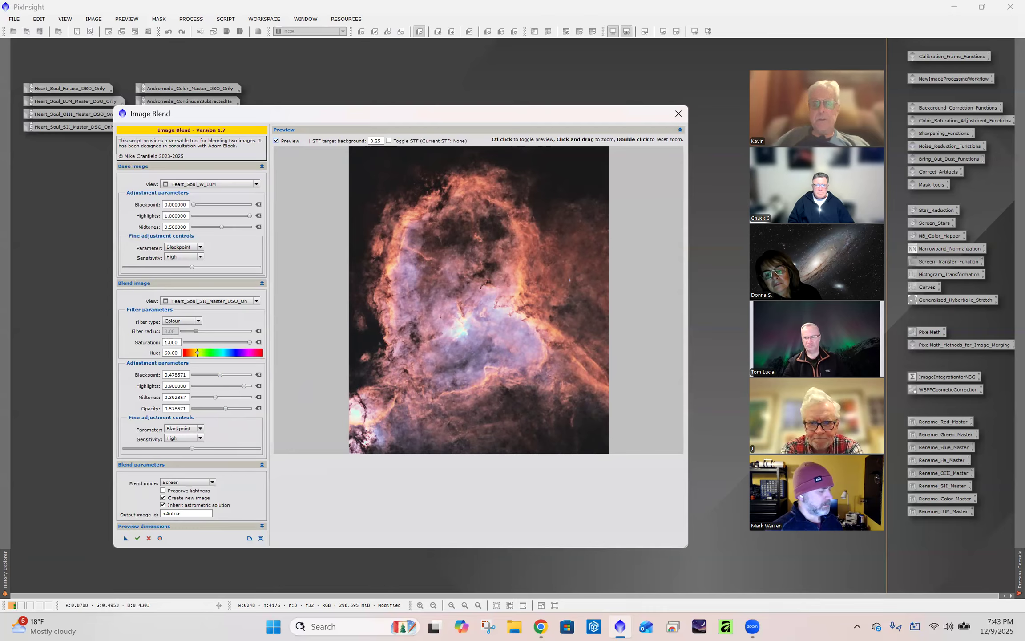
{"action": "double_click", "coordinate": [478, 300]}
{"action": "left_click_drag", "start_coordinate": [484, 169], "coordinate": [686, 292]}
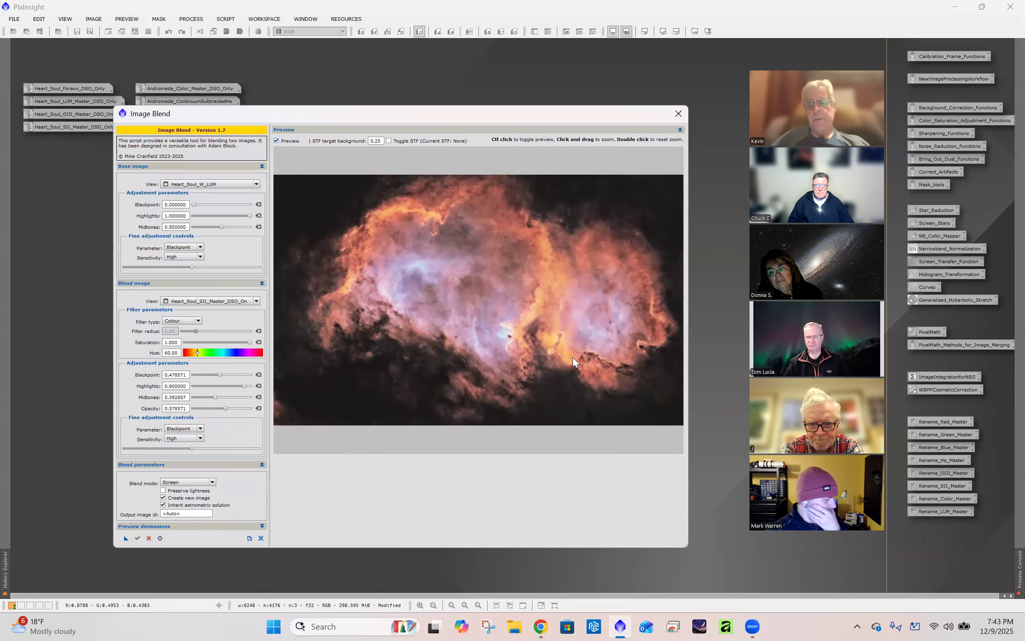
- Toggle the preview repeatedly to compare the Soul Nebula with and without the SII blend, and return to the full image
{"action": "left_click", "coordinate": [277, 140]}
{"action": "left_click", "coordinate": [276, 140]}
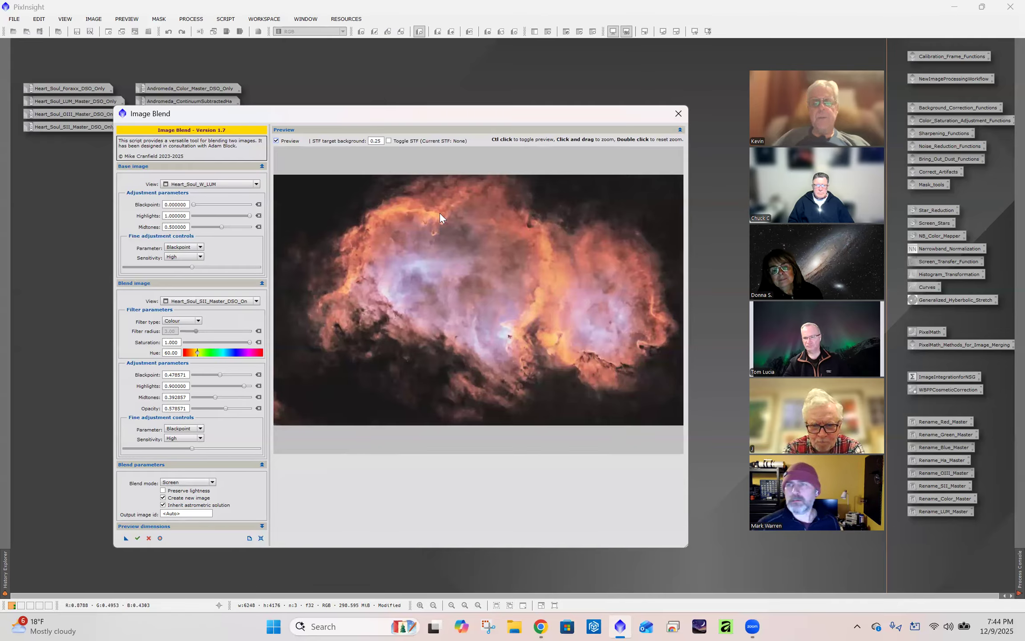
{"action": "left_click", "coordinate": [276, 141]}
{"action": "left_click", "coordinate": [277, 141]}
{"action": "left_click", "coordinate": [277, 140]}
{"action": "left_click", "coordinate": [277, 141]}
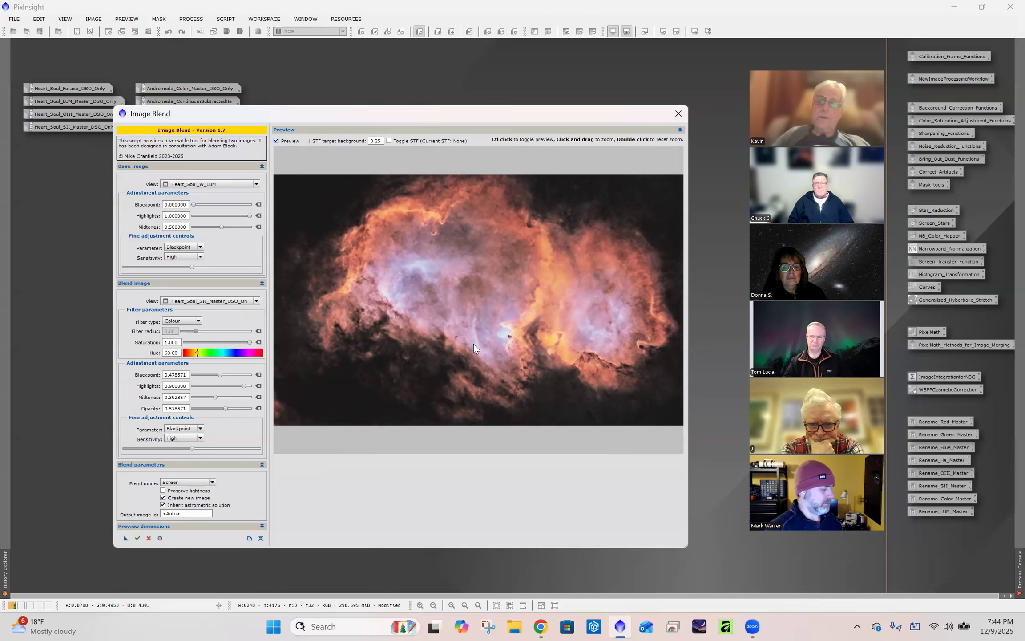
{"action": "double_click", "coordinate": [508, 272]}
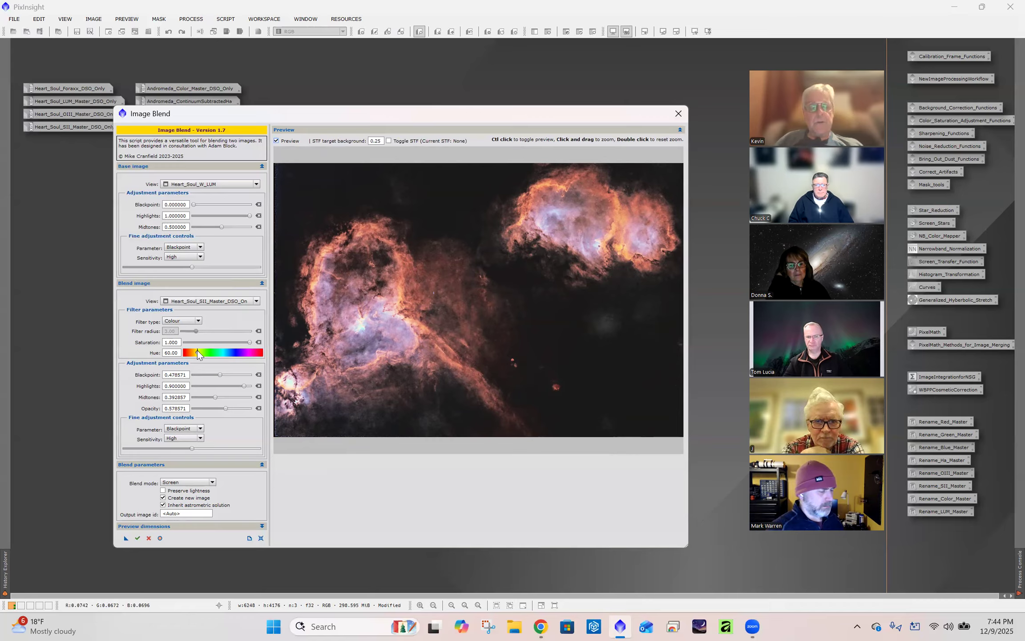
- Try a green hue of 108.8 on the SII blend image and restore the hue to 60
{"action": "left_click_drag", "start_coordinate": [198, 351], "coordinate": [208, 351]}
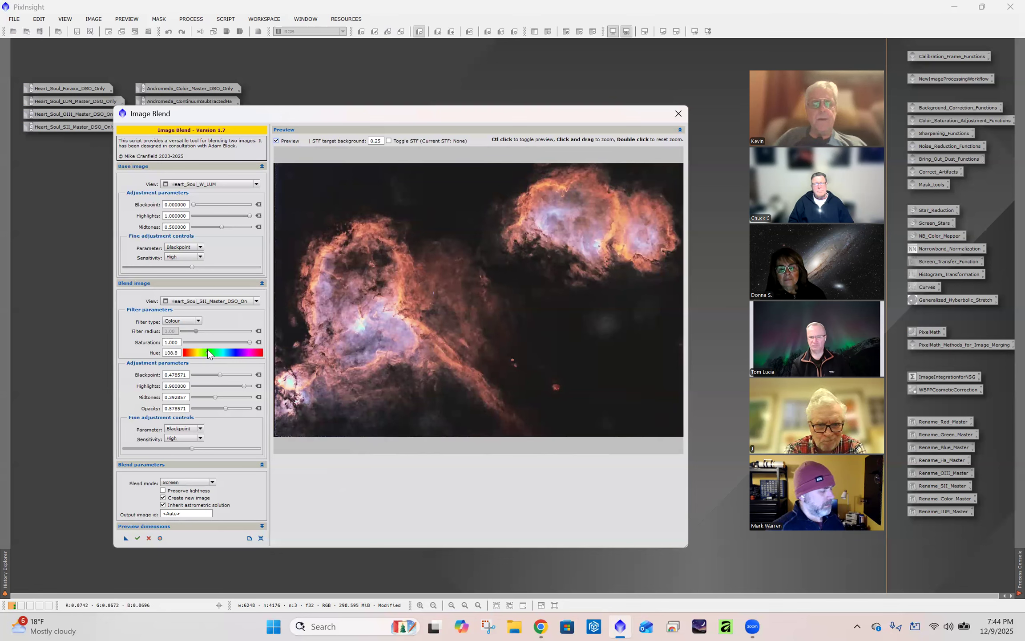
{"action": "left_click_drag", "start_coordinate": [207, 349], "coordinate": [156, 351]}
{"action": "type", "text": "60"}
{"action": "key", "text": "Tab"}
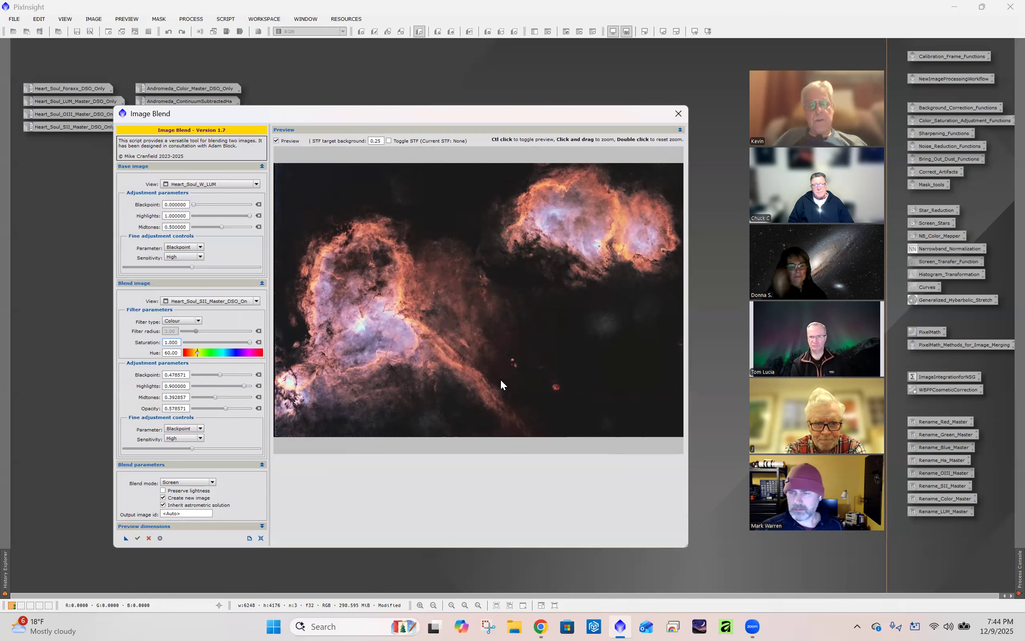
- Apply the SII blend directly to Heart_Soul_W_LUM without creating a new image, and close Image Blend
{"action": "left_click", "coordinate": [163, 497]}
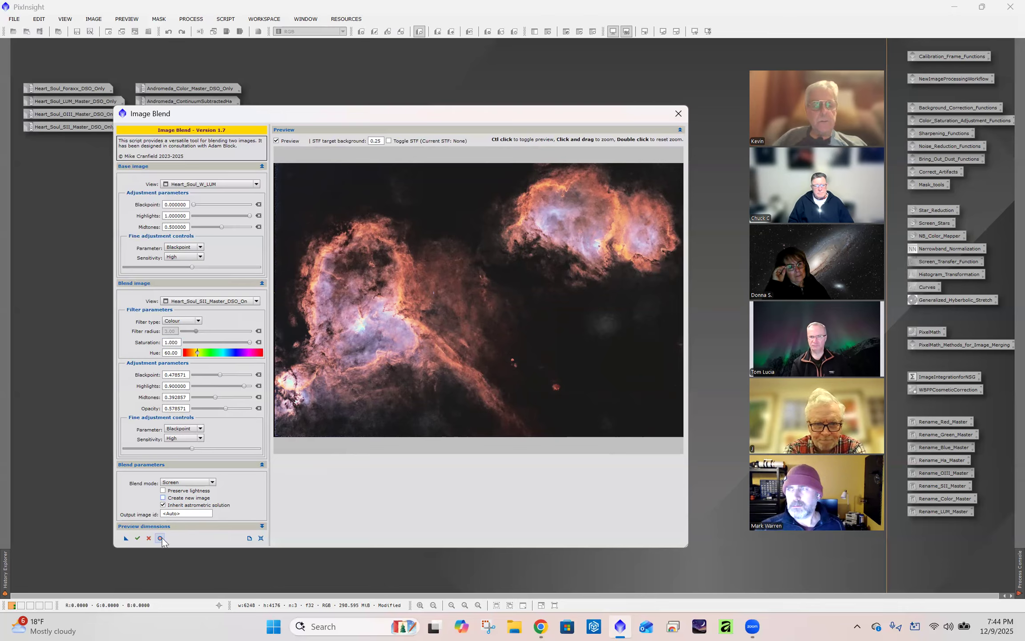
{"action": "left_click", "coordinate": [138, 538]}
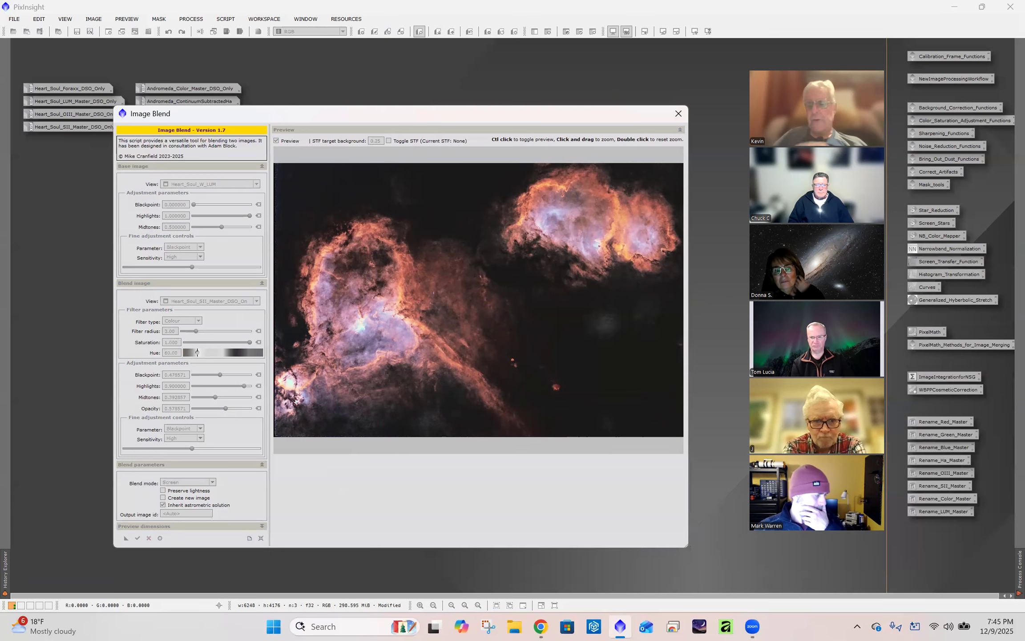
{"action": "left_click", "coordinate": [679, 114]}
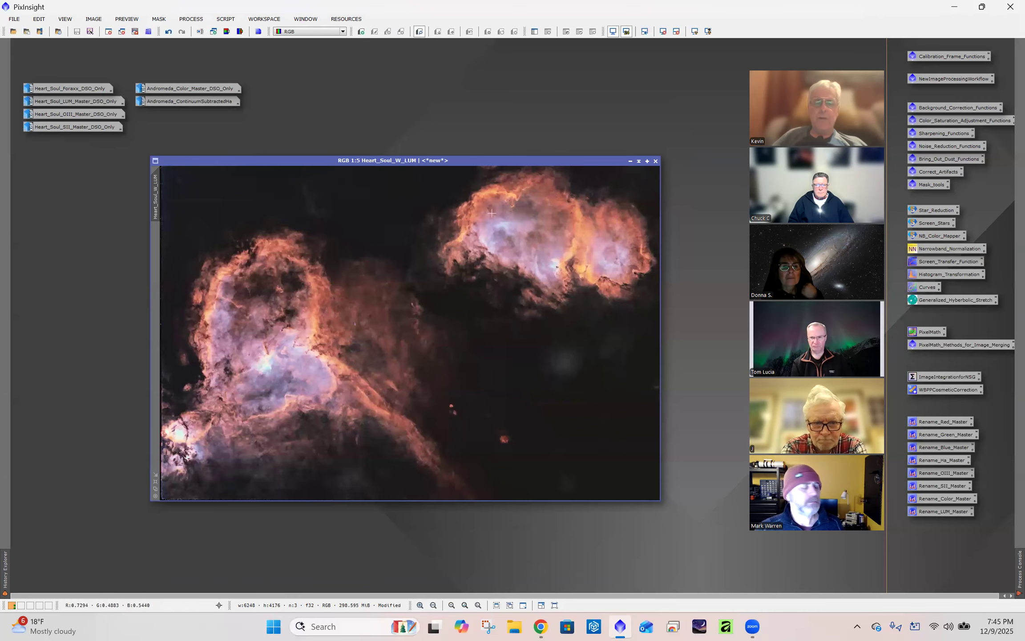
- Reposition the Heart_Soul_W_LUM image and read out pixel values in the dark background between the two nebulae
{"action": "left_click_drag", "start_coordinate": [423, 162], "coordinate": [461, 149]}
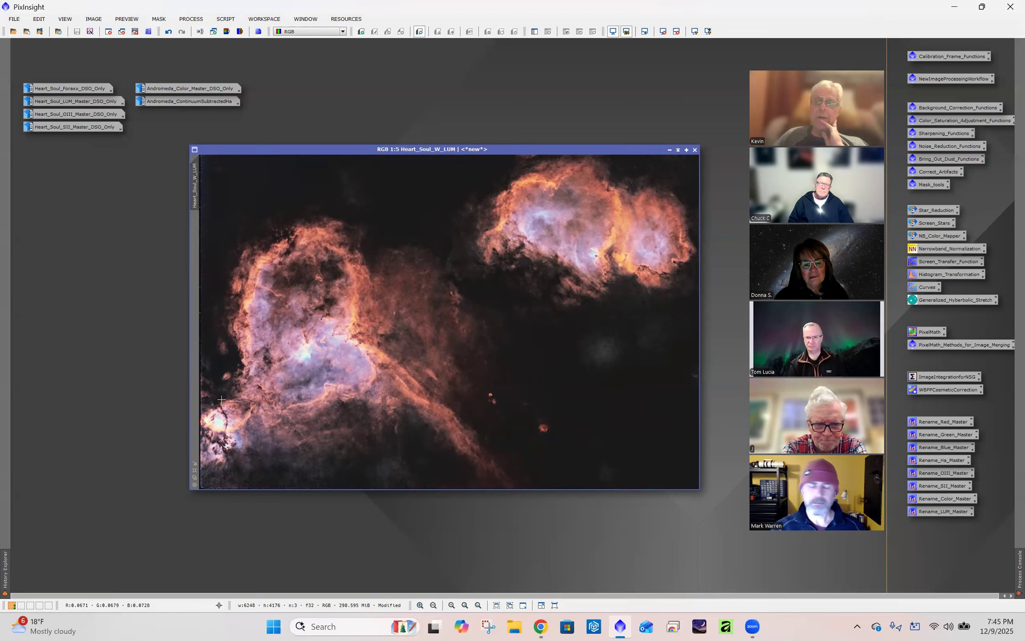
{"action": "left_click", "coordinate": [408, 203]}
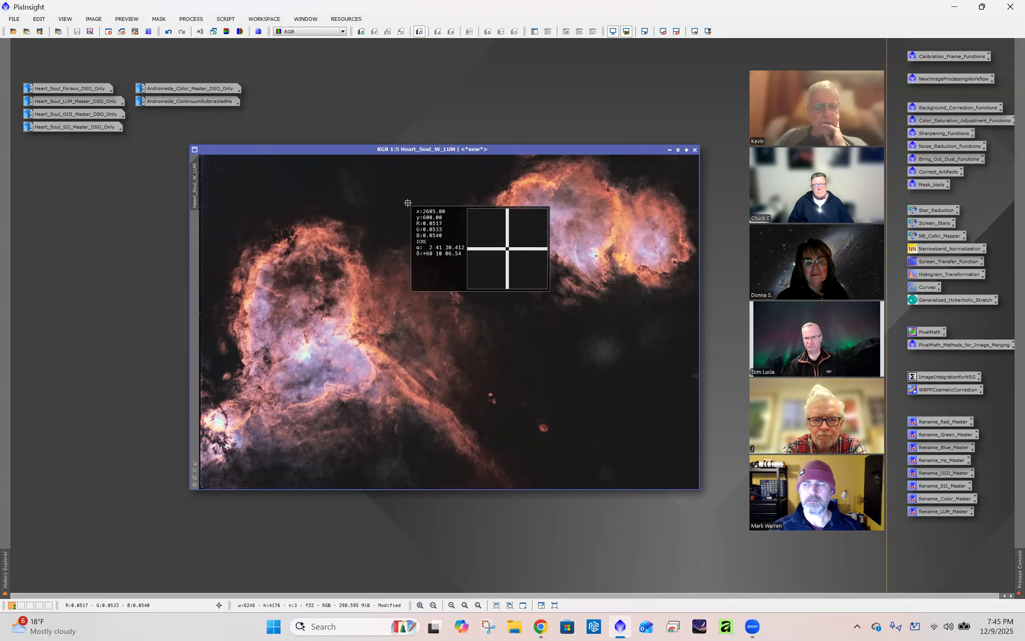
{"action": "left_click_drag", "start_coordinate": [408, 203], "coordinate": [407, 199]}
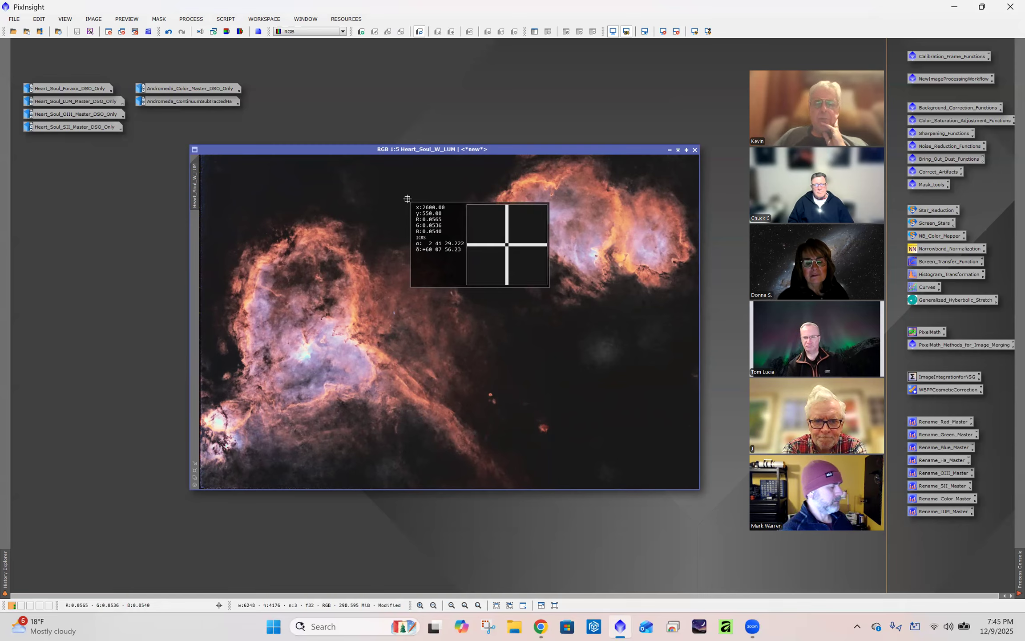
{"action": "left_click_drag", "start_coordinate": [407, 199], "coordinate": [406, 199]}
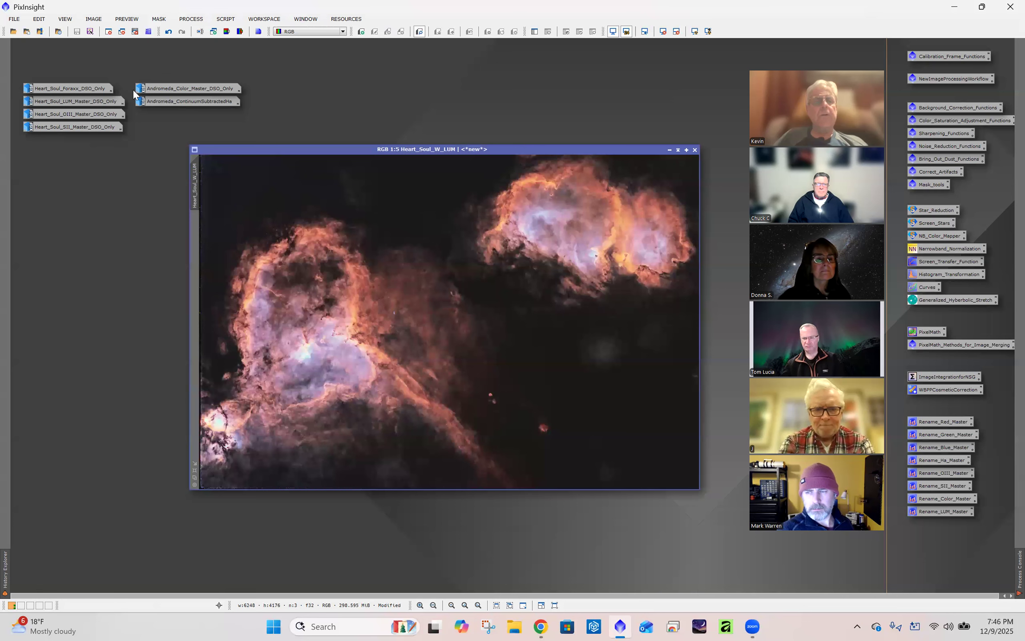
- Minimize the blended Heart_Soul_W_LUM image to an icon on the workspace
{"action": "left_click", "coordinate": [670, 149]}
{"action": "left_click_drag", "start_coordinate": [487, 323], "coordinate": [68, 177]}
{"action": "left_click", "coordinate": [222, 269]}
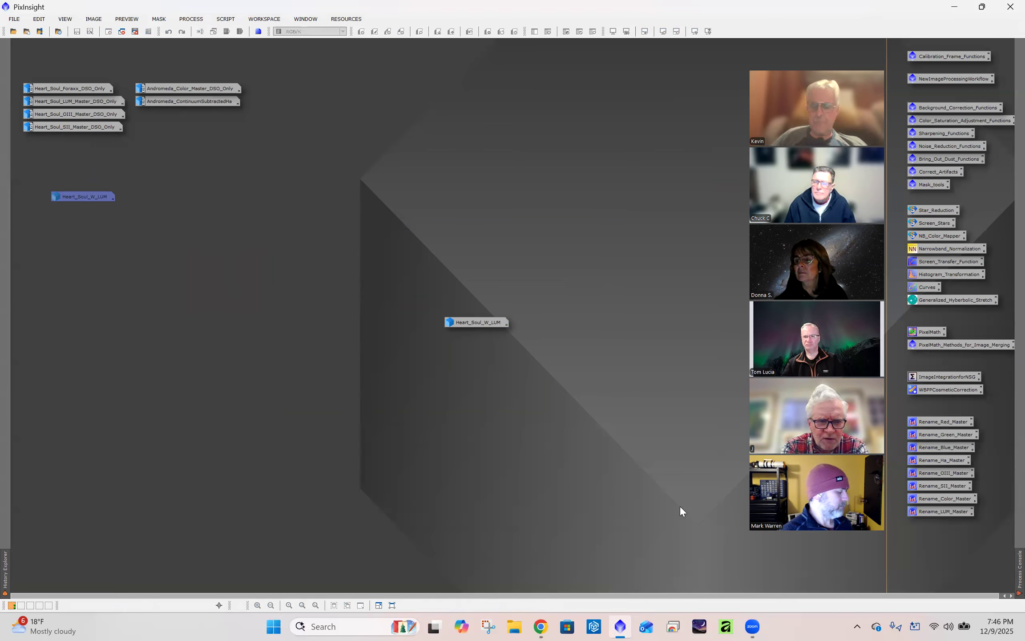
{"action": "mouse_move", "coordinate": [755, 626]}
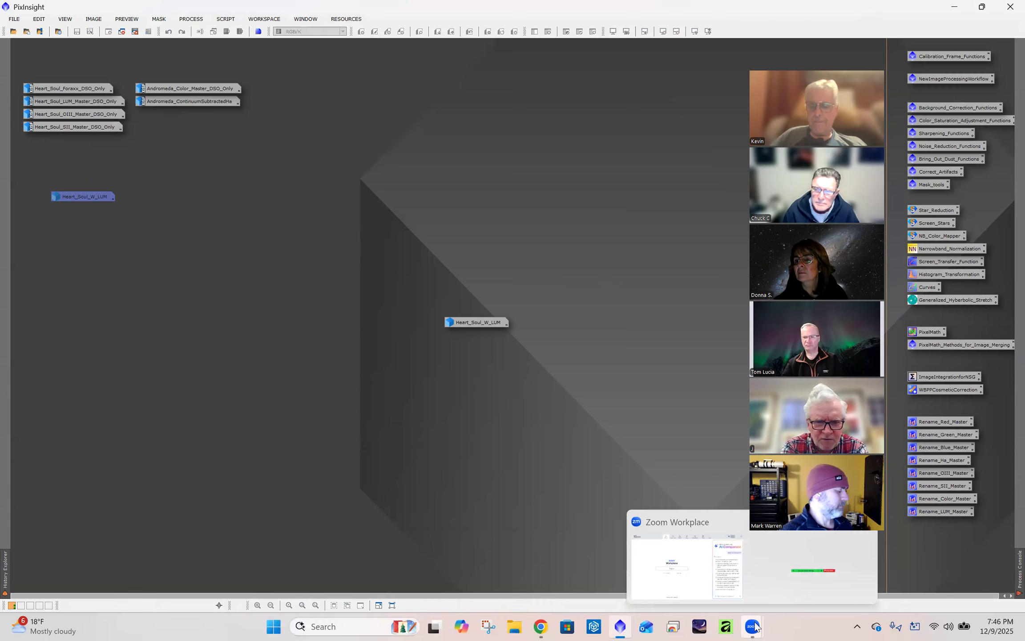
{"action": "mouse_move", "coordinate": [541, 627]}
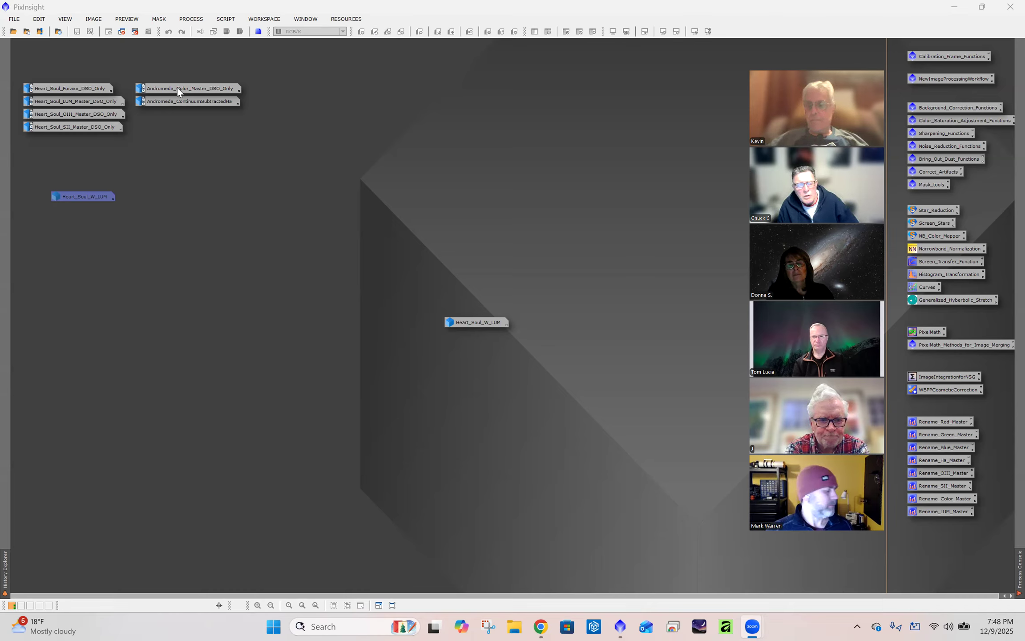
- Open the Andromeda_Color_Master_DSO_Only image and move the Heart_Soul_W_LUM icon clear of it
{"action": "mouse_move", "coordinate": [177, 87]}
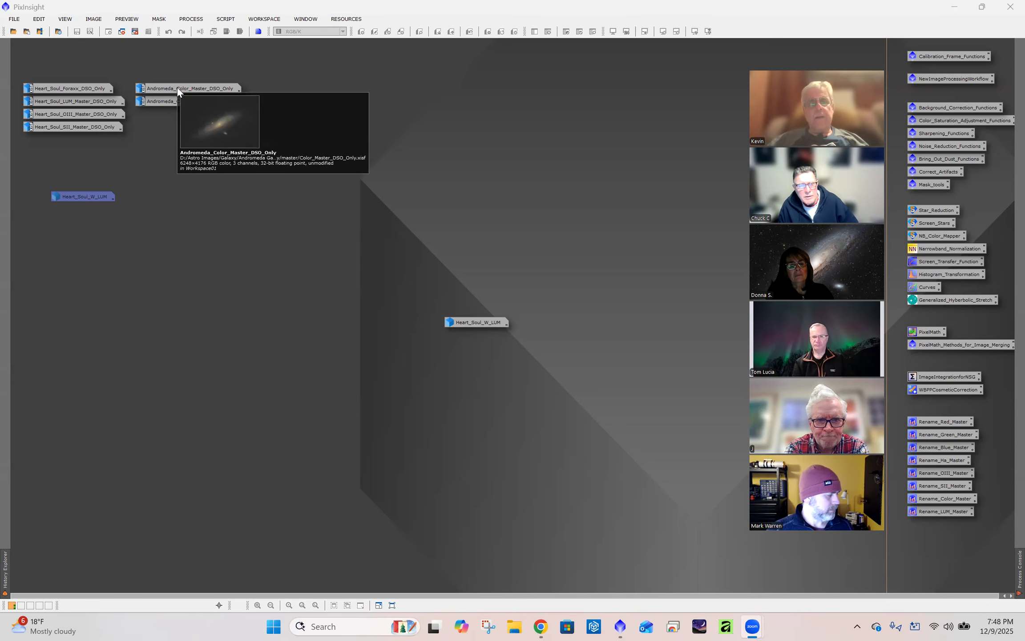
{"action": "double_click", "coordinate": [177, 88]}
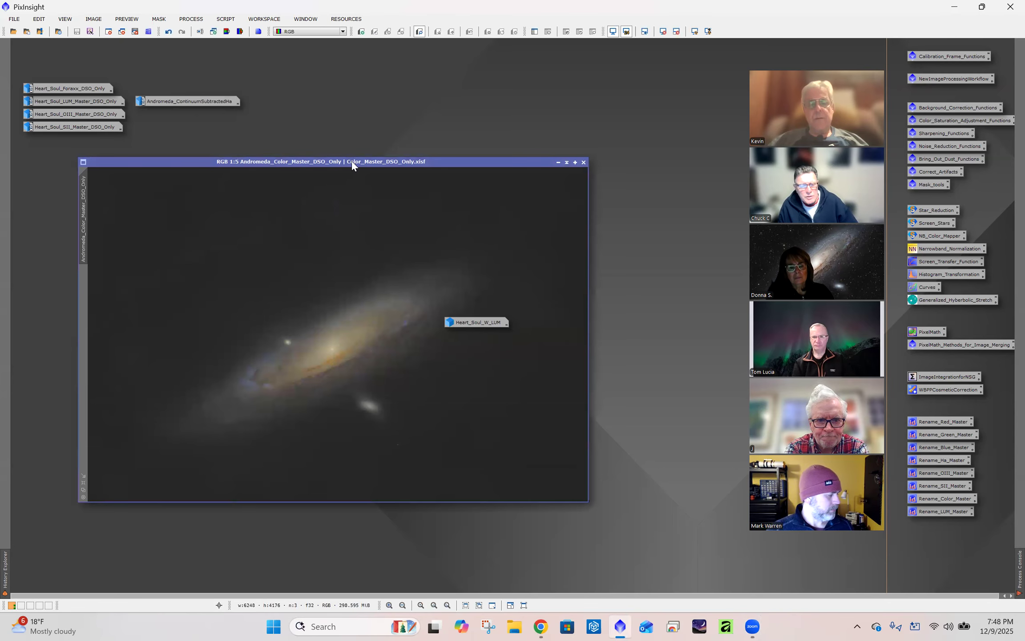
{"action": "left_click_drag", "start_coordinate": [352, 165], "coordinate": [352, 157]}
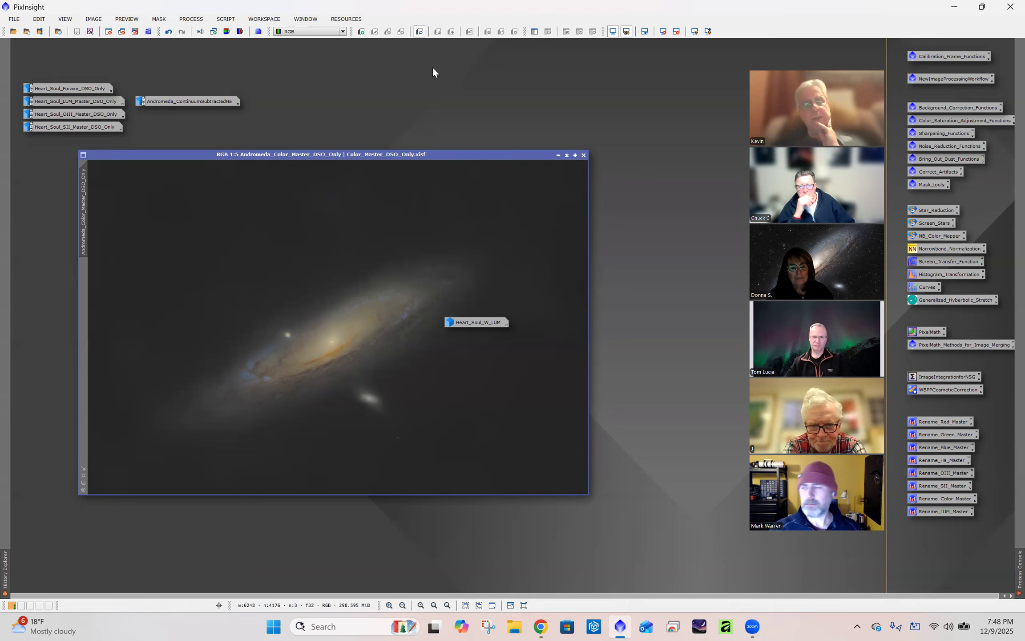
{"action": "left_click_drag", "start_coordinate": [476, 323], "coordinate": [603, 95]}
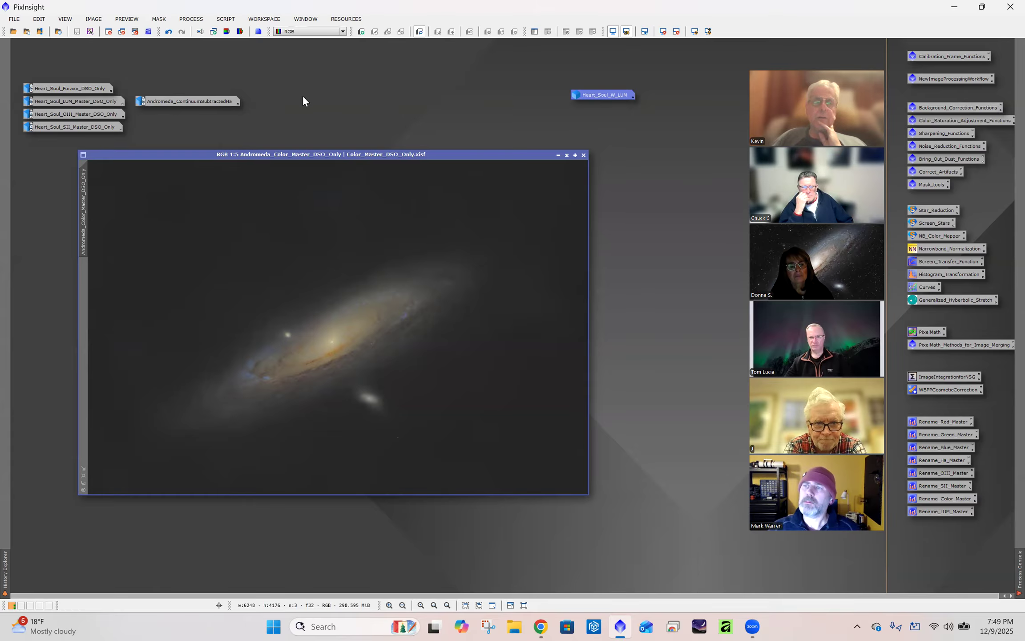
- Open the Andromeda_ContinuumSubtractedHa image and compare its Ha regions with the Andromeda color image
{"action": "double_click", "coordinate": [206, 100]}
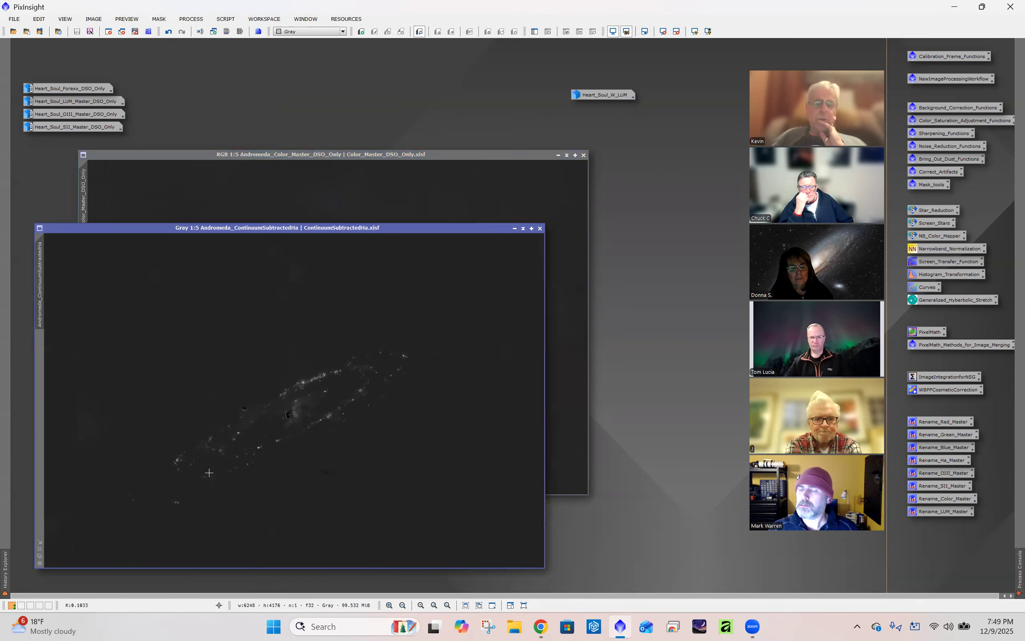
{"action": "left_click_drag", "start_coordinate": [347, 227], "coordinate": [445, 179]}
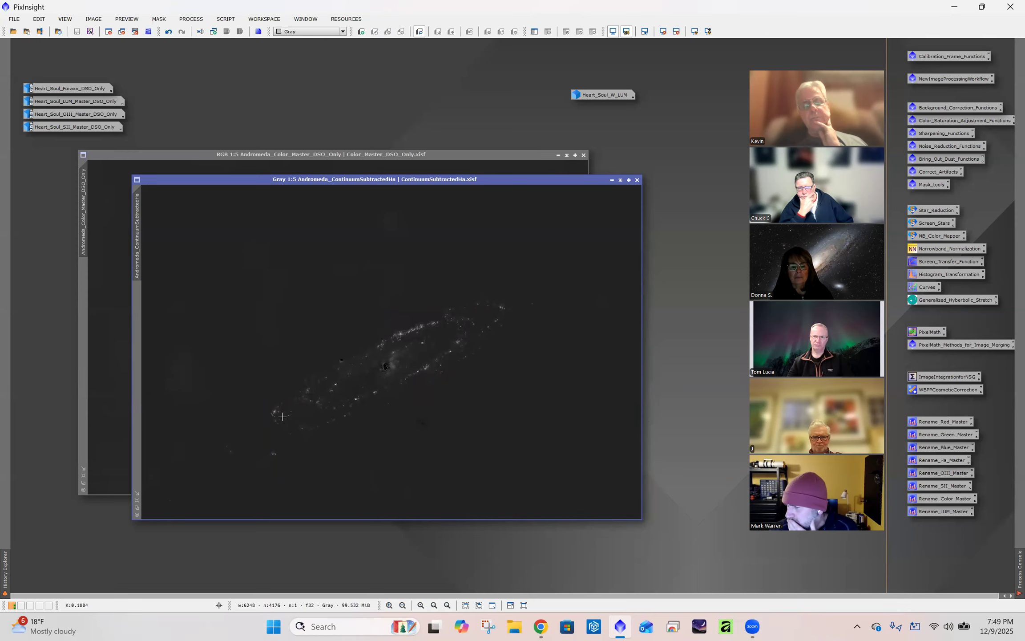
{"action": "left_click", "coordinate": [379, 154]}
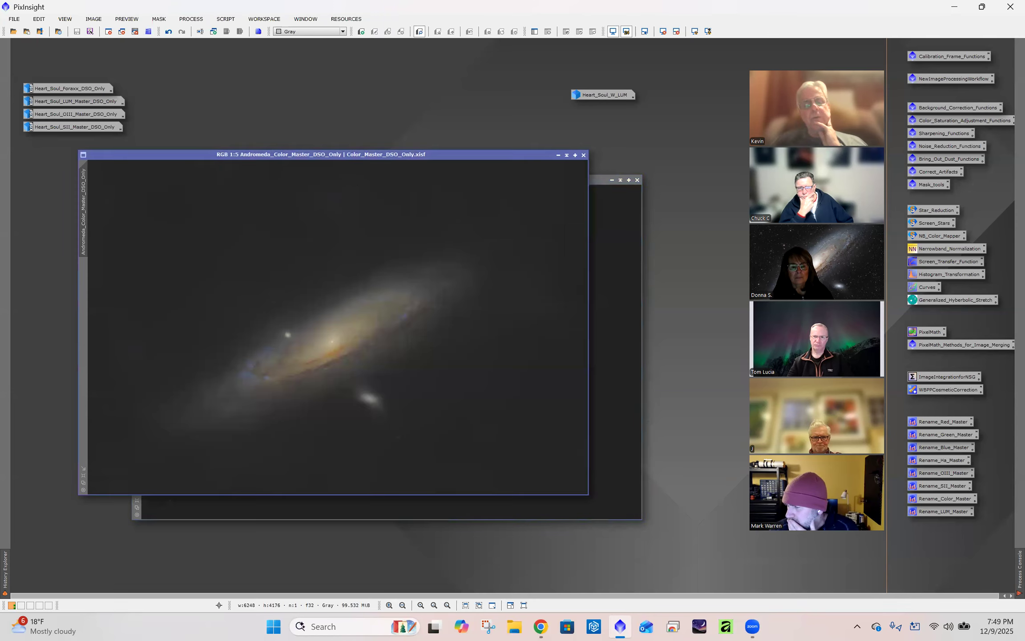
{"action": "left_click", "coordinate": [595, 179]}
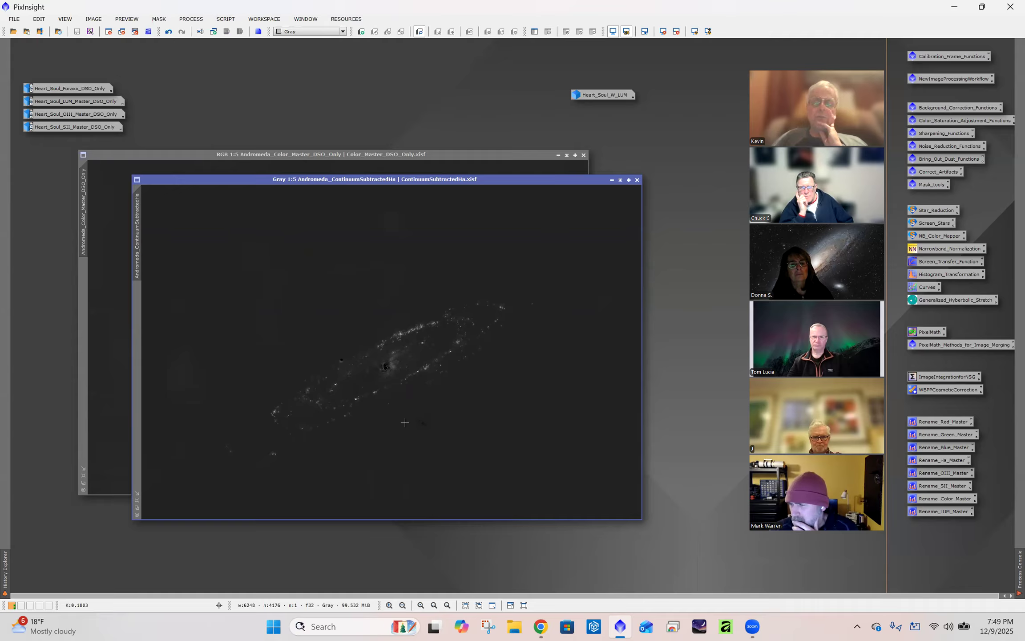
- Open the SetiAstro Continuum Subtraction Utility script to review its instructions and input options, and close it
{"action": "left_click", "coordinate": [224, 20]}
{"action": "mouse_move", "coordinate": [254, 160]}
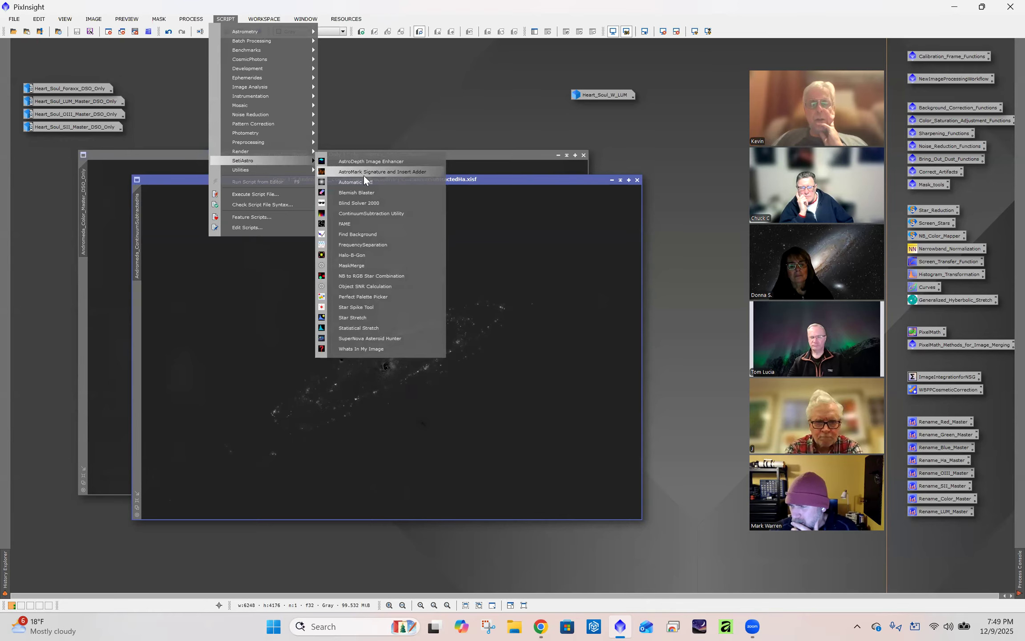
{"action": "left_click", "coordinate": [381, 213]}
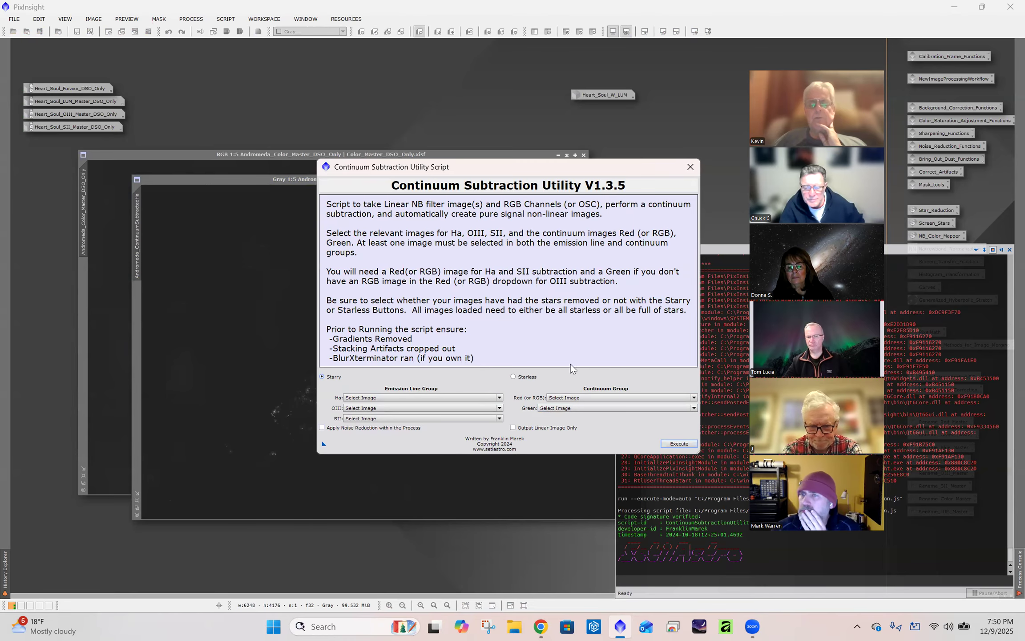
{"action": "left_click", "coordinate": [690, 167]}
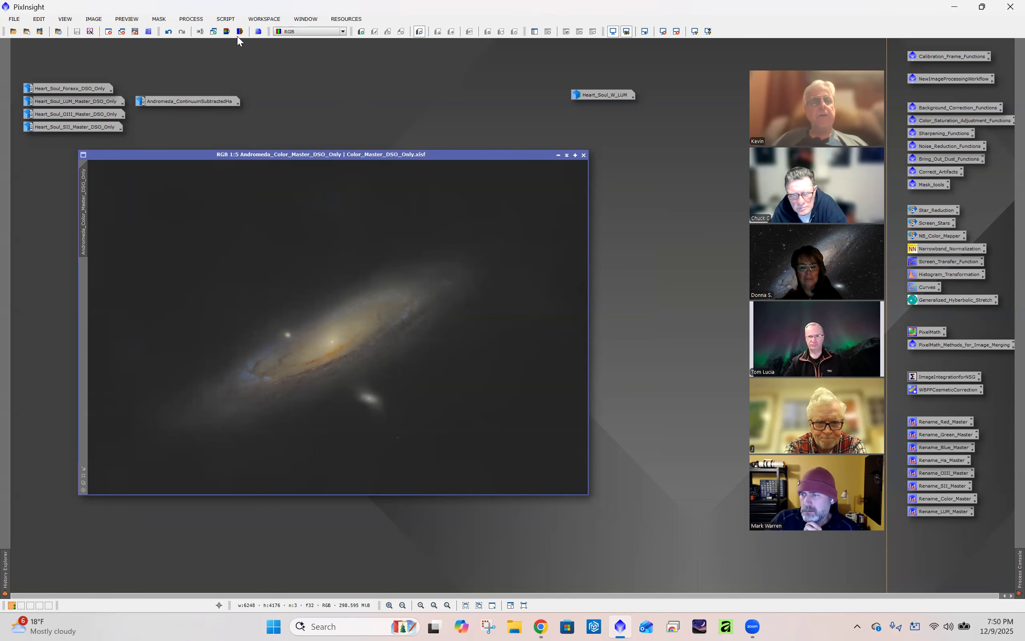
- Launch the ImageBlend script, reset all its parameters to defaults, and reposition its window so the whole preview is visible
{"action": "left_click", "coordinate": [226, 19]}
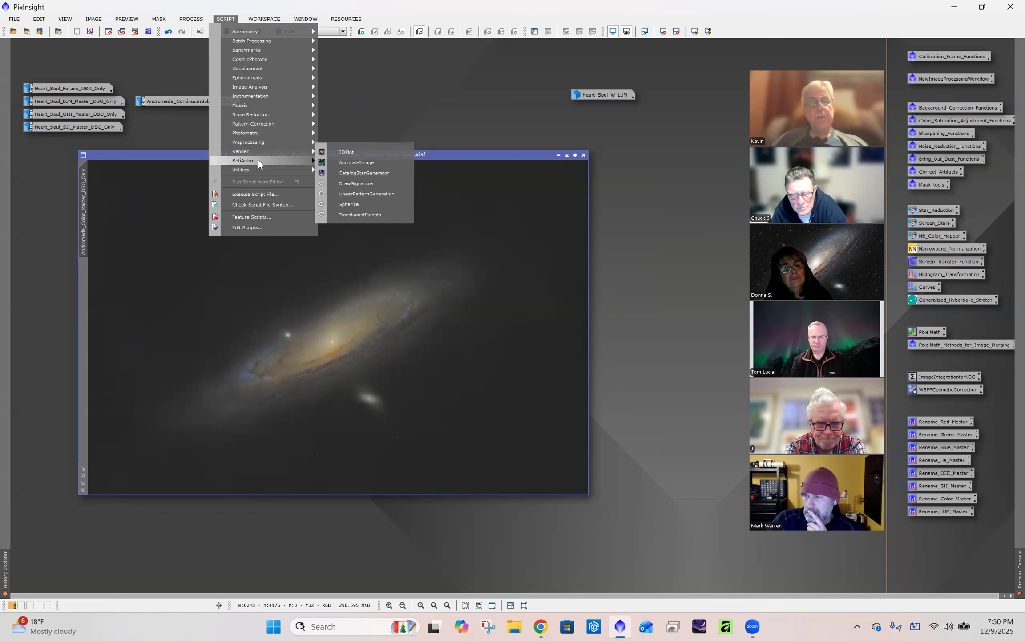
{"action": "mouse_move", "coordinate": [258, 159]}
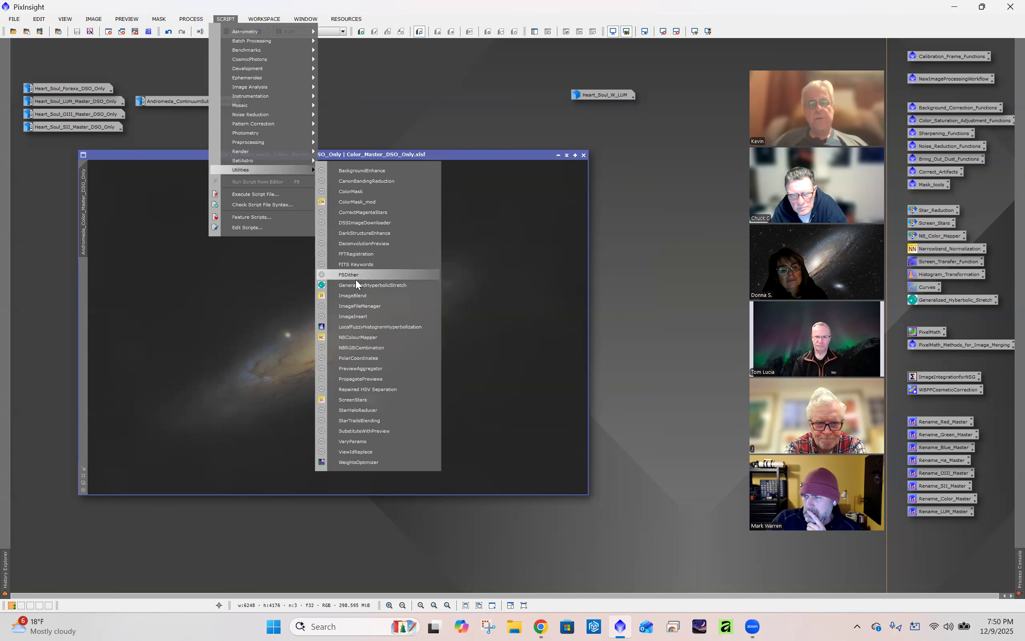
{"action": "left_click", "coordinate": [355, 294]}
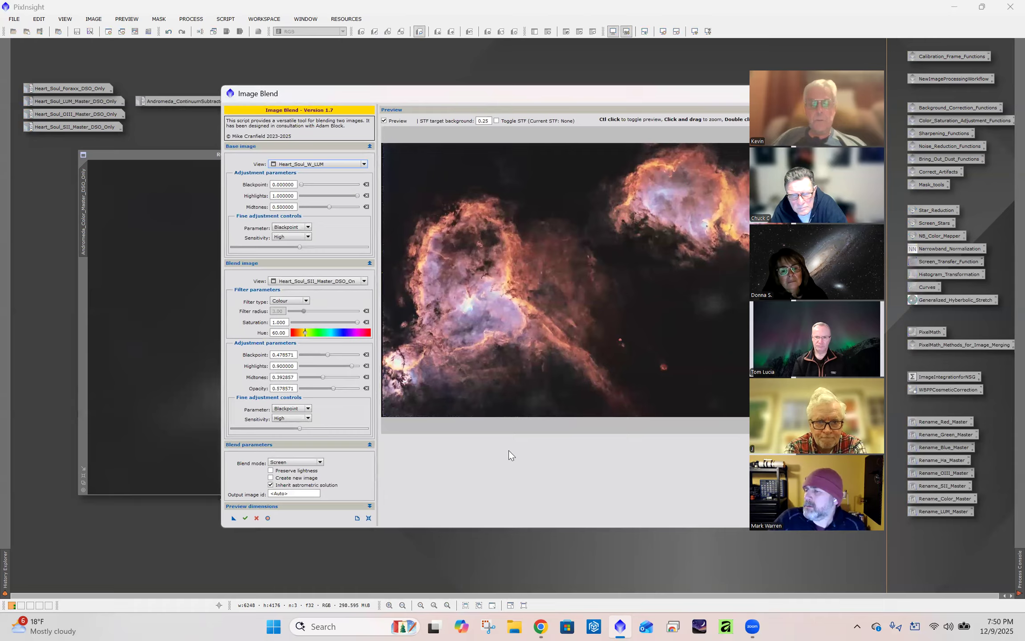
{"action": "left_click", "coordinate": [368, 518]}
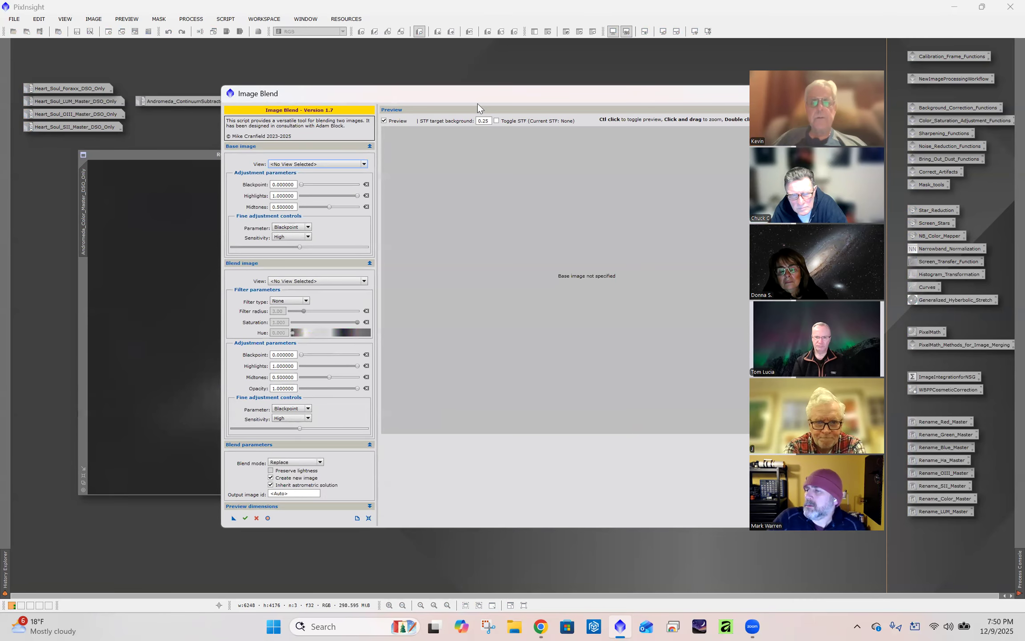
{"action": "left_click_drag", "start_coordinate": [475, 97], "coordinate": [369, 104]}
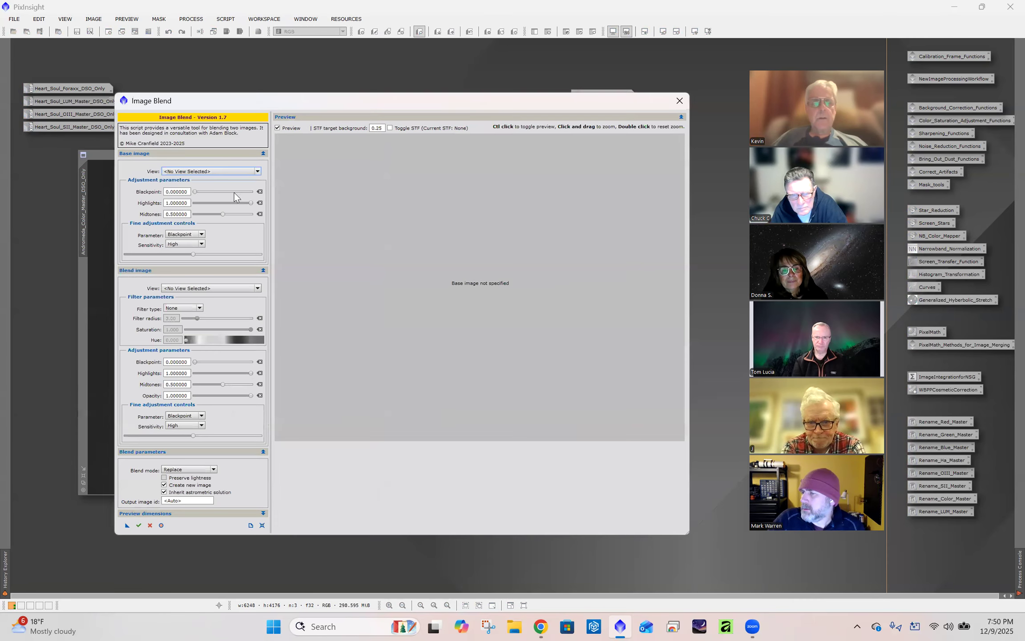
- Choose Andromeda_Color_Master_DSO_Only as the base image and set the blend image's filter type to Colour
{"action": "left_click", "coordinate": [257, 172]}
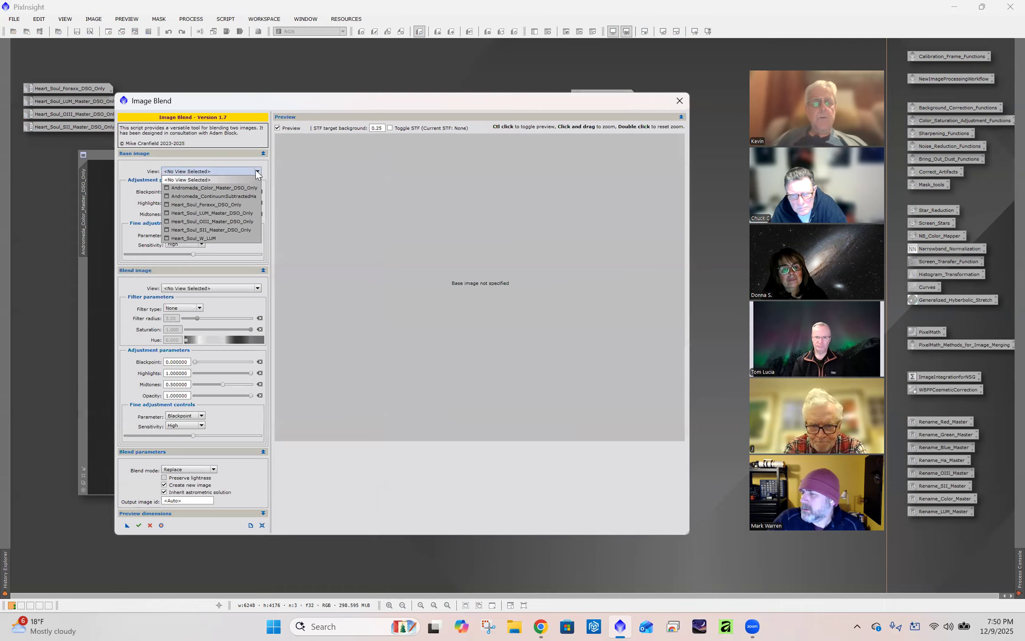
{"action": "left_click", "coordinate": [238, 186]}
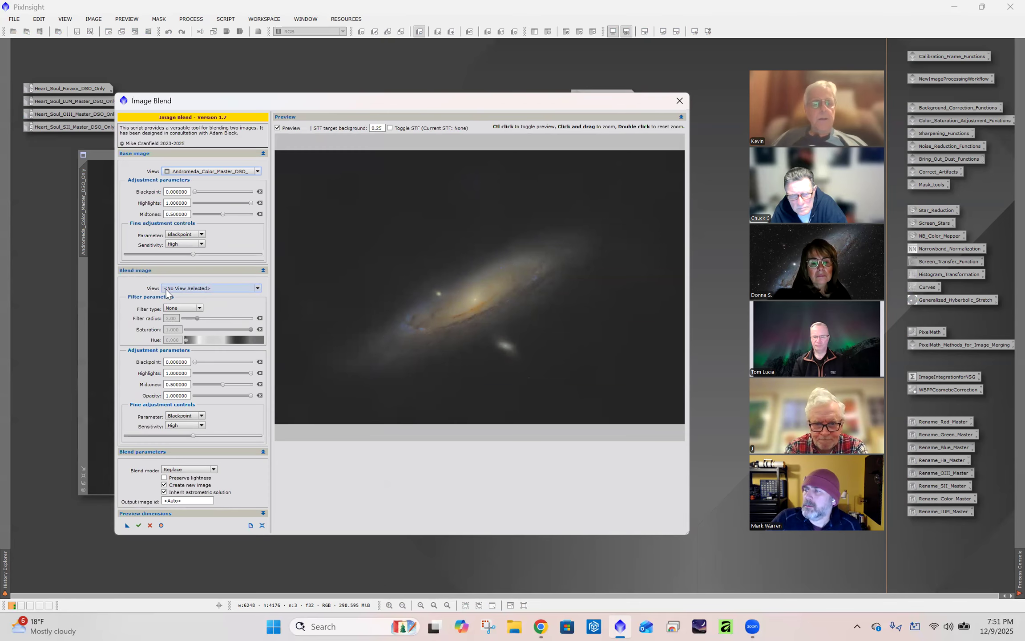
{"action": "left_click", "coordinate": [199, 308]}
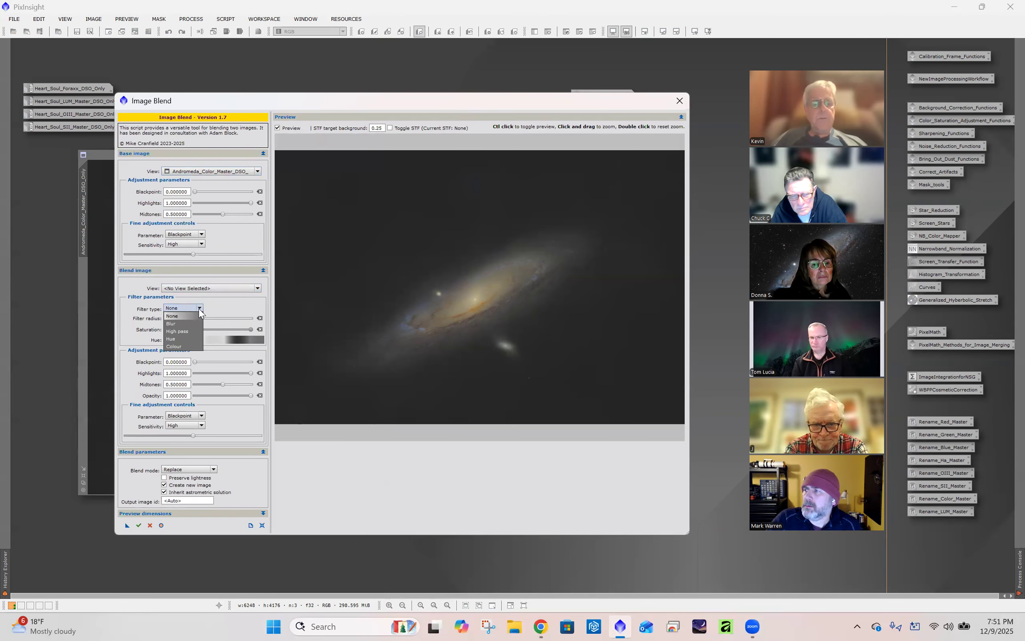
{"action": "left_click", "coordinate": [184, 346]}
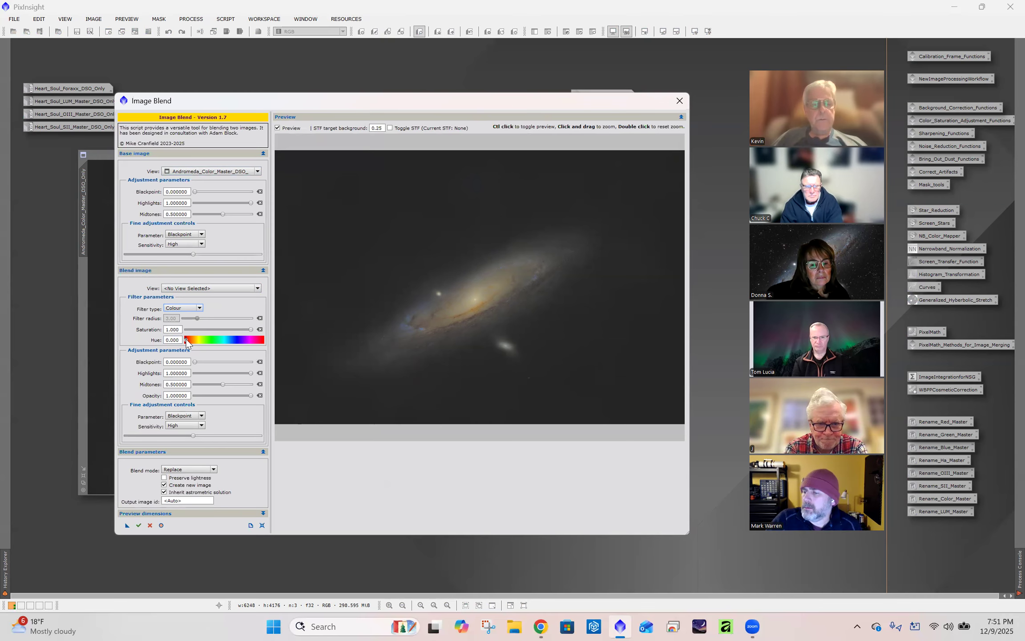
- Colorize the blend image Andromeda_ContinuumSubtractedHa with hue 331.9 and blend it over the base image in Screen mode
{"action": "left_click_drag", "start_coordinate": [186, 340], "coordinate": [258, 345]}
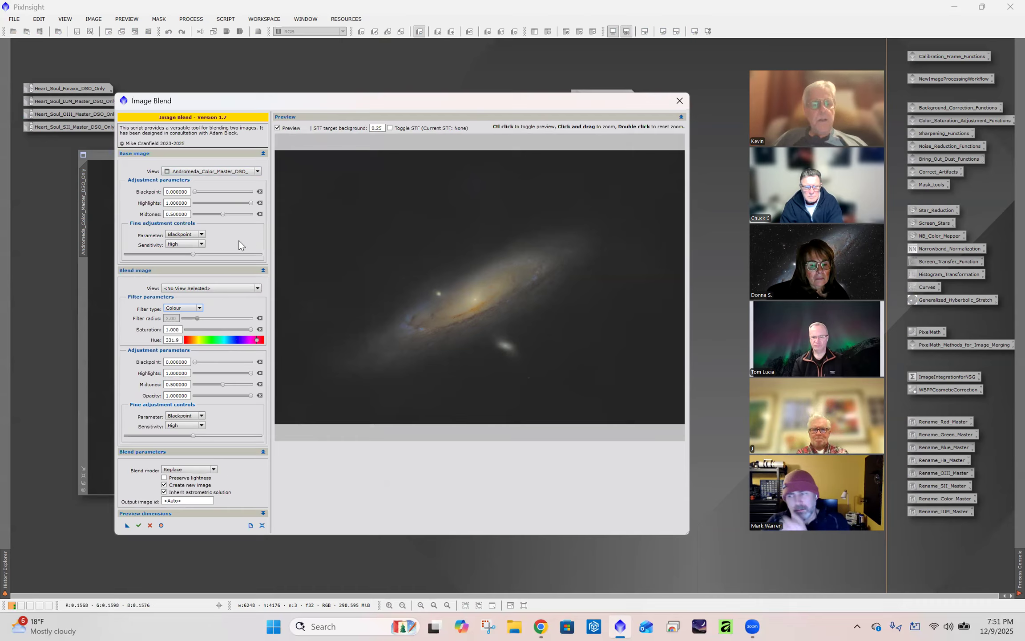
{"action": "left_click", "coordinate": [237, 288]}
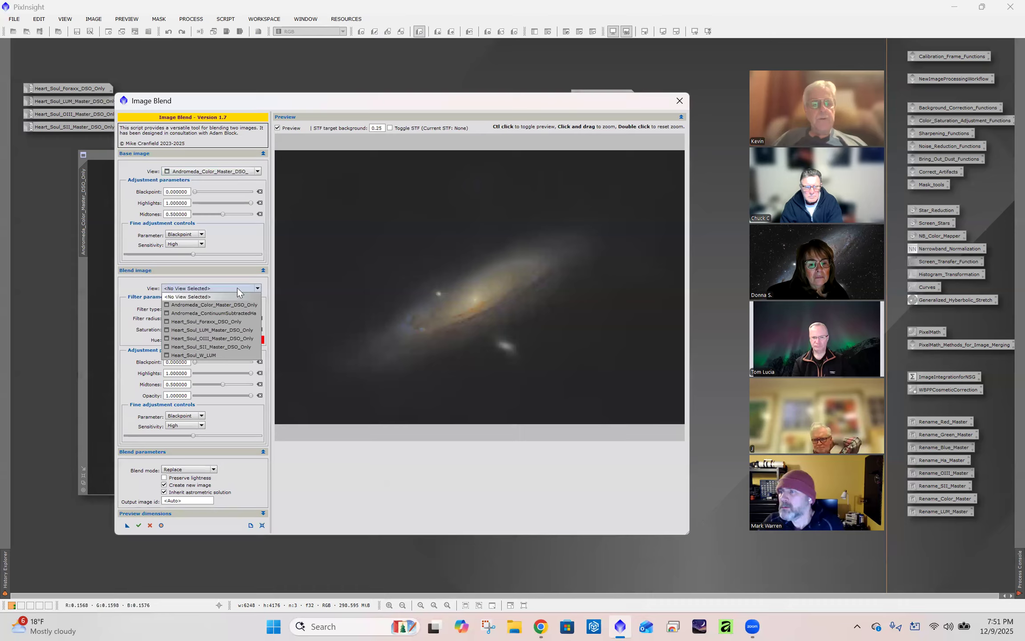
{"action": "left_click", "coordinate": [227, 313]}
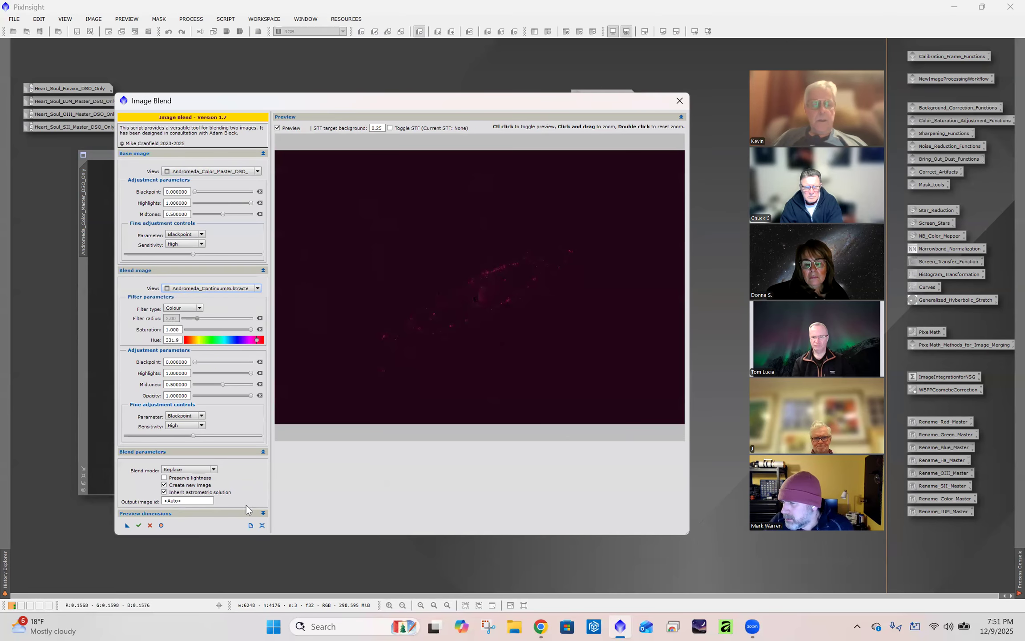
{"action": "left_click", "coordinate": [214, 470]}
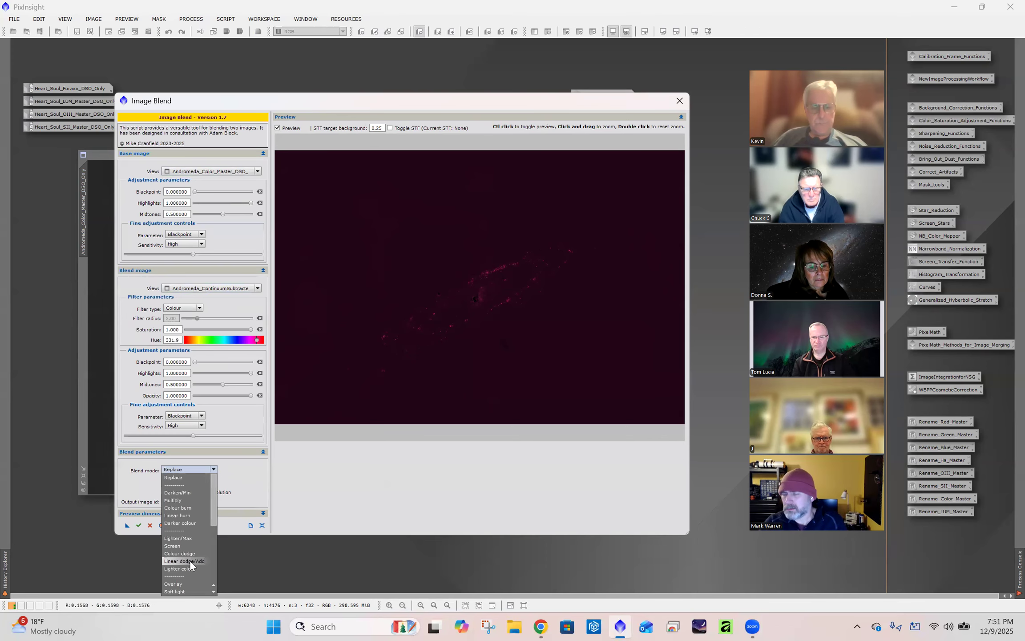
{"action": "left_click", "coordinate": [187, 546]}
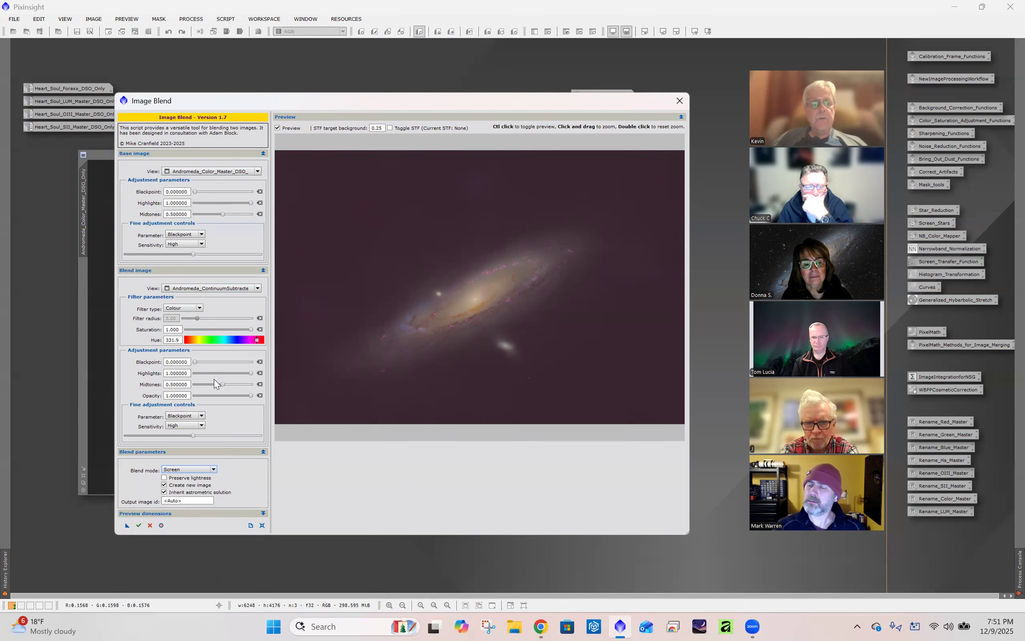
- Set the Ha blend image's blackpoint to 0.15, hue to 311.2 and opacity to about 0.607
{"action": "left_click_drag", "start_coordinate": [195, 362], "coordinate": [200, 362]}
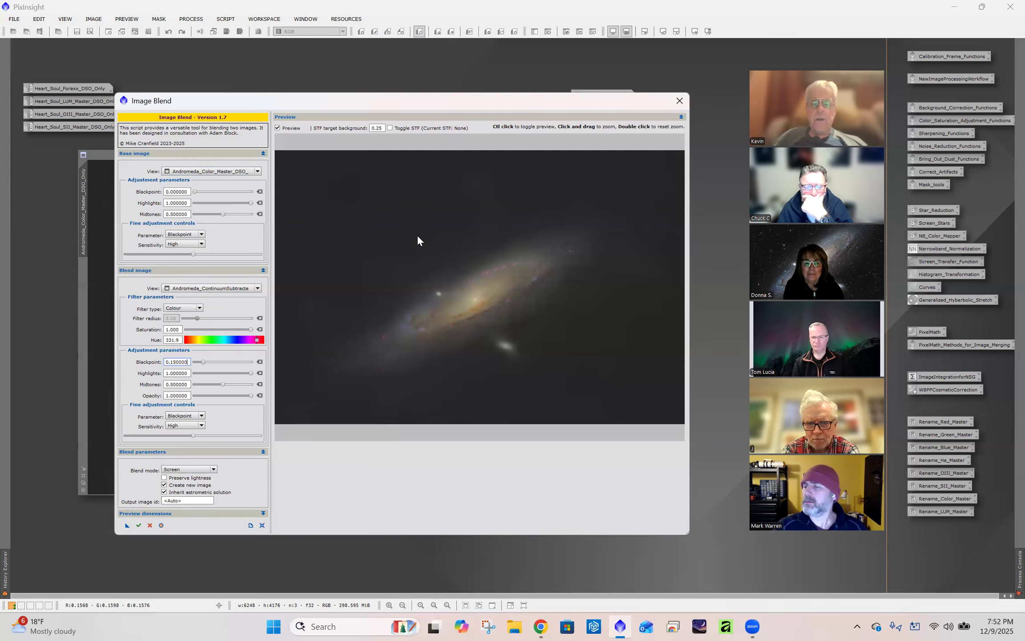
{"action": "left_click_drag", "start_coordinate": [439, 230], "coordinate": [594, 330]}
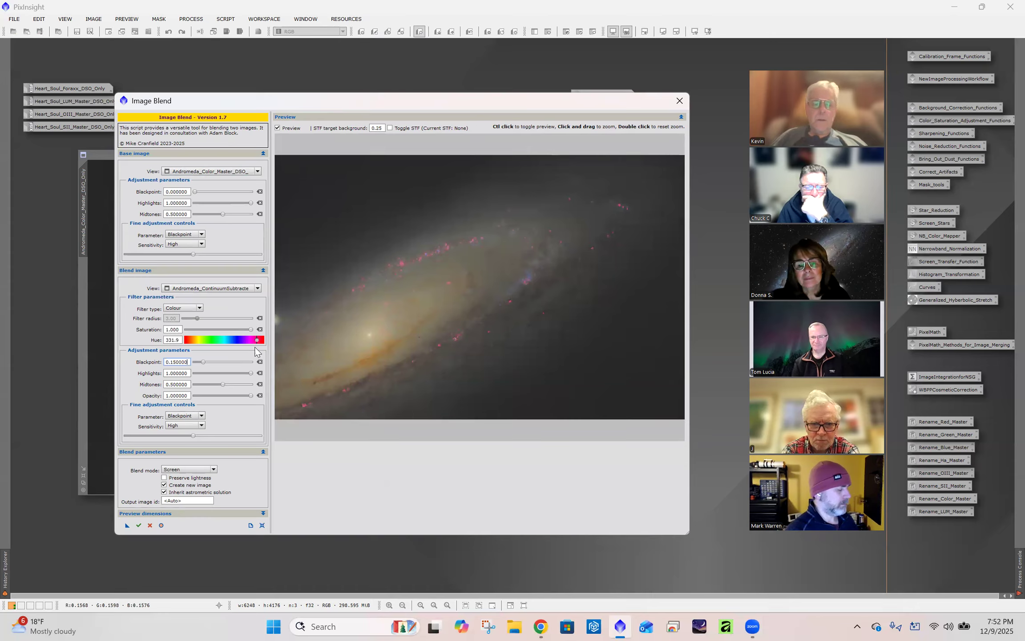
{"action": "left_click_drag", "start_coordinate": [257, 342], "coordinate": [254, 344]}
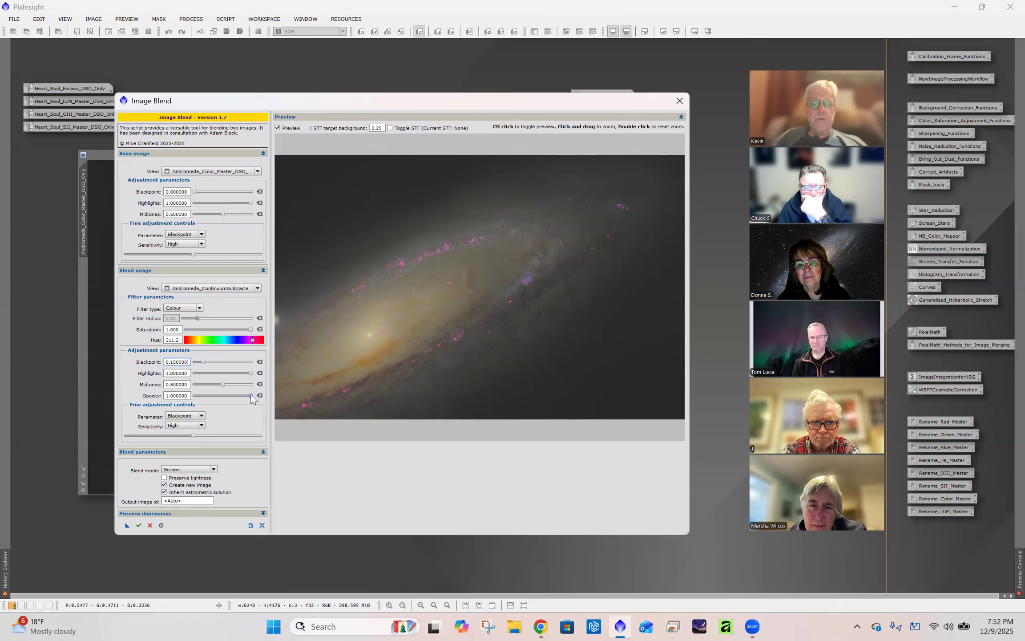
{"action": "left_click_drag", "start_coordinate": [251, 395], "coordinate": [229, 395]}
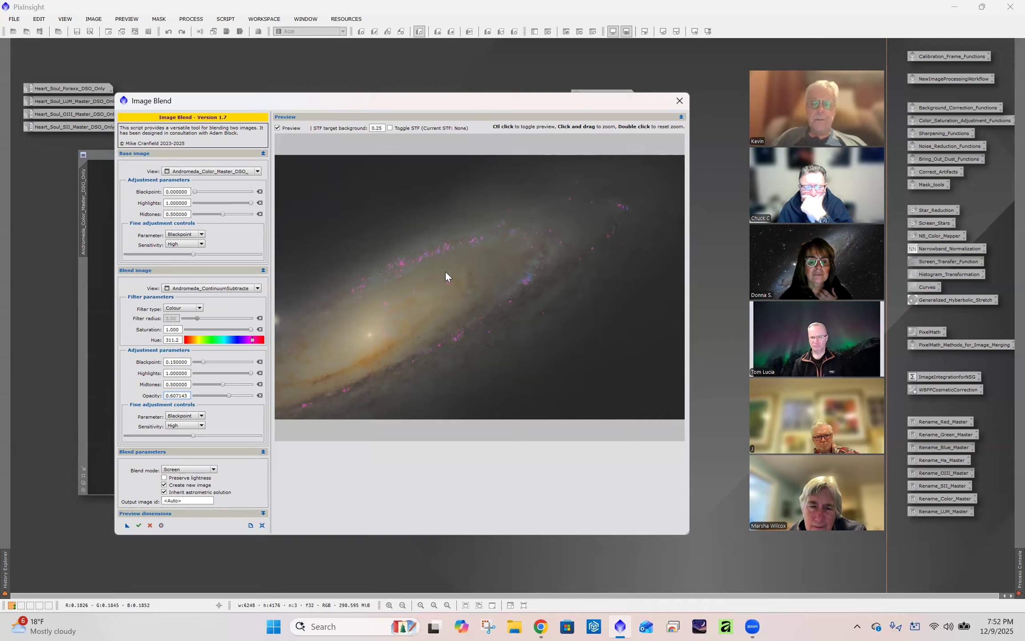
{"action": "double_click", "coordinate": [504, 270]}
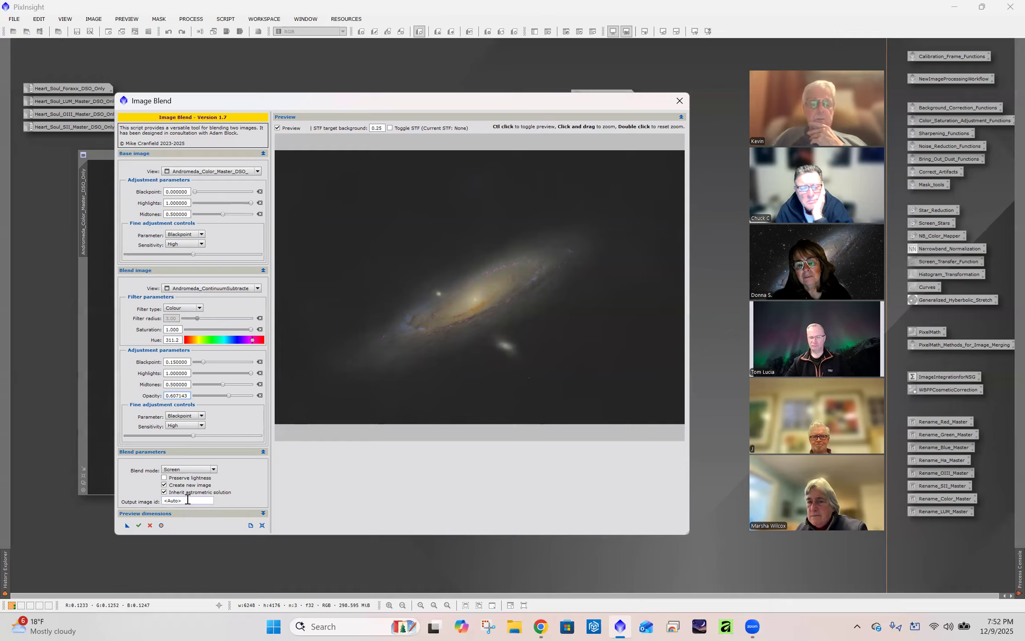
- Isolate the Ha layer in Replace mode at full opacity and shift its hue to 322.5
{"action": "left_click", "coordinate": [190, 468]}
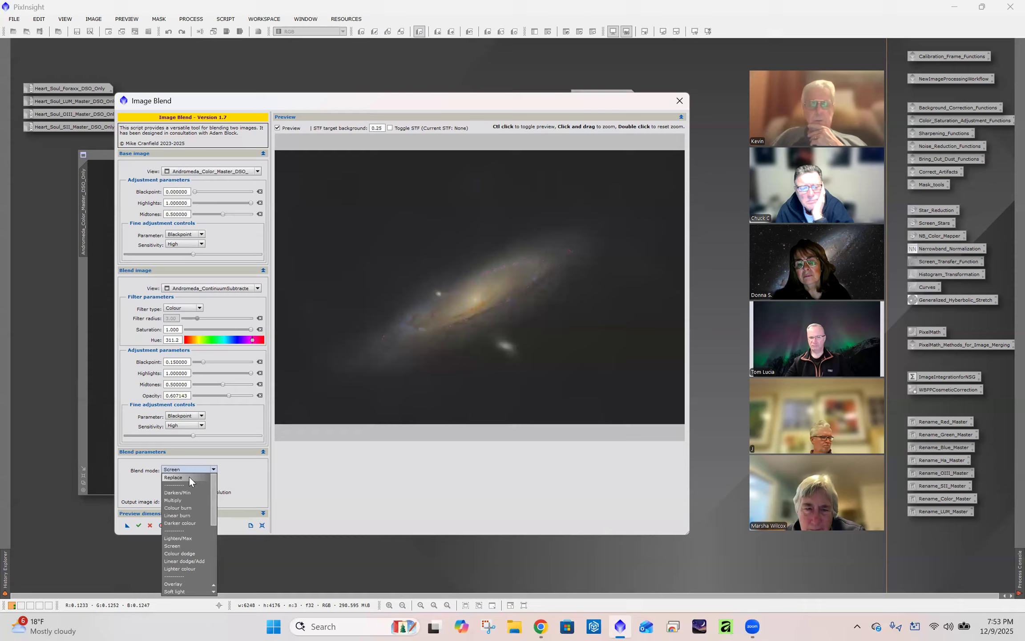
{"action": "left_click", "coordinate": [189, 476]}
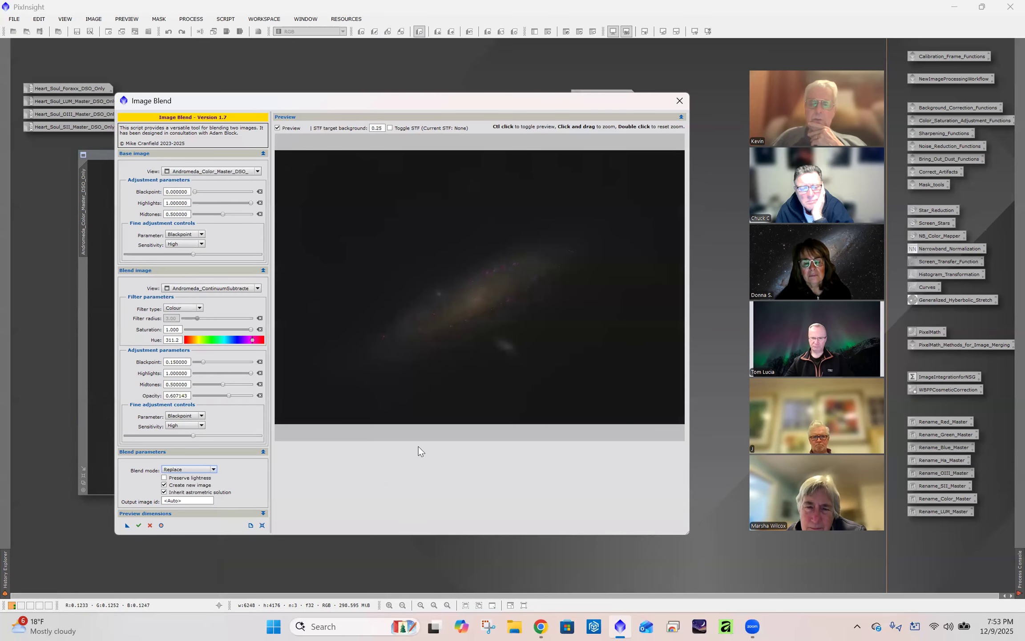
{"action": "left_click", "coordinate": [261, 395]}
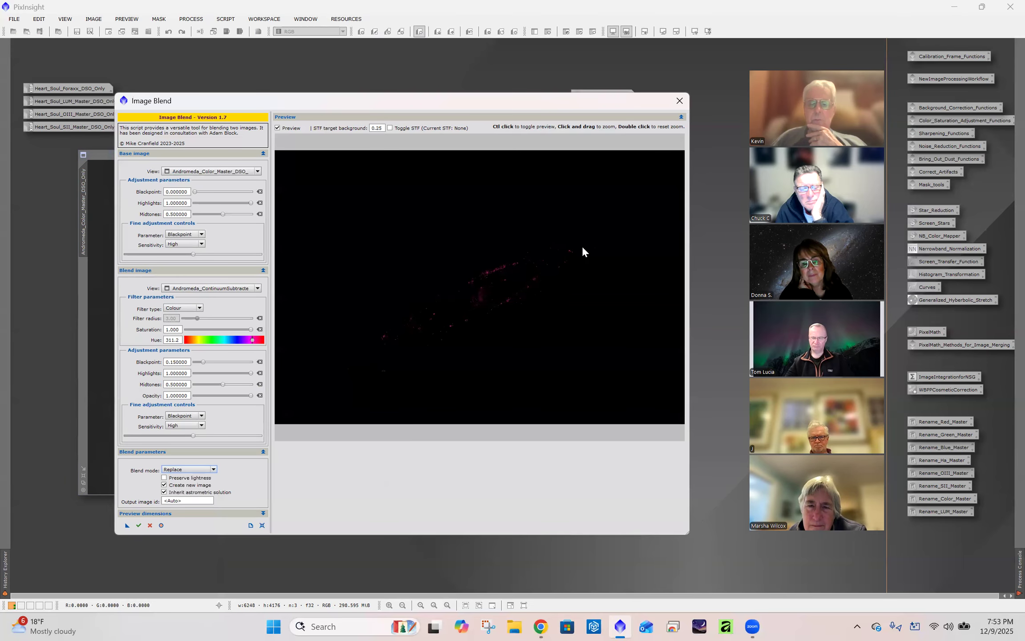
{"action": "left_click_drag", "start_coordinate": [445, 253], "coordinate": [552, 329]}
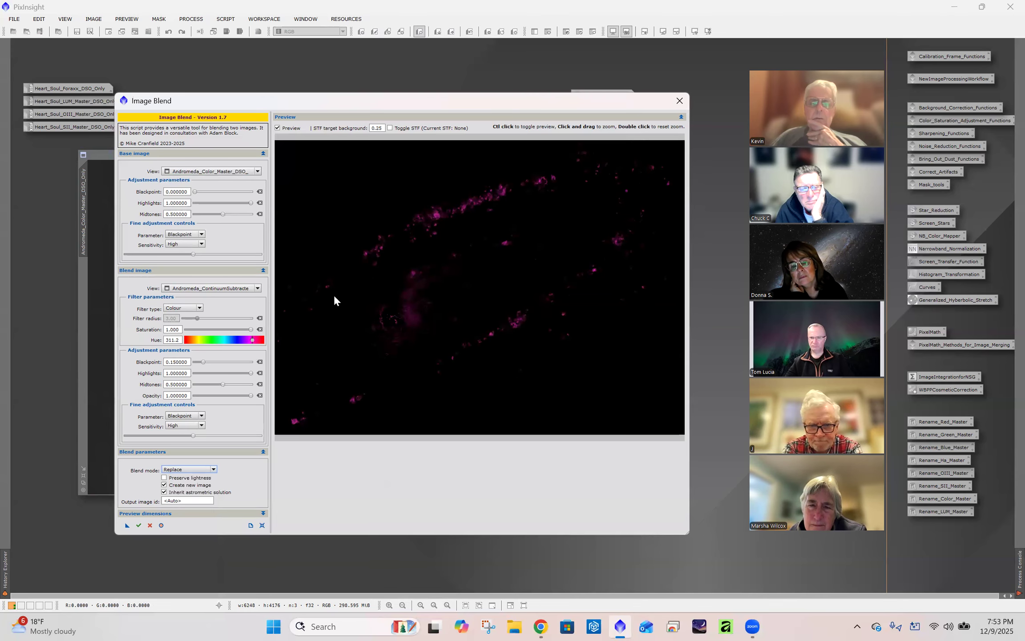
{"action": "left_click", "coordinate": [252, 341]}
{"action": "left_click_drag", "start_coordinate": [251, 342], "coordinate": [249, 341]}
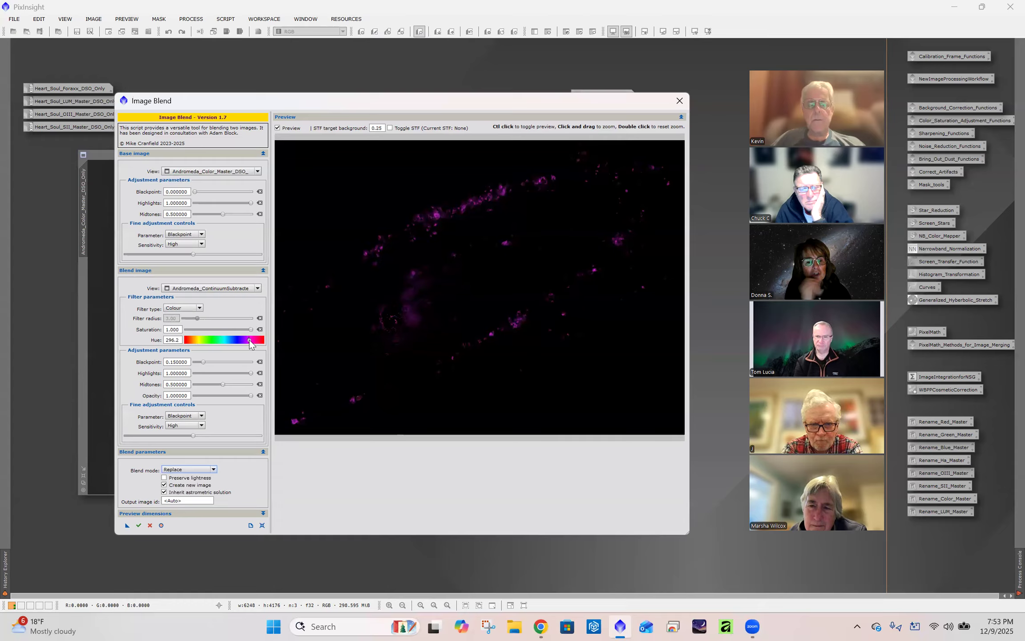
{"action": "left_click_drag", "start_coordinate": [249, 341], "coordinate": [255, 341]}
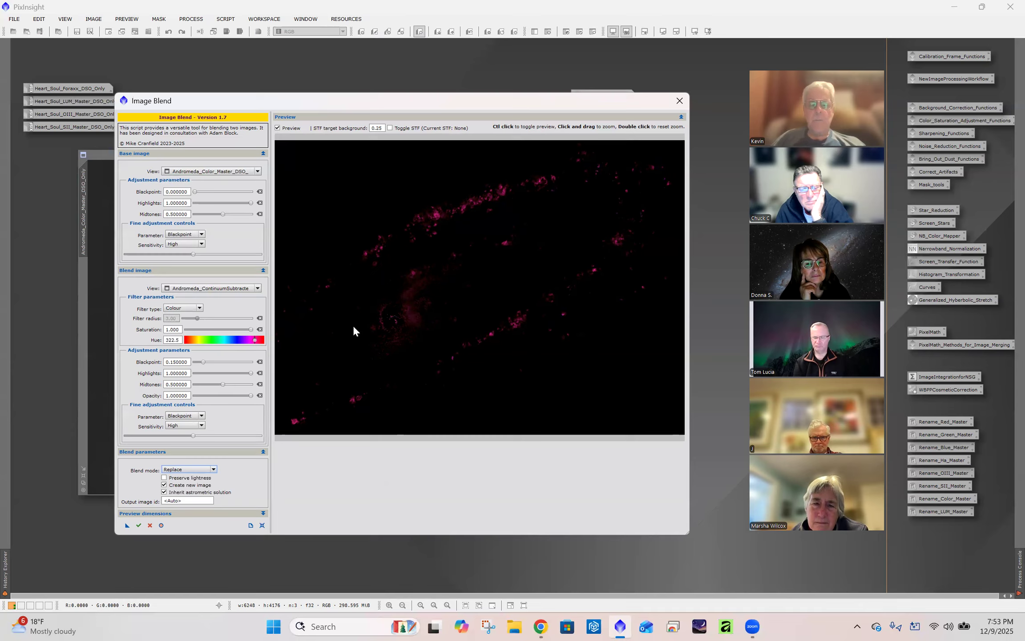
- Set the Ha blend image's blackpoint to about 0.236 and highlights to about 0.964, and blend it in Screen mode
{"action": "left_click_drag", "start_coordinate": [204, 363], "coordinate": [208, 362]}
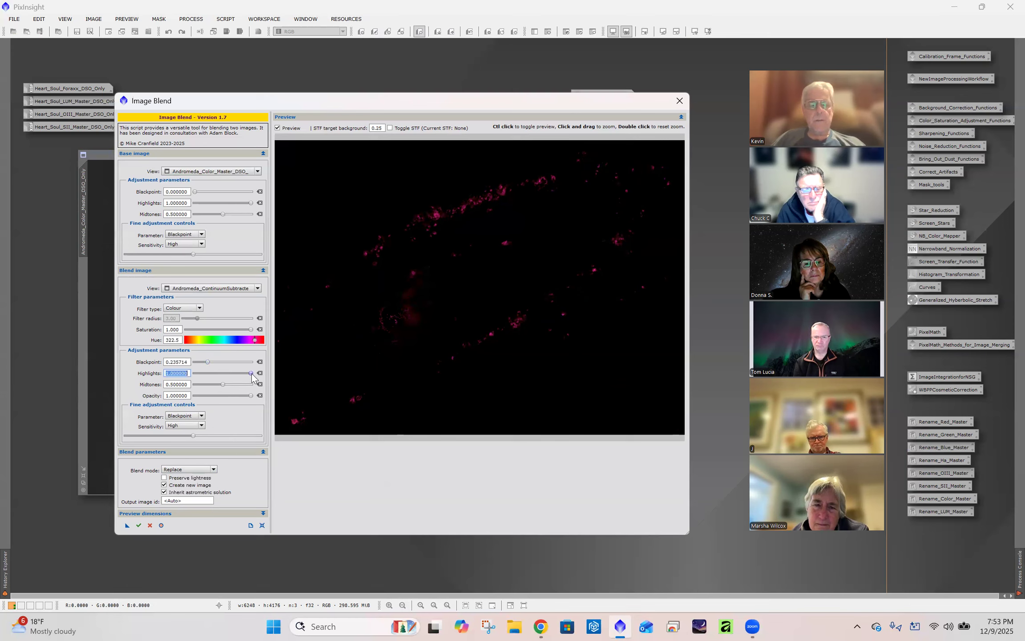
{"action": "mouse_move", "coordinate": [252, 374]}
{"action": "left_mouse_down"}
{"action": "mouse_move", "coordinate": [236, 376]}
{"action": "mouse_move", "coordinate": [250, 377]}
{"action": "left_mouse_up"}
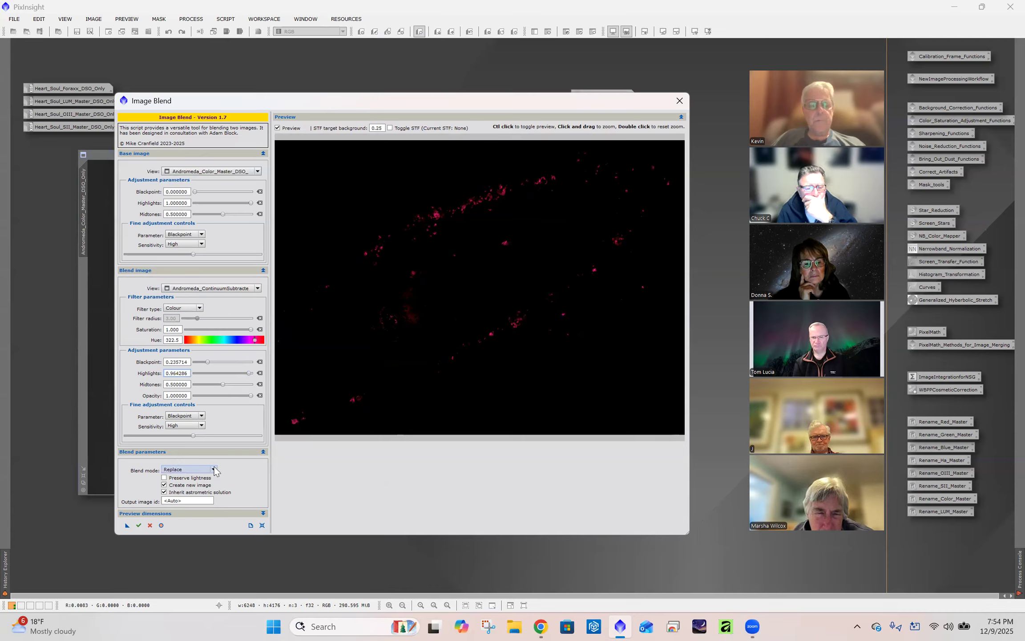
{"action": "left_click", "coordinate": [205, 471]}
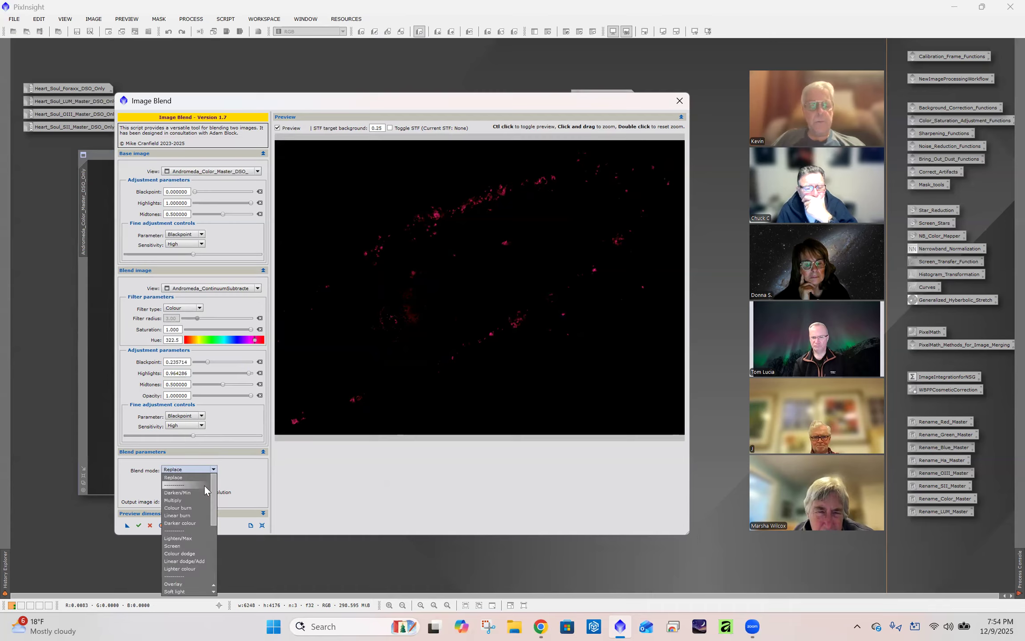
{"action": "left_click", "coordinate": [193, 546]}
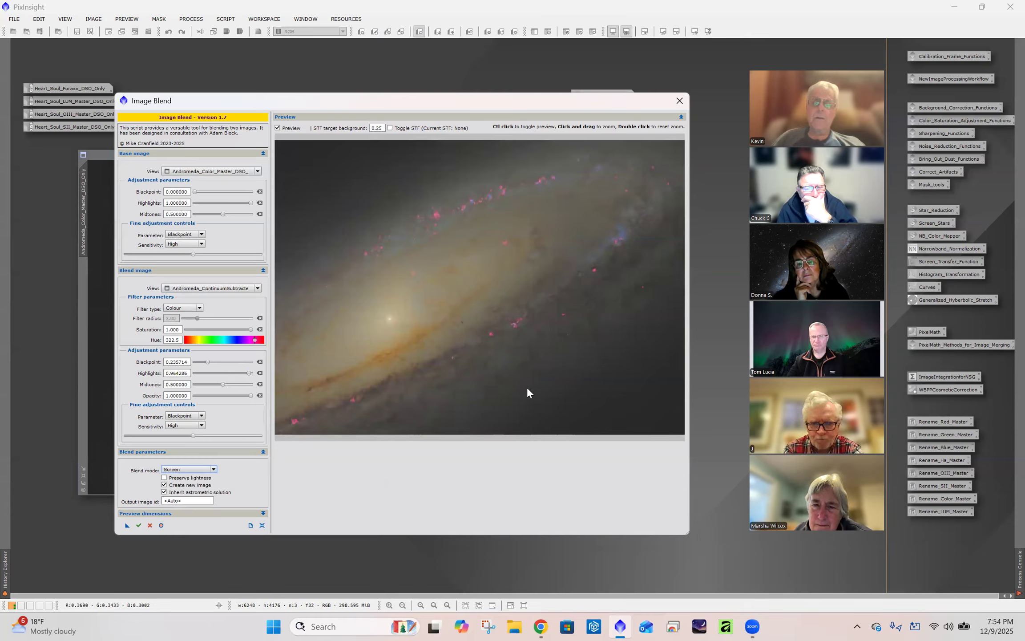
- Compare the Ha blend with the unaltered Andromeda base image, at full view and zoomed in on the galaxy
{"action": "double_click", "coordinate": [501, 403]}
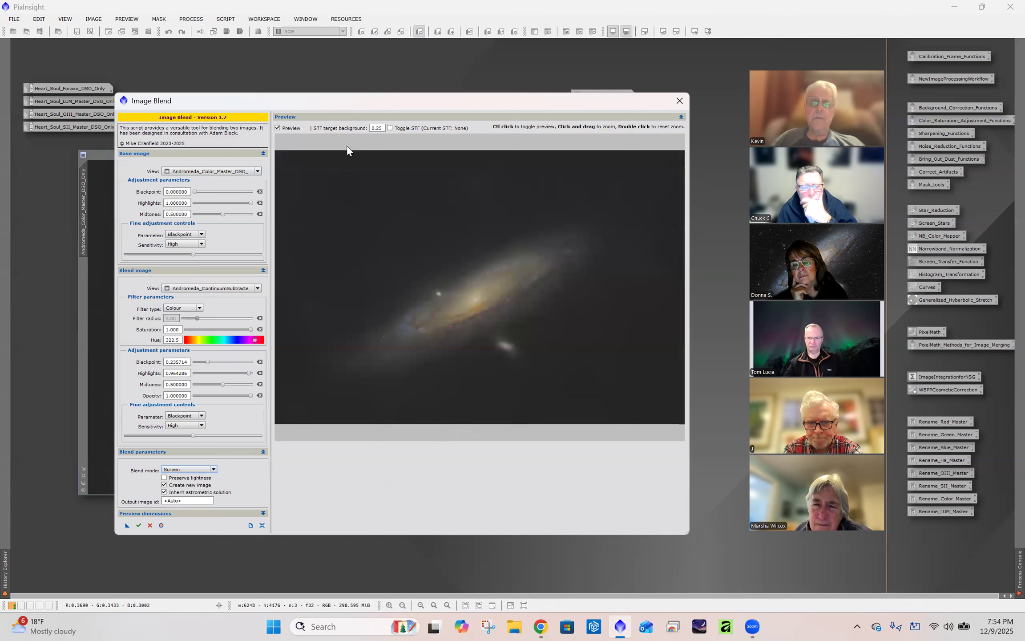
{"action": "left_click", "coordinate": [277, 128]}
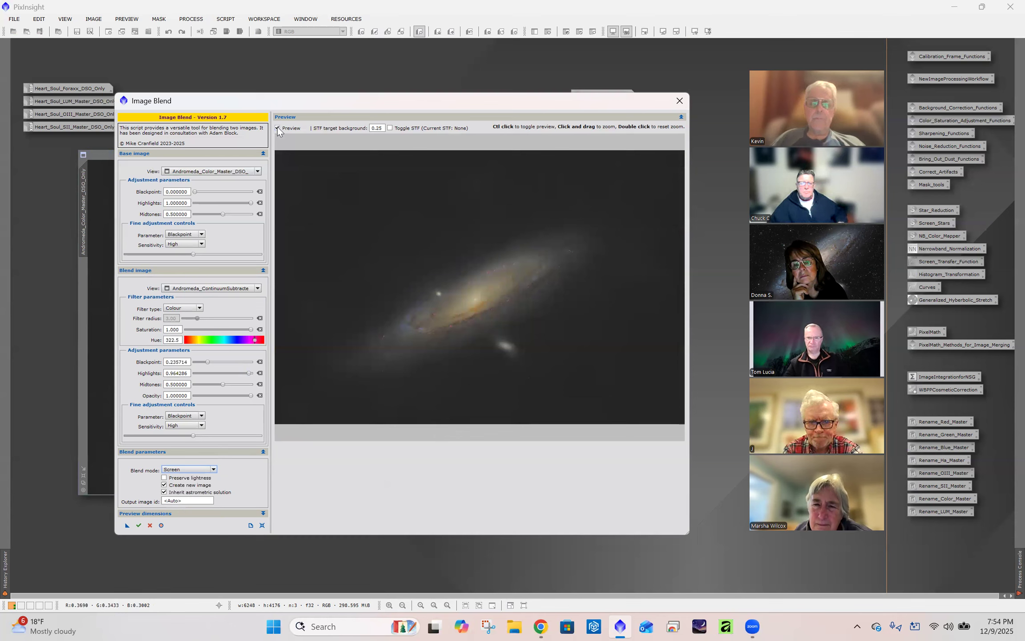
{"action": "left_click", "coordinate": [277, 129]}
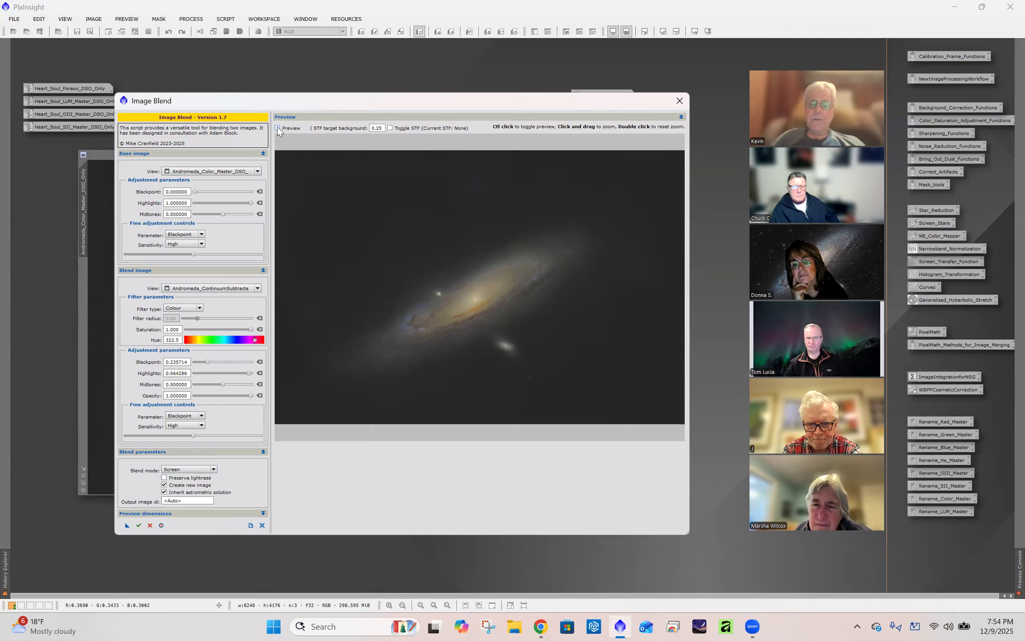
{"action": "left_click_drag", "start_coordinate": [375, 226], "coordinate": [587, 375]}
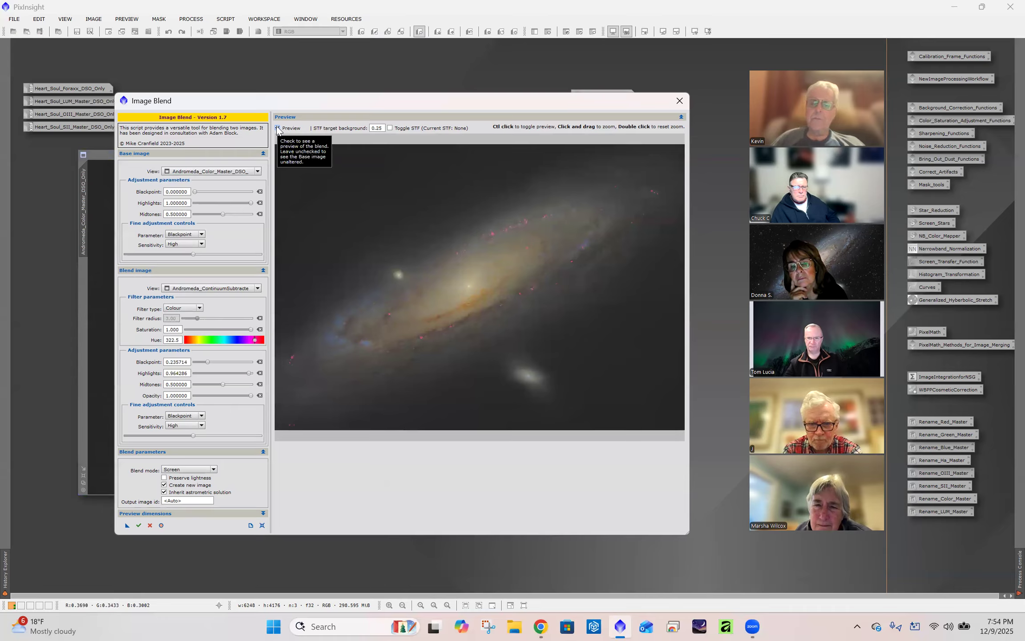
{"action": "left_click", "coordinate": [277, 128]}
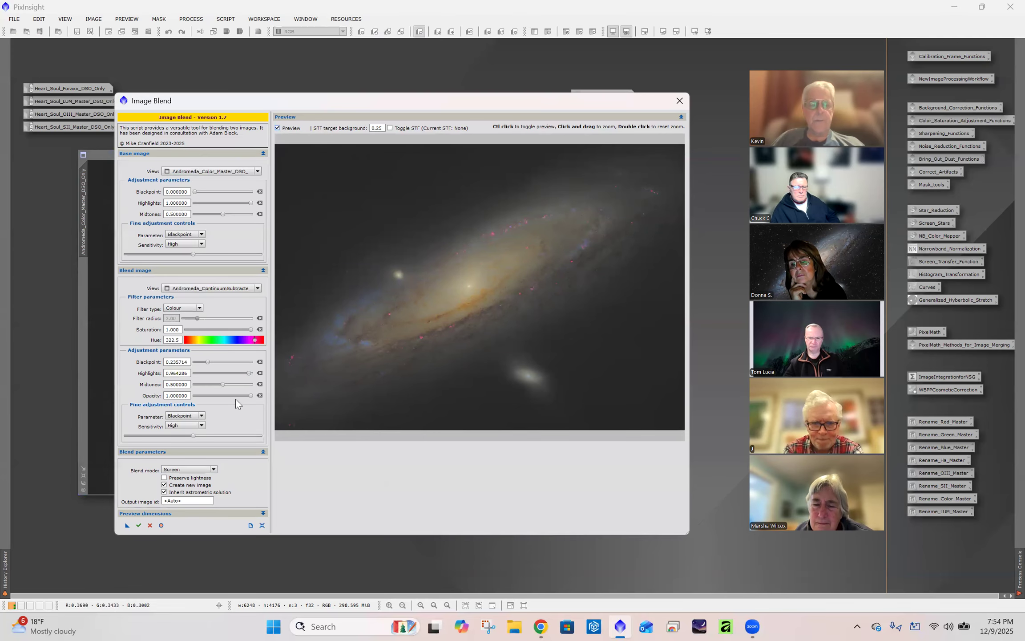
- Restore the Ha blend image's highlights to 1, and set its opacity to about 0.614 and blackpoint to about 0.157
{"action": "left_click", "coordinate": [257, 374]}
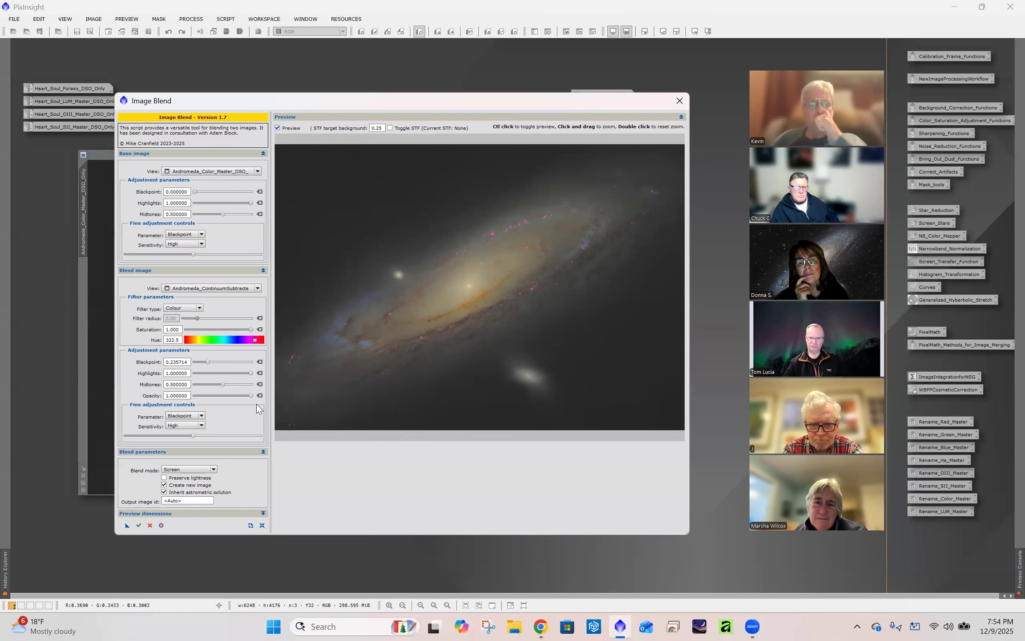
{"action": "left_click_drag", "start_coordinate": [252, 395], "coordinate": [227, 398]}
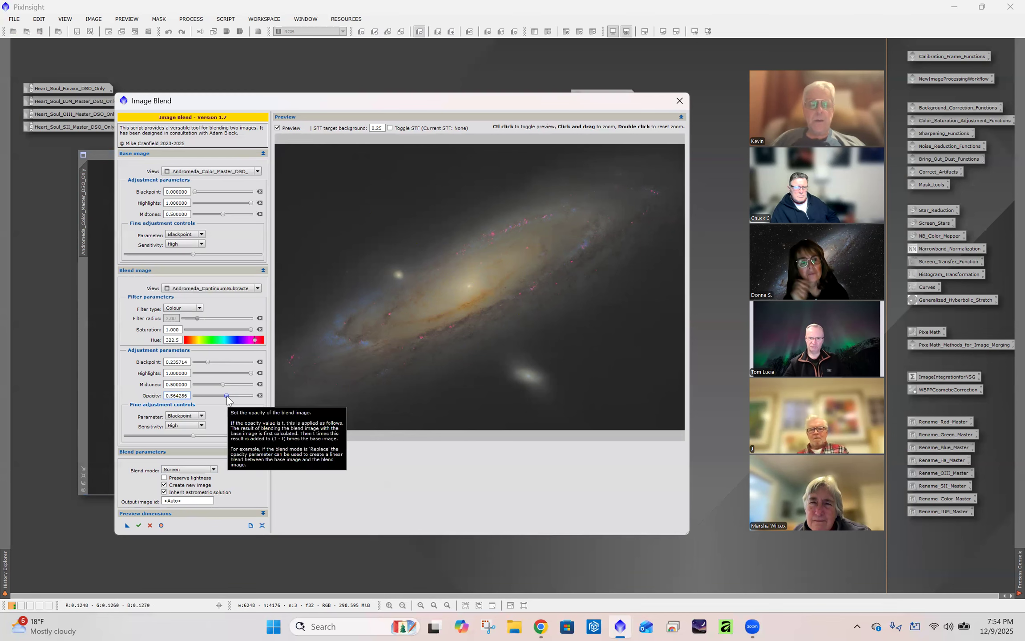
{"action": "left_click", "coordinate": [226, 396]}
{"action": "left_click_drag", "start_coordinate": [228, 396], "coordinate": [229, 395]}
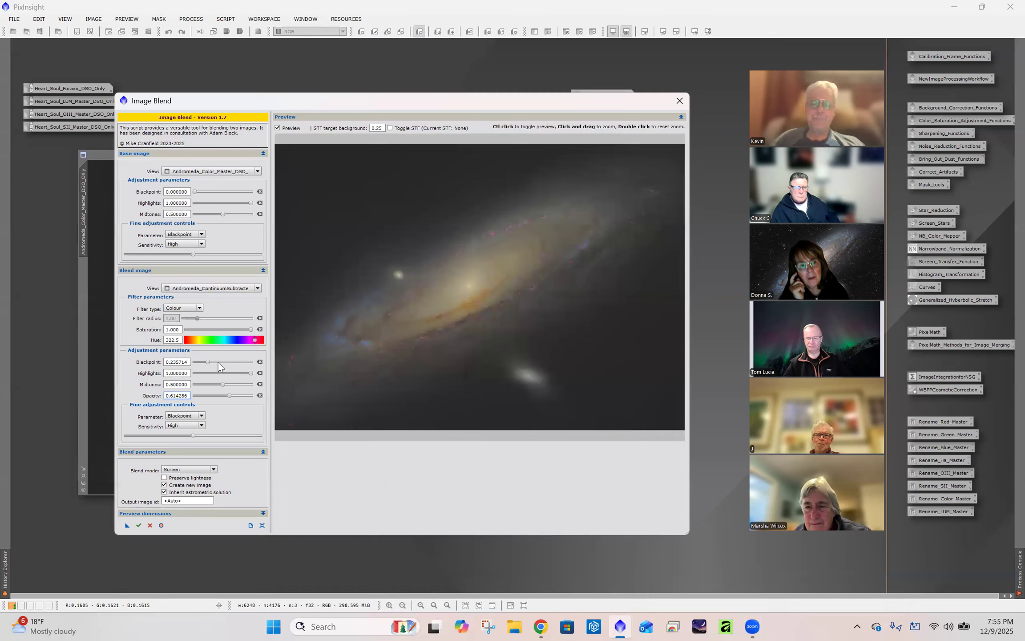
{"action": "left_click_drag", "start_coordinate": [209, 362], "coordinate": [205, 362]}
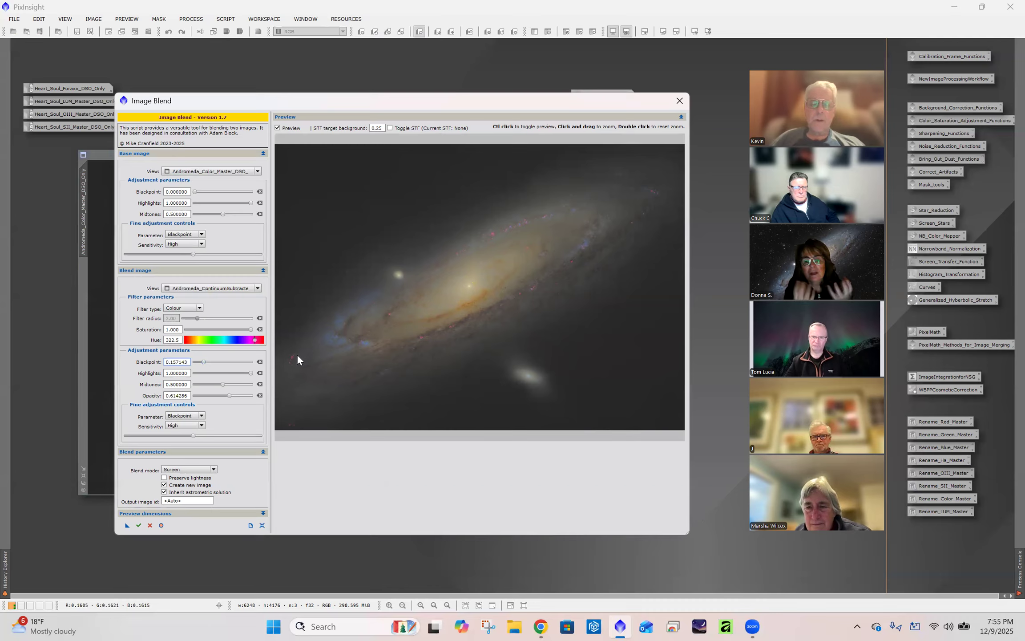
- Compare the adjusted Ha blend with the unaltered base image and view the whole frame again
{"action": "left_click", "coordinate": [277, 128]}
{"action": "left_click", "coordinate": [277, 128]}
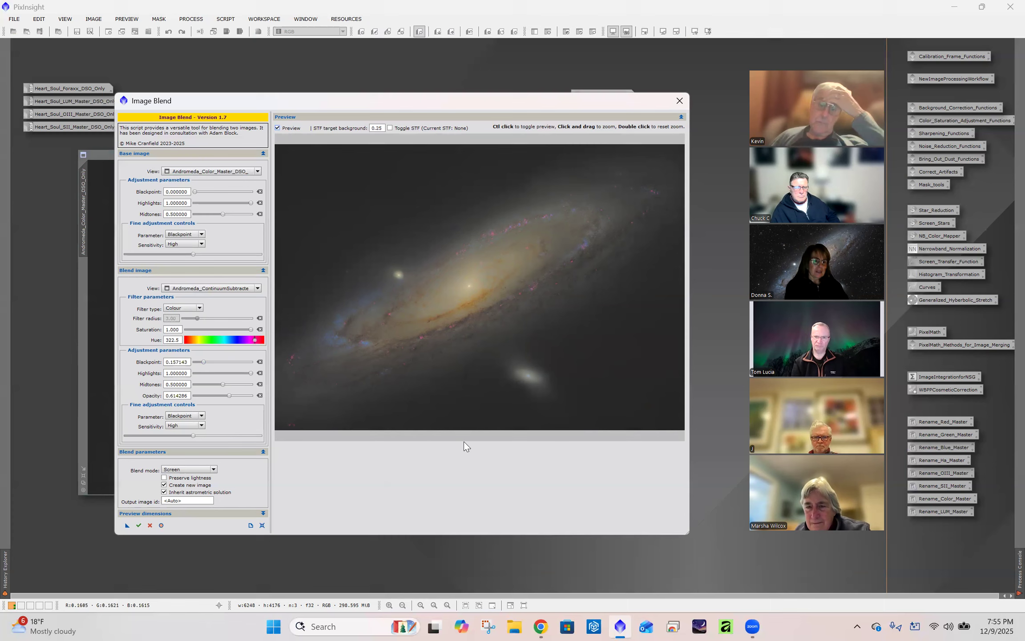
{"action": "double_click", "coordinate": [495, 284]}
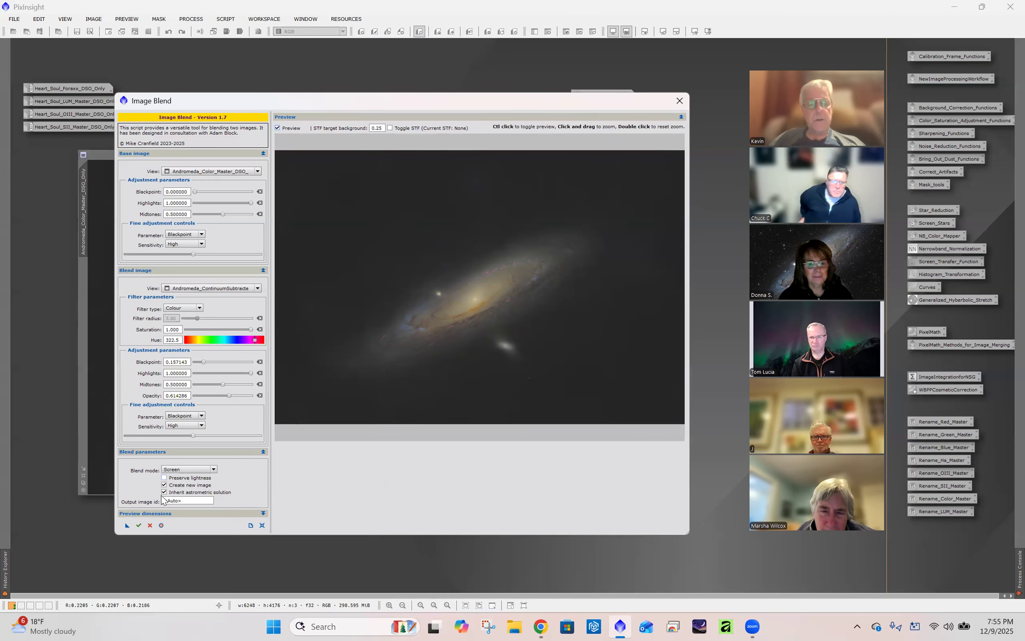
- Reset all ImageBlend parameters to defaults and choose Andromeda_Color_Master_DSO_Only as the base image
{"action": "left_click", "coordinate": [214, 470]}
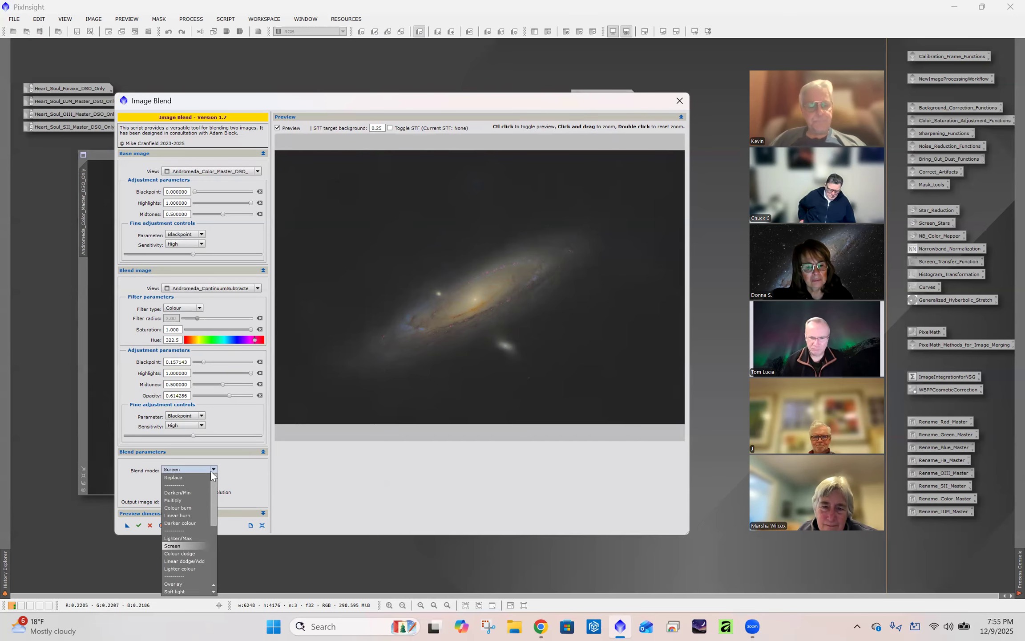
{"action": "left_click", "coordinate": [262, 526]}
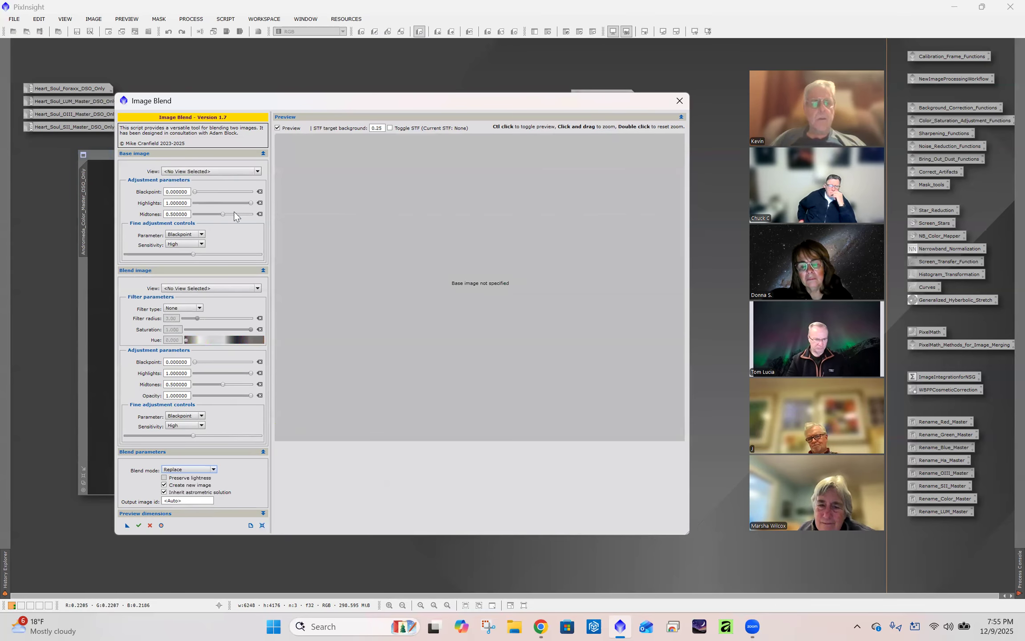
{"action": "left_click", "coordinate": [228, 169]}
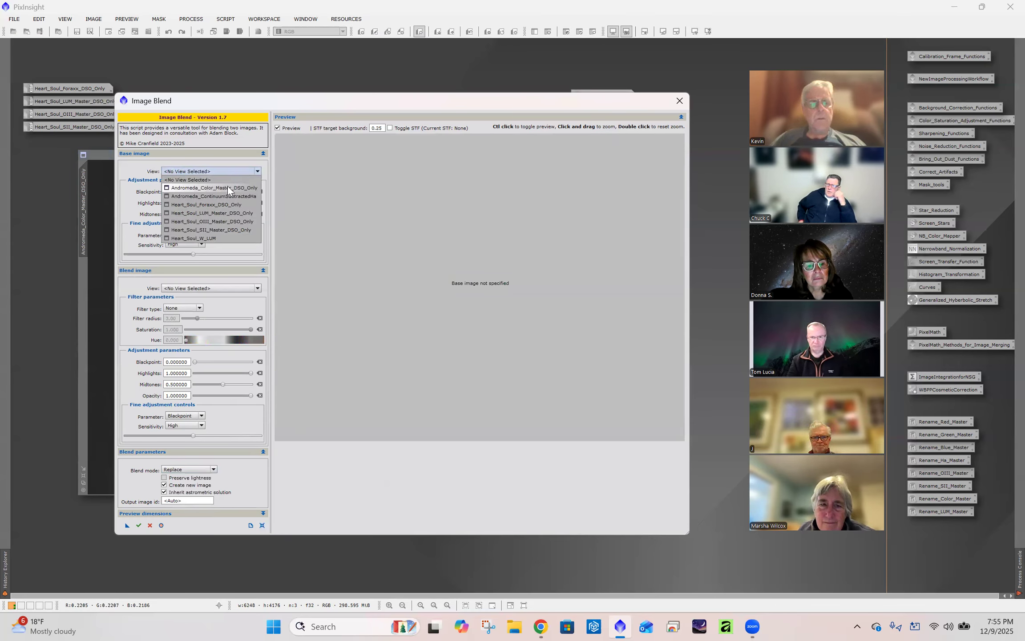
{"action": "left_click", "coordinate": [227, 187]}
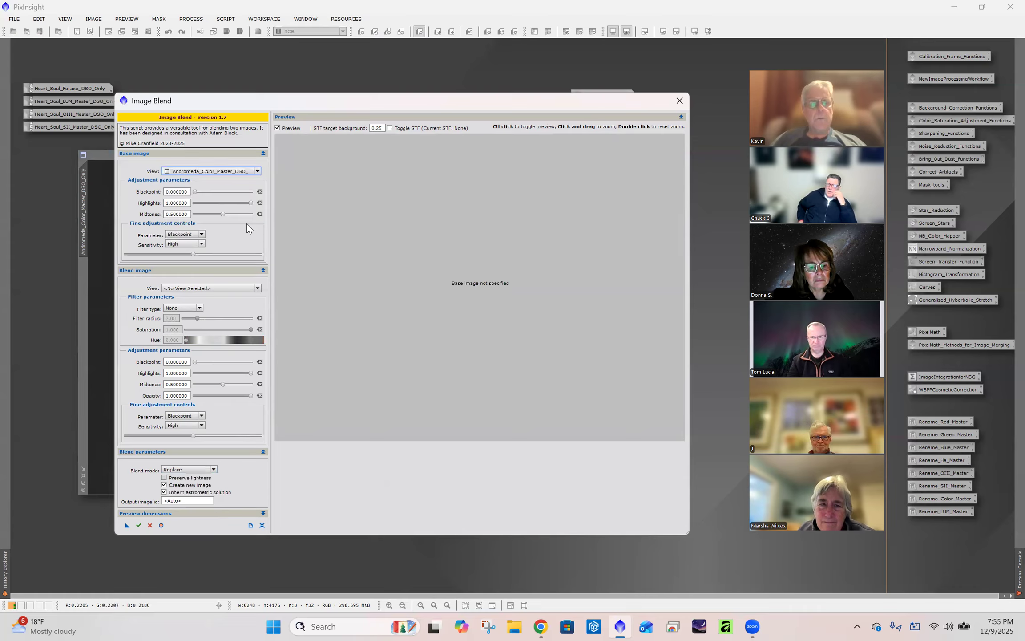
- Choose Andromeda_Color_Master_DSO_Only as the blend image too and set the blend mode to Multiply
{"action": "left_click", "coordinate": [228, 287]}
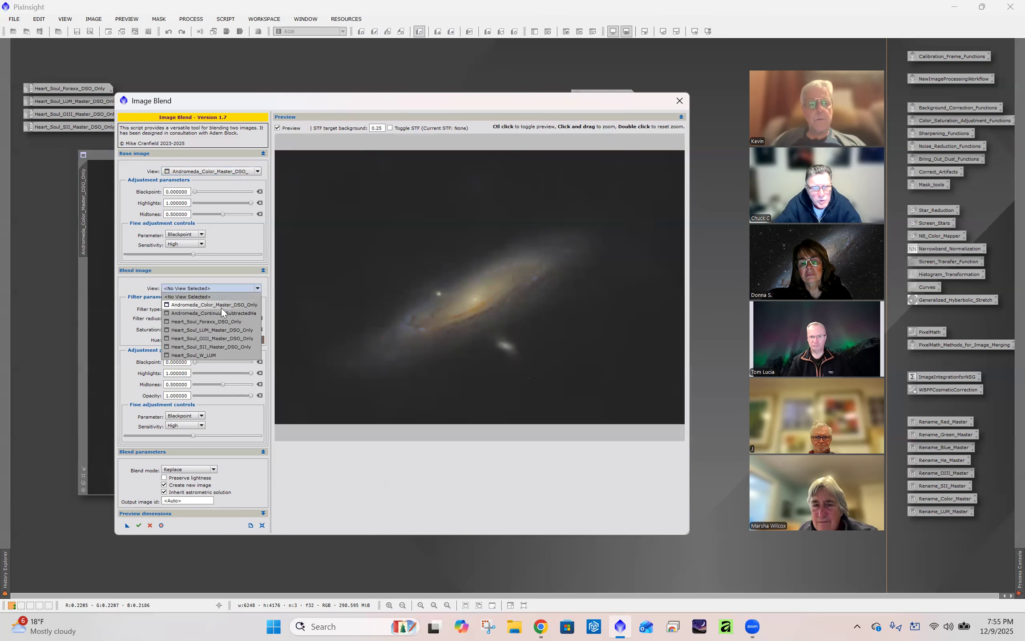
{"action": "left_click", "coordinate": [221, 307]}
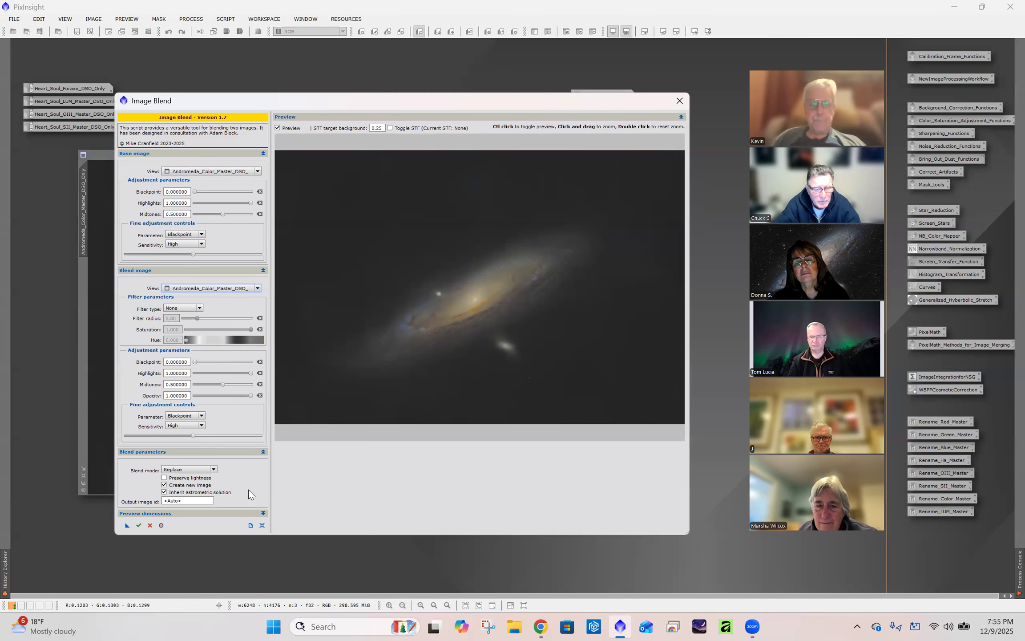
{"action": "left_click", "coordinate": [213, 470]}
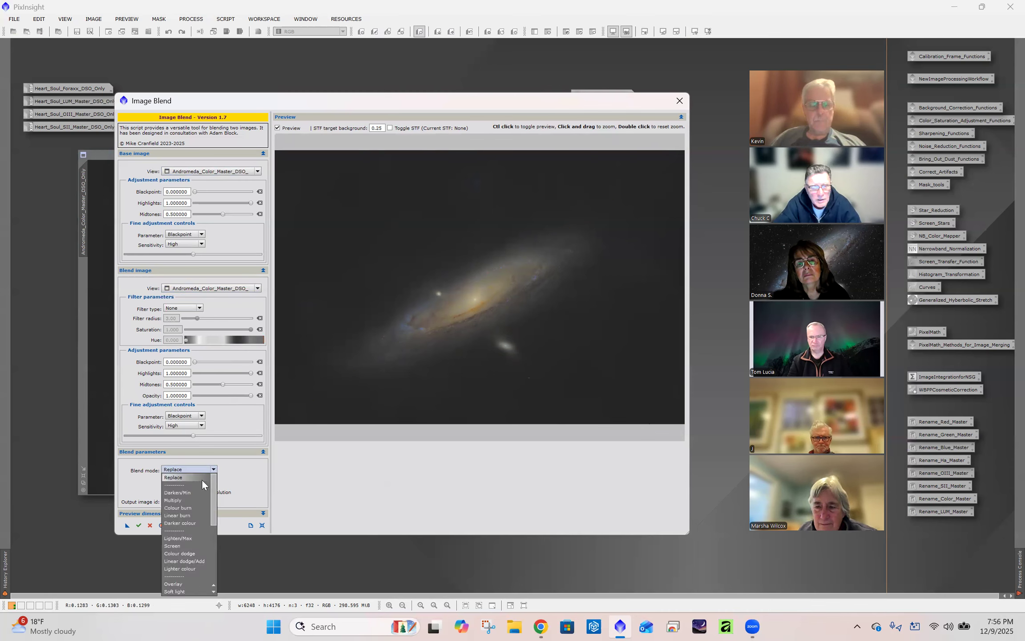
{"action": "left_click", "coordinate": [194, 499]}
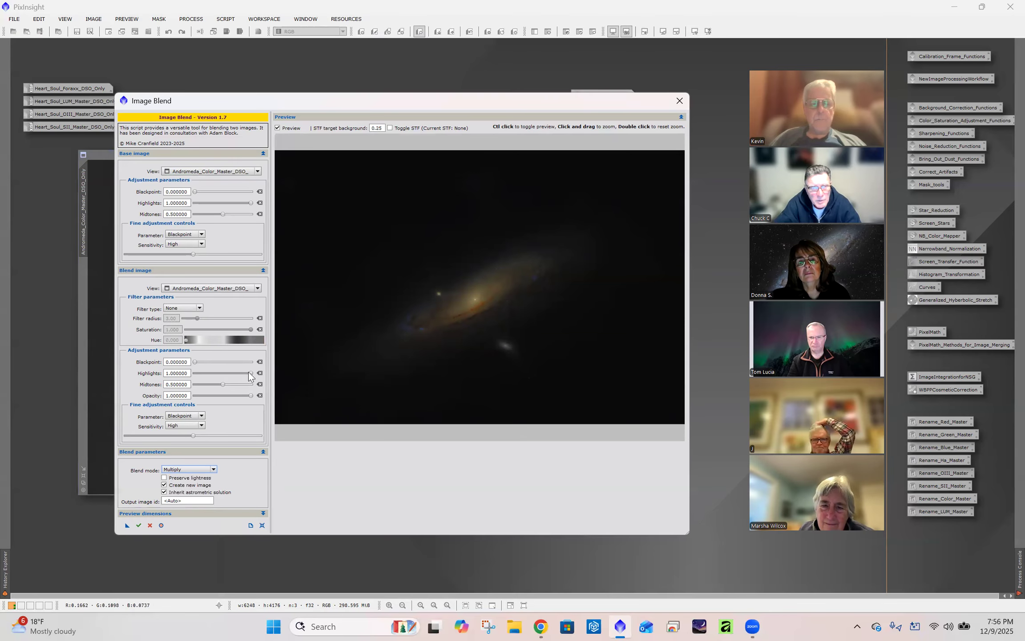
- Lower the blend image's highlights to about 0.479 and its opacity to about 0.386
{"action": "left_click_drag", "start_coordinate": [252, 375], "coordinate": [222, 374]}
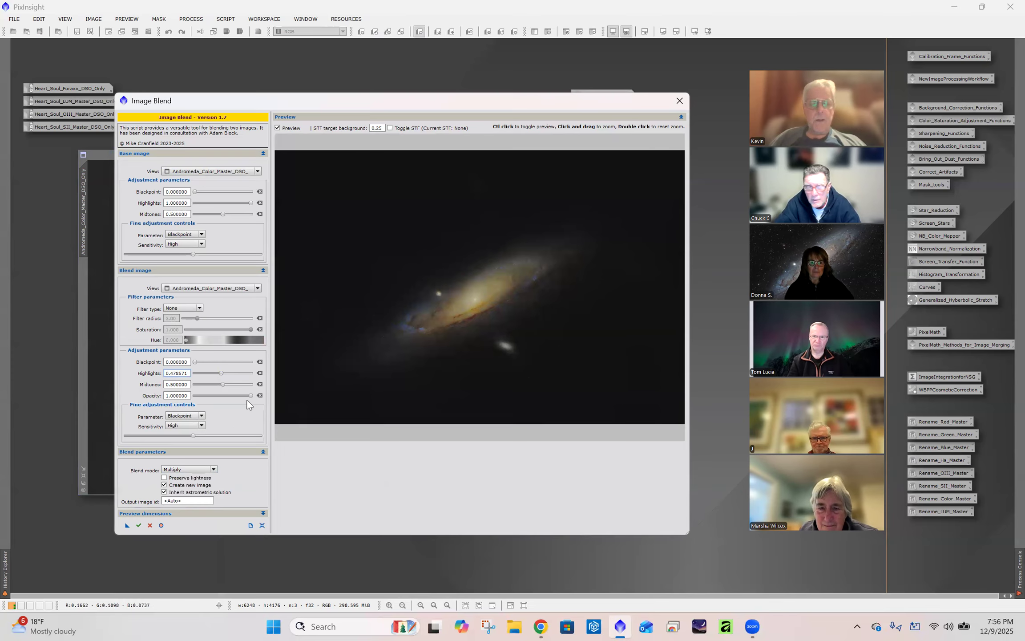
{"action": "left_click_drag", "start_coordinate": [251, 396], "coordinate": [233, 396]}
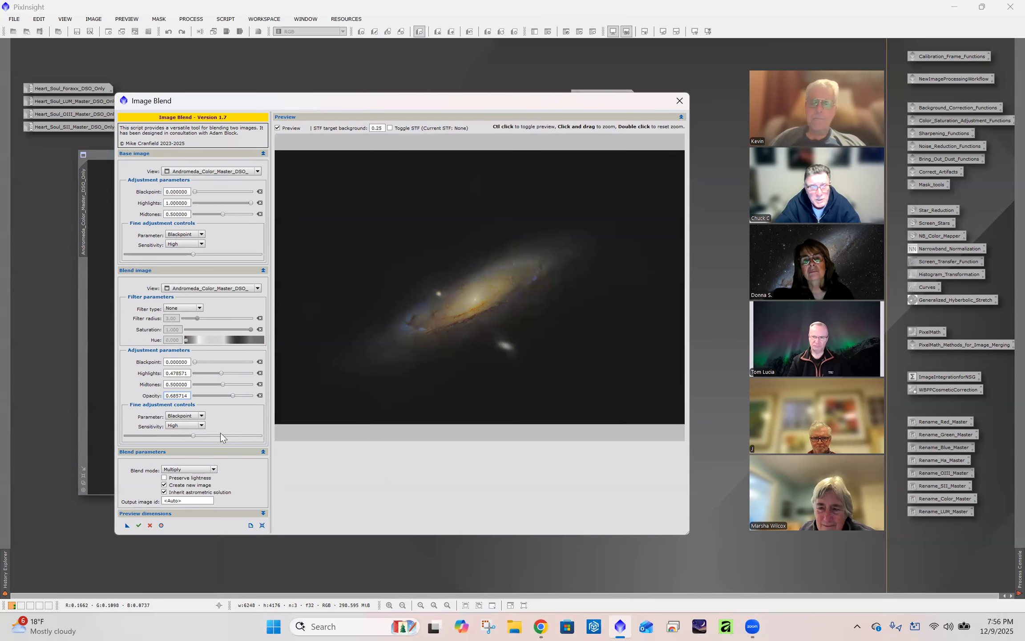
{"action": "left_click_drag", "start_coordinate": [232, 397], "coordinate": [225, 399]}
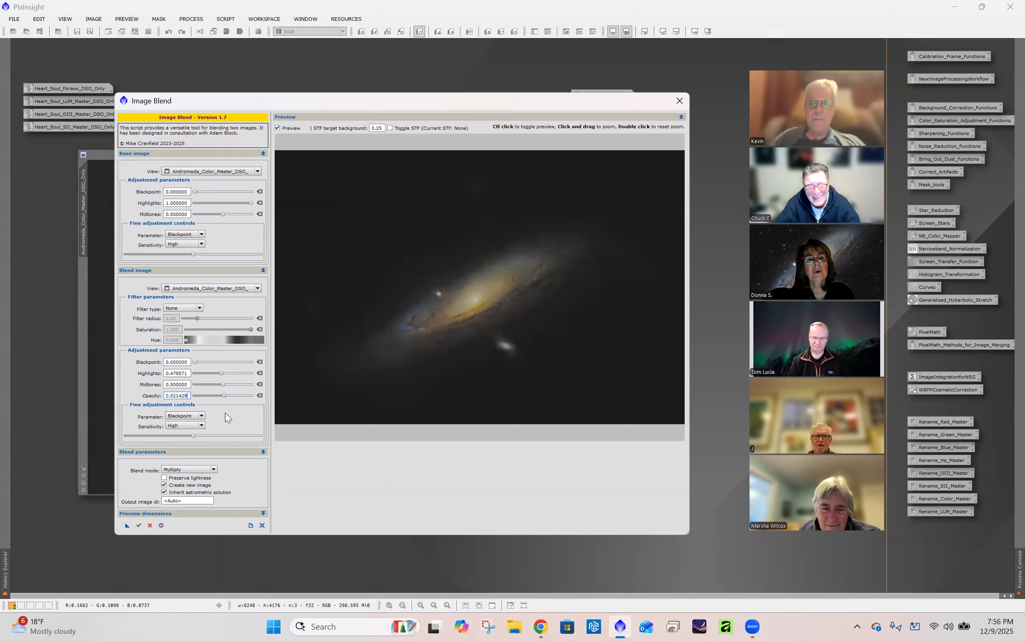
{"action": "left_click_drag", "start_coordinate": [218, 395], "coordinate": [215, 395]}
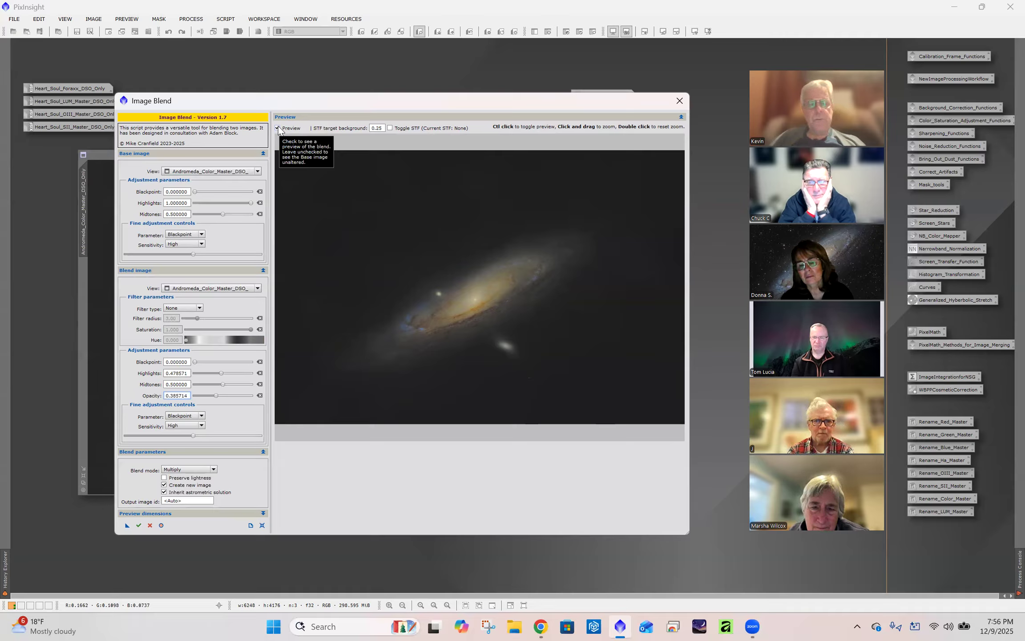
- Restore the blend image's highlights to 1, try midtones of about 0.743 and 0.321, and show the unaltered base image
{"action": "left_click", "coordinate": [260, 373]}
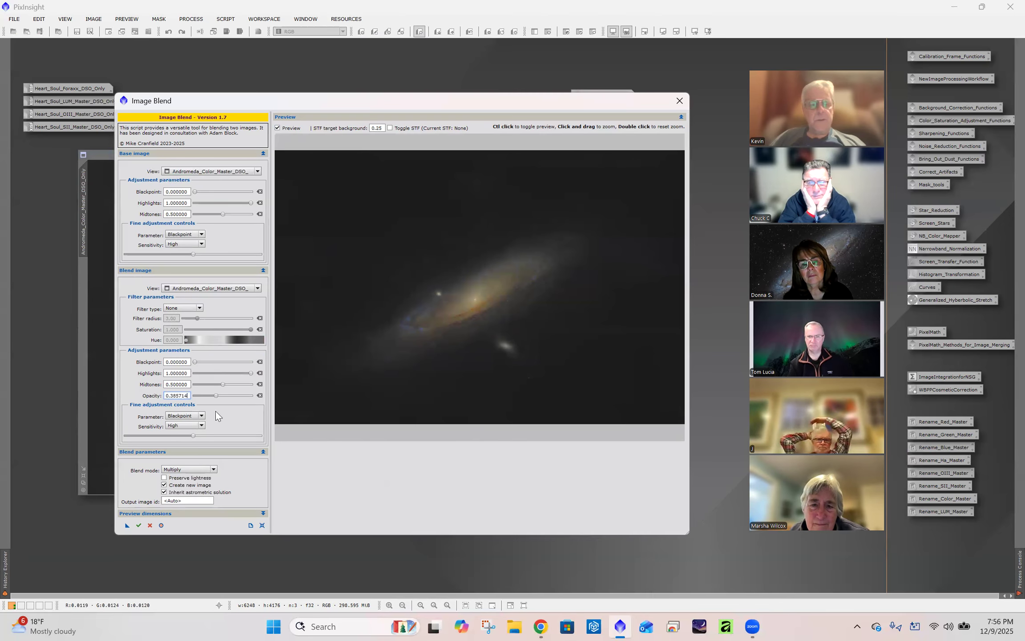
{"action": "left_click", "coordinate": [224, 382]}
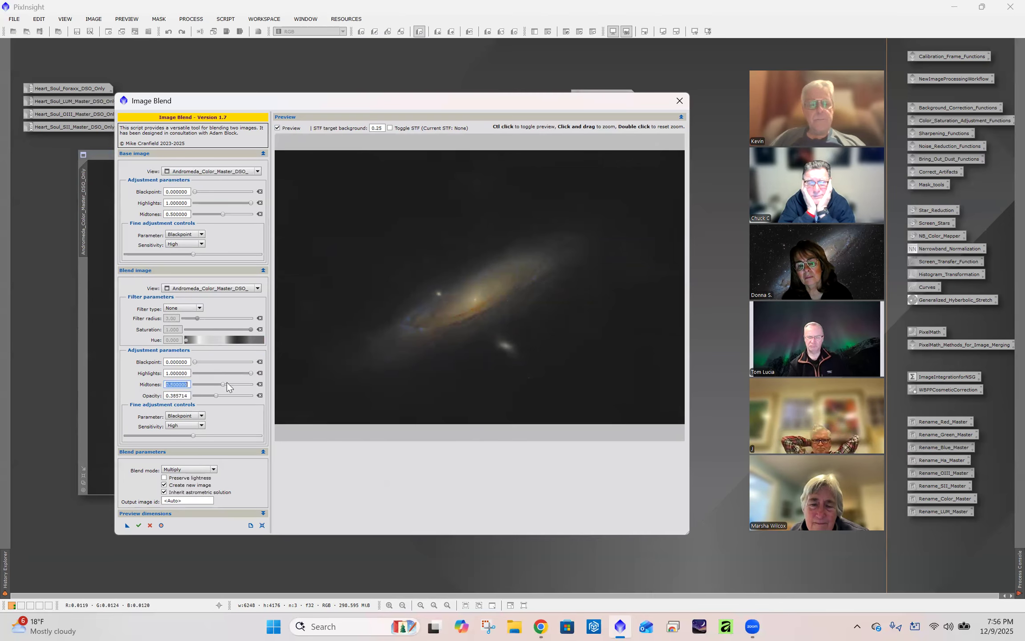
{"action": "left_click_drag", "start_coordinate": [224, 386], "coordinate": [235, 389]}
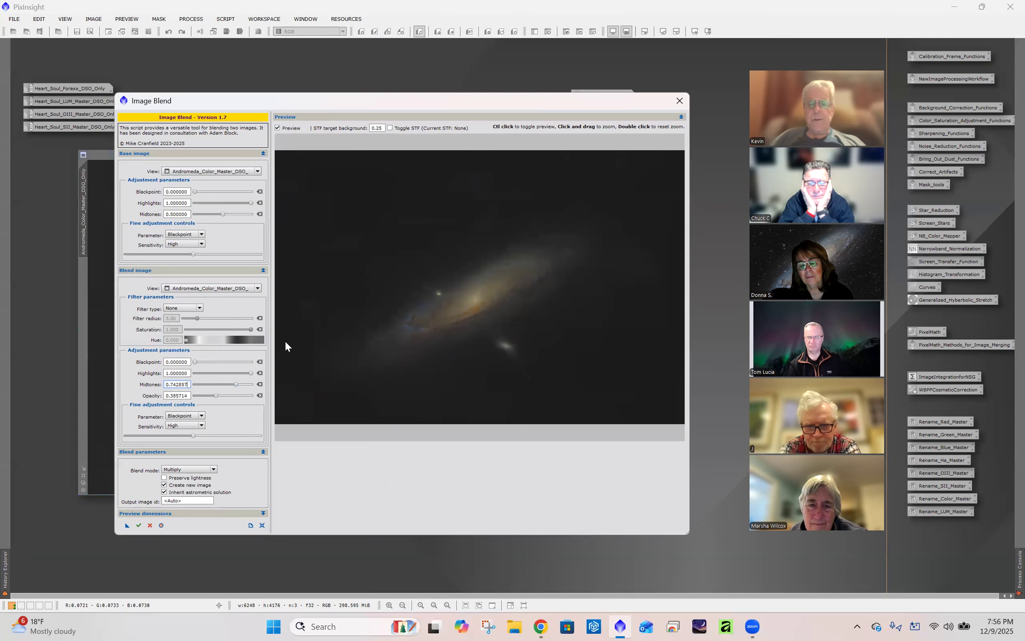
{"action": "left_click_drag", "start_coordinate": [237, 387], "coordinate": [216, 387]}
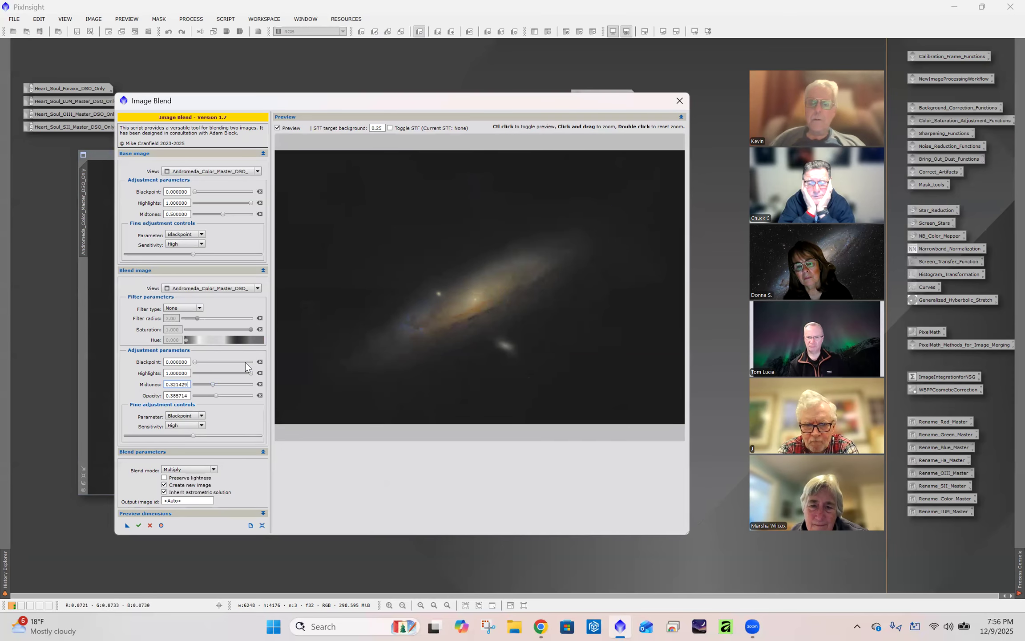
{"action": "left_click", "coordinate": [277, 128]}
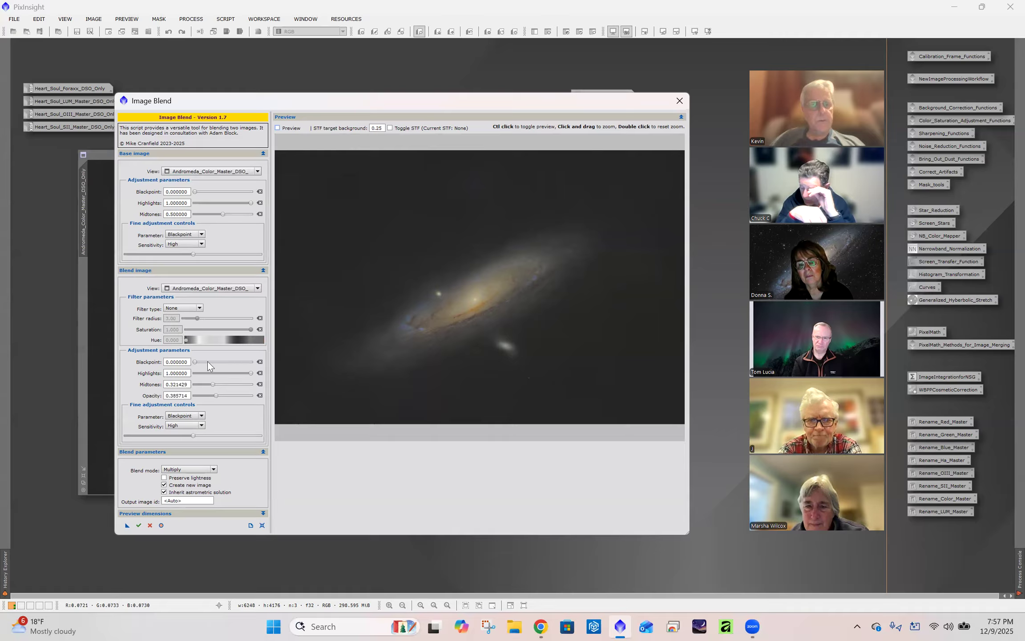
- Close Image Blend and relaunch the ImageBlend script
{"action": "left_click", "coordinate": [681, 102]}
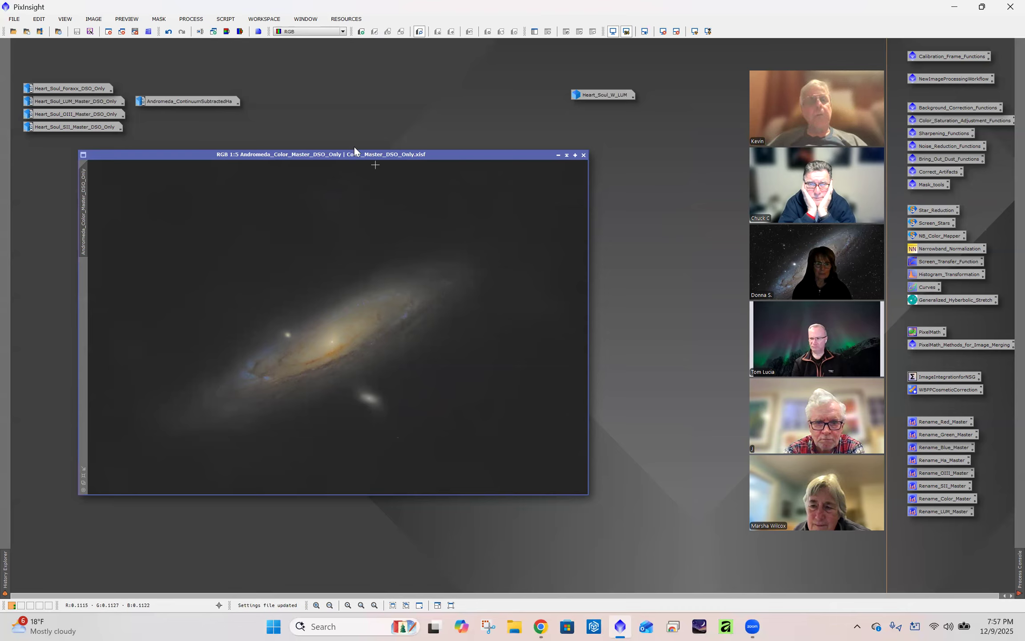
{"action": "left_click", "coordinate": [224, 19]}
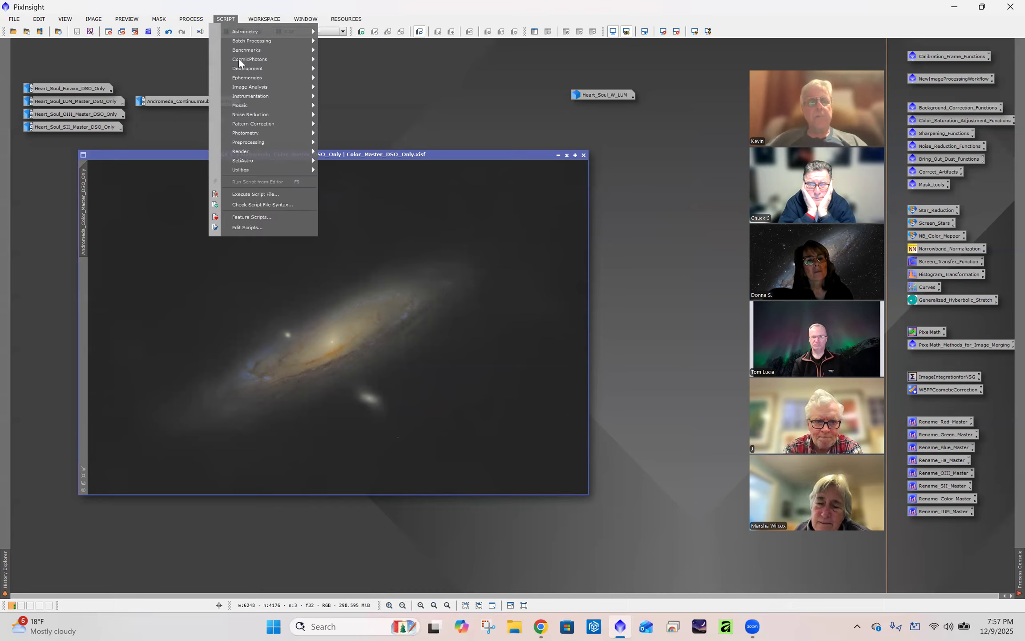
{"action": "mouse_move", "coordinate": [263, 169]}
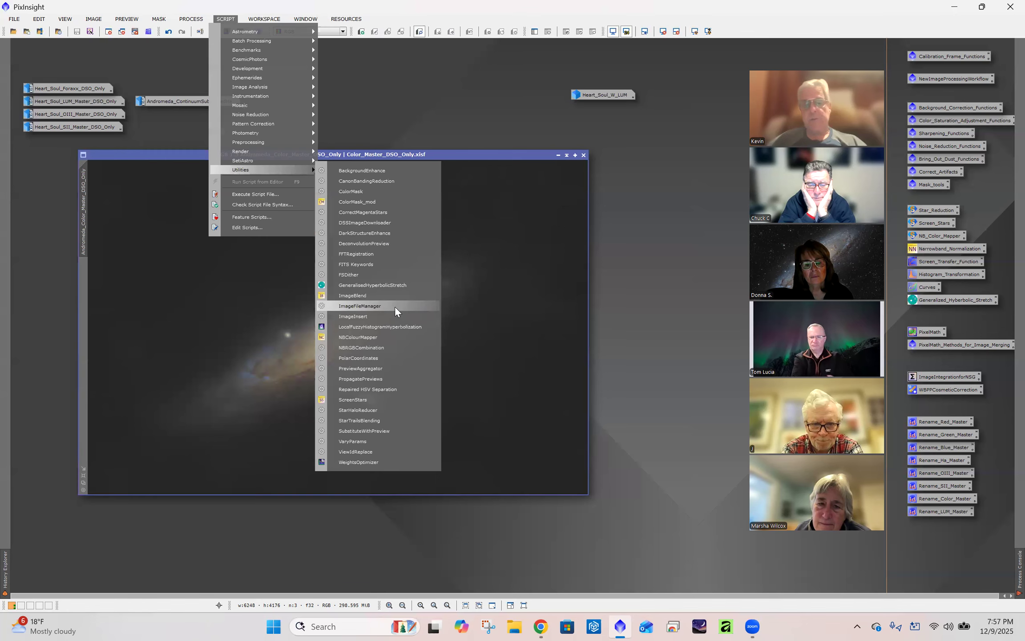
{"action": "left_click", "coordinate": [393, 294]}
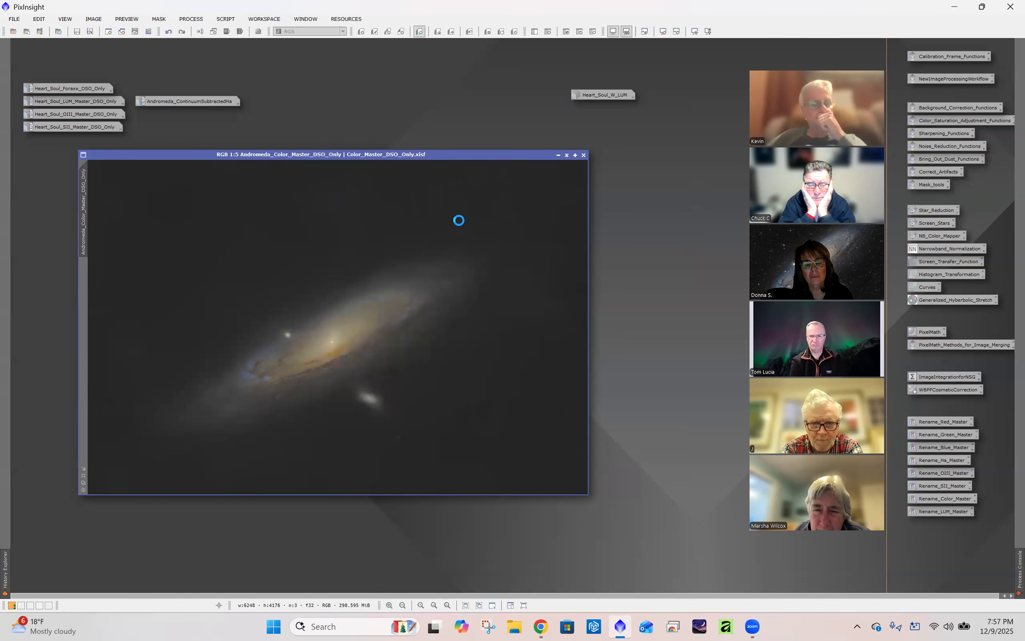
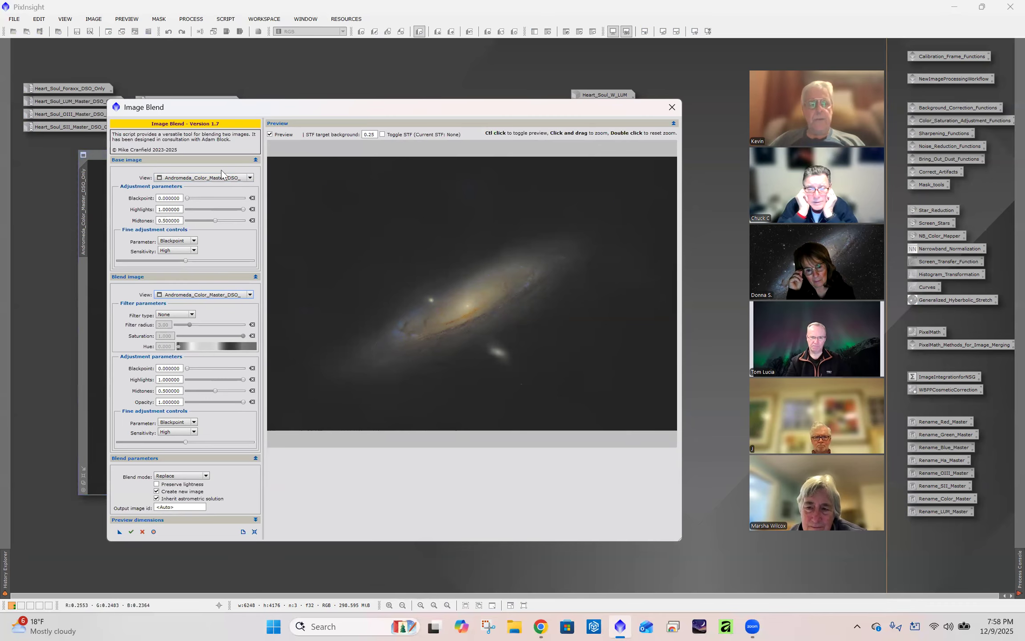
- Apply a High pass filter with a radius of about 50.8 to the blend image and set the blend mode to Overlay
{"action": "left_click", "coordinate": [193, 314]}
{"action": "left_click", "coordinate": [178, 335]}
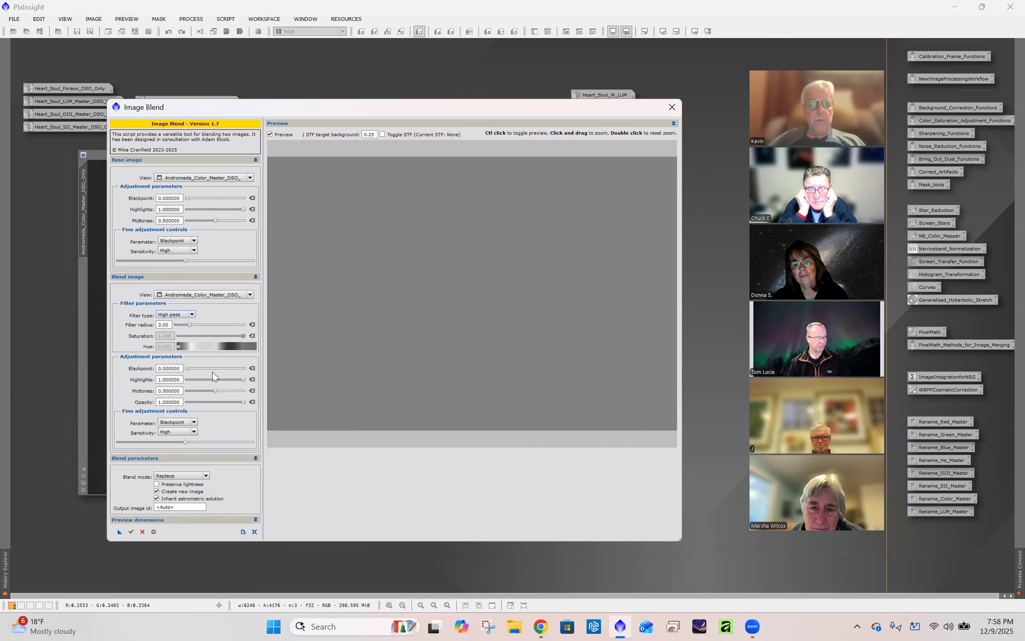
{"action": "left_click_drag", "start_coordinate": [189, 324], "coordinate": [196, 326]}
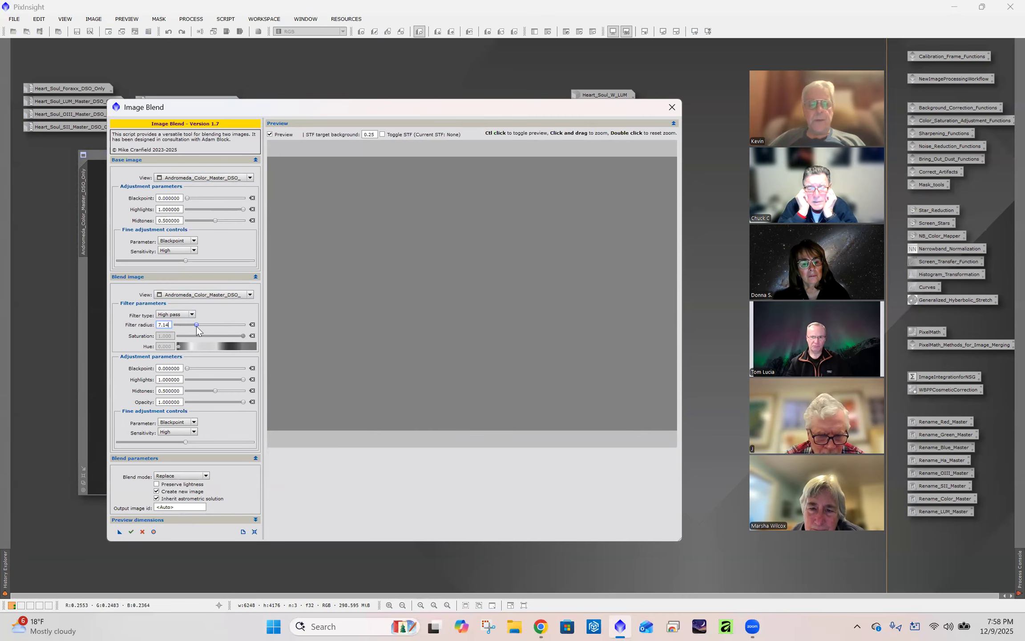
{"action": "left_click_drag", "start_coordinate": [196, 326], "coordinate": [181, 329]}
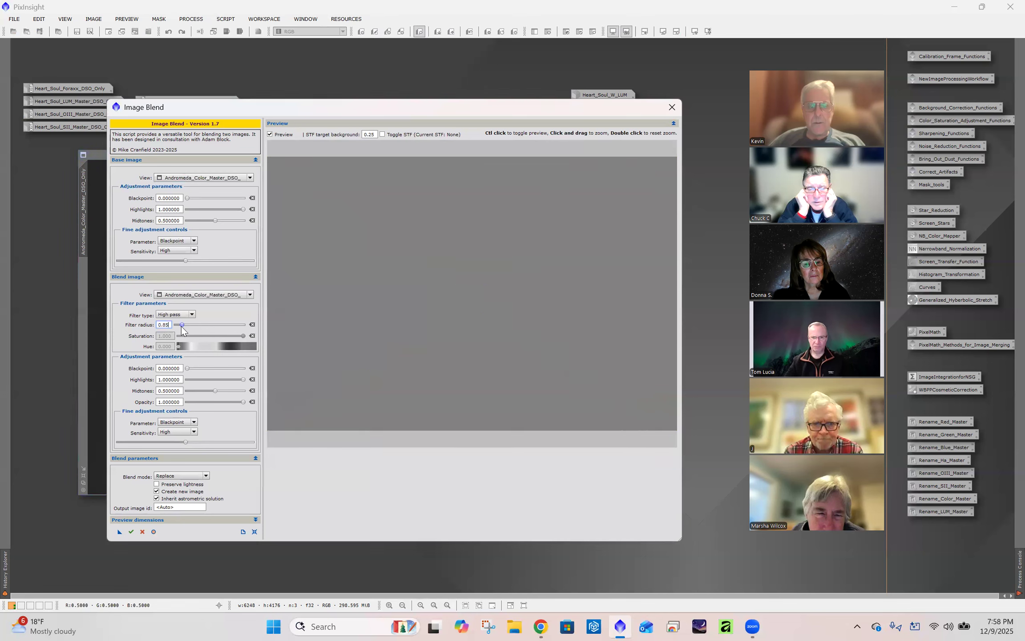
{"action": "left_click_drag", "start_coordinate": [181, 329], "coordinate": [214, 326]}
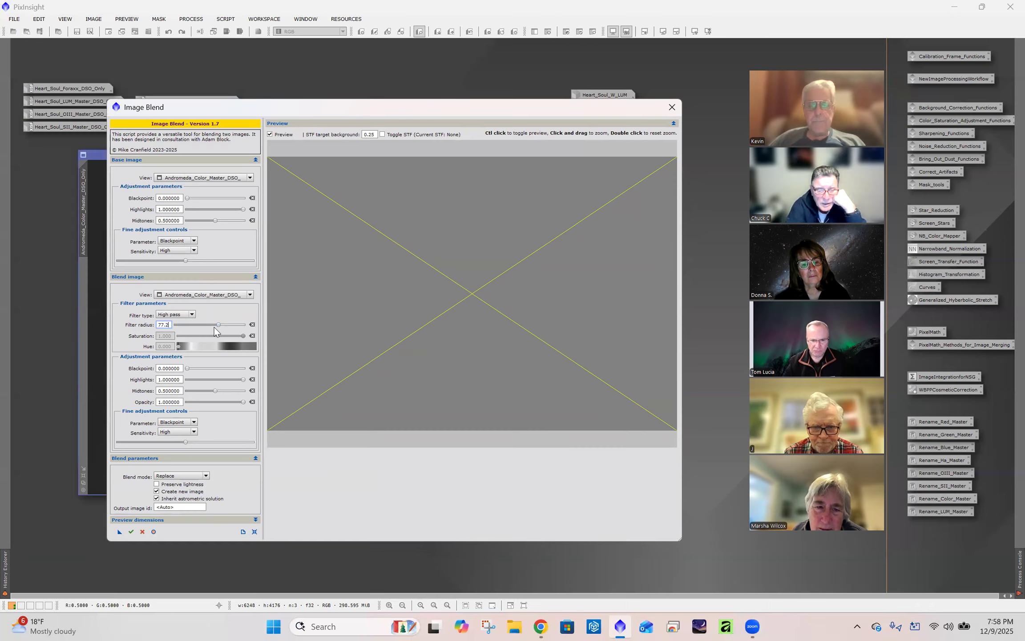
{"action": "left_click_drag", "start_coordinate": [220, 325], "coordinate": [215, 326]}
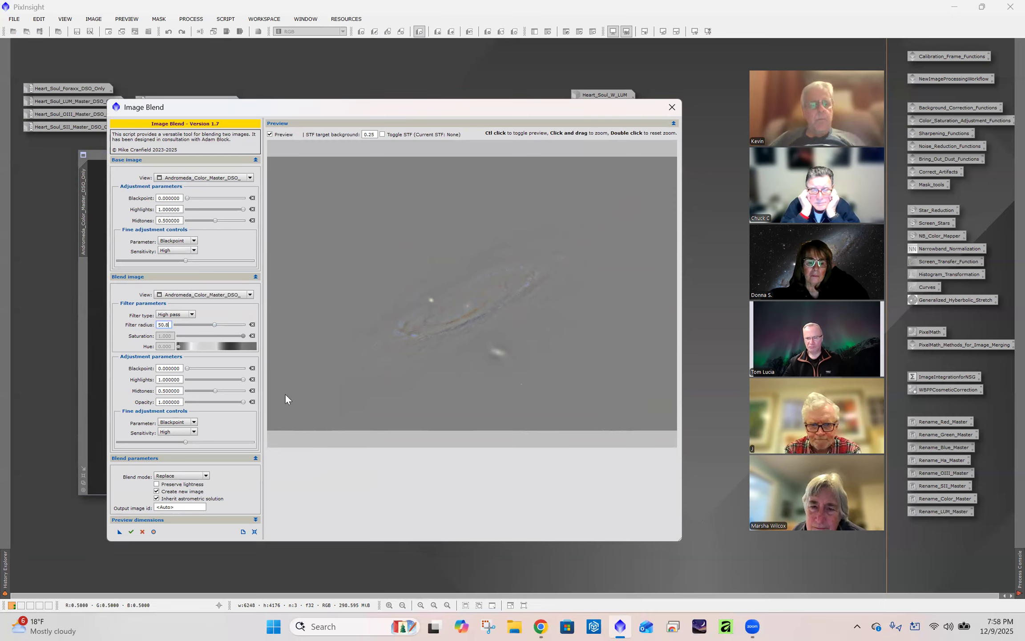
{"action": "left_click", "coordinate": [206, 477]}
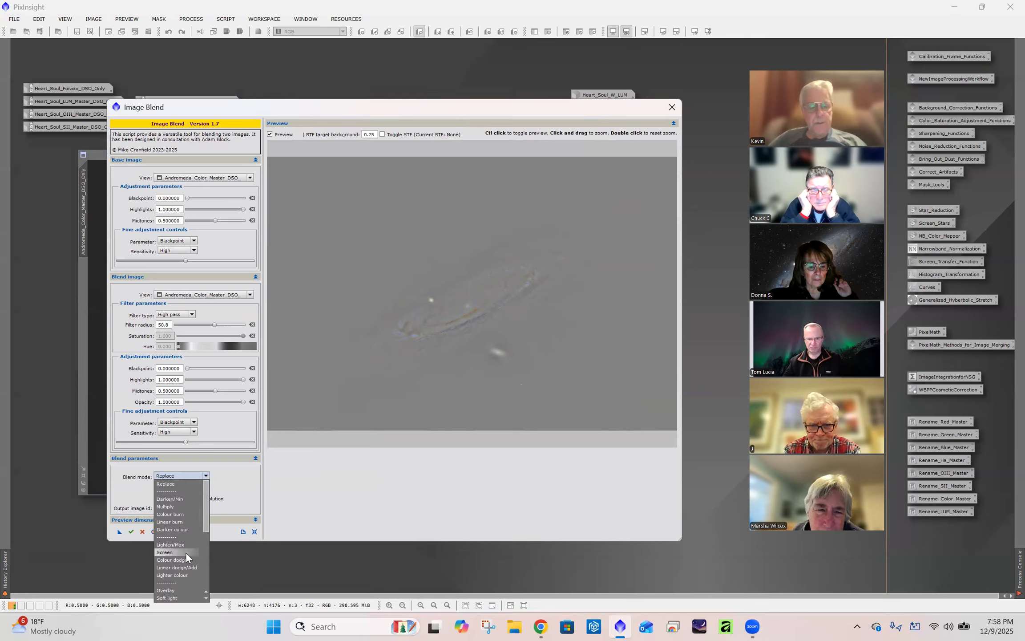
{"action": "left_click", "coordinate": [186, 590]}
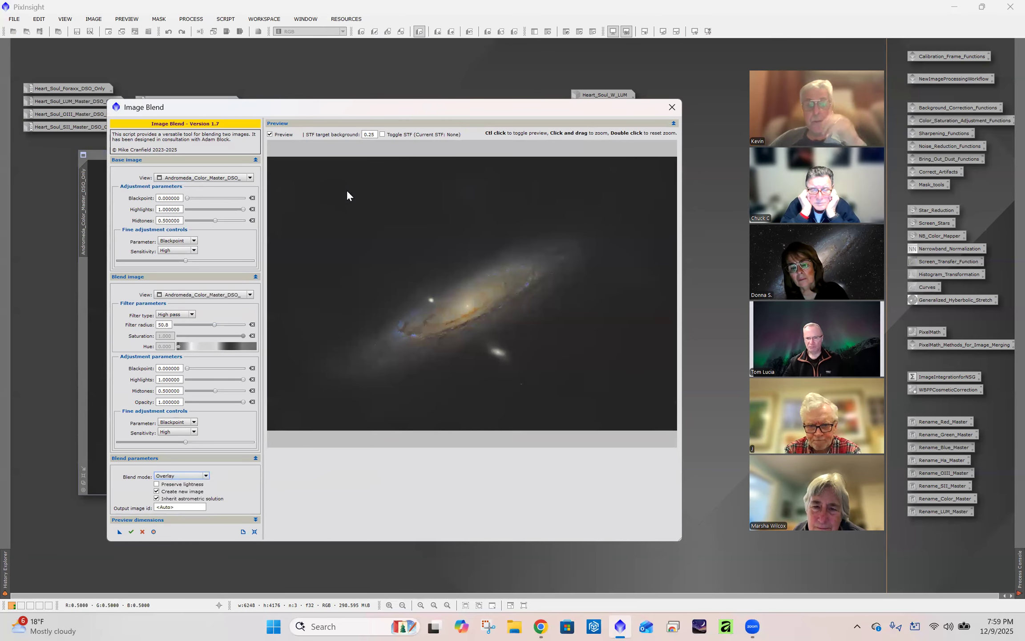
- Compare the high-pass Overlay blend with the unaltered base image, at full view and zoomed in on the galaxy
{"action": "left_click", "coordinate": [270, 133]}
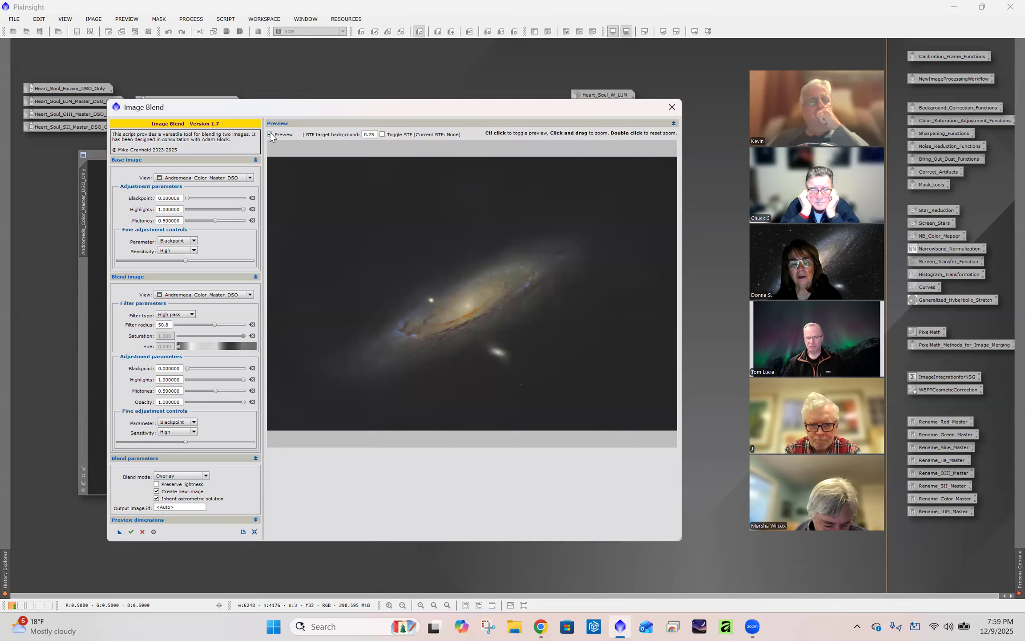
{"action": "left_click", "coordinate": [215, 324]}
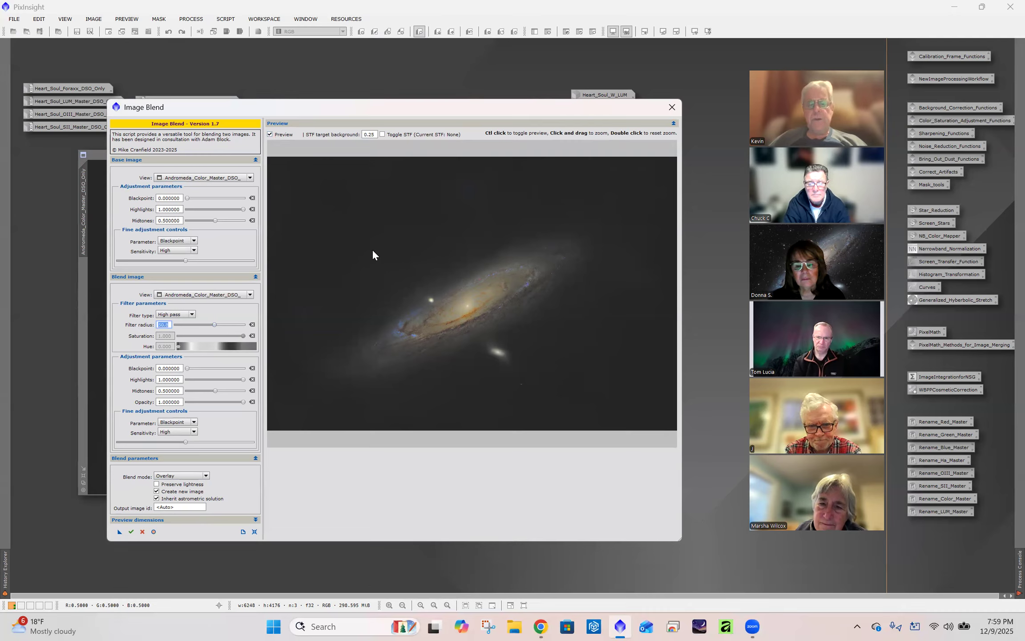
{"action": "left_click_drag", "start_coordinate": [373, 251], "coordinate": [562, 381]}
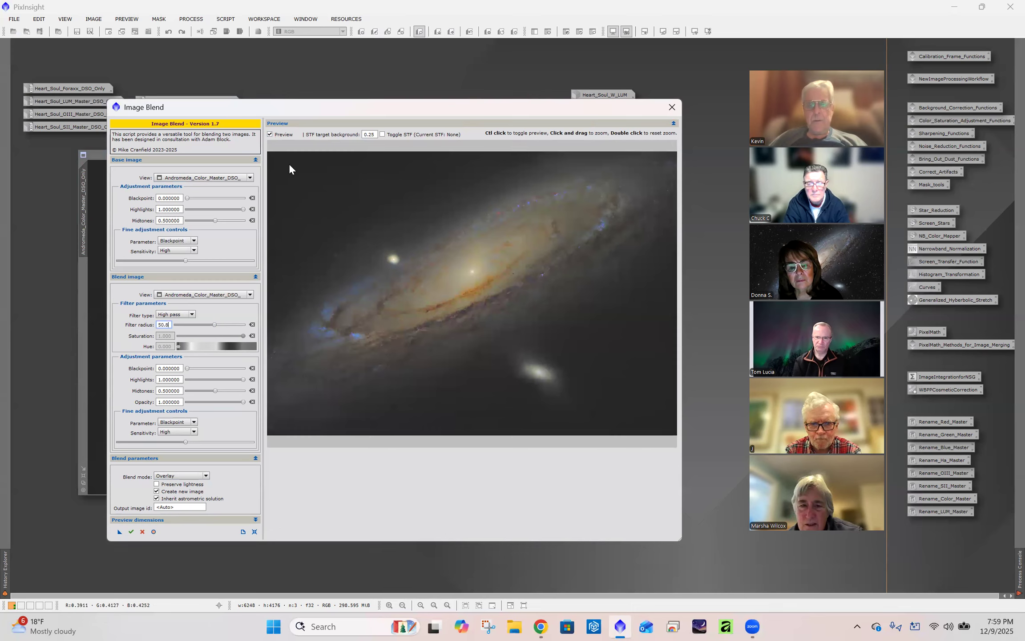
{"action": "left_click", "coordinate": [269, 134]}
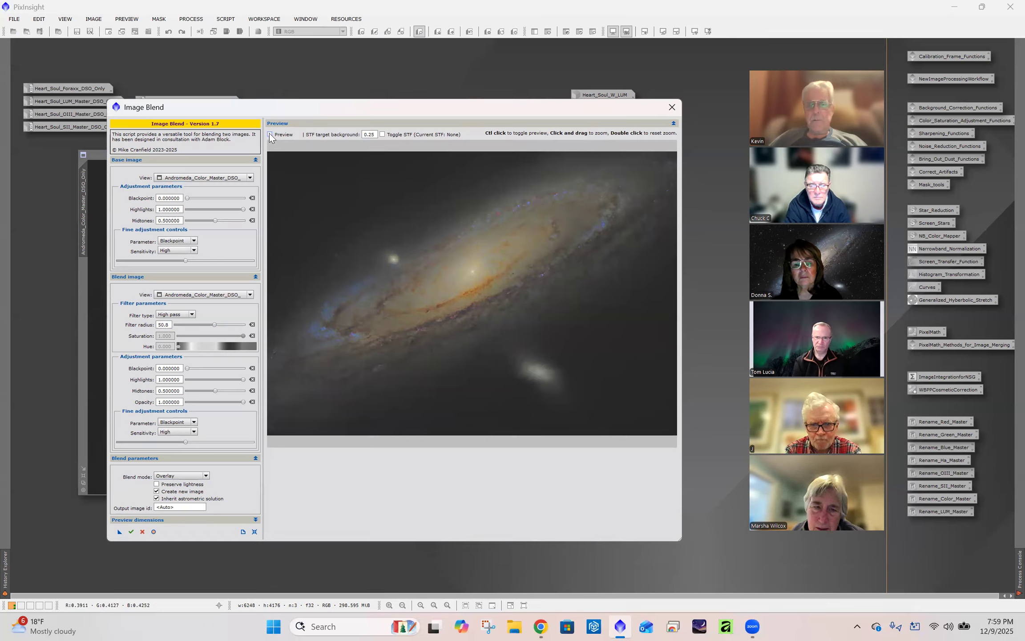
{"action": "left_click", "coordinate": [270, 134]}
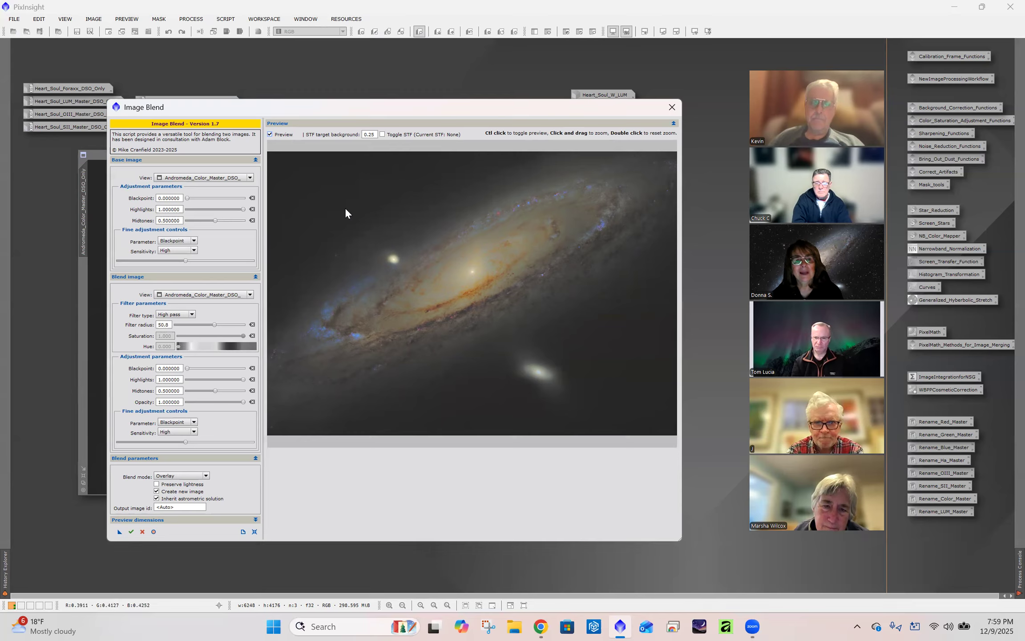
- Keep the High pass filter type and try filter radii of about 15.4 and 34.8, ending at about 192
{"action": "left_click", "coordinate": [192, 314]}
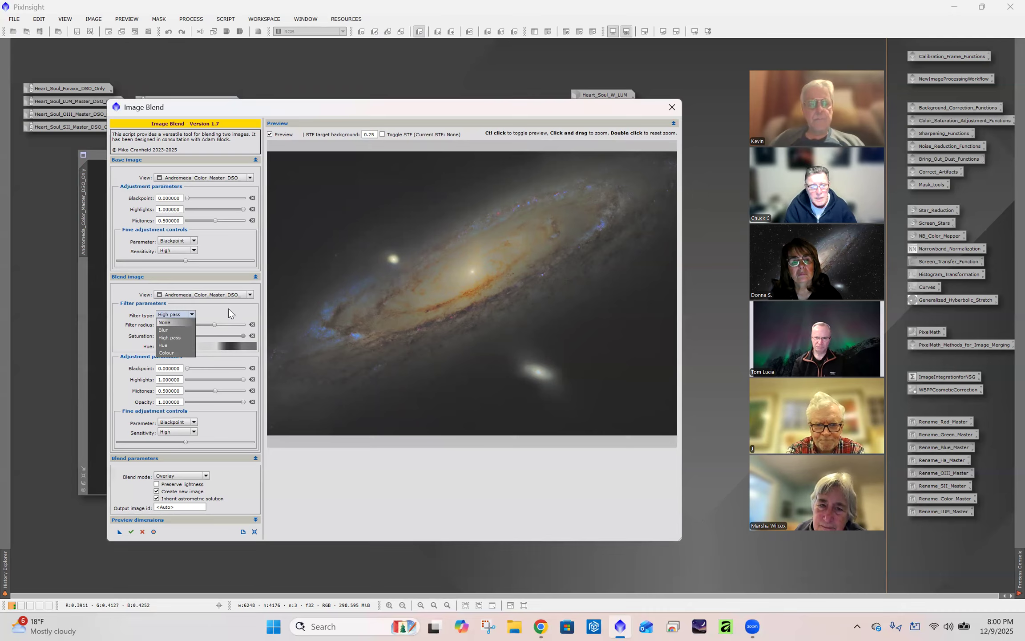
{"action": "left_click", "coordinate": [169, 338]}
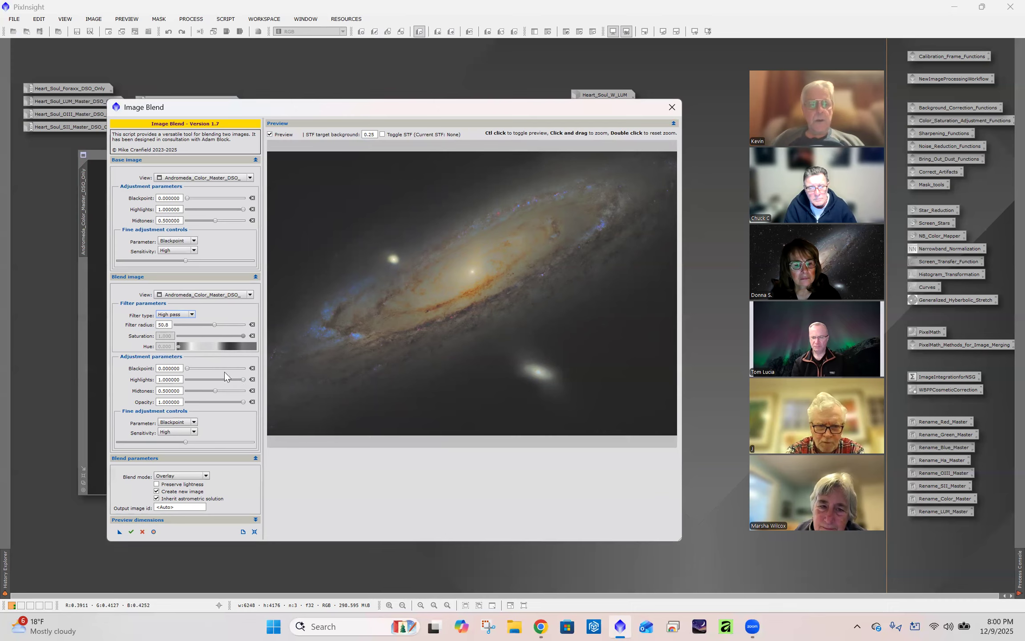
{"action": "left_click_drag", "start_coordinate": [215, 324], "coordinate": [204, 324]}
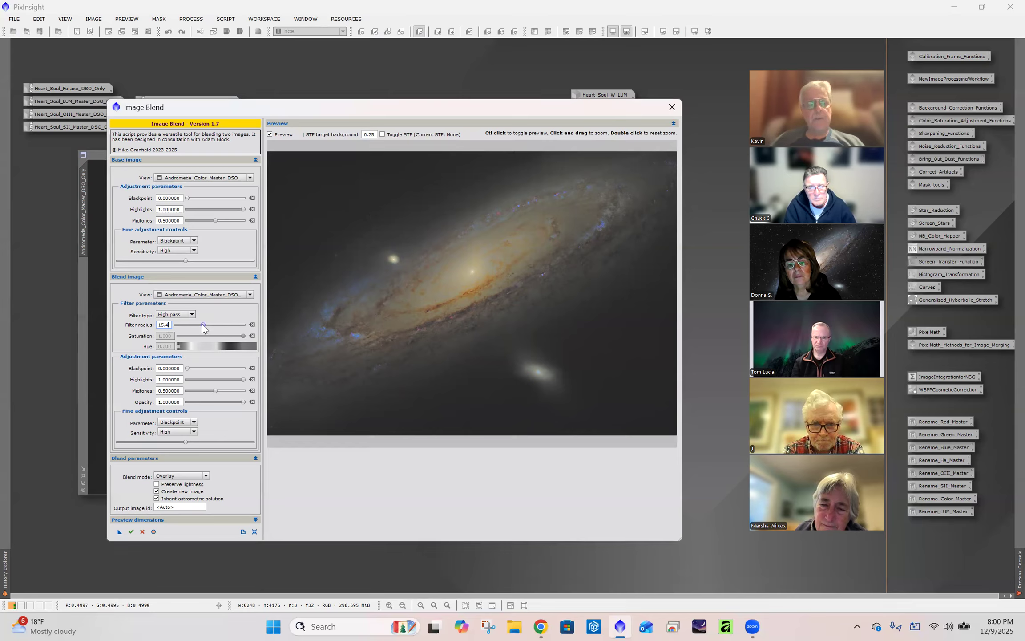
{"action": "left_click_drag", "start_coordinate": [203, 324], "coordinate": [210, 325]}
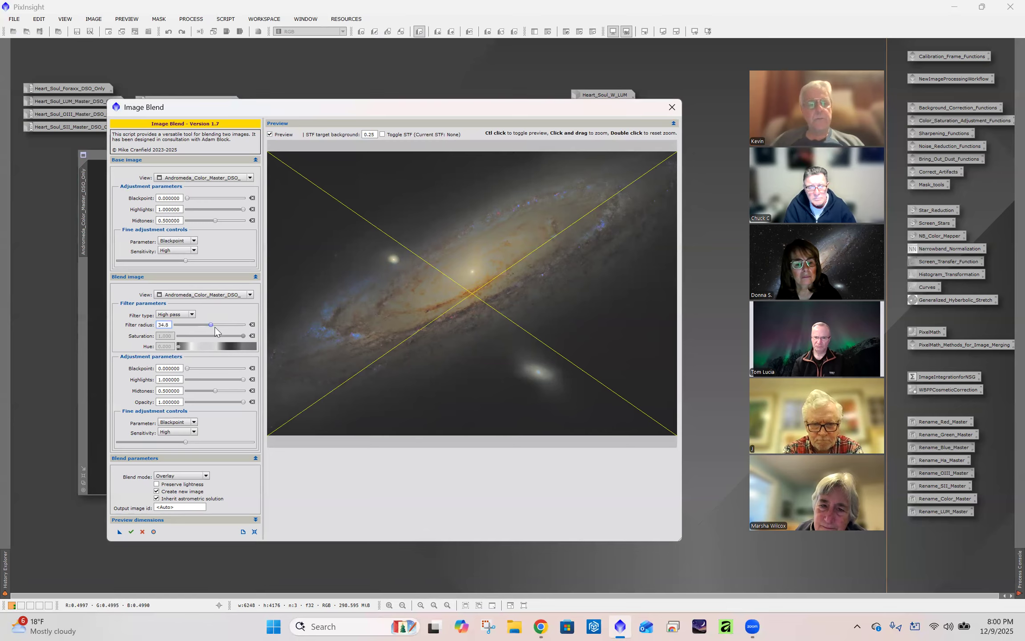
{"action": "left_click_drag", "start_coordinate": [216, 325], "coordinate": [226, 324]}
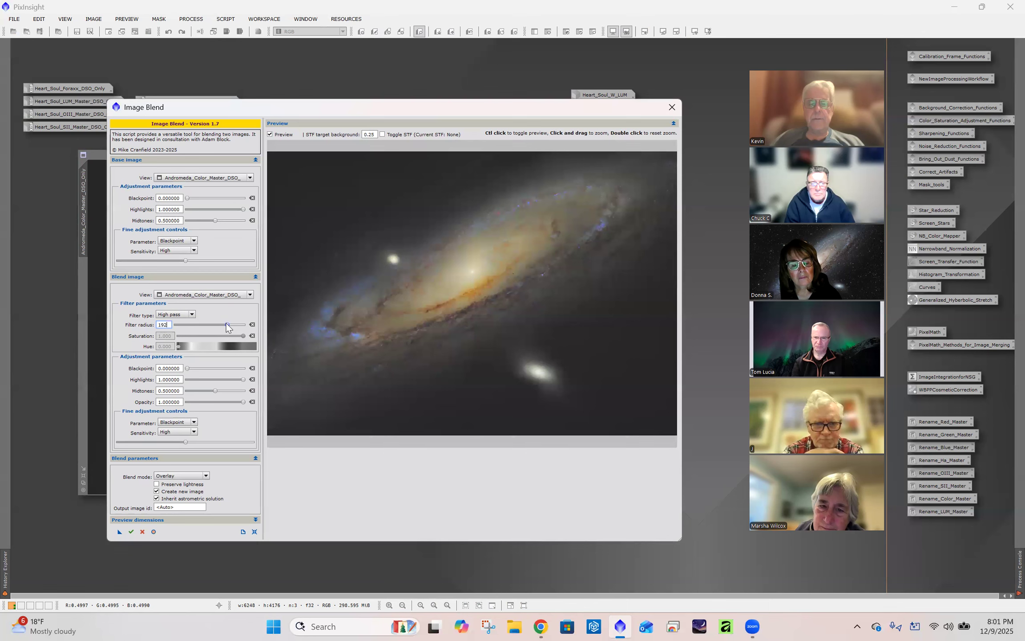
- Set the High pass filter radius to about 48.7 and switch the blend mode to Replace to preview the filtered image alone
{"action": "left_click", "coordinate": [227, 324]}
{"action": "left_click_drag", "start_coordinate": [226, 324], "coordinate": [214, 325]}
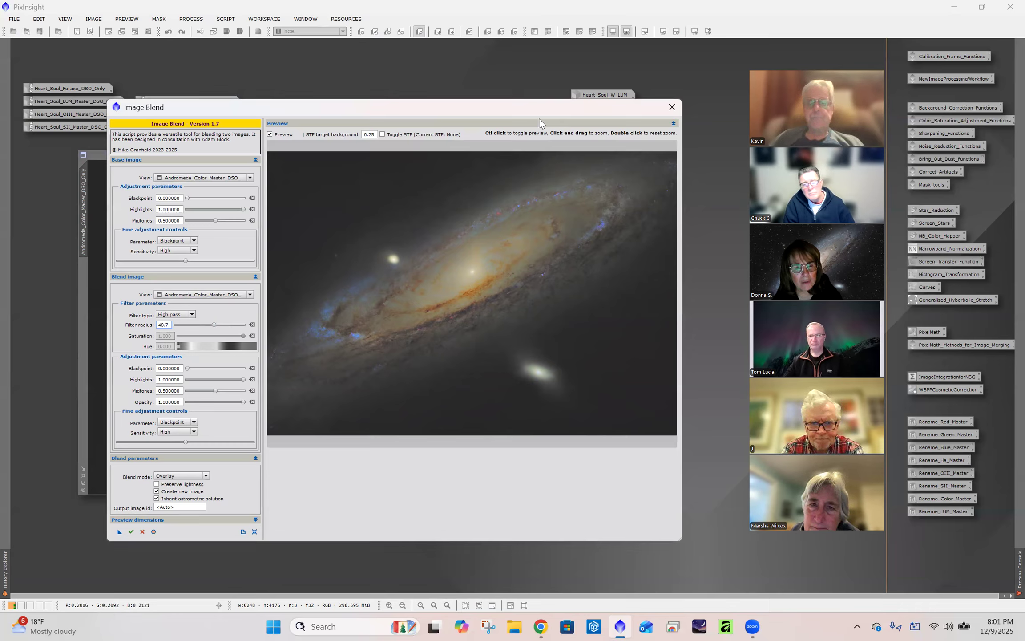
{"action": "left_click", "coordinate": [202, 475]}
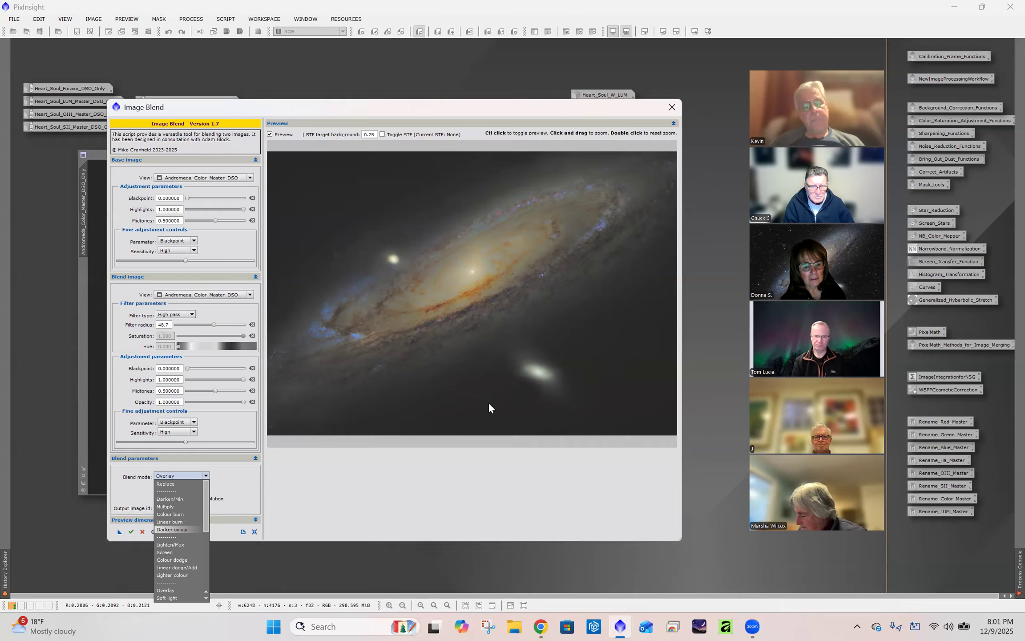
{"action": "scroll", "coordinate": [178, 583], "scroll_direction": "down", "scroll_amount": 1}
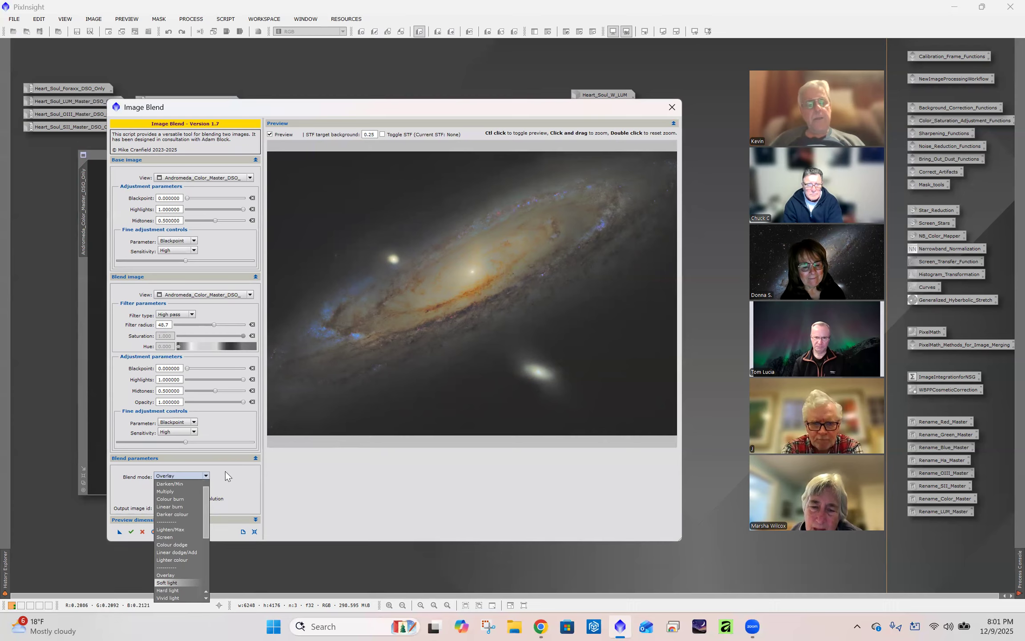
{"action": "left_click", "coordinate": [206, 477]}
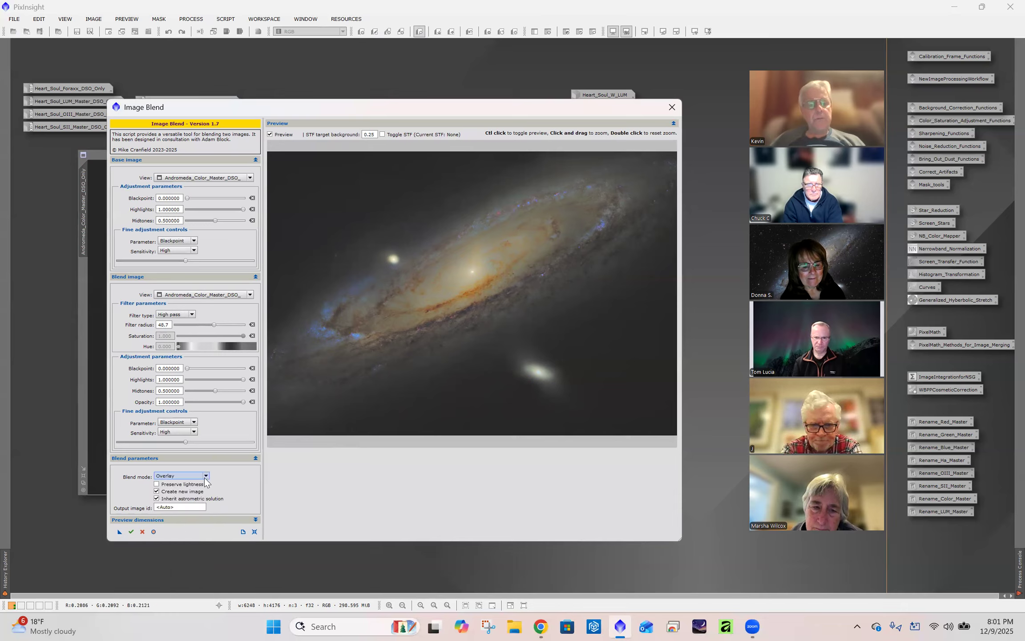
{"action": "left_click", "coordinate": [204, 477]}
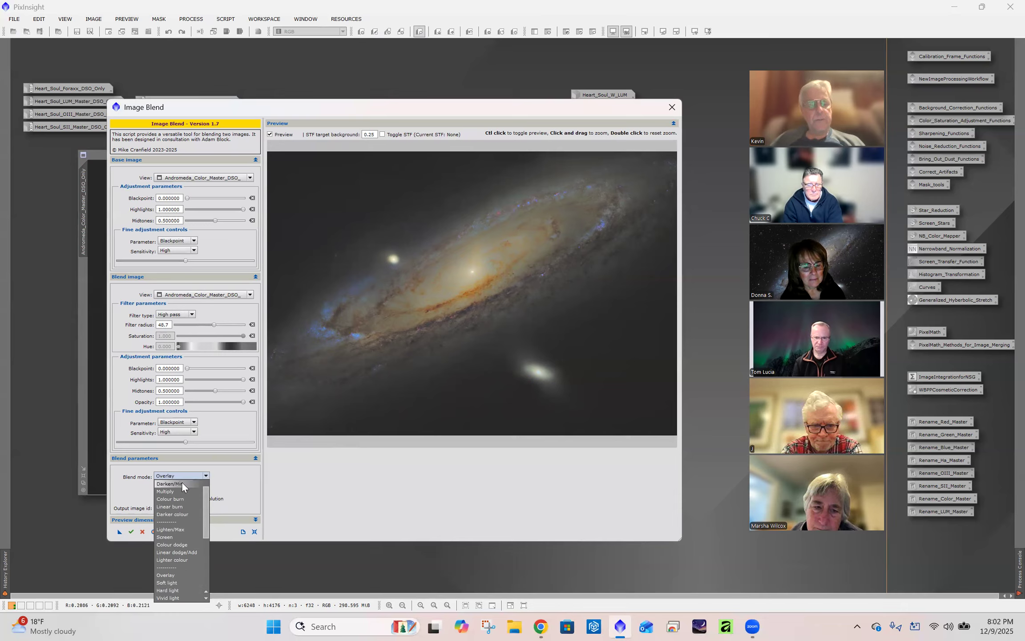
{"action": "left_click", "coordinate": [182, 482]}
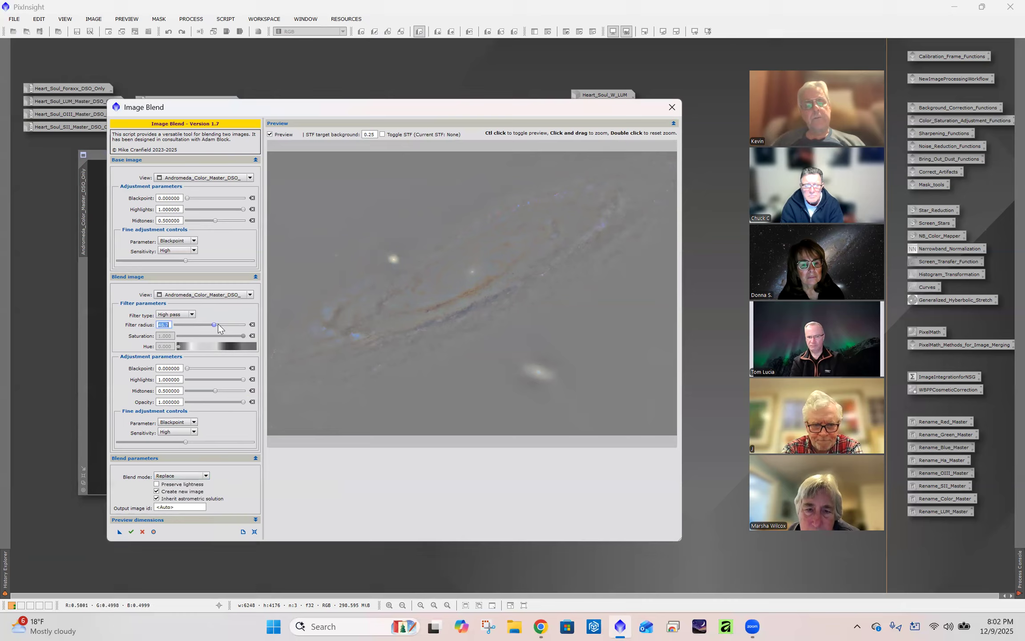
- Try High pass filter radii of about 95.0 and below in Replace mode, ending at about 25.8
{"action": "left_click_drag", "start_coordinate": [218, 323], "coordinate": [222, 323]}
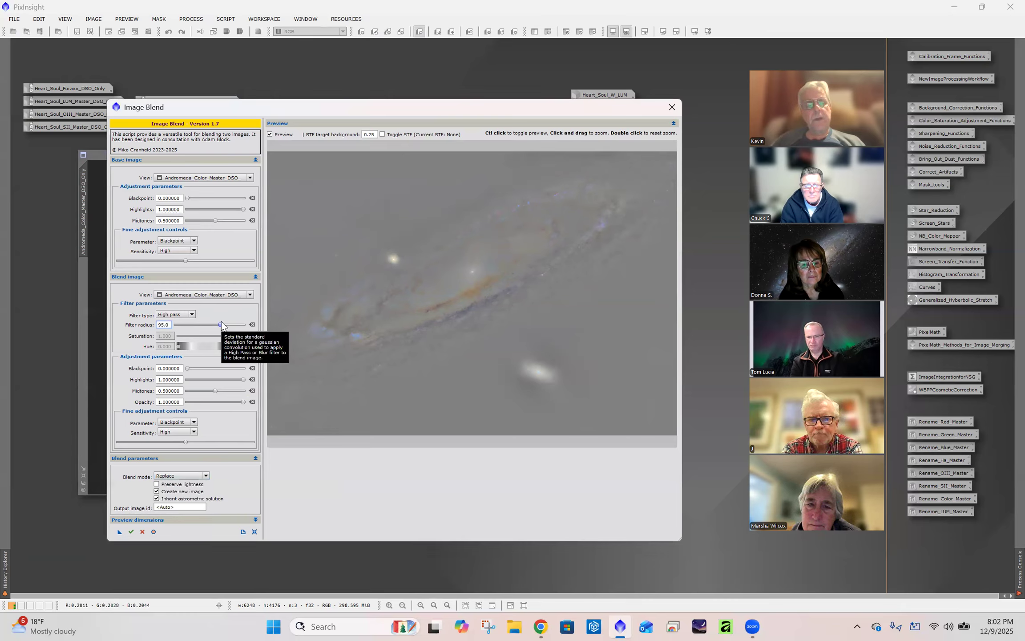
{"action": "left_click", "coordinate": [221, 322]}
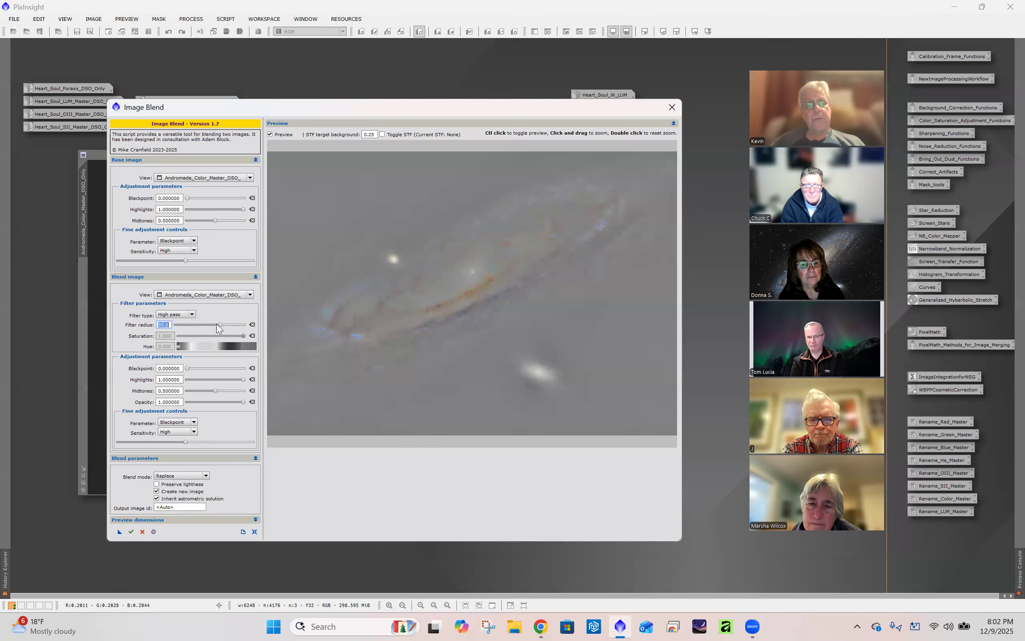
{"action": "left_click_drag", "start_coordinate": [216, 325], "coordinate": [211, 326]}
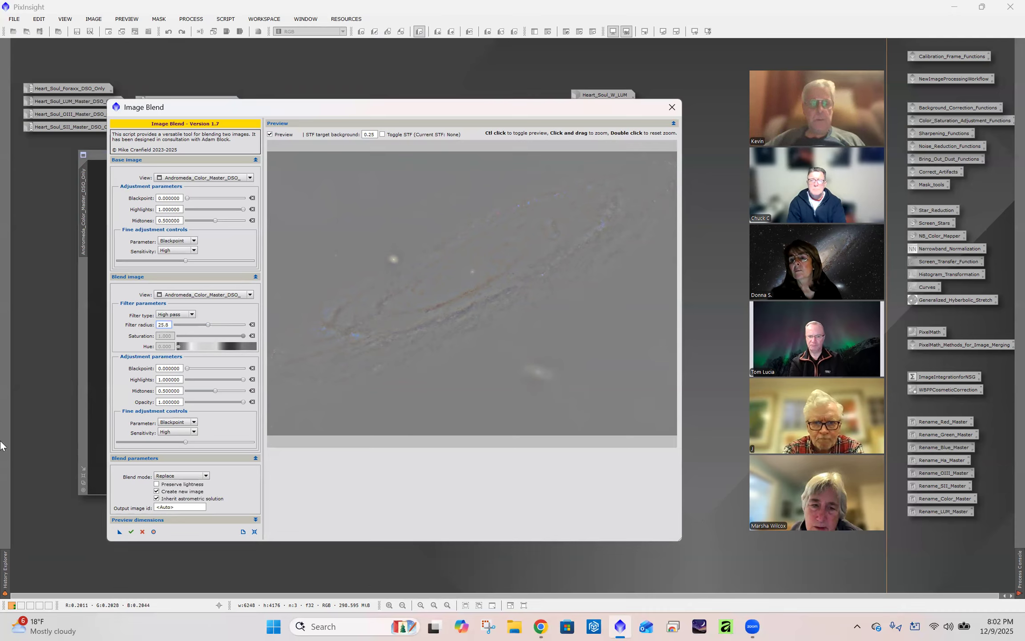
{"action": "mouse_move", "coordinate": [176, 475]}
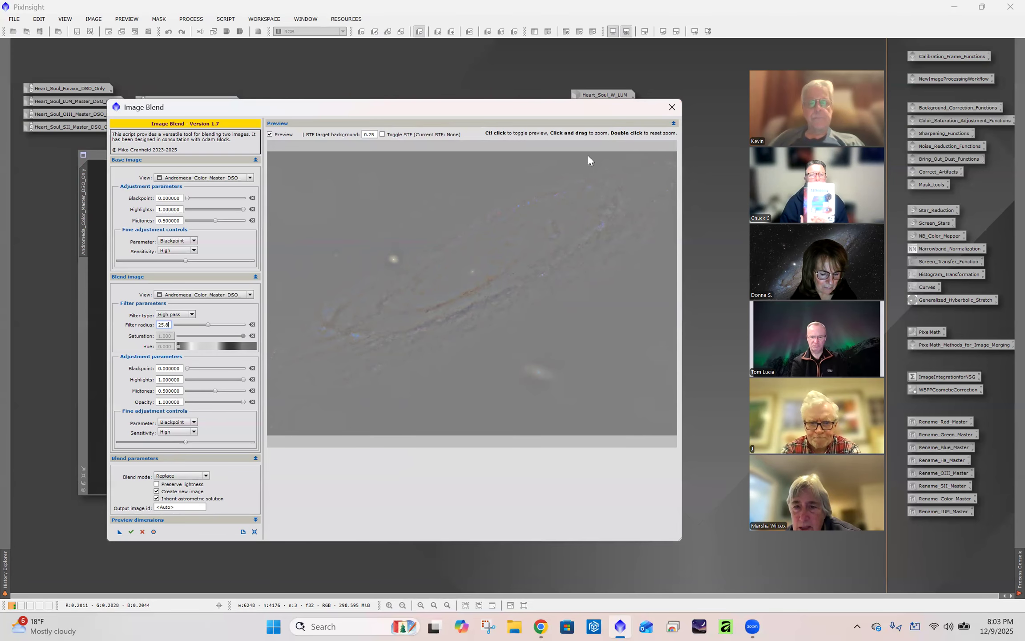
- Close Image Blend without applying it and minimize the Andromeda color image
{"action": "left_click", "coordinate": [672, 107]}
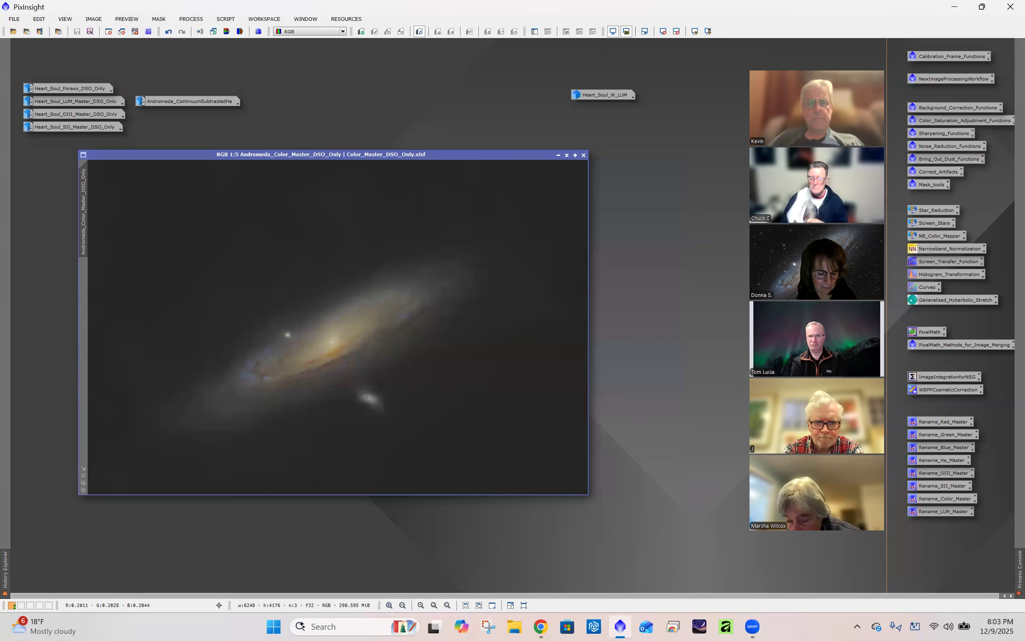
{"action": "left_click", "coordinate": [558, 154]}
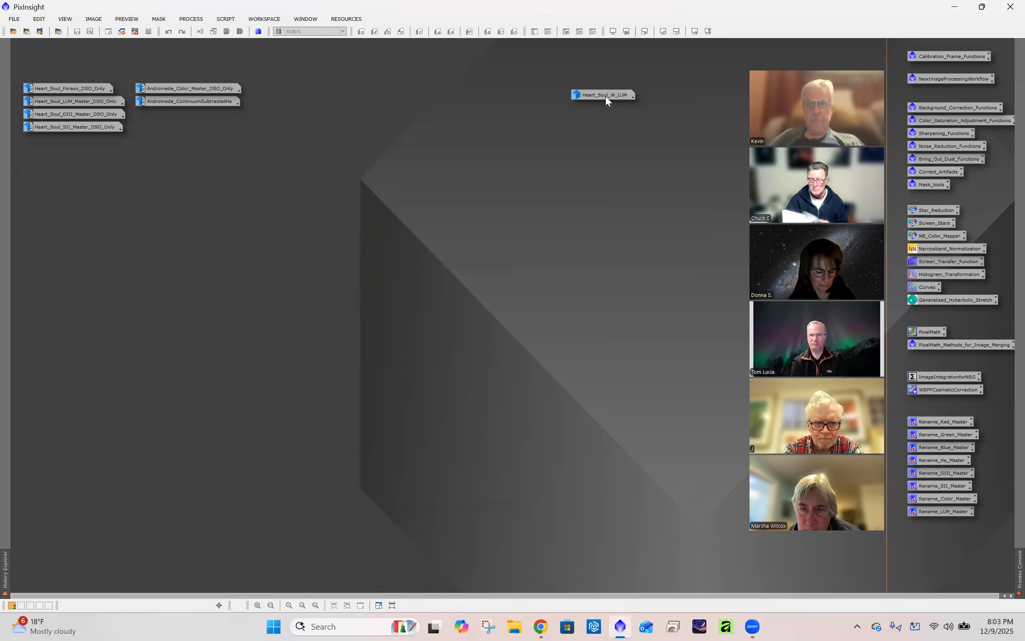
- Move the minimized Heart_Soul_W_LUM image below the other Heart_Soul images and restore its window
{"action": "left_click_drag", "start_coordinate": [604, 98], "coordinate": [56, 158]}
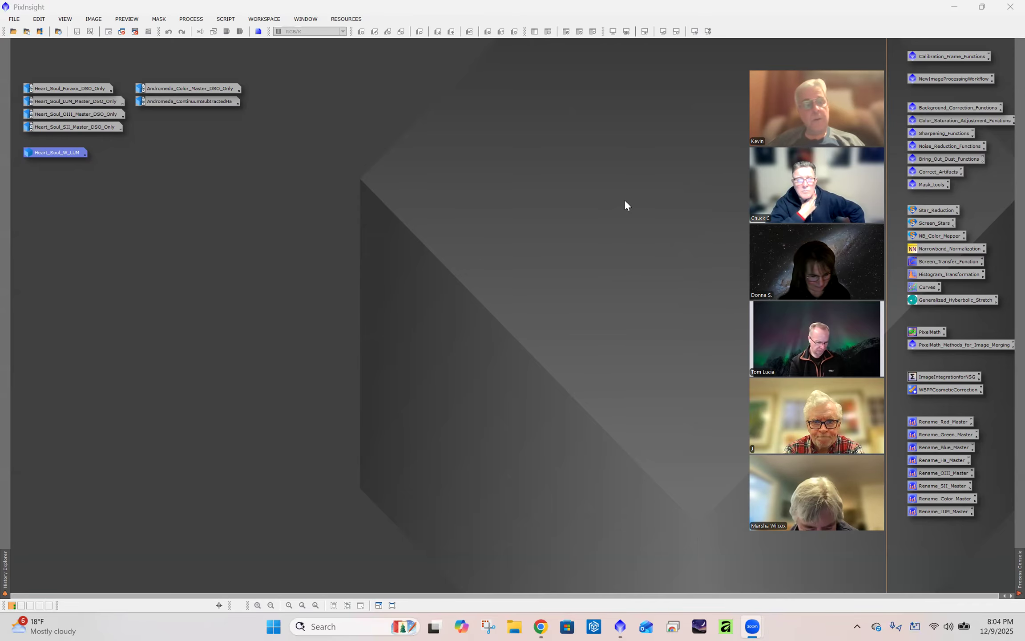
{"action": "double_click", "coordinate": [50, 151]}
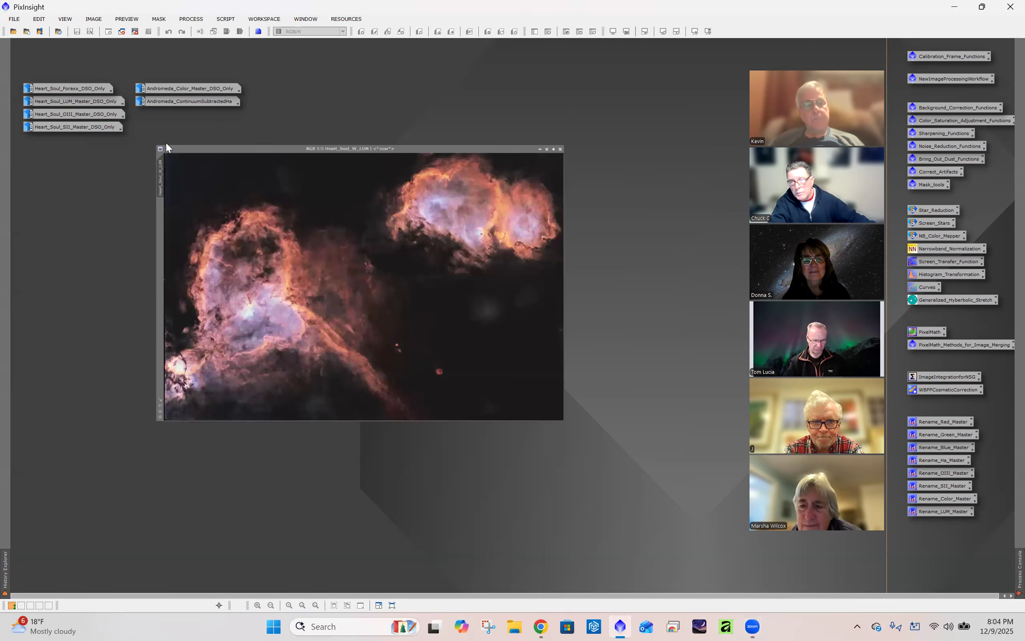